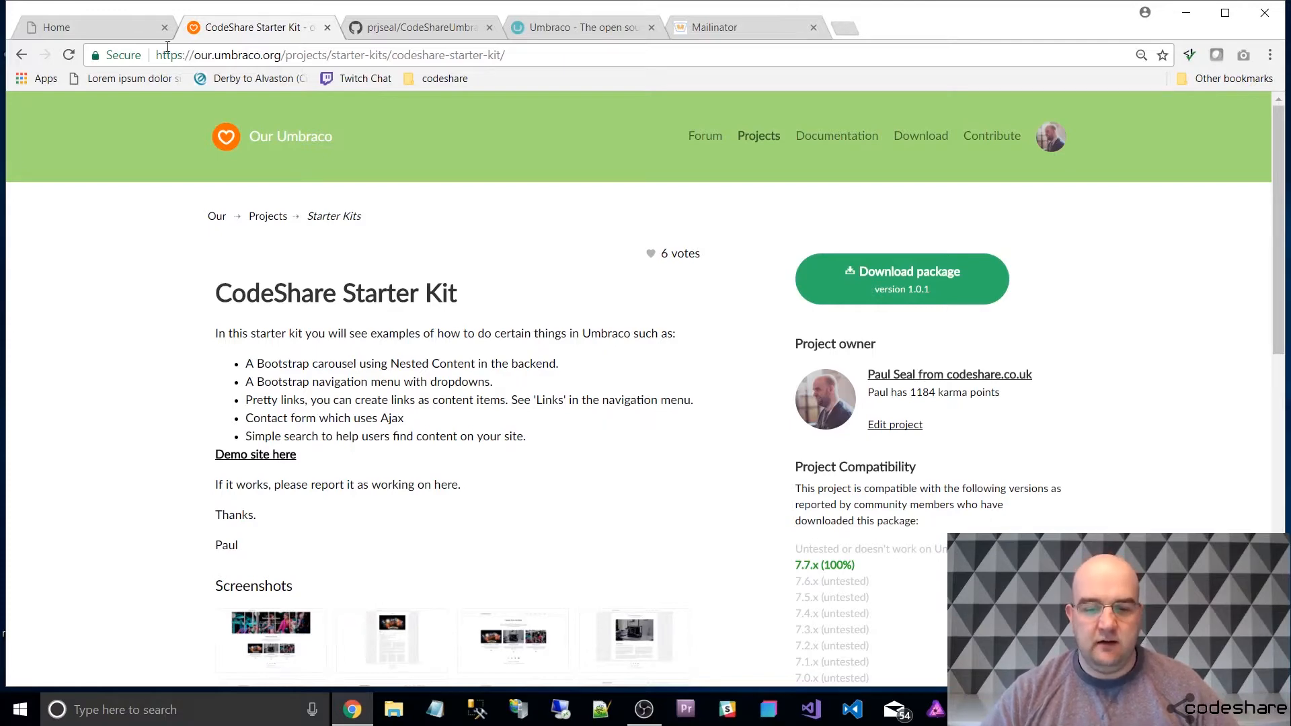
Look through the CodeShare Starter Kit package page, highlighting the download count in the project information.
{"action": "scroll", "coordinate": [758, 196], "scroll_direction": "down", "scroll_amount": 10}
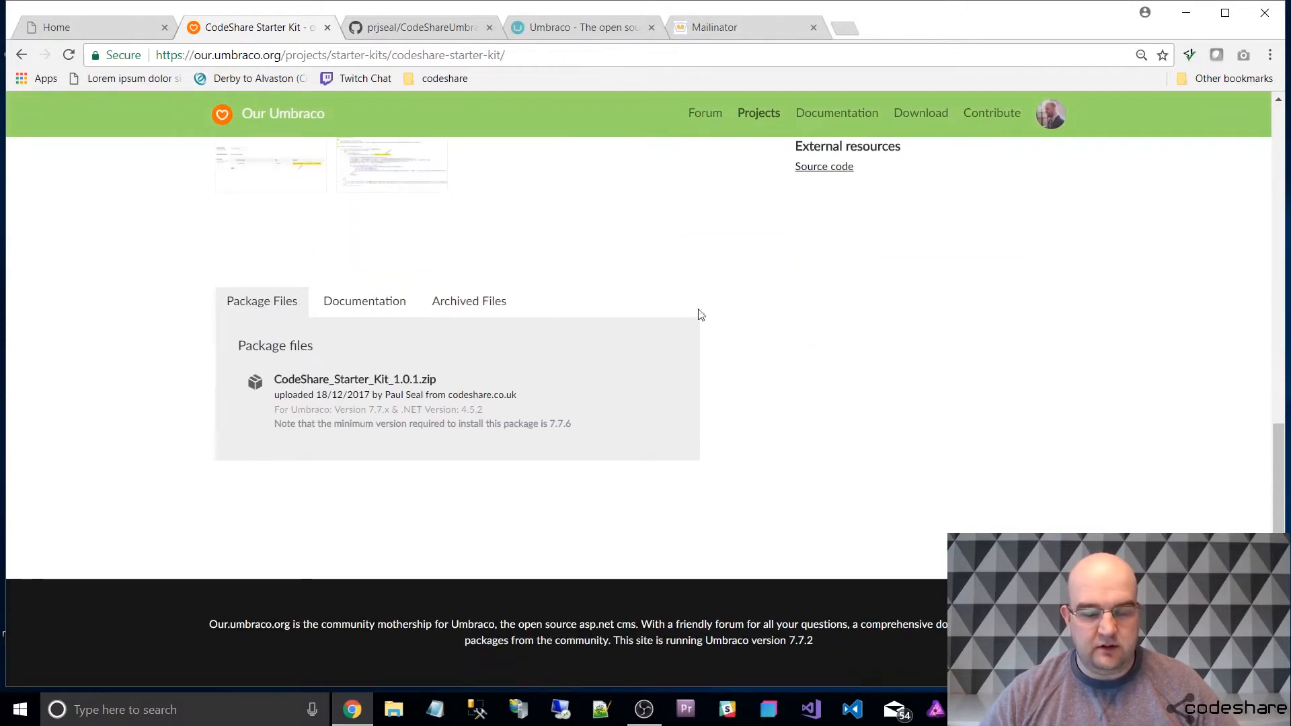
{"action": "scroll", "coordinate": [1036, 312], "scroll_direction": "up", "scroll_amount": 3}
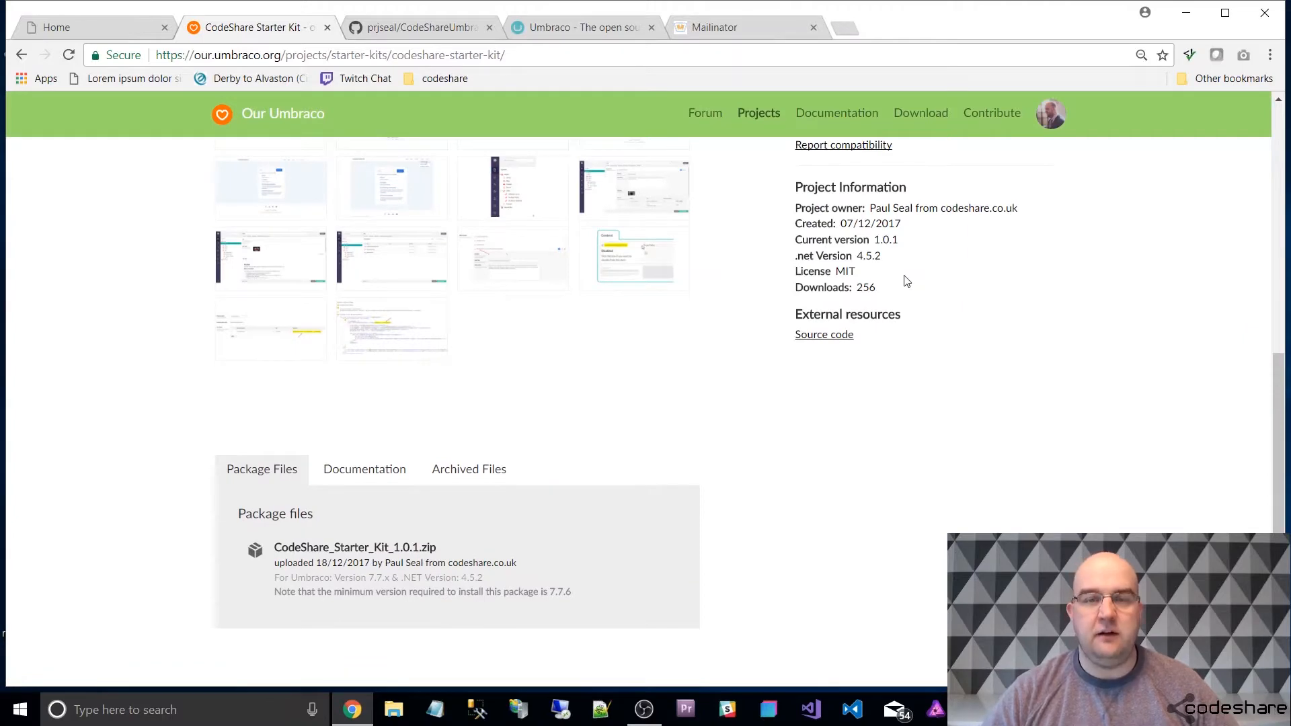
{"action": "left_click_drag", "start_coordinate": [879, 287], "coordinate": [859, 289]}
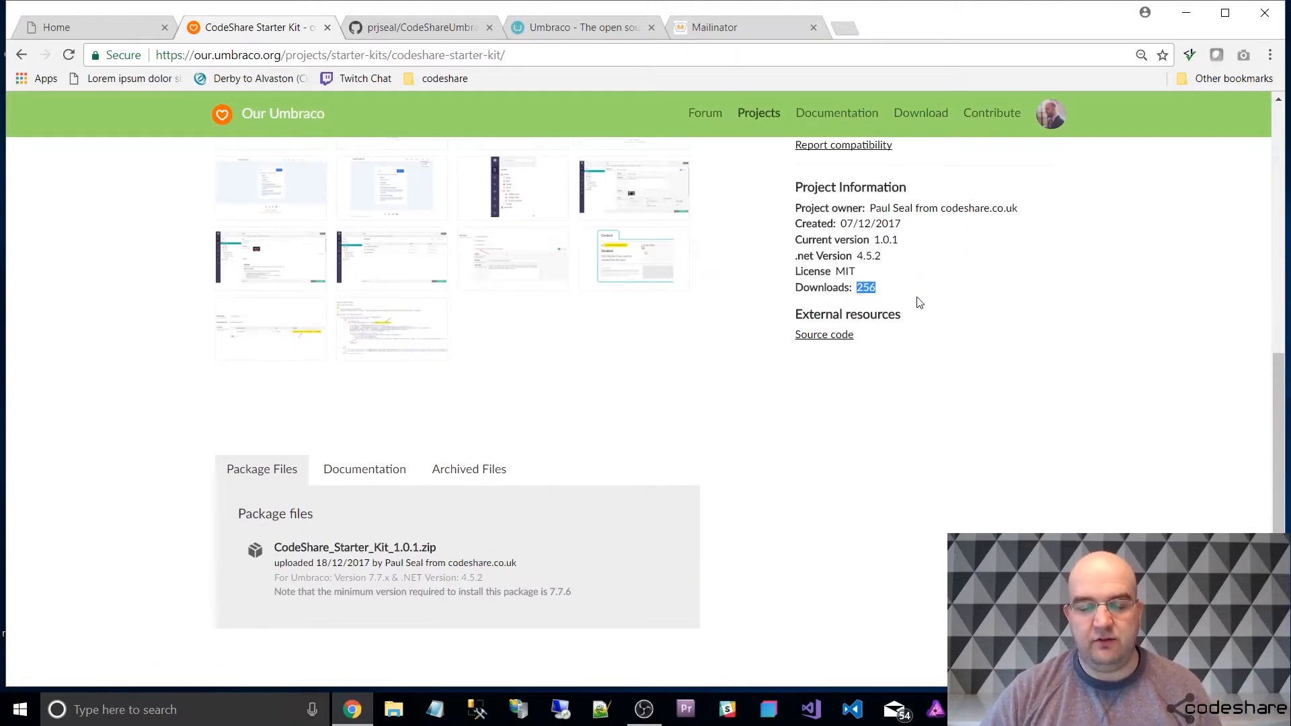
{"action": "scroll", "coordinate": [909, 299], "scroll_direction": "up", "scroll_amount": 9}
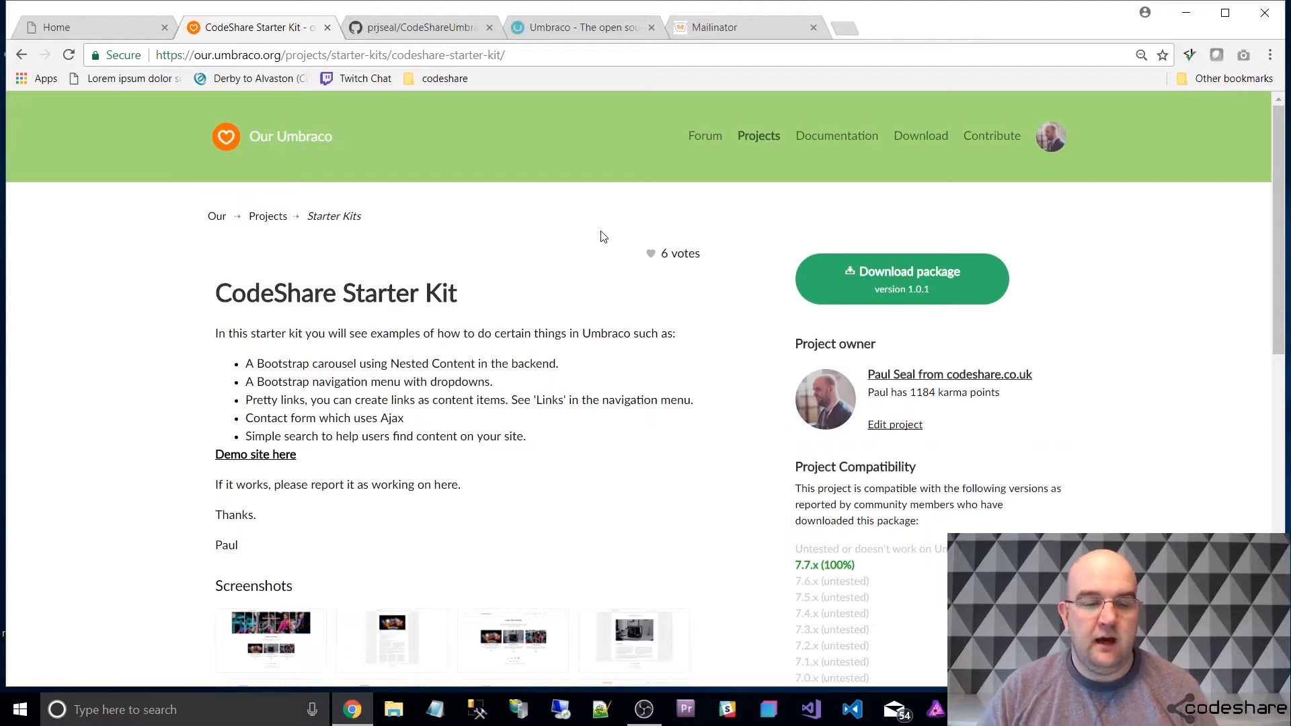
On the demo site's home page, advance the carousel by two slides and expand the Links navigation dropdown.
{"action": "left_click", "coordinate": [128, 27]}
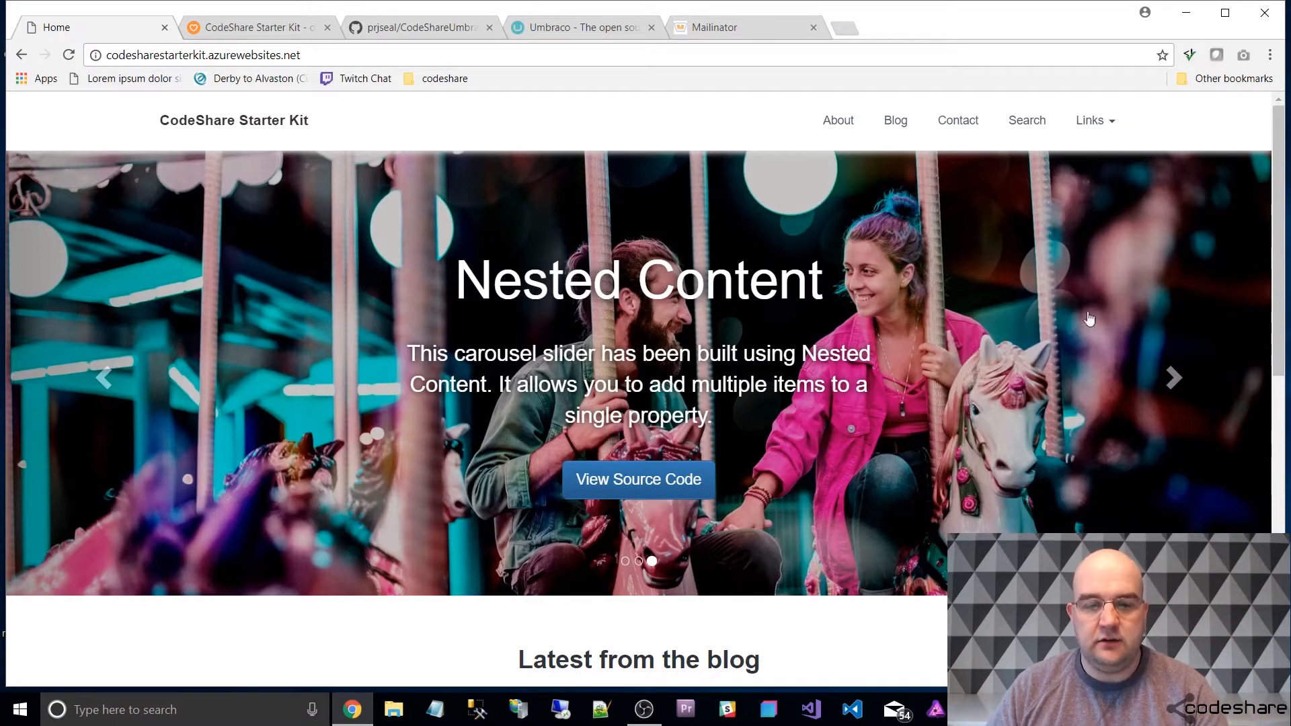
{"action": "left_click", "coordinate": [1173, 378]}
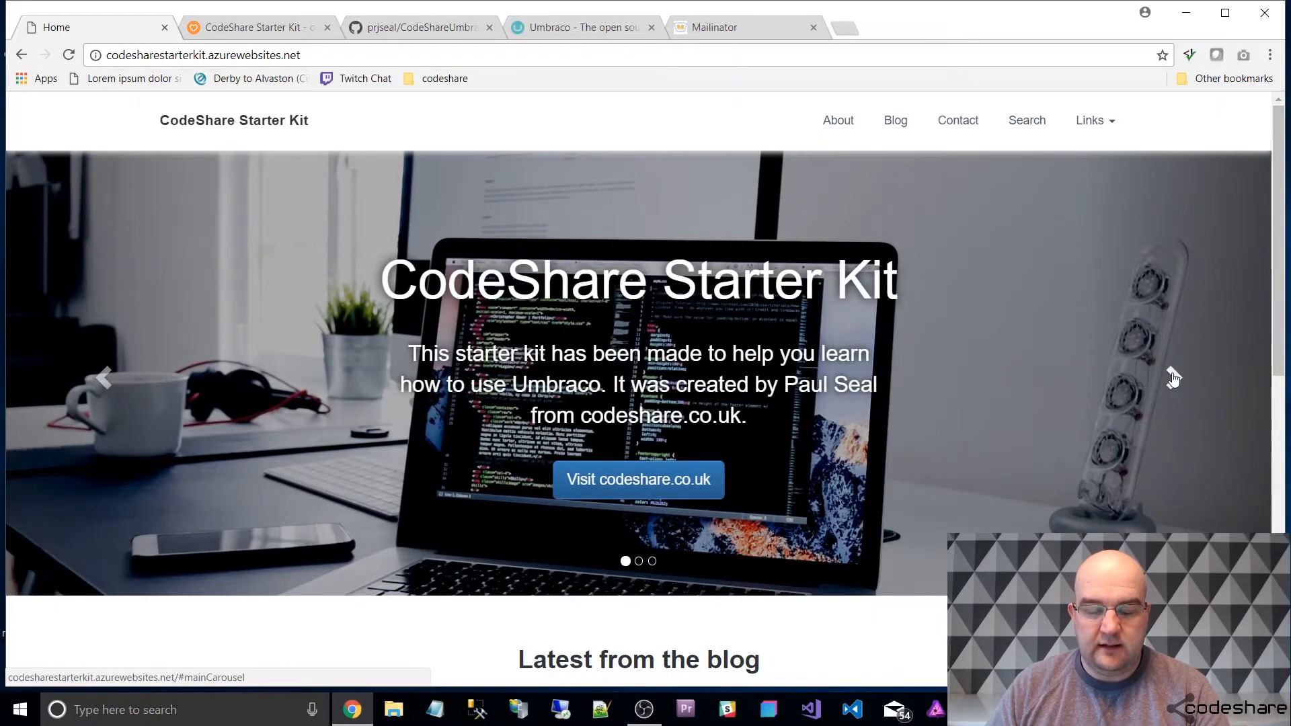
{"action": "left_click", "coordinate": [1173, 376]}
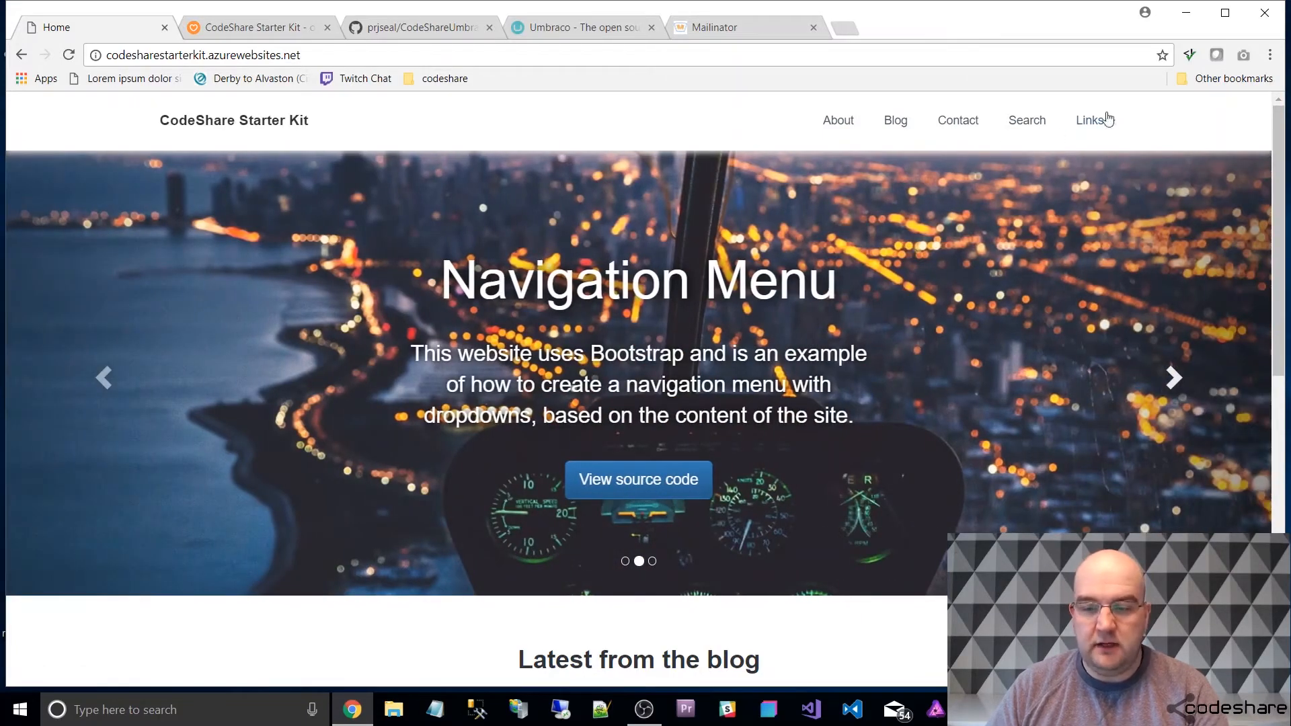
{"action": "left_click", "coordinate": [1108, 129]}
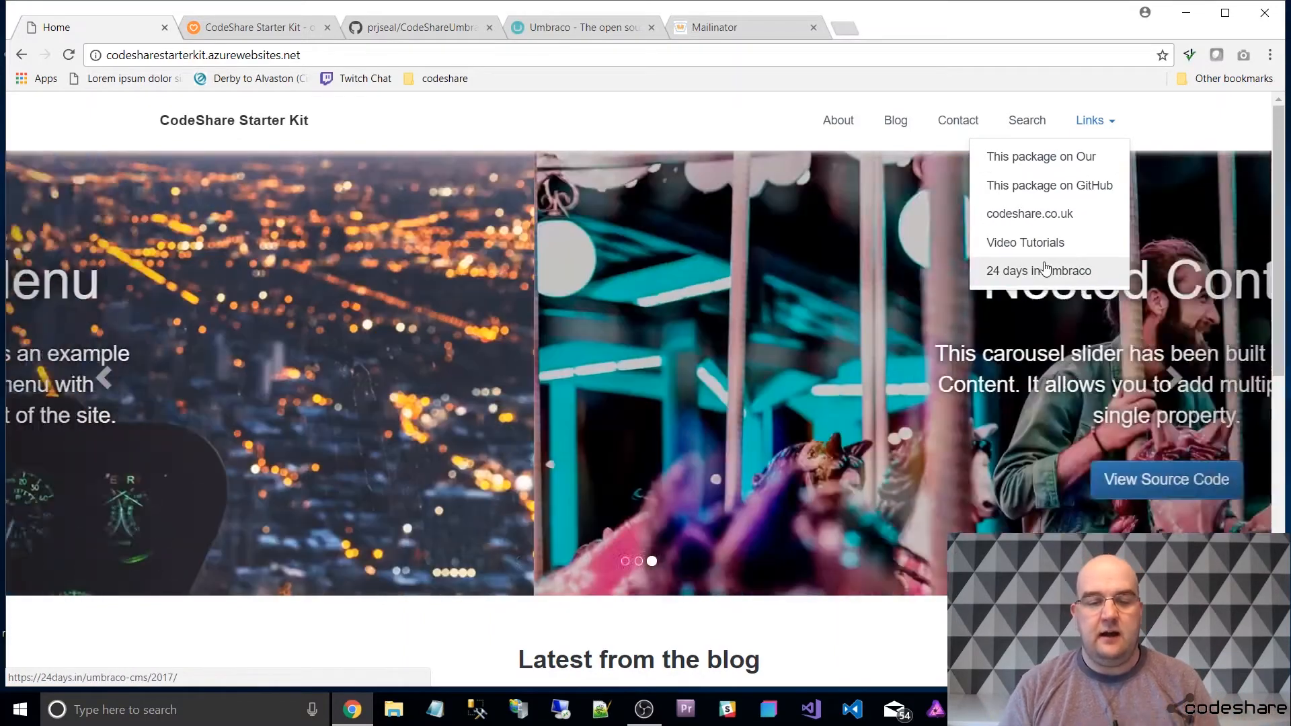
Examine the home page's carousel, latest blog articles section, footer links and fixed navigation bar.
{"action": "scroll", "coordinate": [1076, 267], "scroll_direction": "down", "scroll_amount": 7}
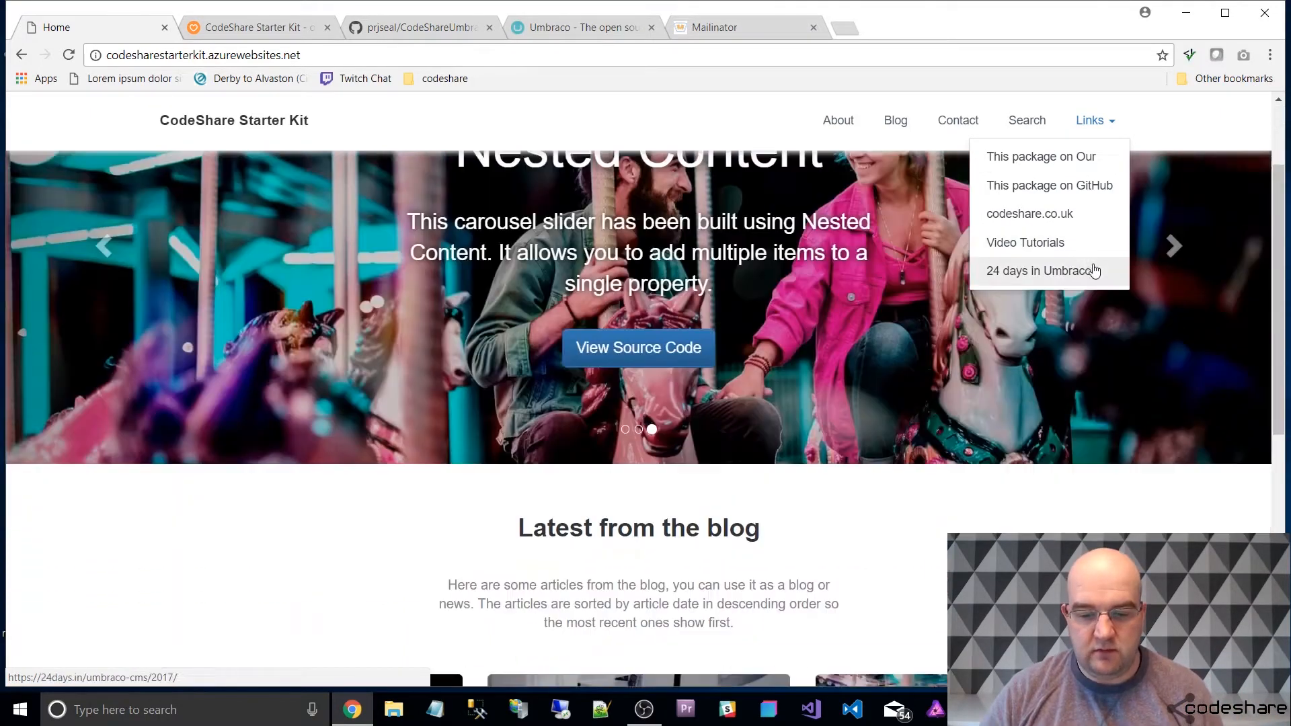
{"action": "scroll", "coordinate": [679, 182], "scroll_direction": "down", "scroll_amount": 2}
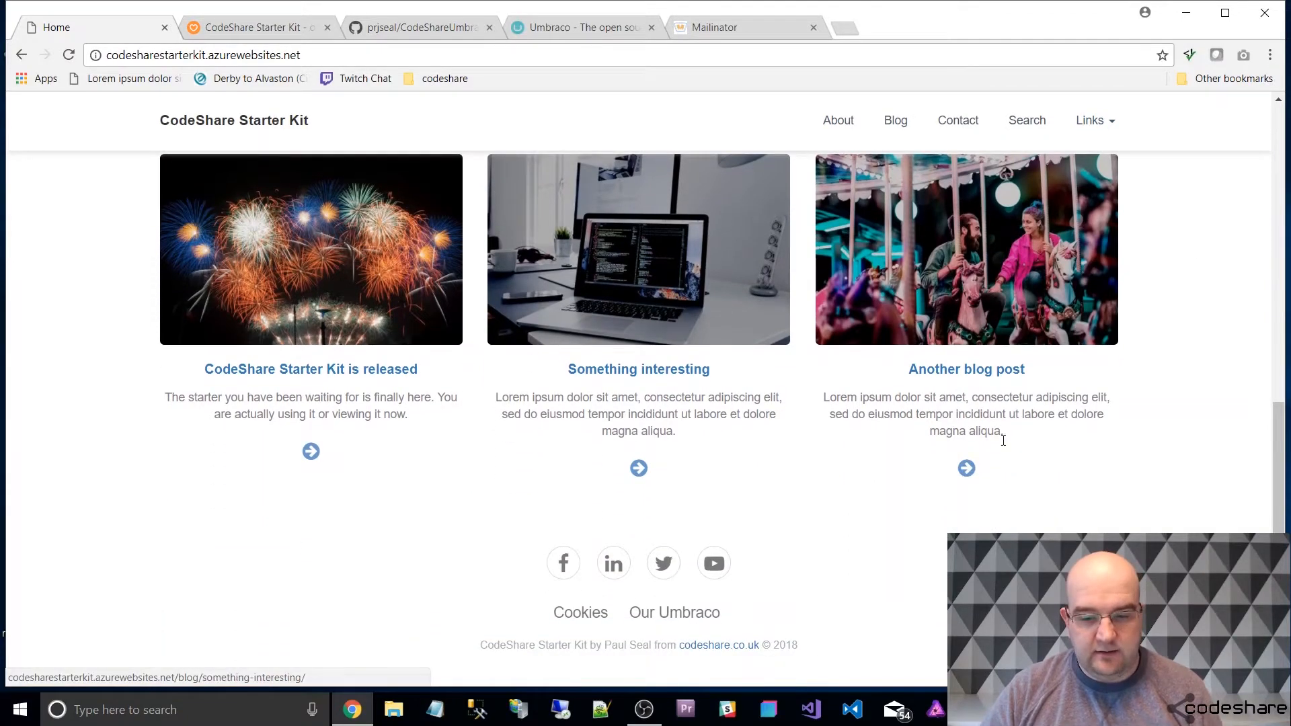
{"action": "scroll", "coordinate": [1174, 496], "scroll_direction": "up", "scroll_amount": 8}
{"action": "scroll", "coordinate": [645, 389], "scroll_direction": "down", "scroll_amount": 10}
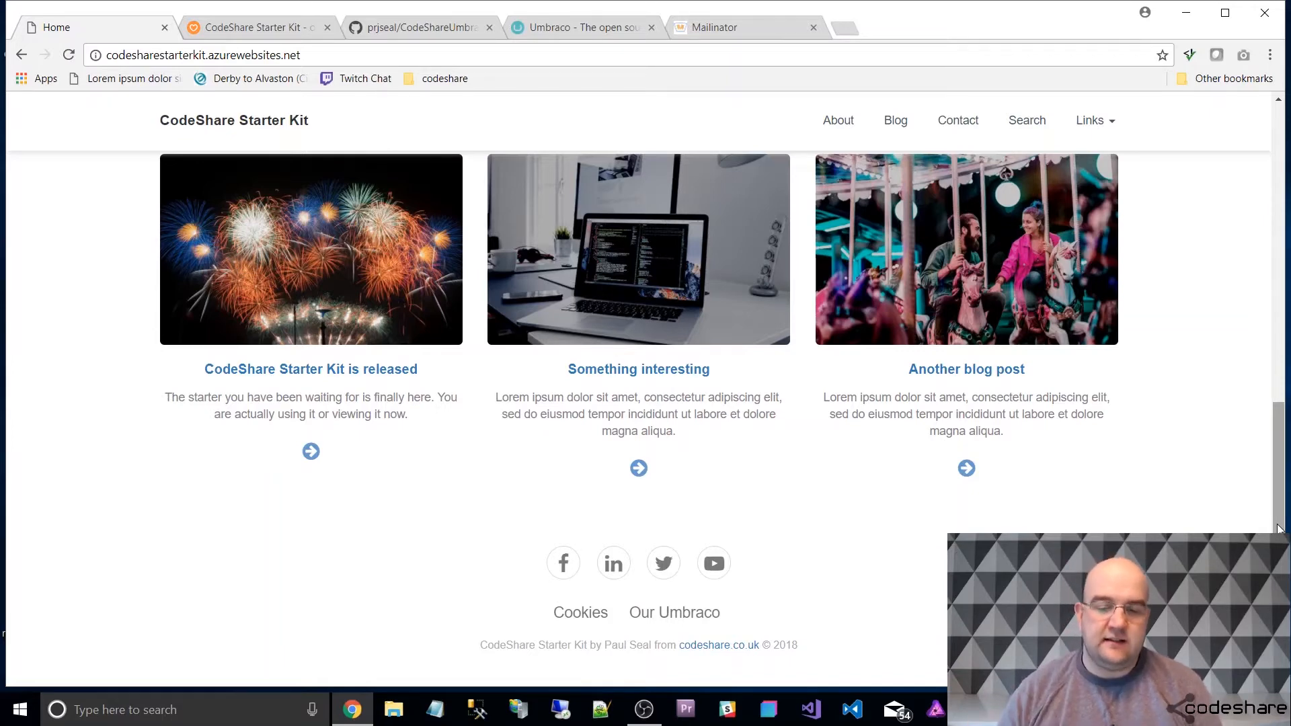
{"action": "scroll", "coordinate": [1138, 447], "scroll_direction": "up", "scroll_amount": 10}
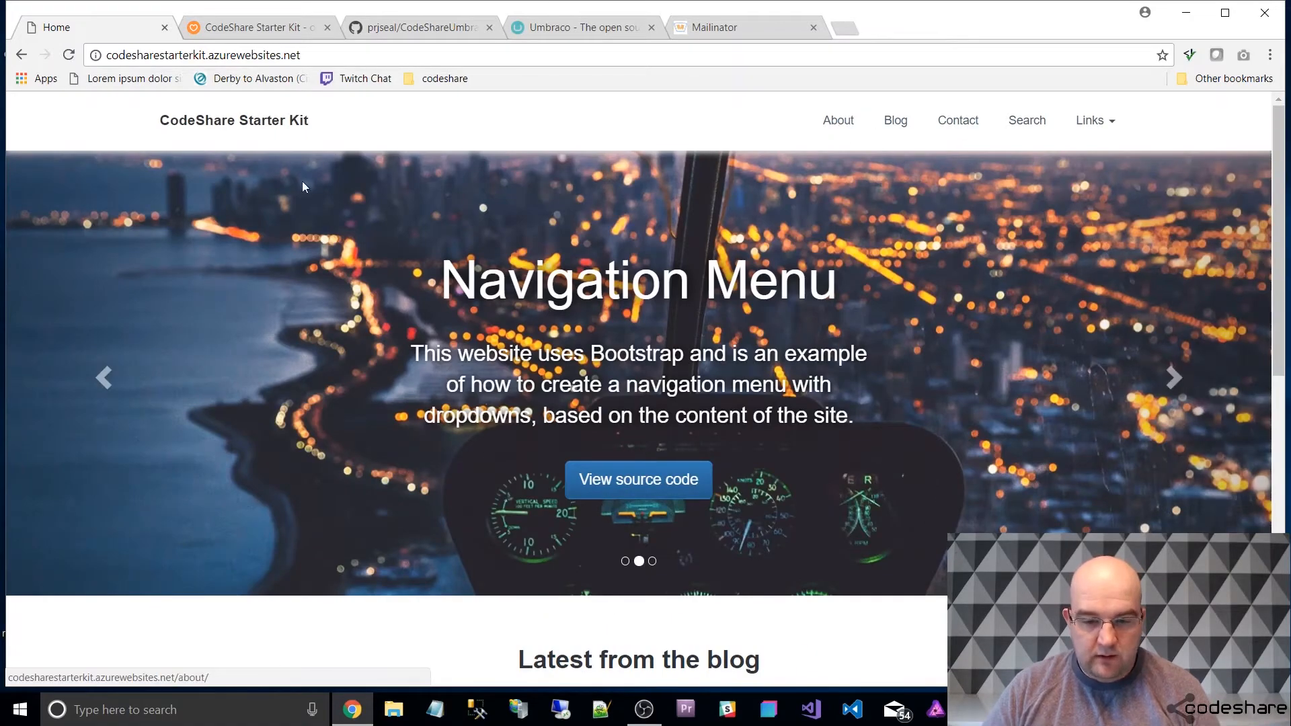
{"action": "scroll", "coordinate": [854, 301], "scroll_direction": "down", "scroll_amount": 5}
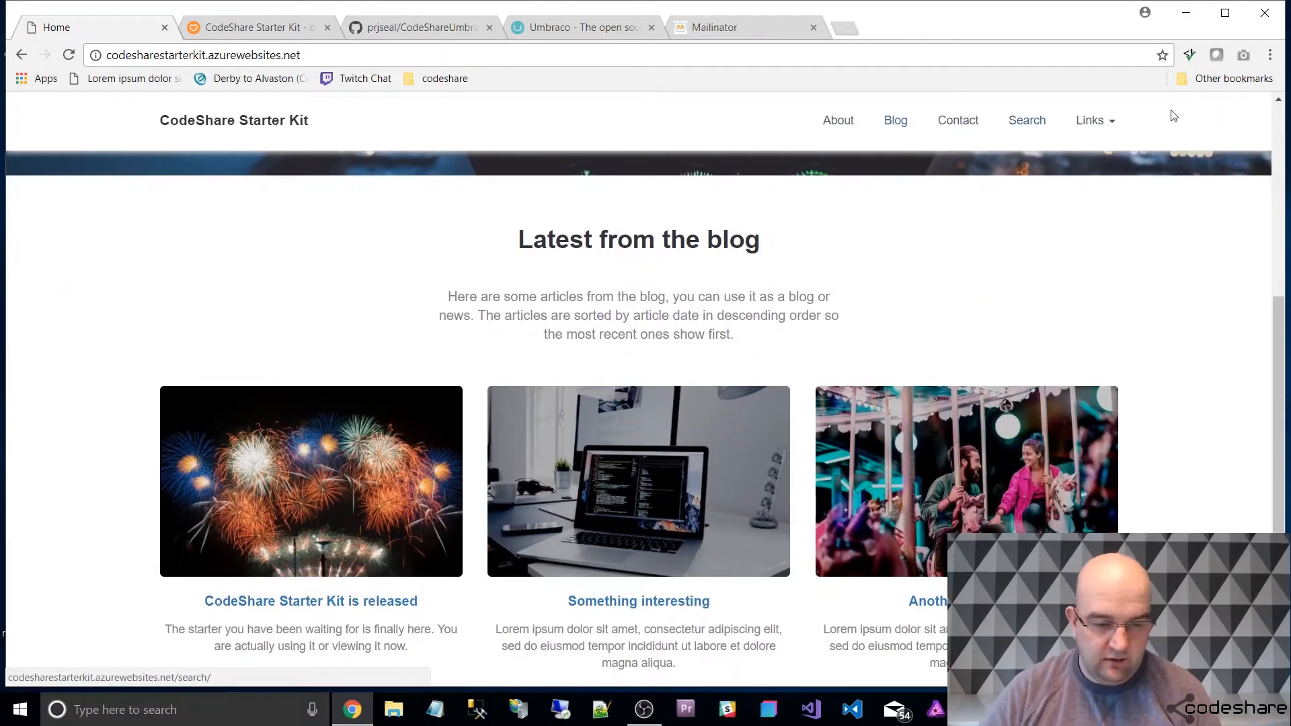
{"action": "scroll", "coordinate": [1175, 208], "scroll_direction": "down", "scroll_amount": 1}
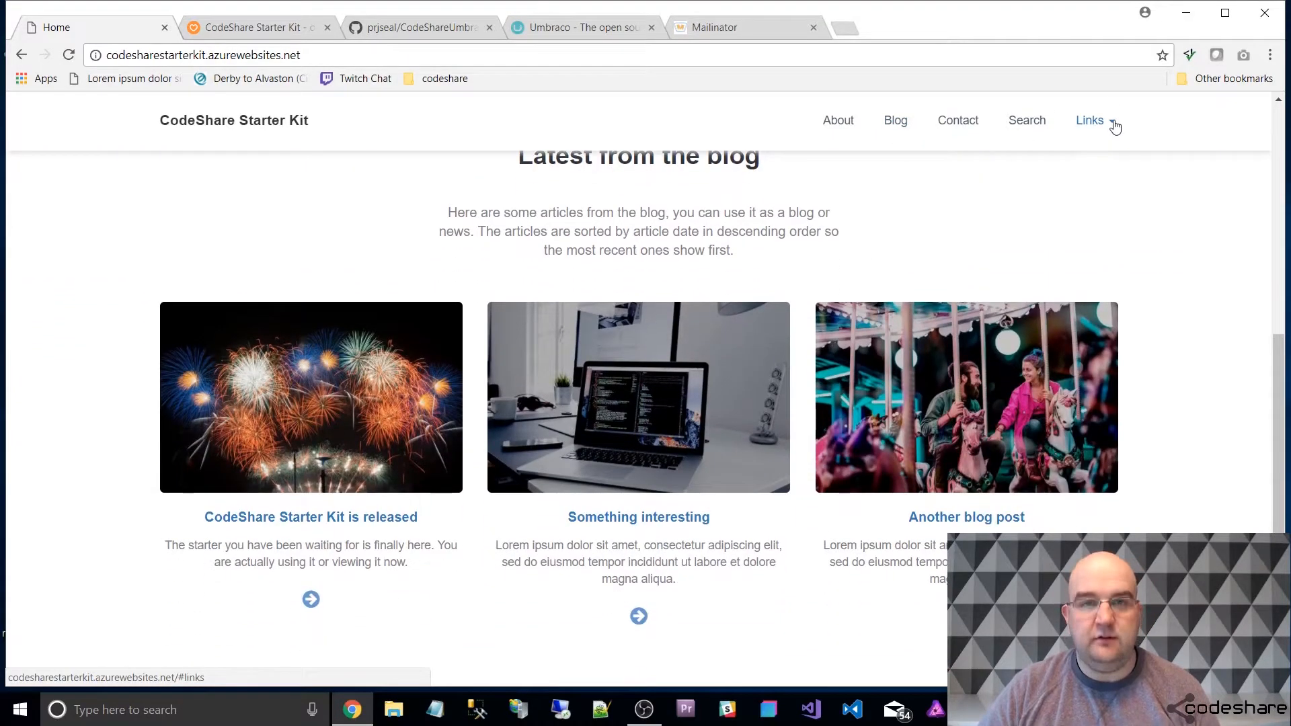
{"action": "scroll", "coordinate": [1098, 164], "scroll_direction": "up", "scroll_amount": 6}
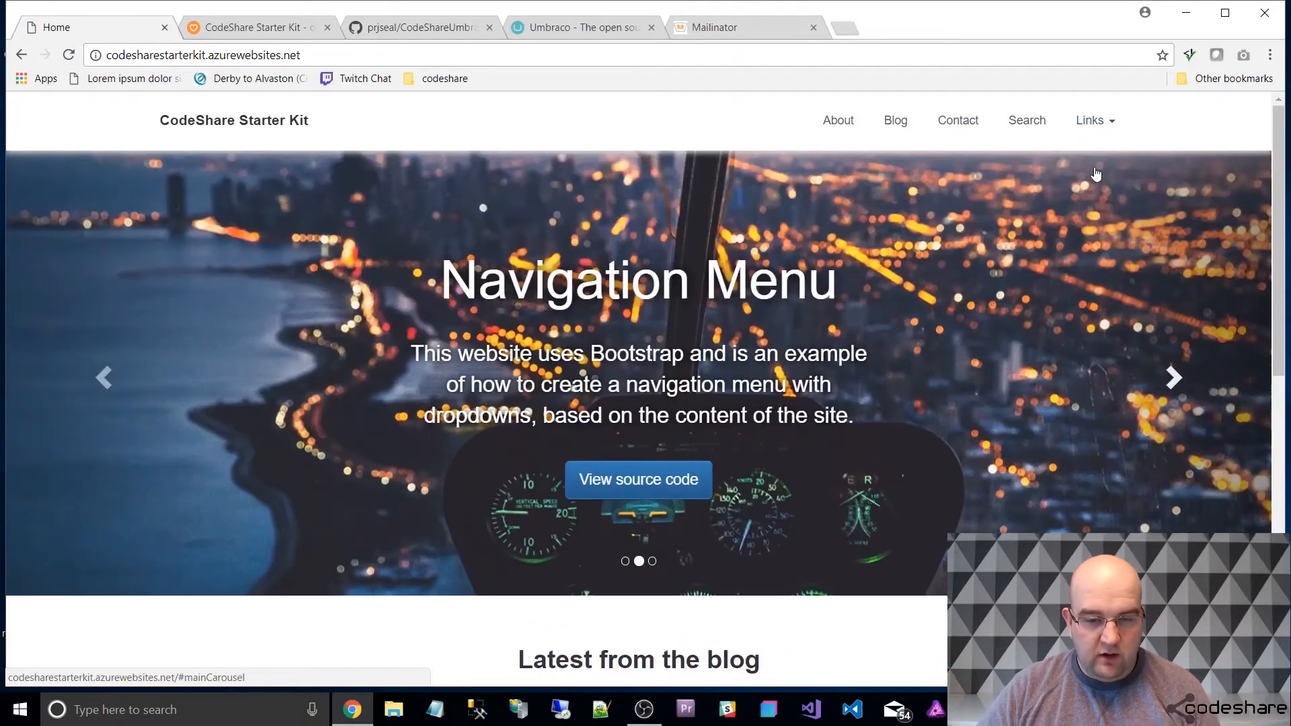
{"action": "scroll", "coordinate": [1156, 294], "scroll_direction": "down", "scroll_amount": 1}
{"action": "scroll", "coordinate": [1156, 294], "scroll_direction": "down", "scroll_amount": 5}
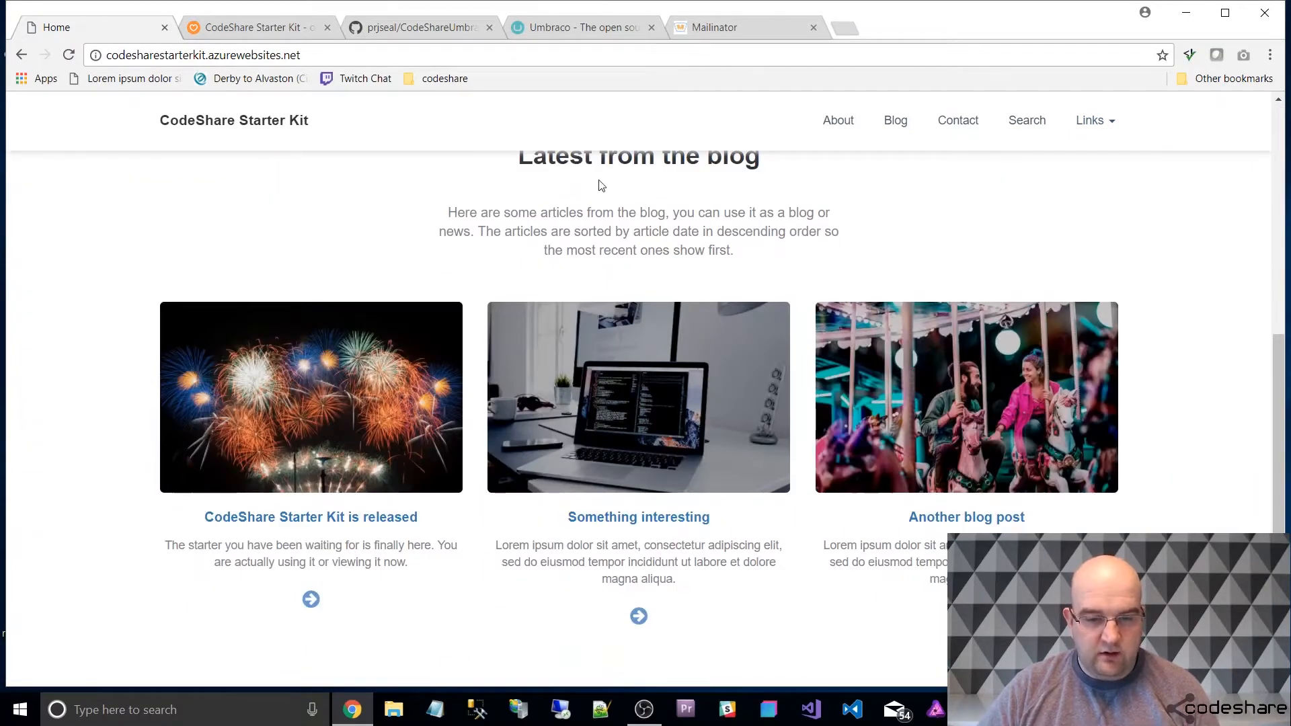
{"action": "scroll", "coordinate": [602, 186], "scroll_direction": "up", "scroll_amount": 1}
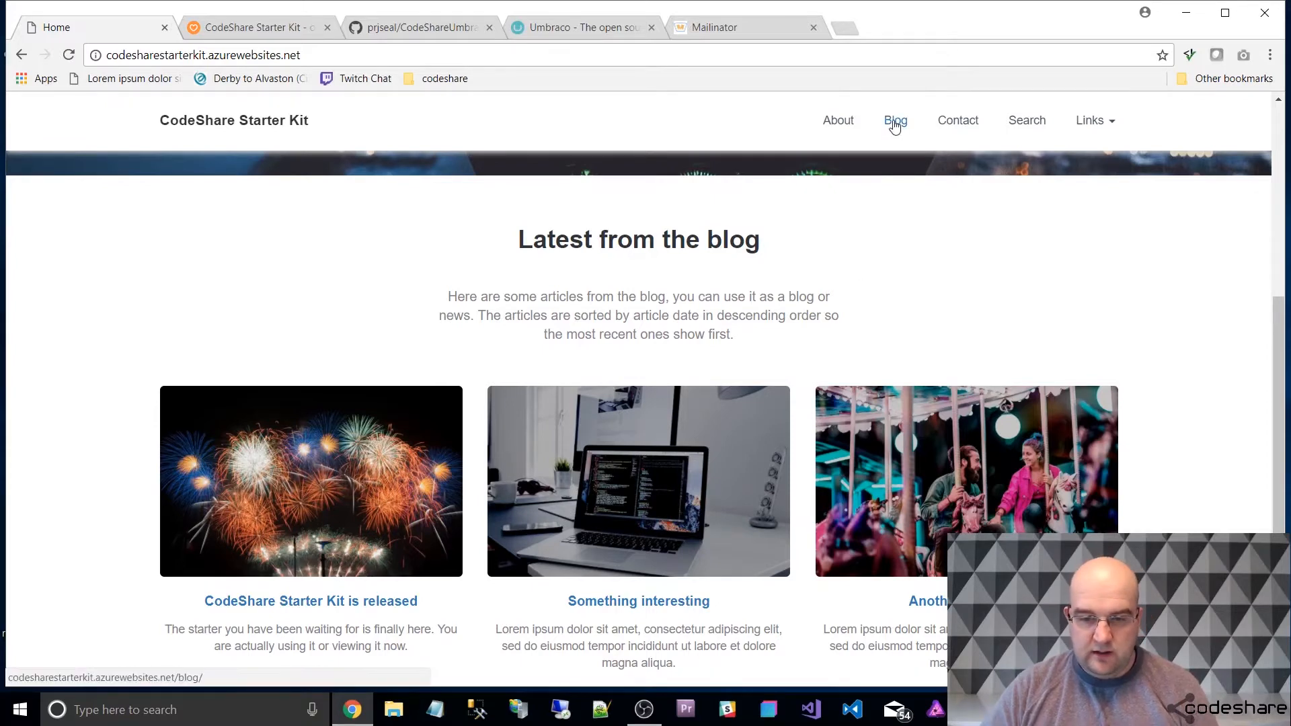
{"action": "scroll", "coordinate": [376, 350], "scroll_direction": "down", "scroll_amount": 2}
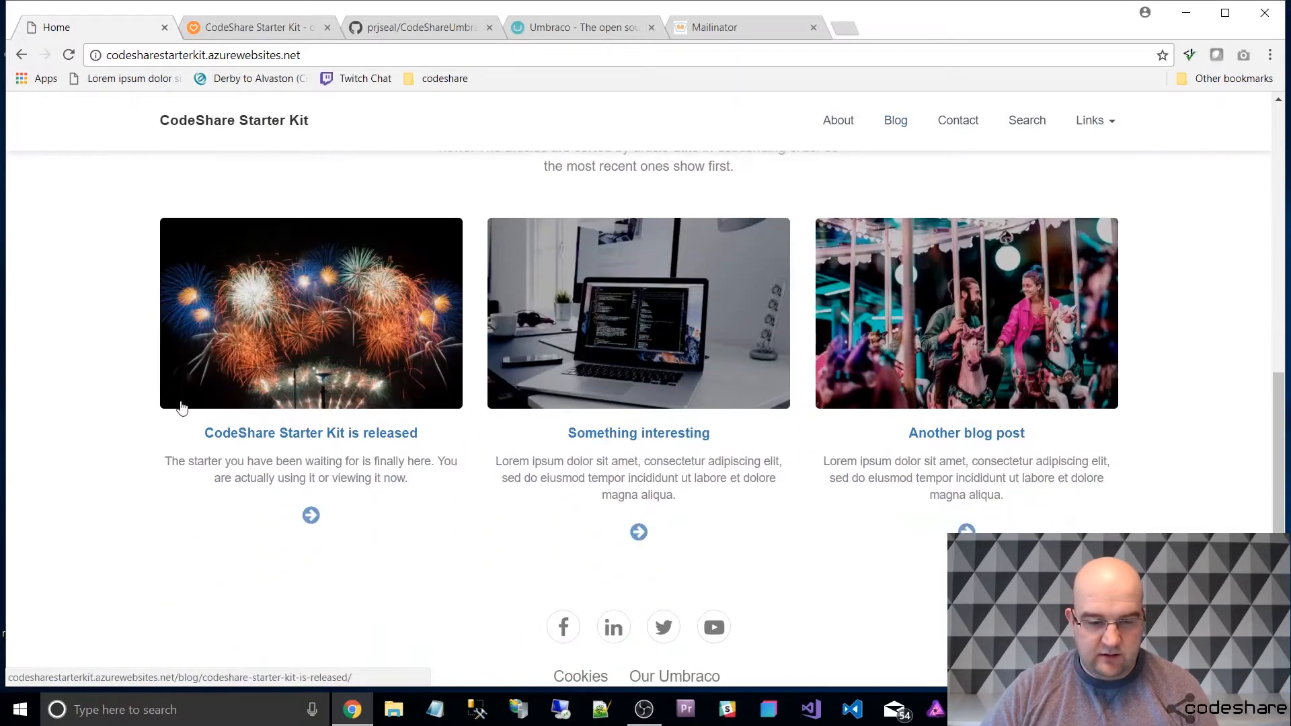
Open the "CodeShare Starter Kit is released" blog article and read through its full content.
{"action": "left_click", "coordinate": [363, 357]}
{"action": "scroll", "coordinate": [1101, 389], "scroll_direction": "down", "scroll_amount": 4}
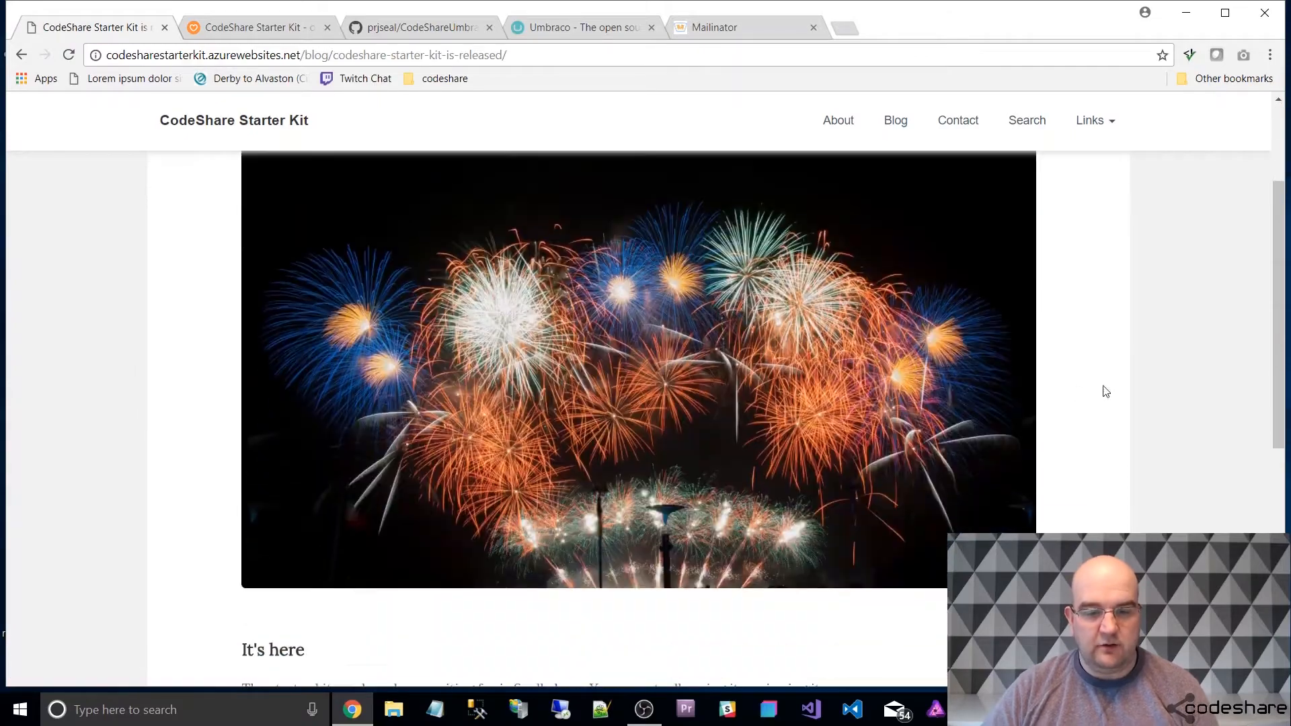
{"action": "scroll", "coordinate": [1060, 283], "scroll_direction": "down", "scroll_amount": 5}
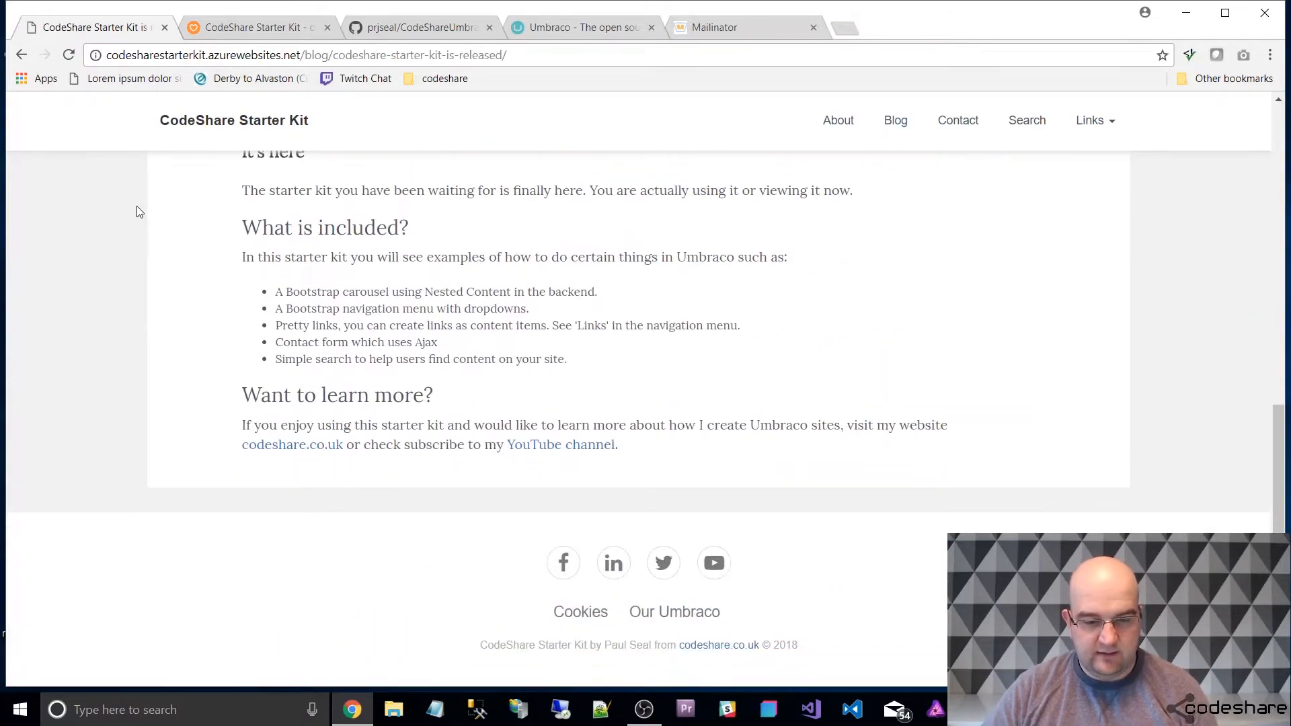
{"action": "scroll", "coordinate": [867, 399], "scroll_direction": "up", "scroll_amount": 3}
{"action": "scroll", "coordinate": [841, 380], "scroll_direction": "up", "scroll_amount": 6}
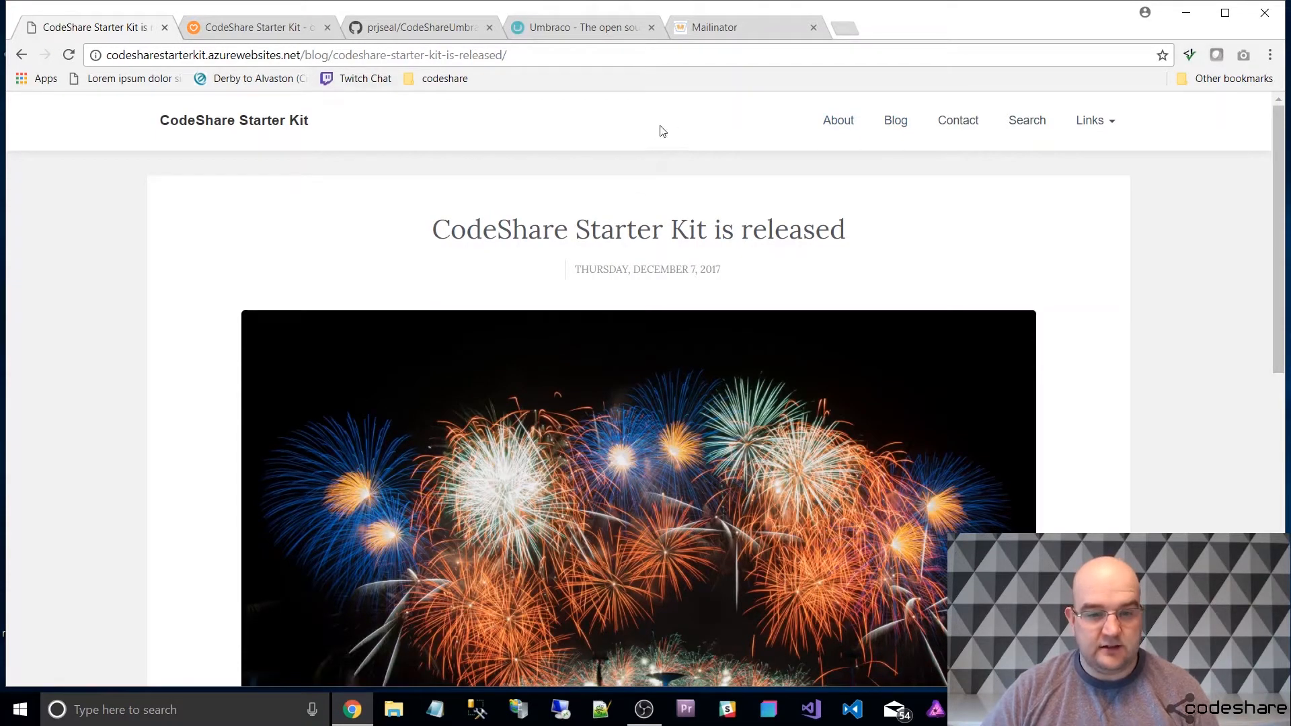
Compare the Blog listing page with the home page's latest articles section, ending on the Blog listing.
{"action": "left_click", "coordinate": [895, 122]}
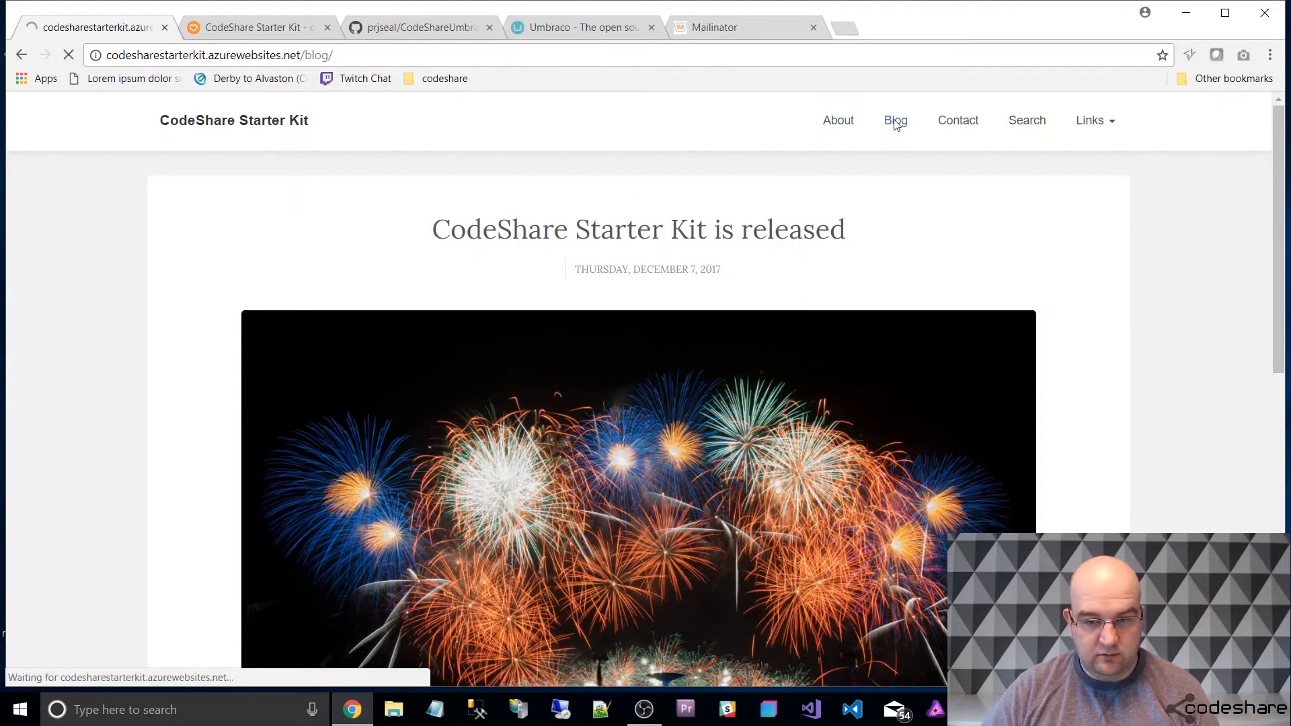
{"action": "scroll", "coordinate": [897, 316], "scroll_direction": "down", "scroll_amount": 3}
{"action": "scroll", "coordinate": [898, 316], "scroll_direction": "up", "scroll_amount": 3}
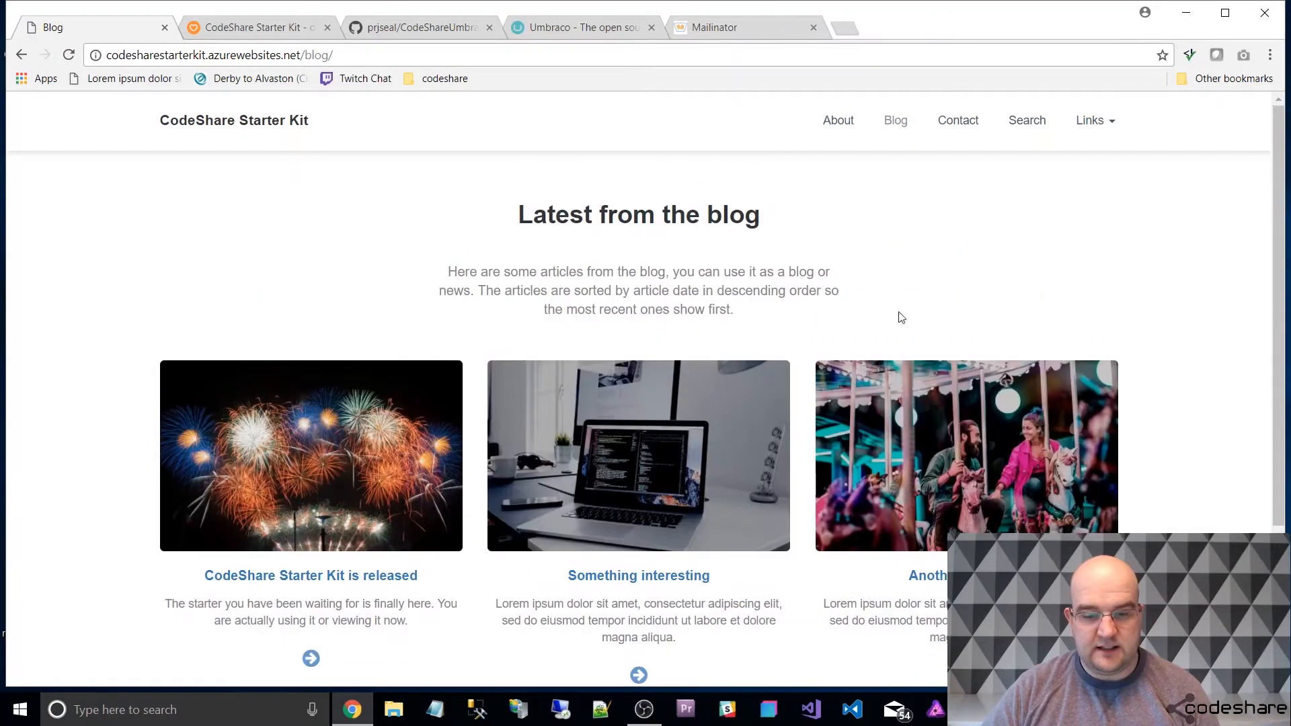
{"action": "left_click", "coordinate": [274, 116]}
{"action": "scroll", "coordinate": [801, 311], "scroll_direction": "down", "scroll_amount": 9}
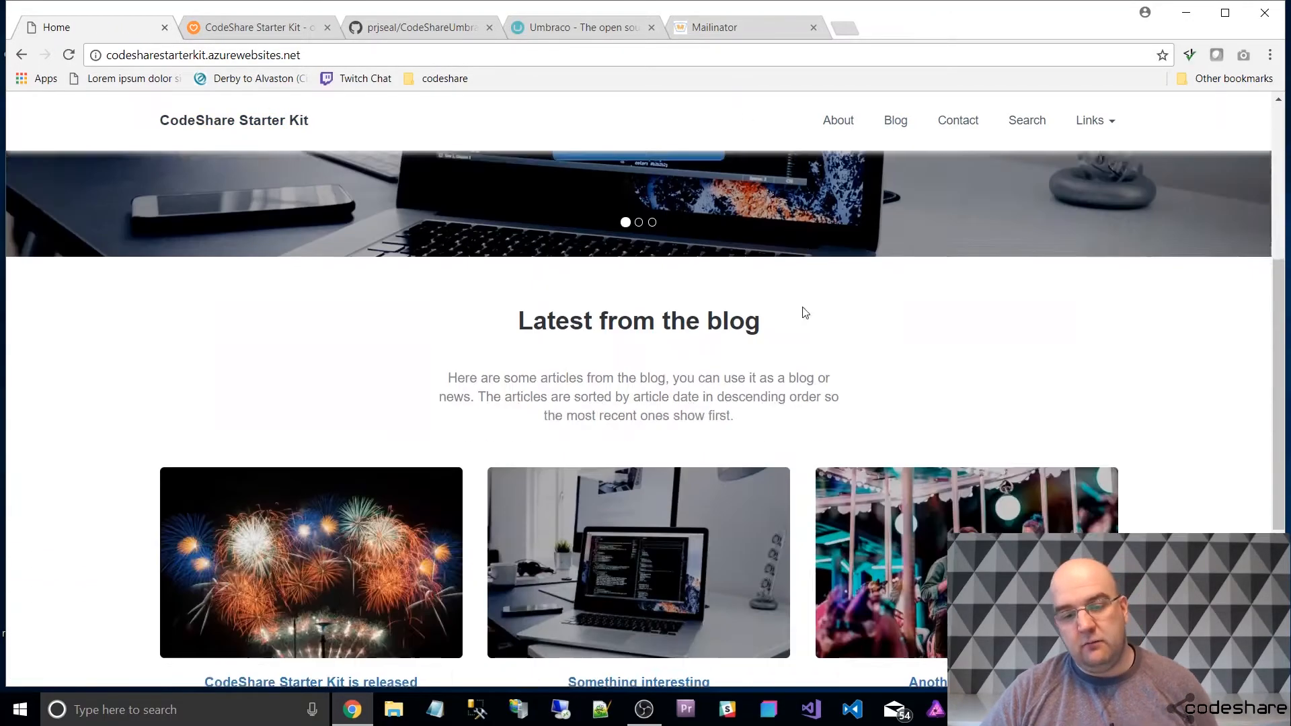
{"action": "scroll", "coordinate": [831, 317], "scroll_direction": "up", "scroll_amount": 3}
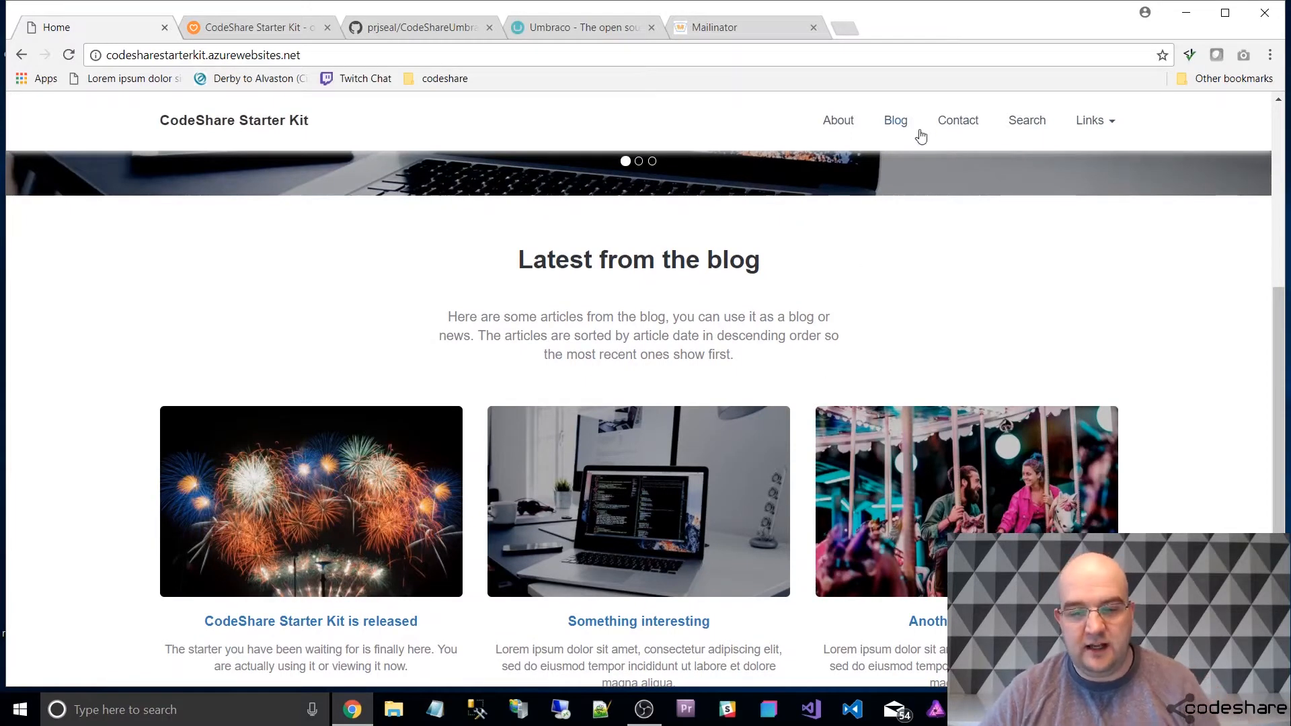
{"action": "left_click", "coordinate": [892, 128]}
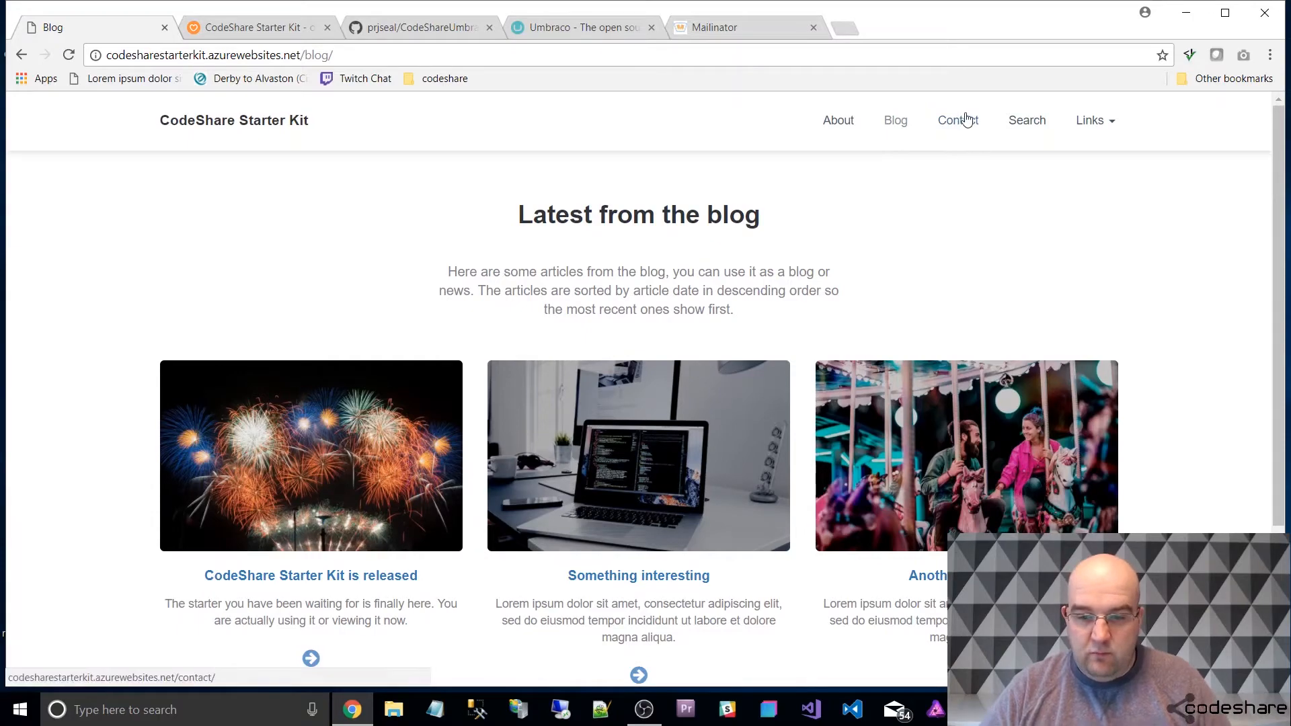
Open the About page and examine its image, text sections and multi-column layouts.
{"action": "left_click", "coordinate": [853, 122]}
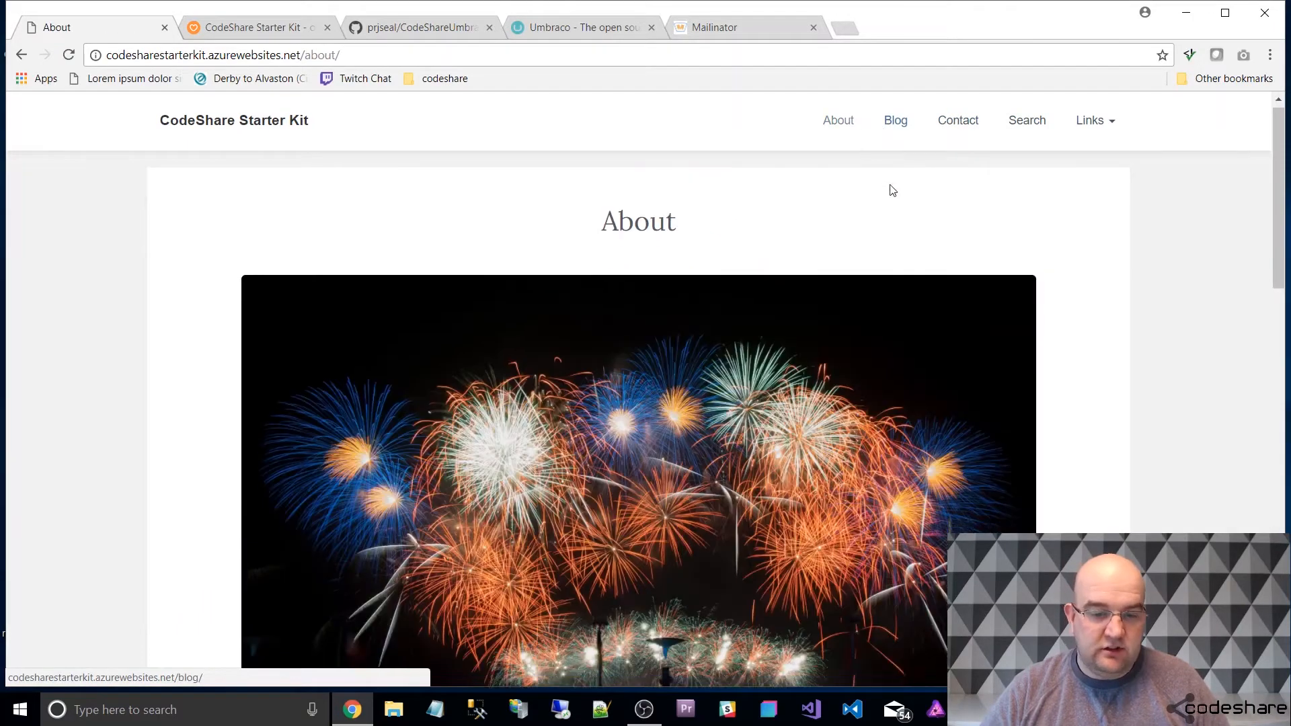
{"action": "scroll", "coordinate": [895, 195], "scroll_direction": "down", "scroll_amount": 10}
{"action": "scroll", "coordinate": [933, 239], "scroll_direction": "up", "scroll_amount": 3}
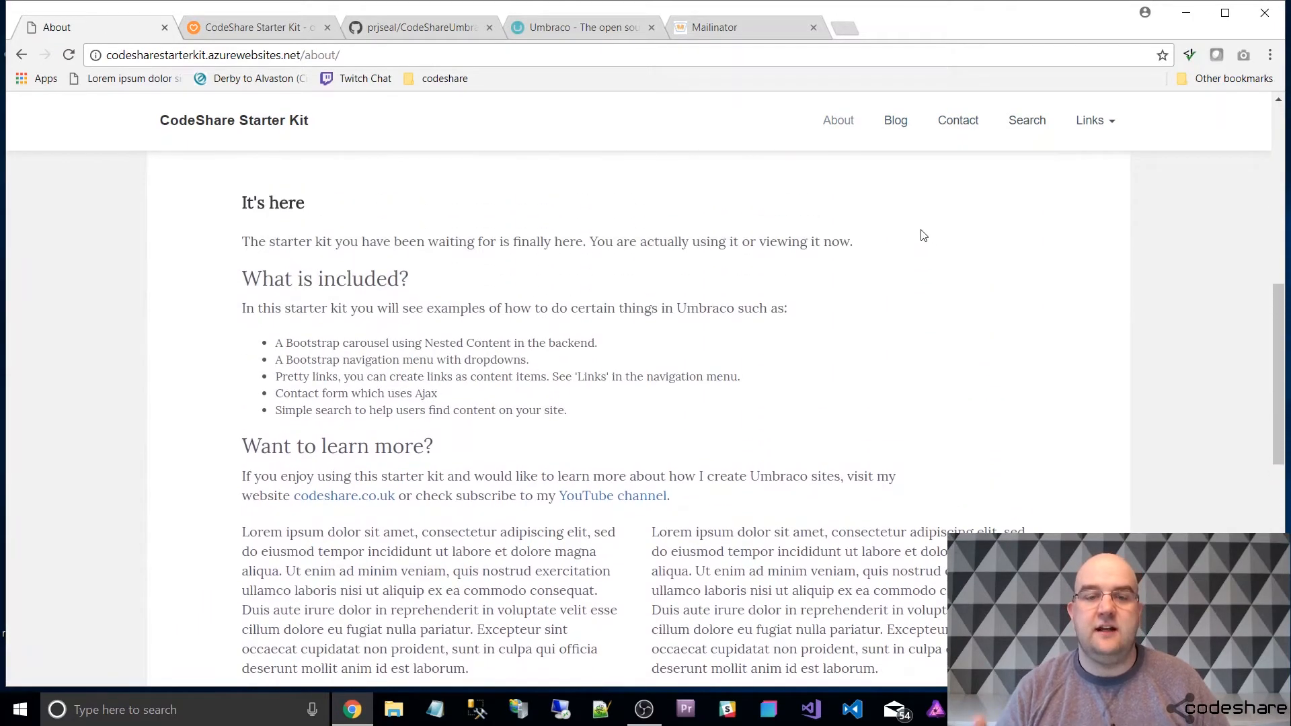
{"action": "scroll", "coordinate": [736, 353], "scroll_direction": "down", "scroll_amount": 8}
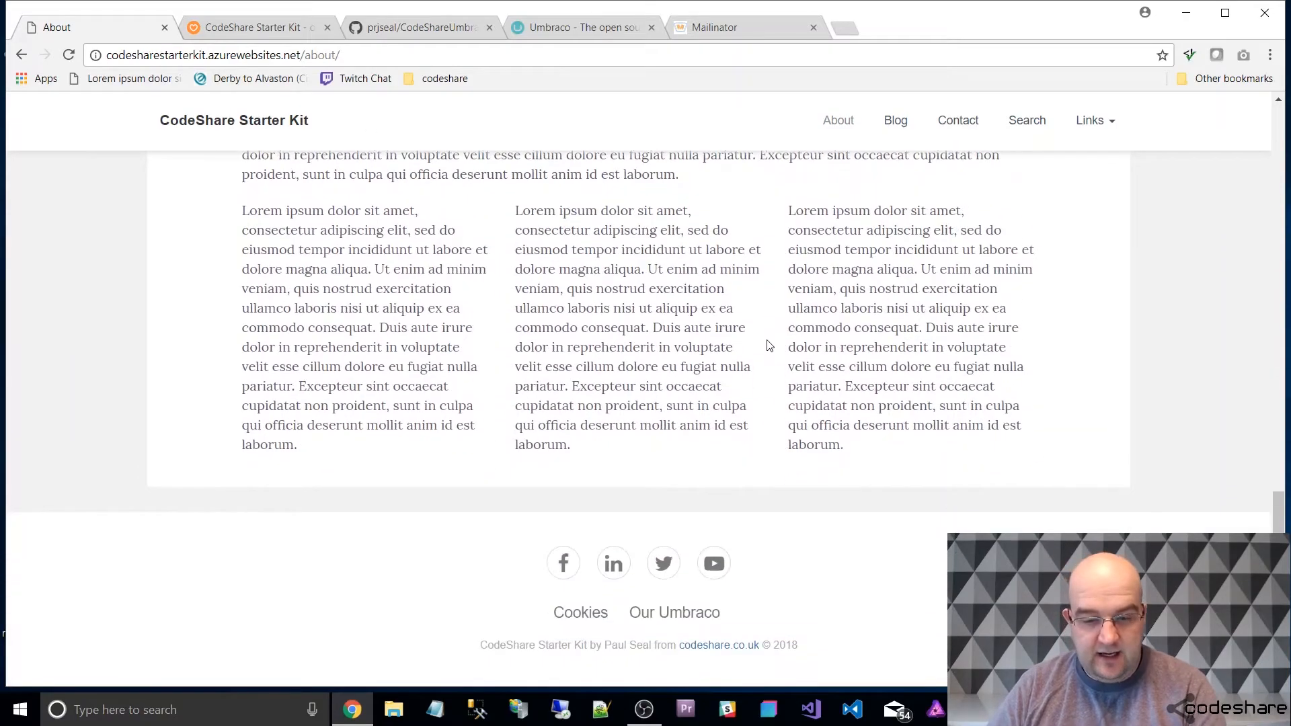
{"action": "scroll", "coordinate": [745, 346], "scroll_direction": "up", "scroll_amount": 3}
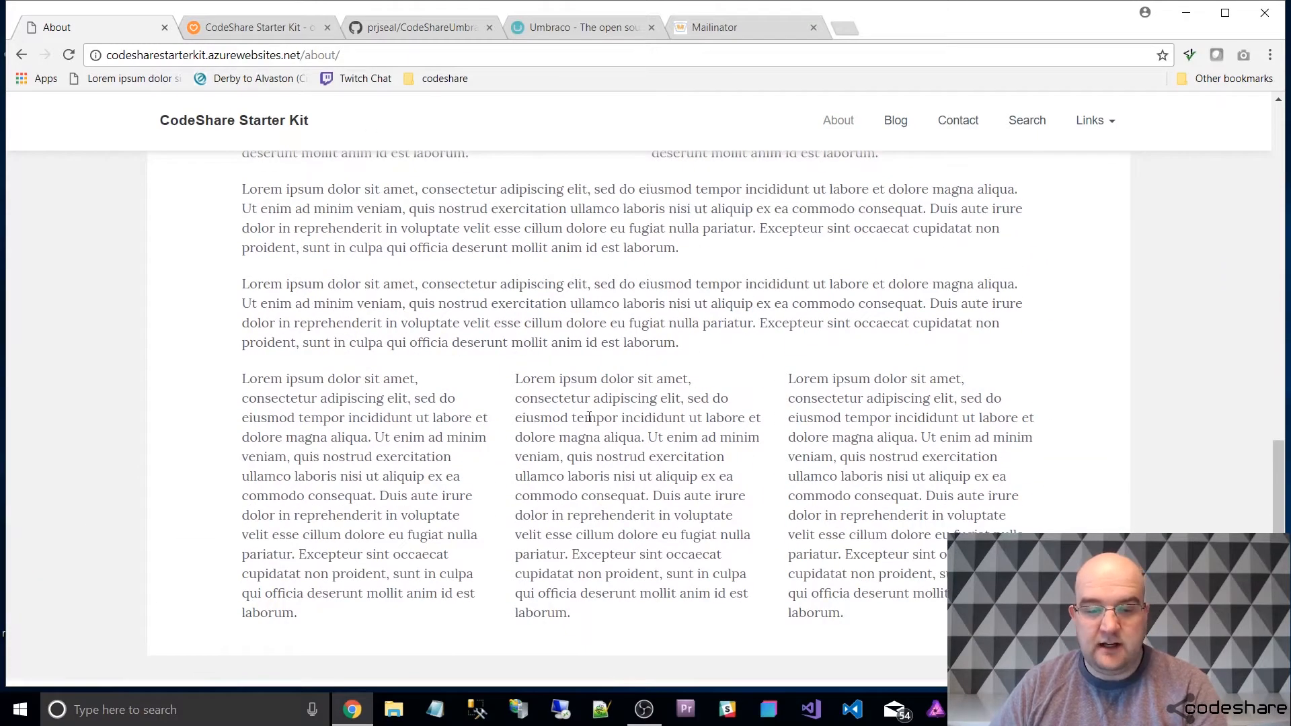
{"action": "scroll", "coordinate": [854, 450], "scroll_direction": "up", "scroll_amount": 10}
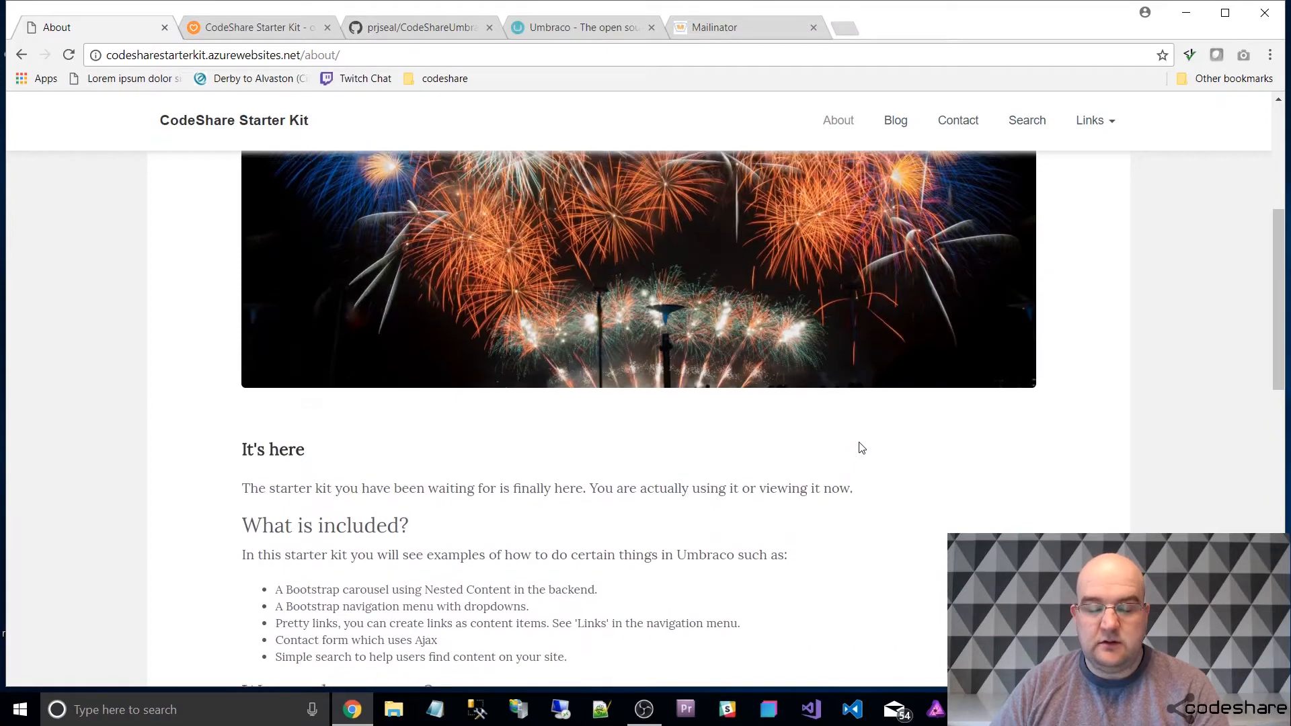
{"action": "scroll", "coordinate": [861, 448], "scroll_direction": "up", "scroll_amount": 6}
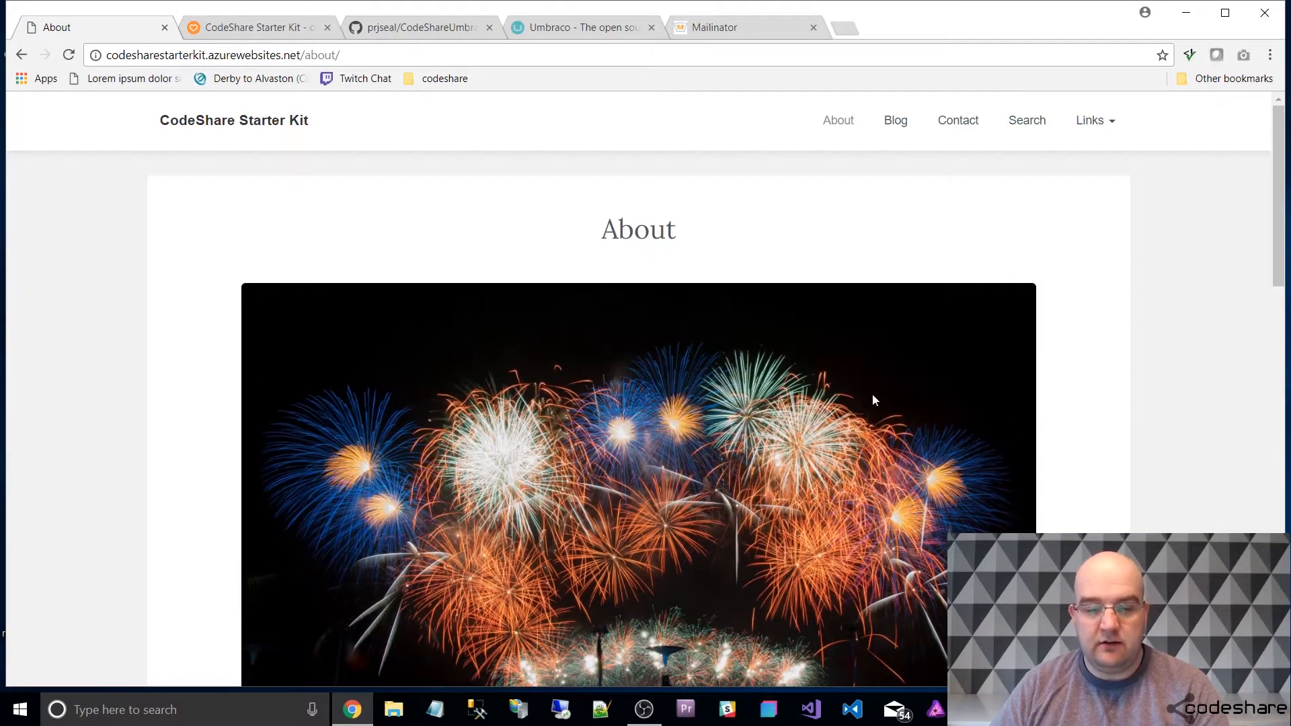
On the demo site's Contact page, fill in the sender's name and e-mail address.
{"action": "left_click", "coordinate": [958, 122]}
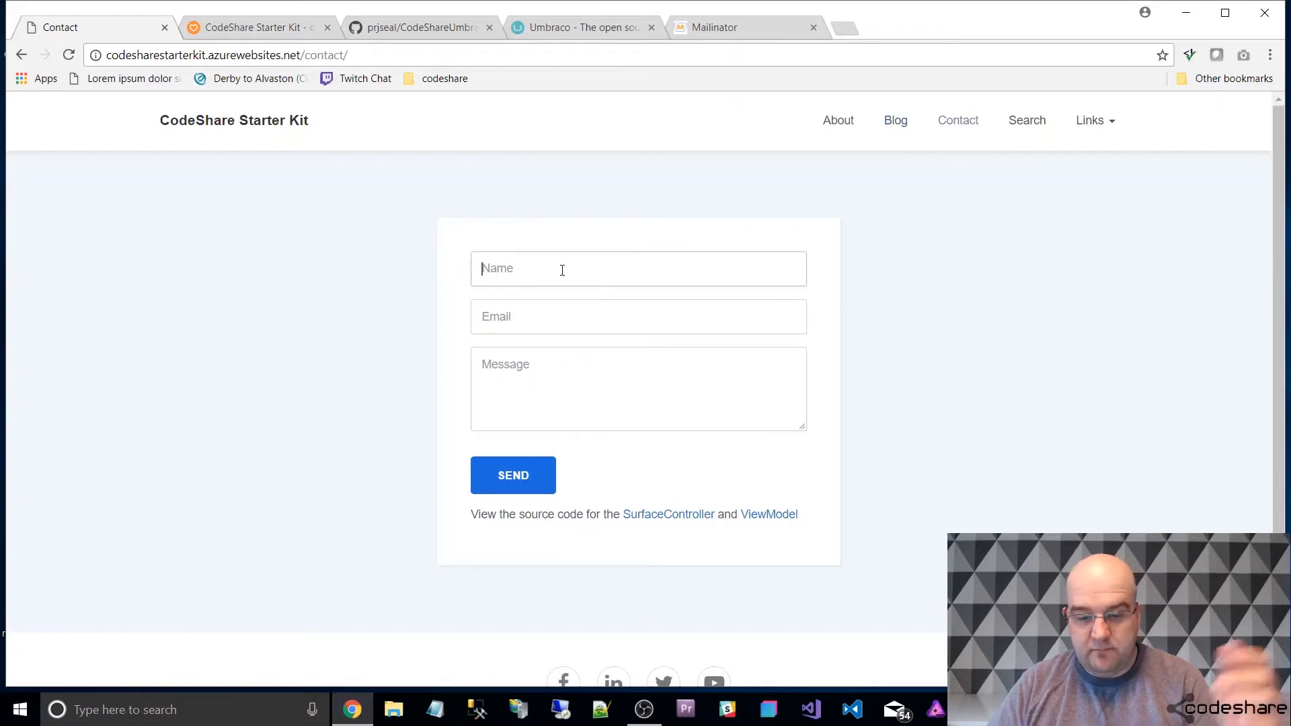
{"action": "type", "text": "Paul"}
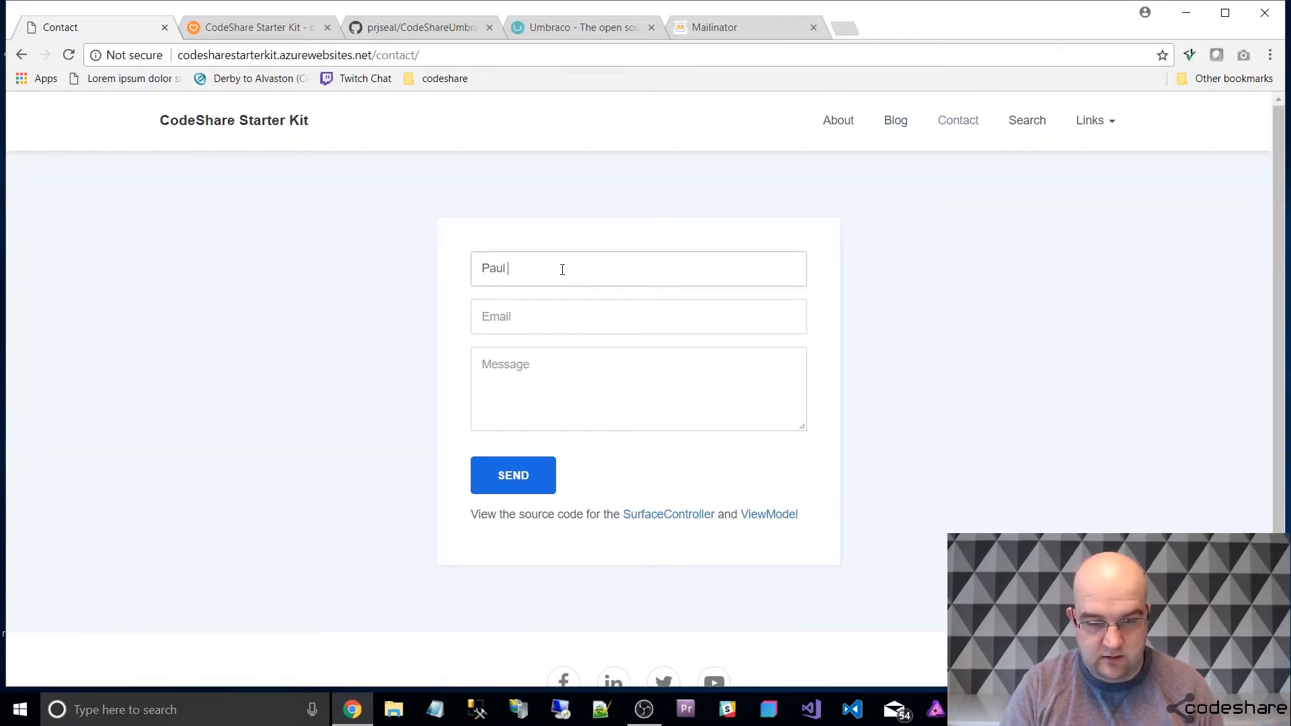
{"action": "key", "text": "Tab"}
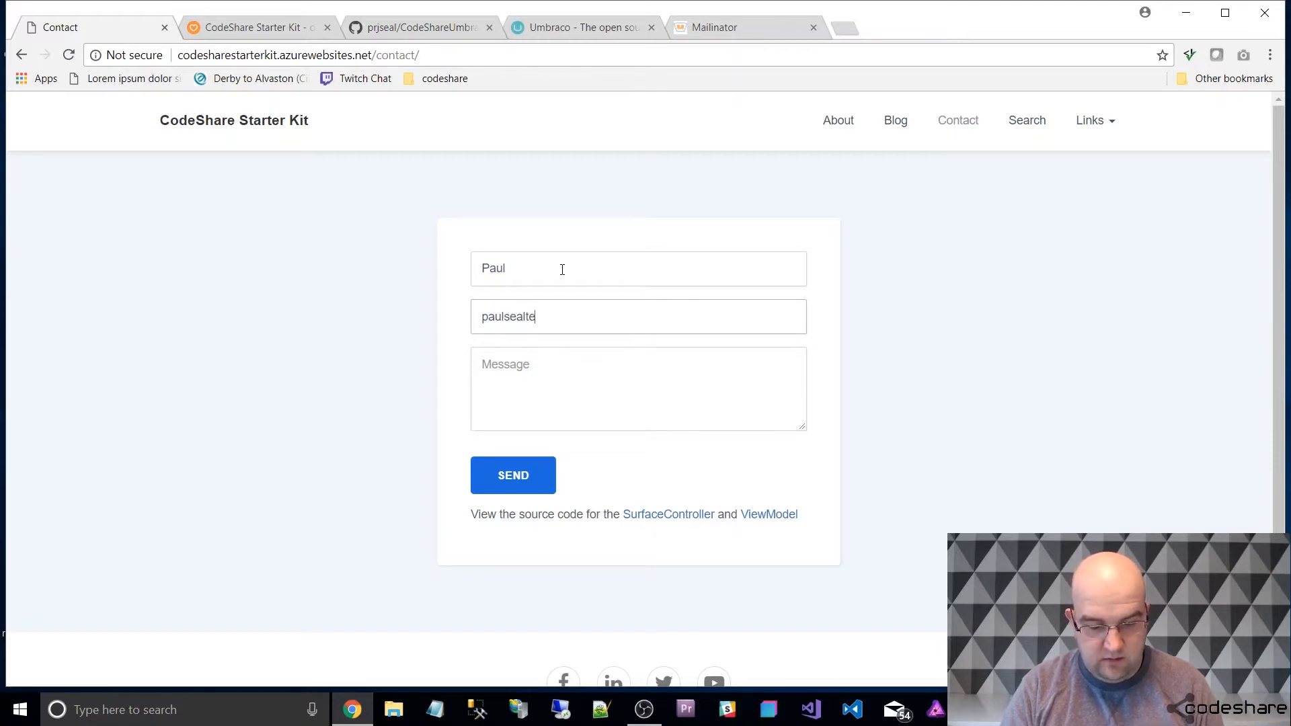
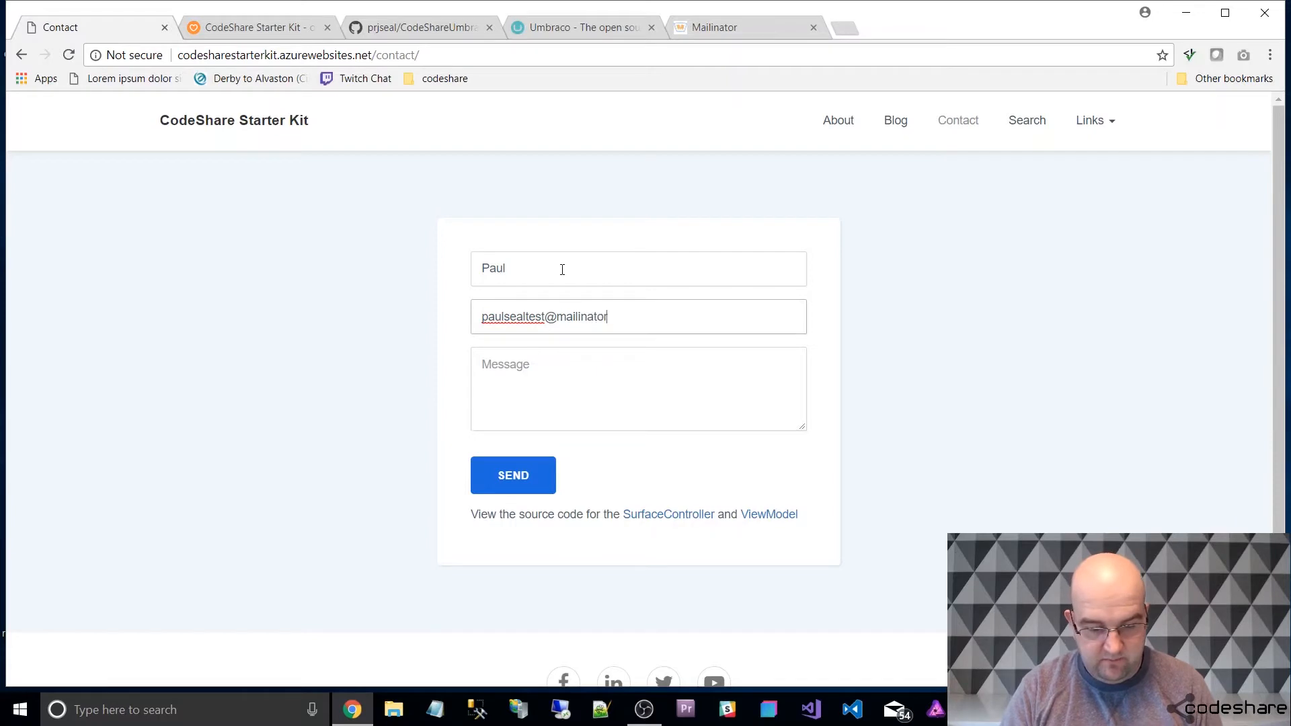
Enter the message "sadklajsl kajd laskjda lksdjalksd" and send the contact form.
{"action": "key", "text": "Tab"}
{"action": "type", "text": "sadklajsl kajd laskjd"}
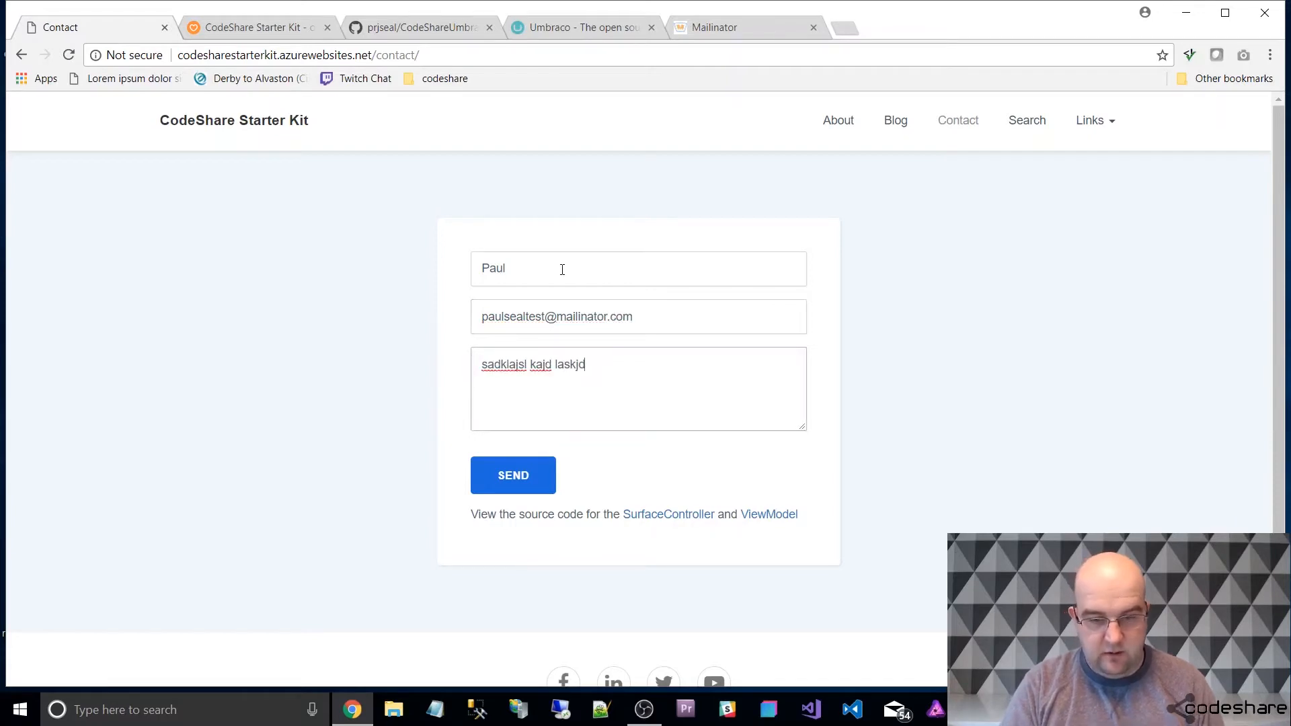
{"action": "type", "text": "a lksdjalksd"}
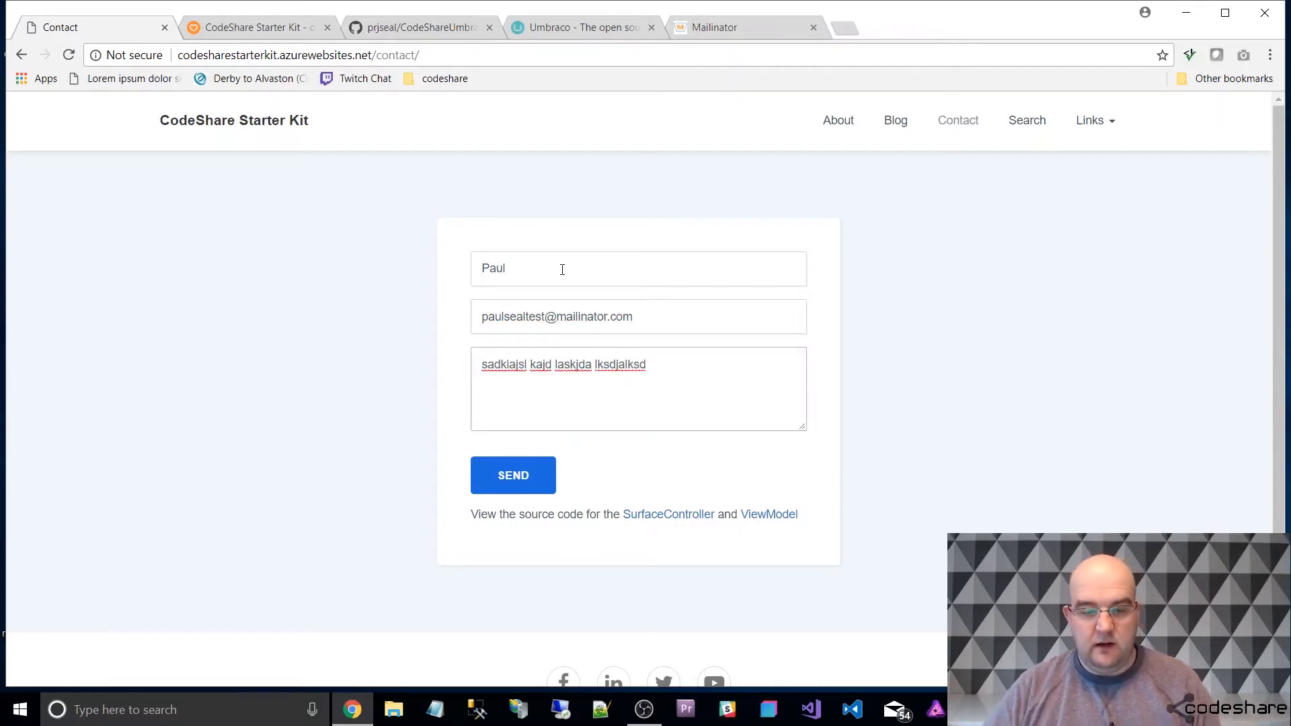
{"action": "left_click", "coordinate": [531, 494]}
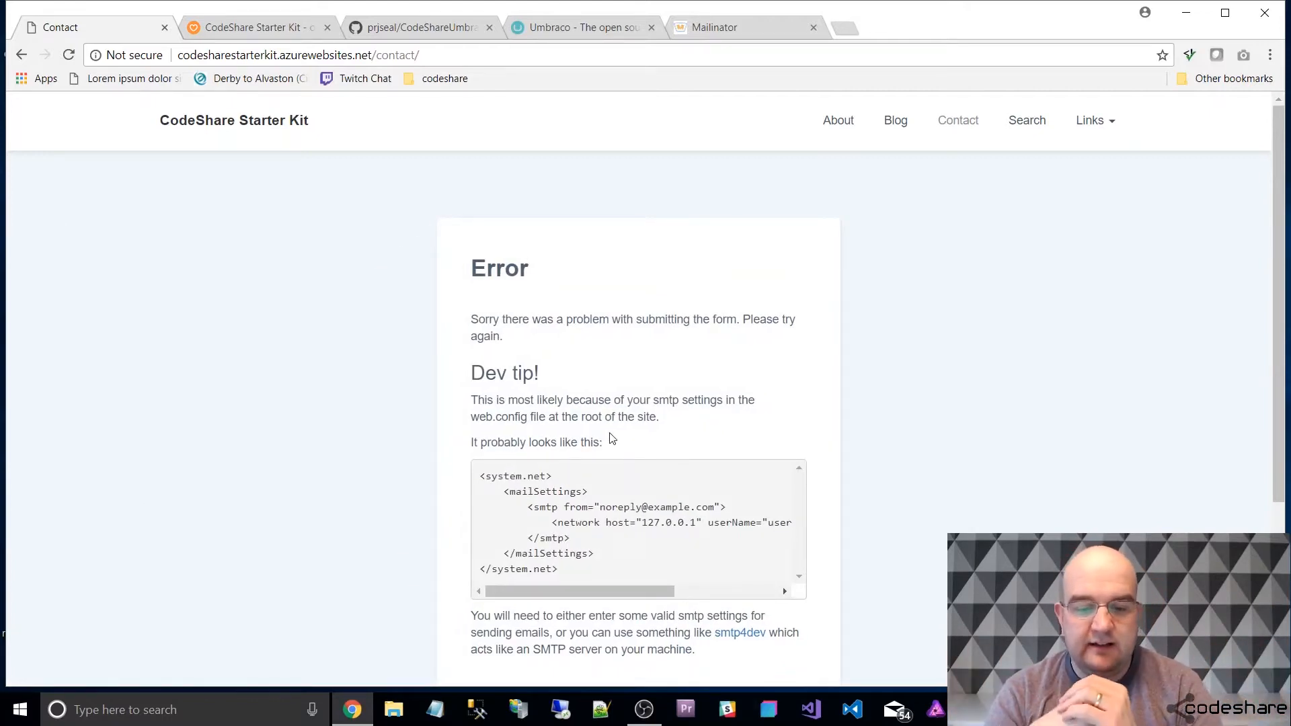
Read the contact form's response page, including the dev tip and its sample mailSettings code.
{"action": "scroll", "coordinate": [620, 478], "scroll_direction": "down", "scroll_amount": 2}
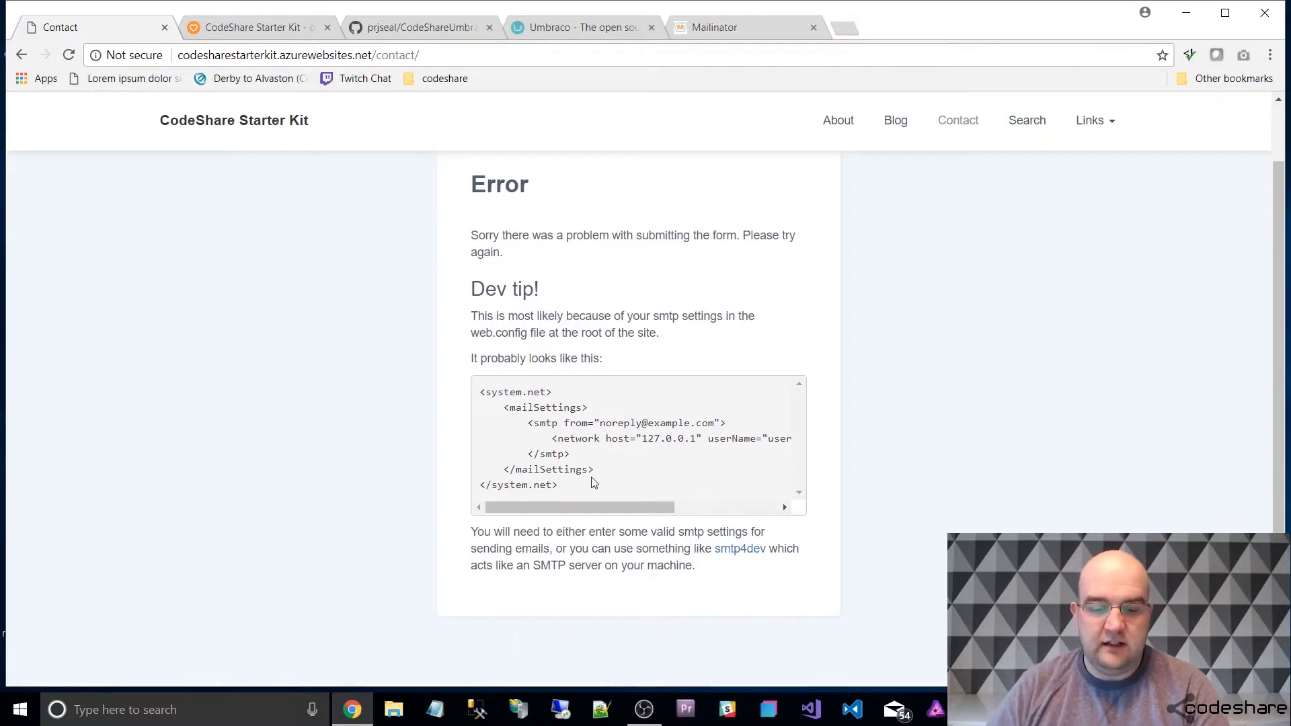
{"action": "left_click_drag", "start_coordinate": [566, 489], "coordinate": [485, 393]}
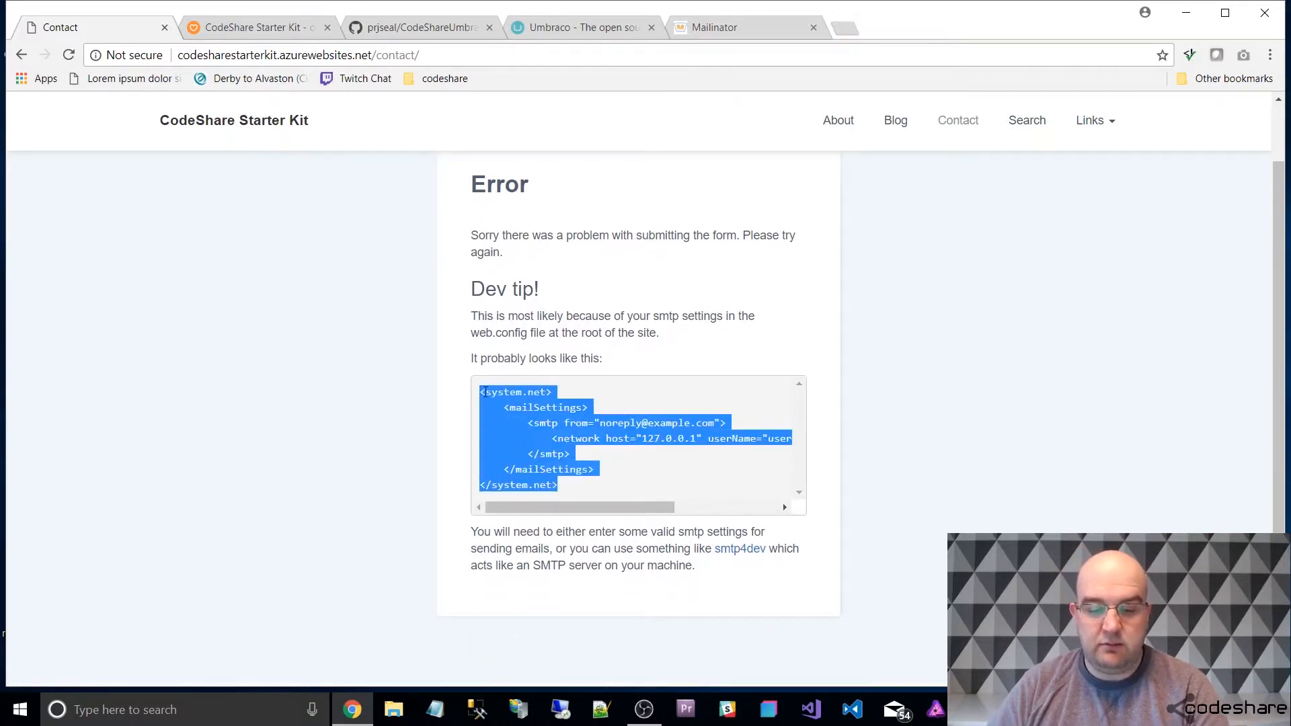
{"action": "left_click", "coordinate": [760, 497]}
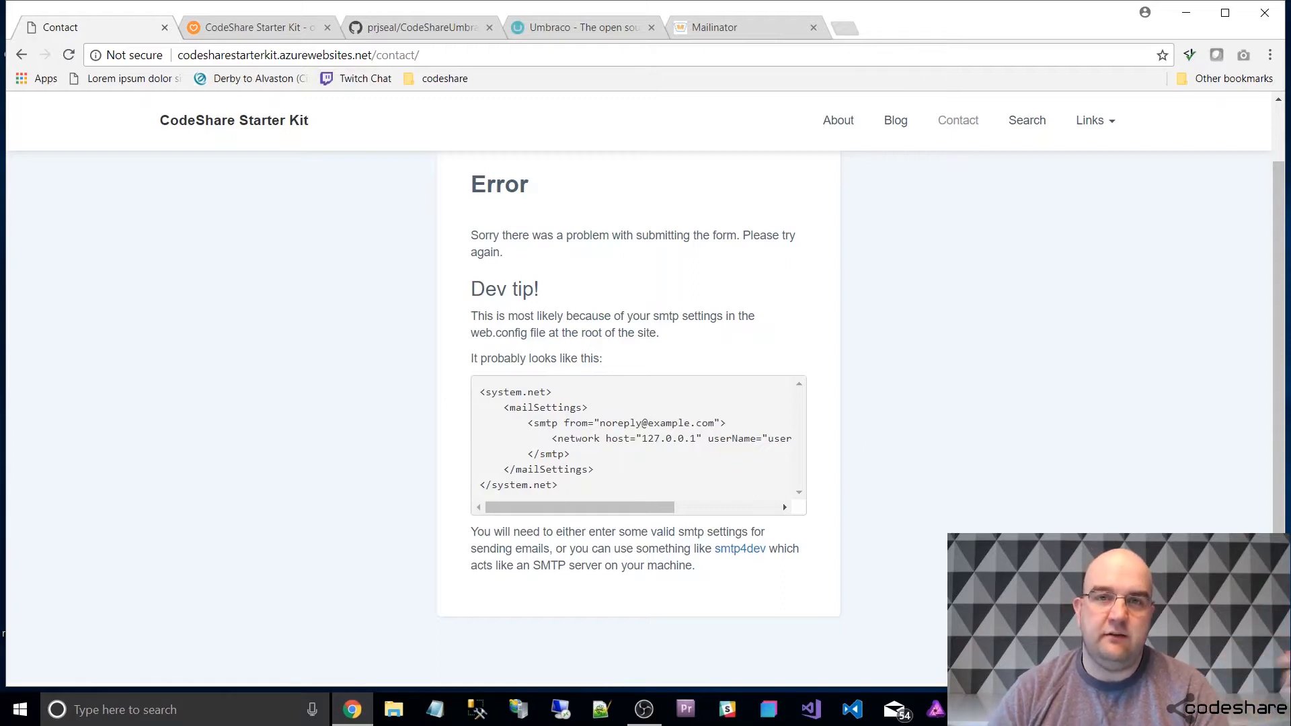
{"action": "scroll", "coordinate": [810, 372], "scroll_direction": "up", "scroll_amount": 1}
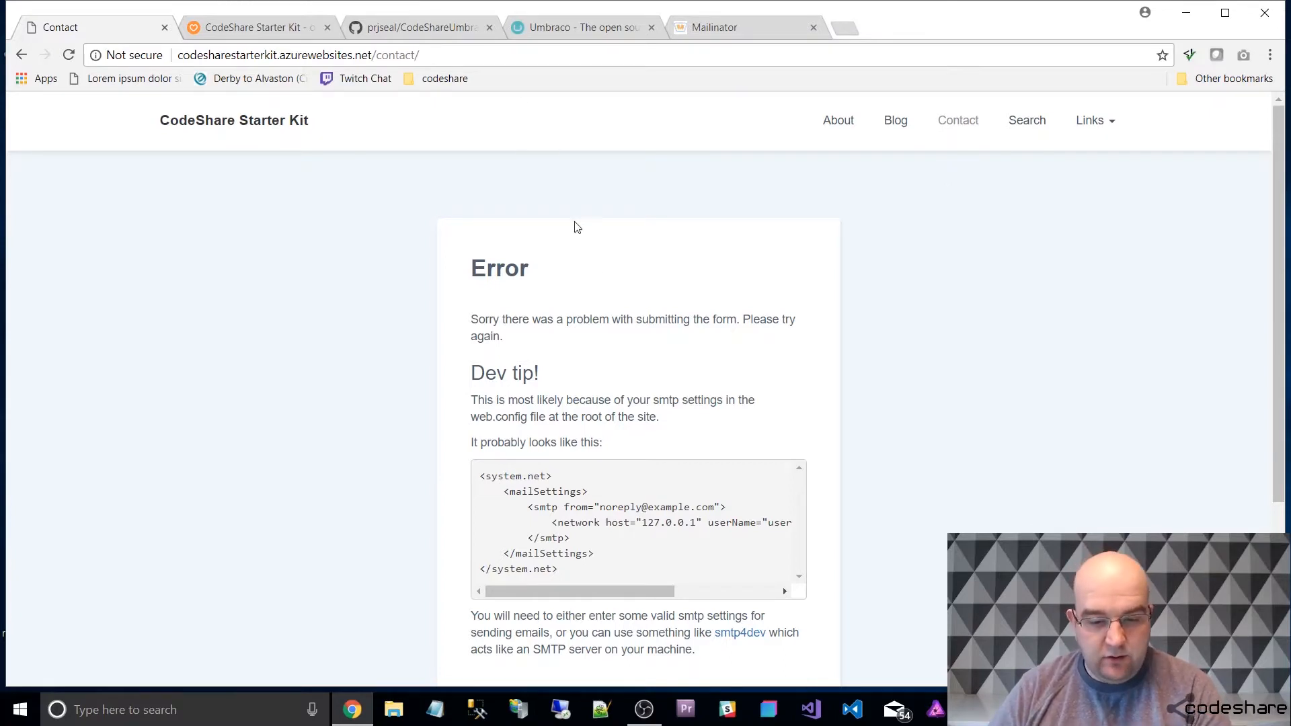
{"action": "scroll", "coordinate": [574, 224], "scroll_direction": "down", "scroll_amount": 3}
{"action": "scroll", "coordinate": [594, 245], "scroll_direction": "up", "scroll_amount": 3}
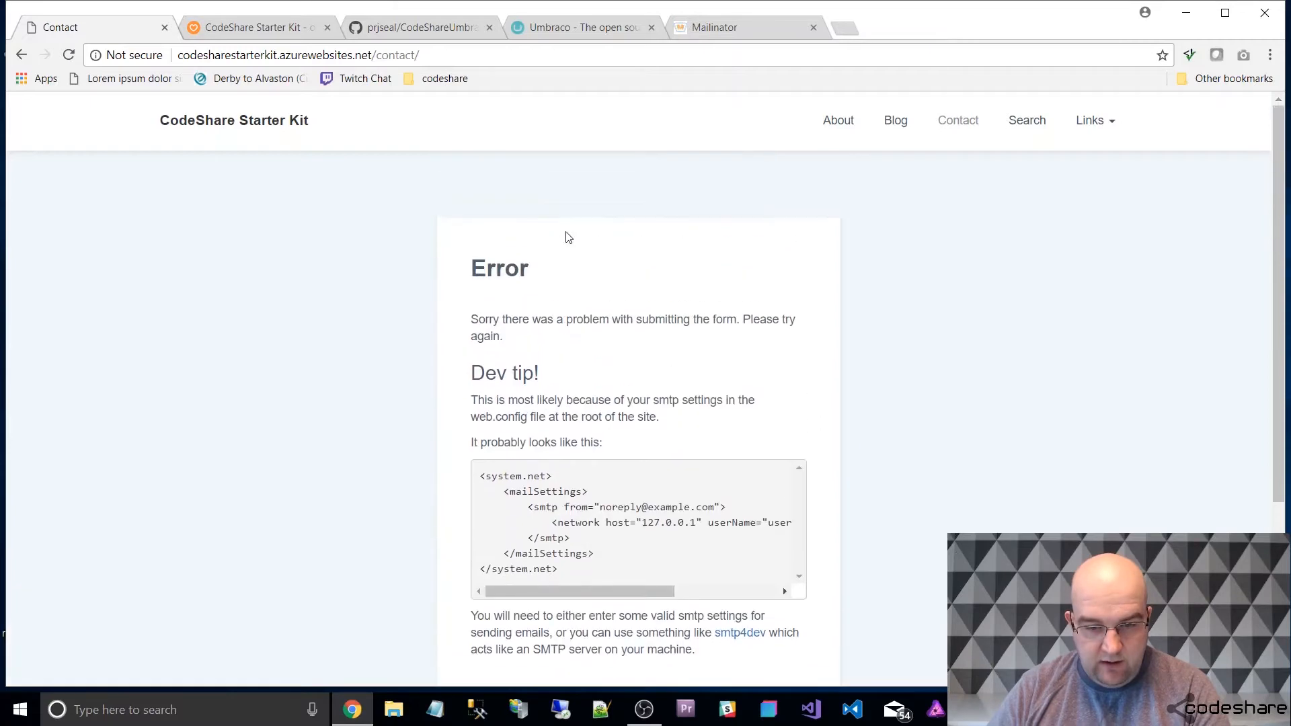
In the starter kit's GitHub repository, open ContactSurfaceController.cs from src/CSUSK.Library/SurfaceControllers and look through its code.
{"action": "left_click", "coordinate": [416, 31]}
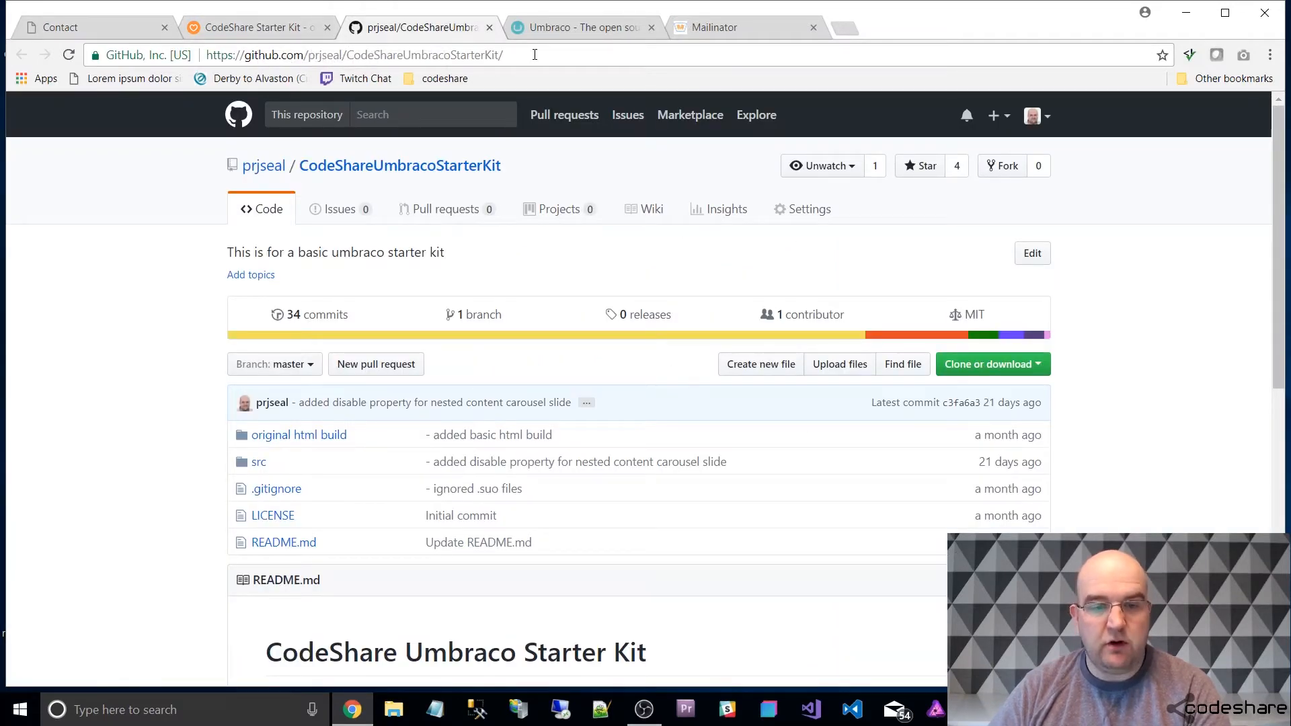
{"action": "left_click", "coordinate": [257, 464]}
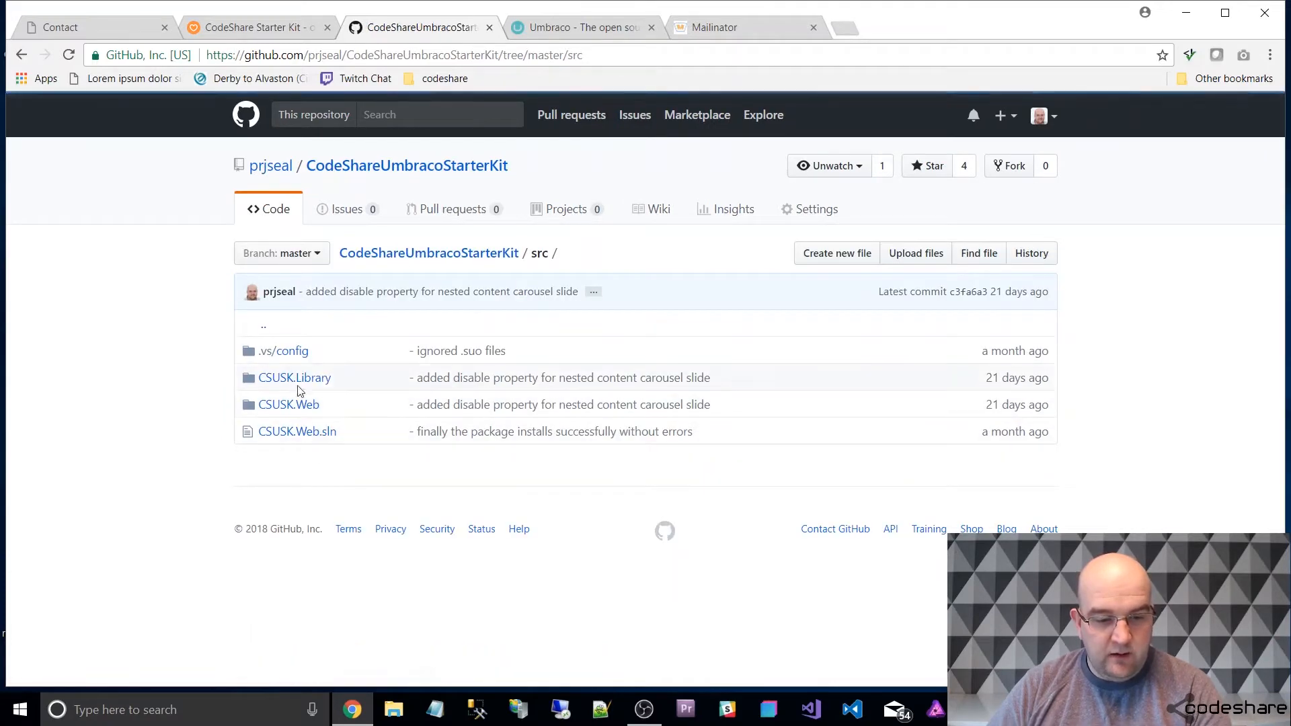
{"action": "left_click", "coordinate": [300, 380]}
{"action": "left_click", "coordinate": [302, 407]}
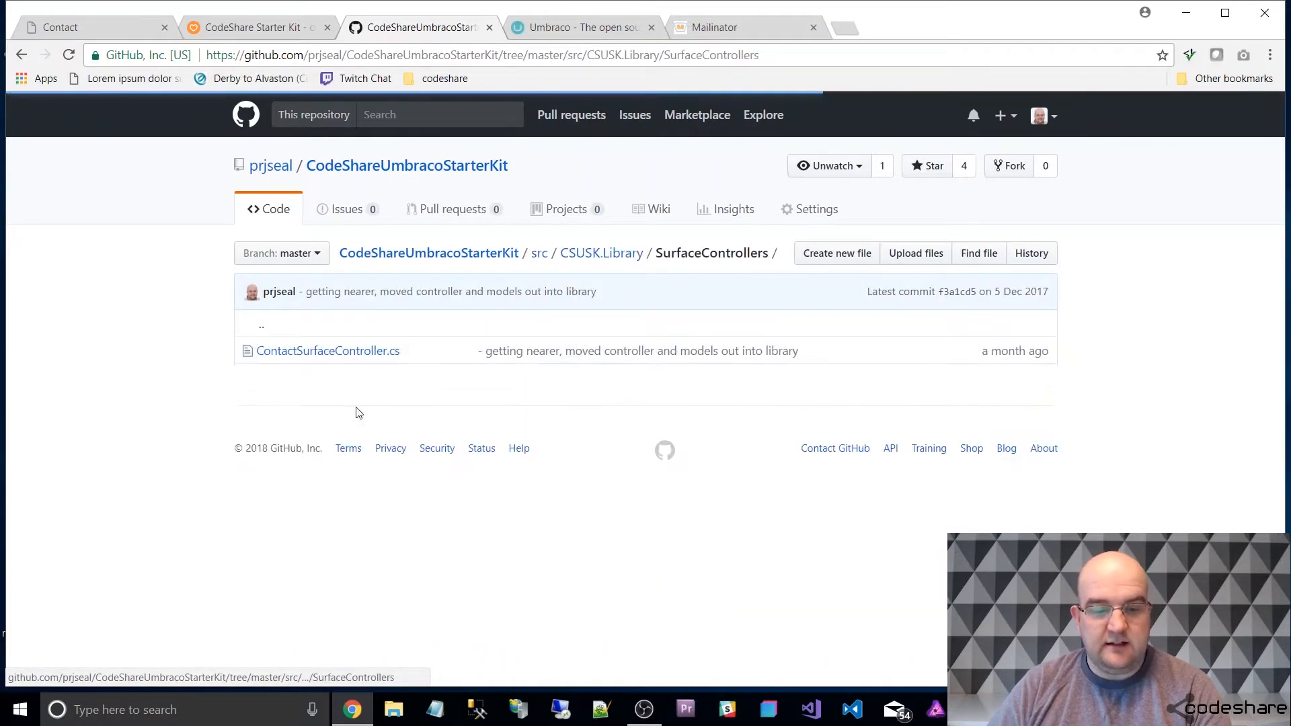
{"action": "left_click", "coordinate": [314, 349]}
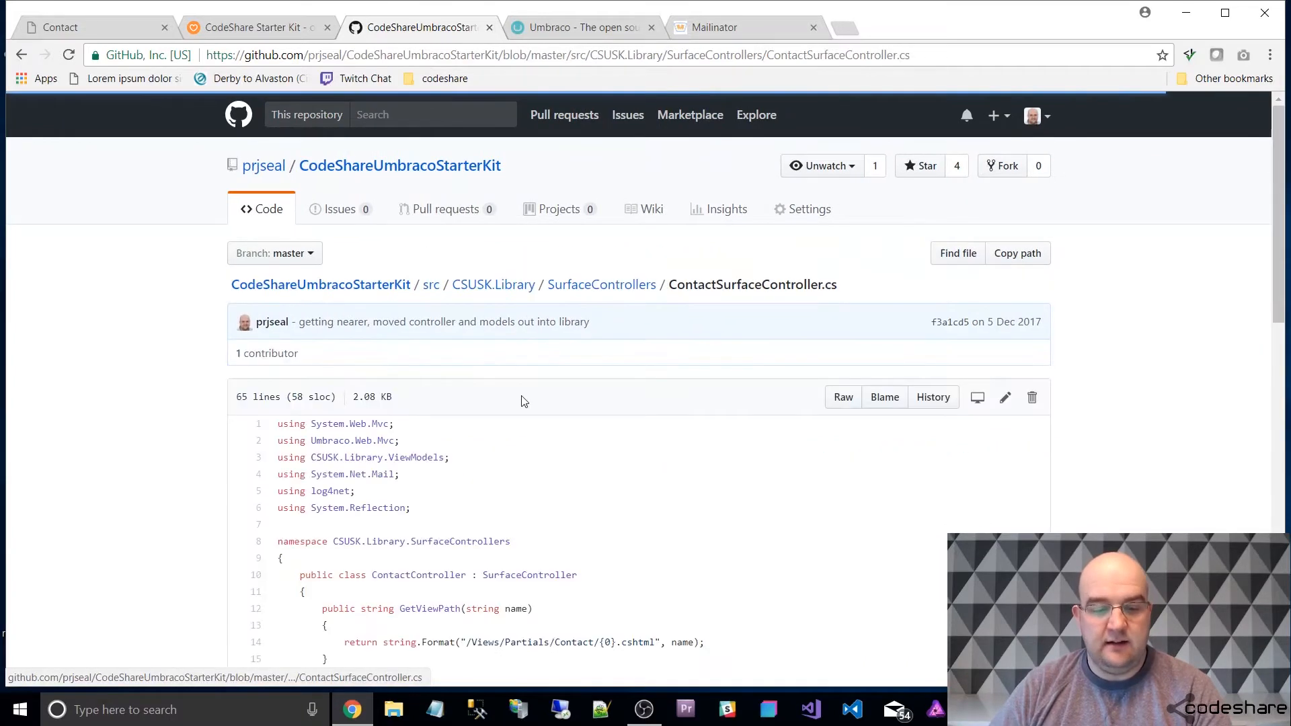
{"action": "scroll", "coordinate": [605, 400], "scroll_direction": "down", "scroll_amount": 3}
{"action": "scroll", "coordinate": [647, 401], "scroll_direction": "up", "scroll_amount": 5}
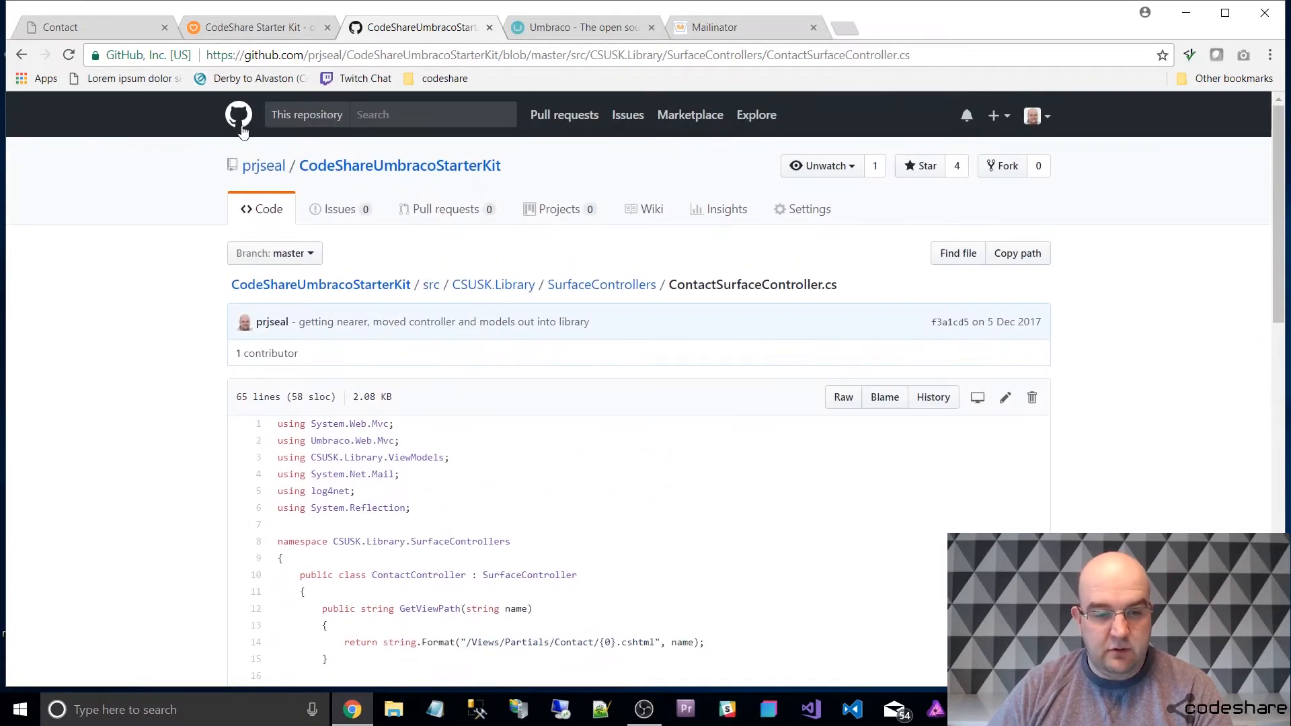
View the ViewModels folder of CSUSK.Library, and return to the repository's root.
{"action": "left_click", "coordinate": [21, 55]}
{"action": "left_click", "coordinate": [22, 55]}
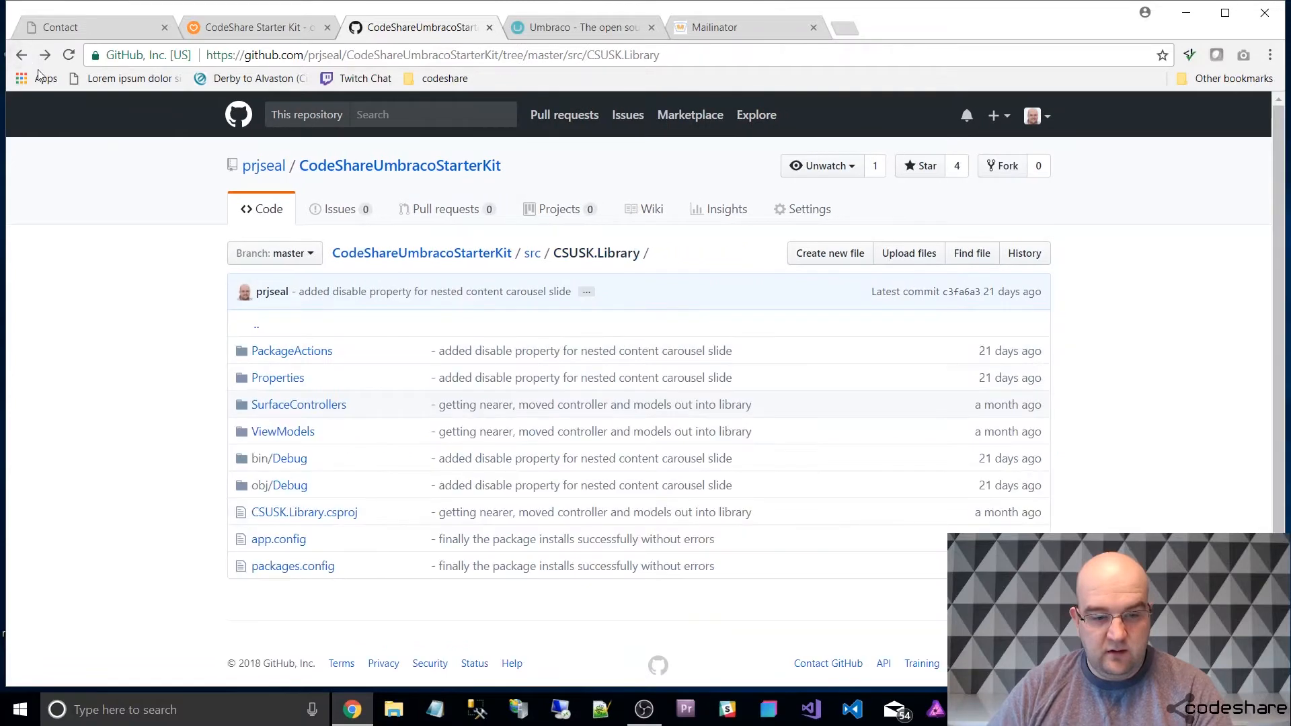
{"action": "left_click", "coordinate": [289, 433]}
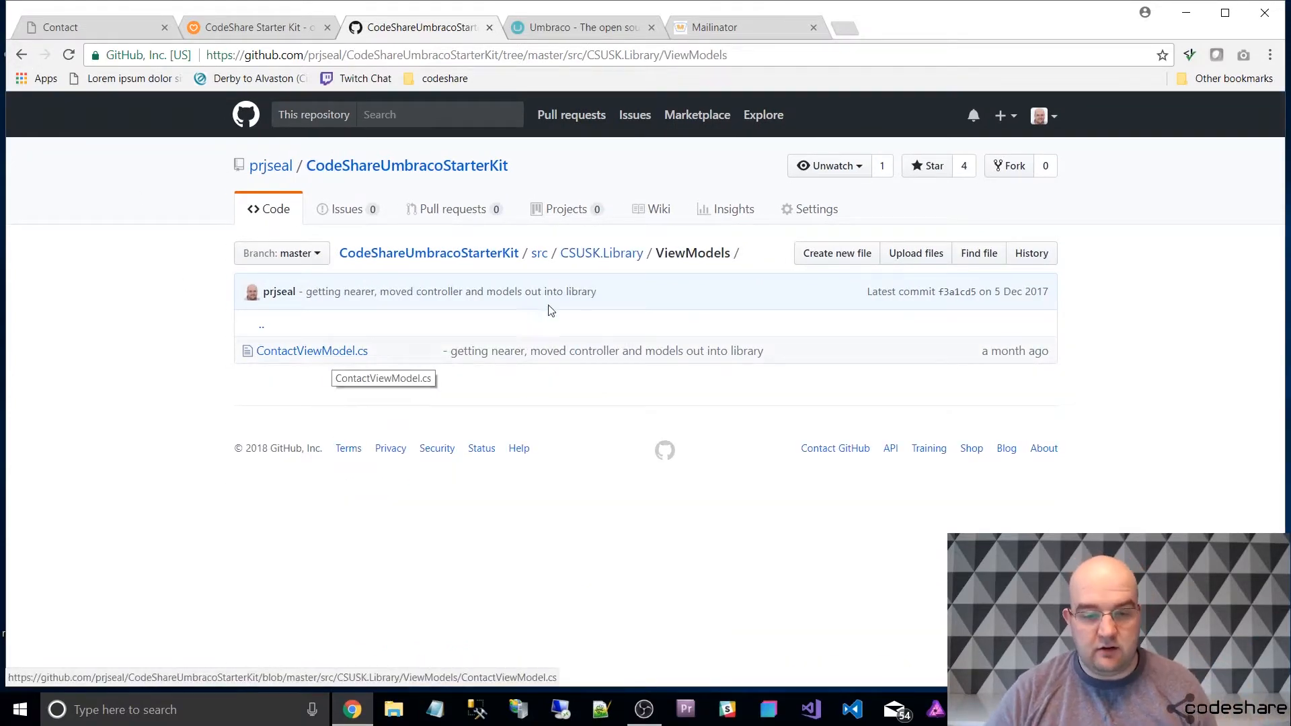
{"action": "left_click", "coordinate": [483, 252]}
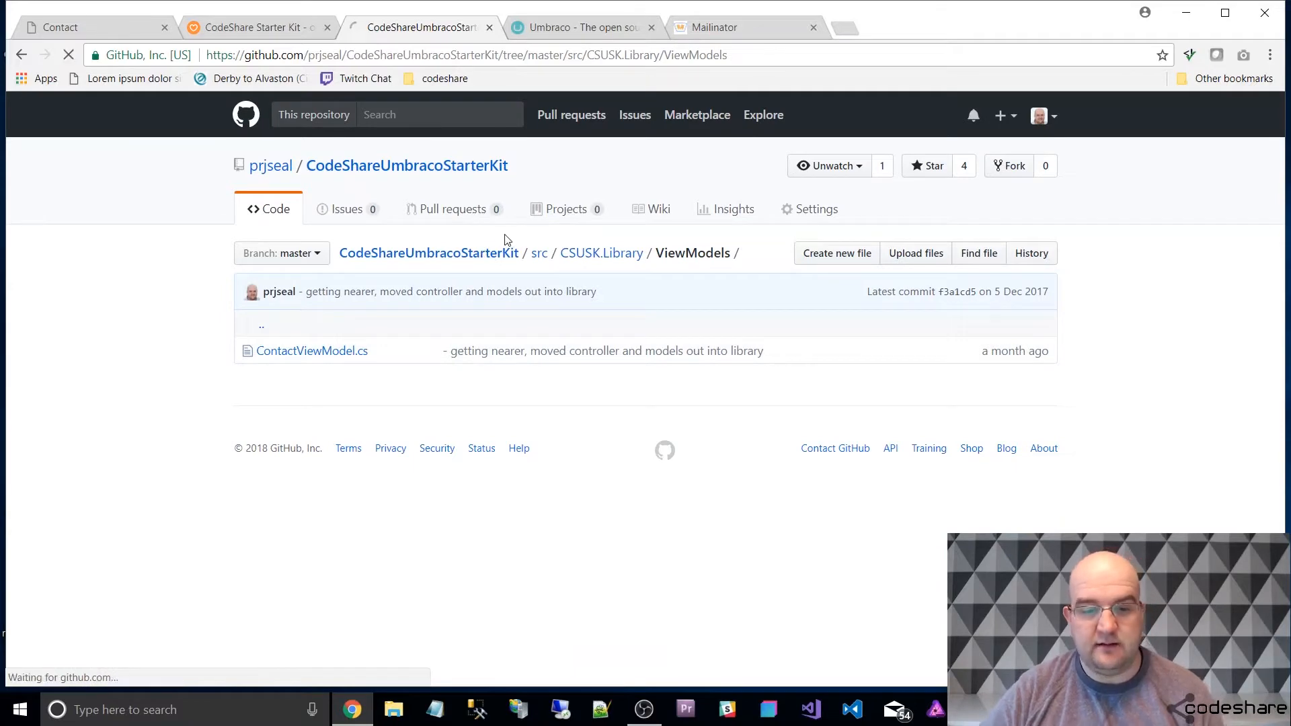
Go back to the demo site and search it for "about" on its Search page.
{"action": "left_click", "coordinate": [78, 27]}
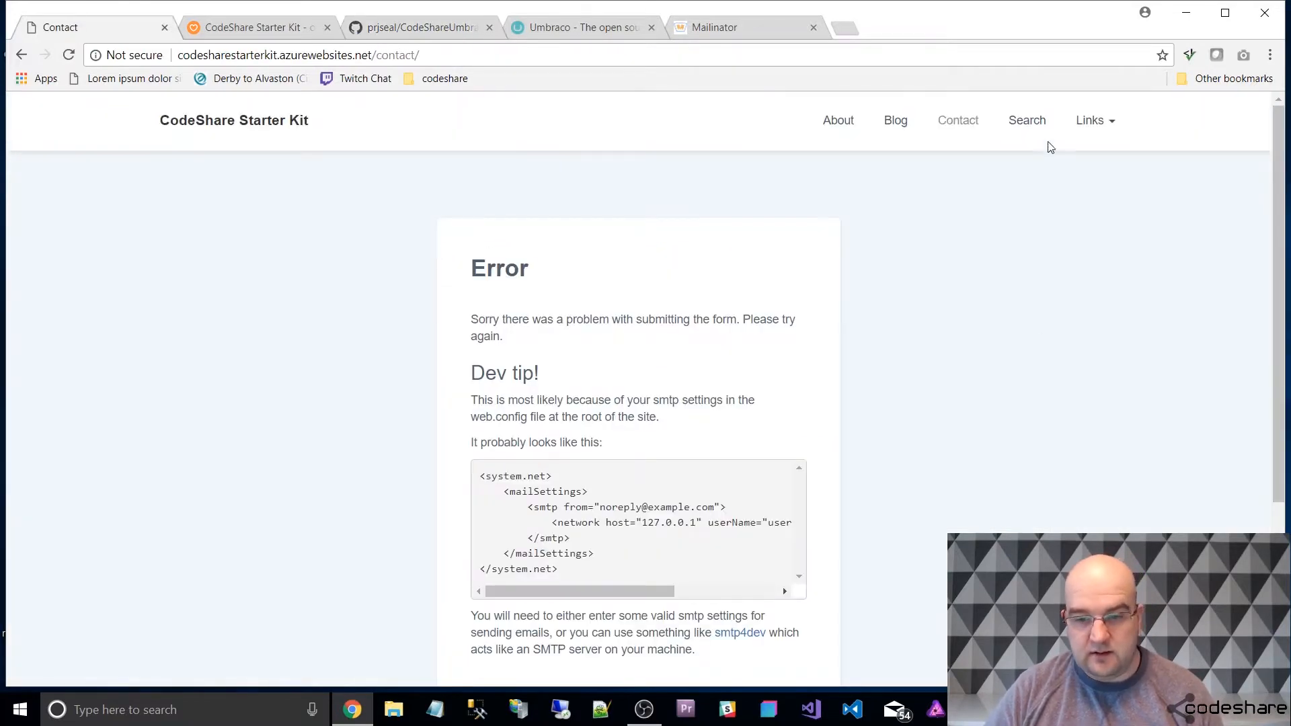
{"action": "left_click", "coordinate": [1018, 120]}
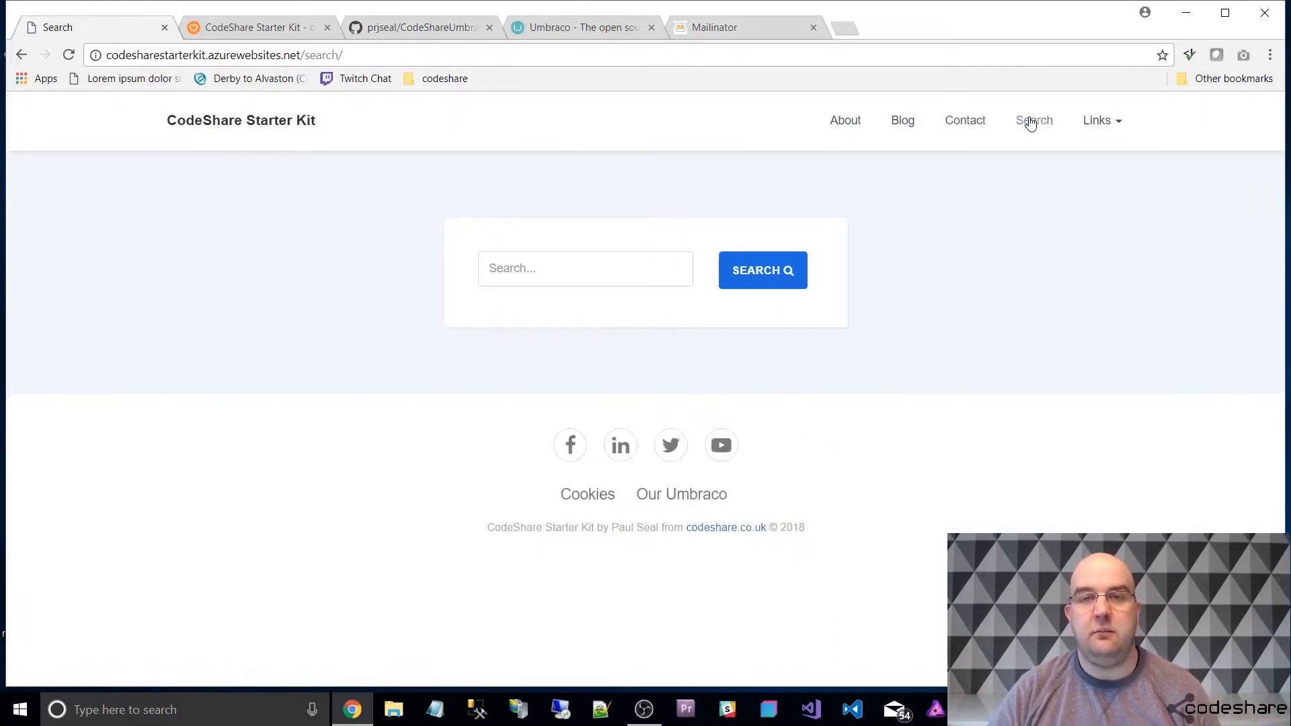
{"action": "left_click", "coordinate": [500, 268]}
{"action": "type", "text": "about"}
{"action": "key", "text": "Return"}
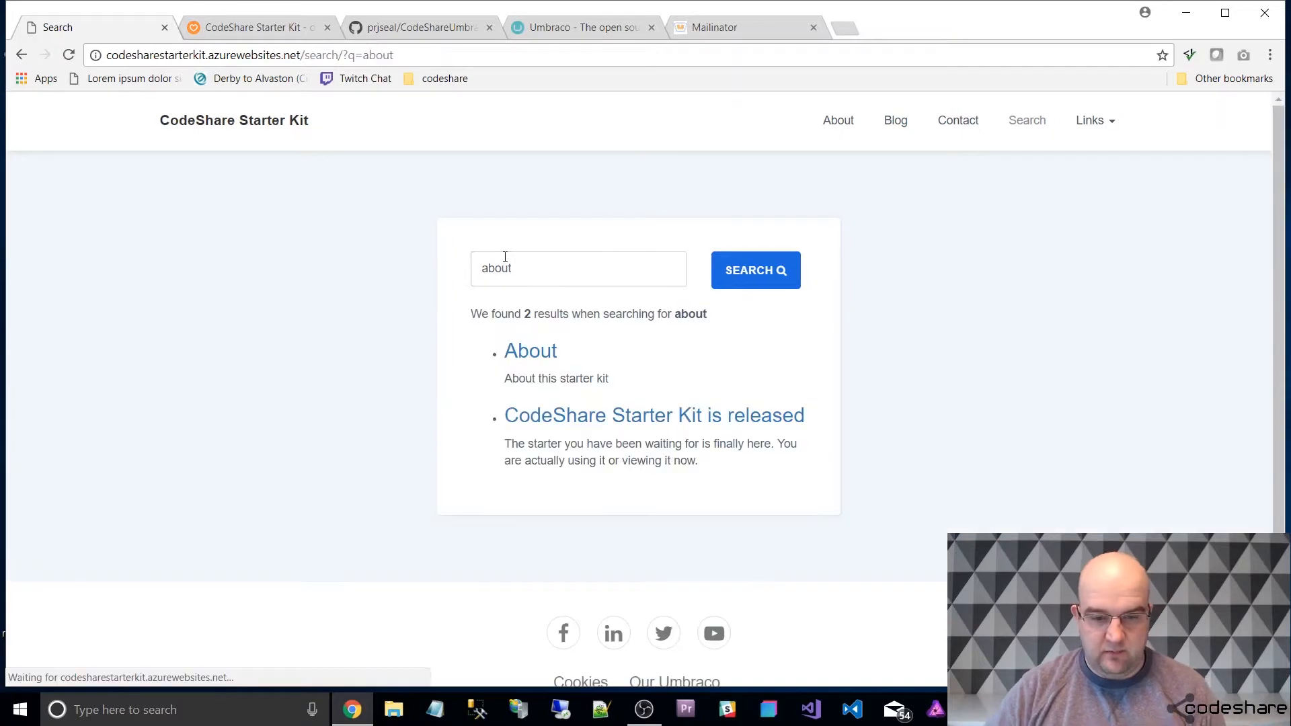
Search the demo site for "lorem" and look through the results.
{"action": "double_click", "coordinate": [485, 268]}
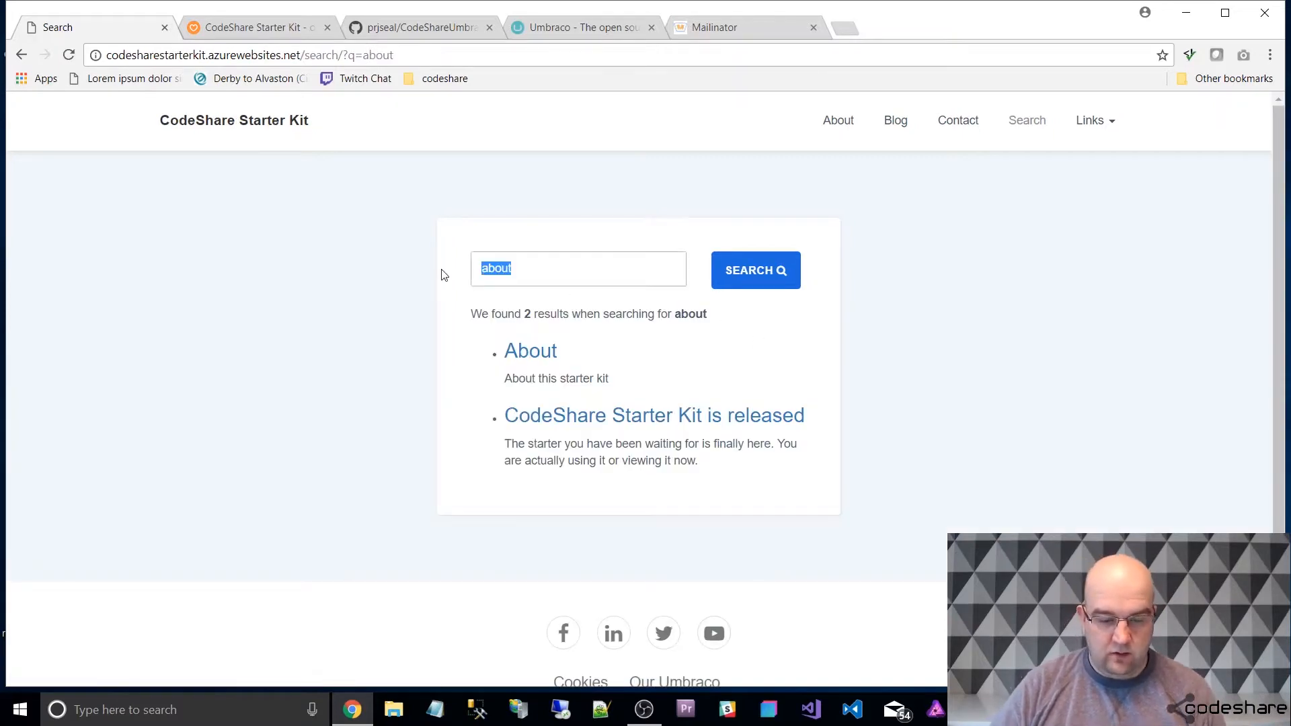
{"action": "type", "text": "lorem"}
{"action": "key", "text": "Return"}
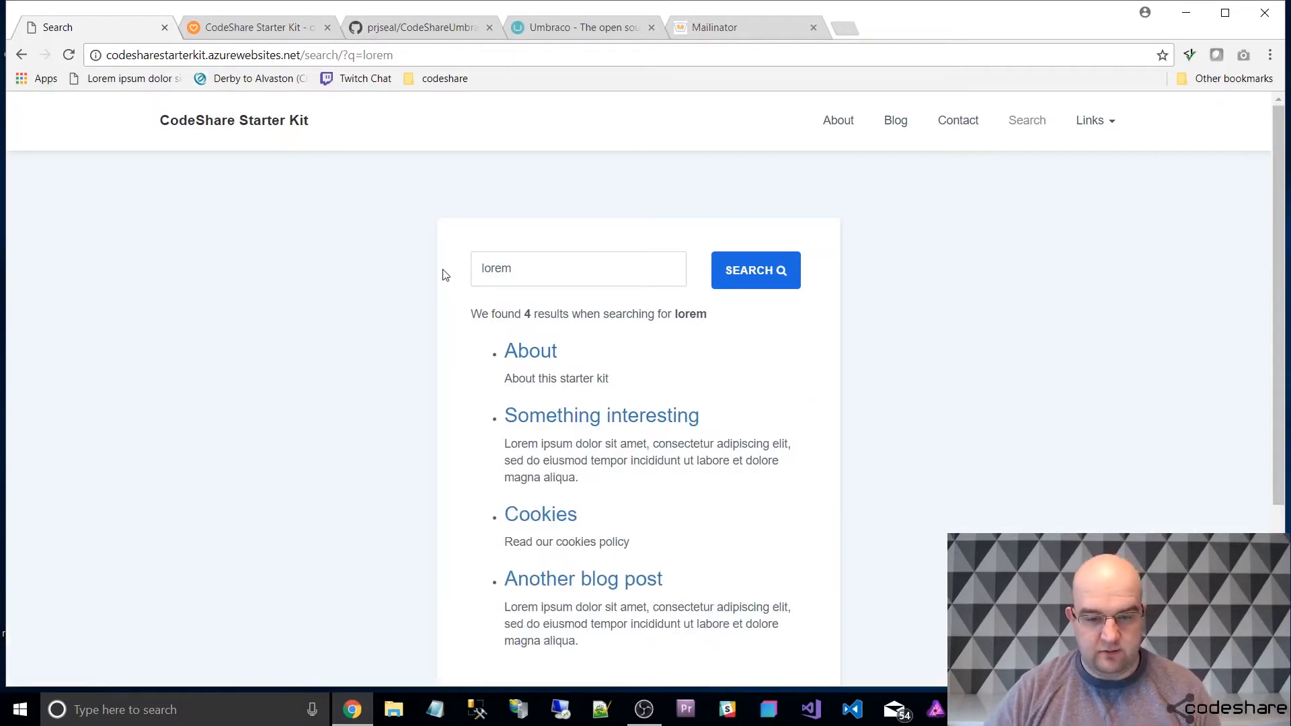
{"action": "scroll", "coordinate": [887, 439], "scroll_direction": "down", "scroll_amount": 2}
{"action": "scroll", "coordinate": [886, 440], "scroll_direction": "down", "scroll_amount": 1}
{"action": "scroll", "coordinate": [866, 421], "scroll_direction": "up", "scroll_amount": 3}
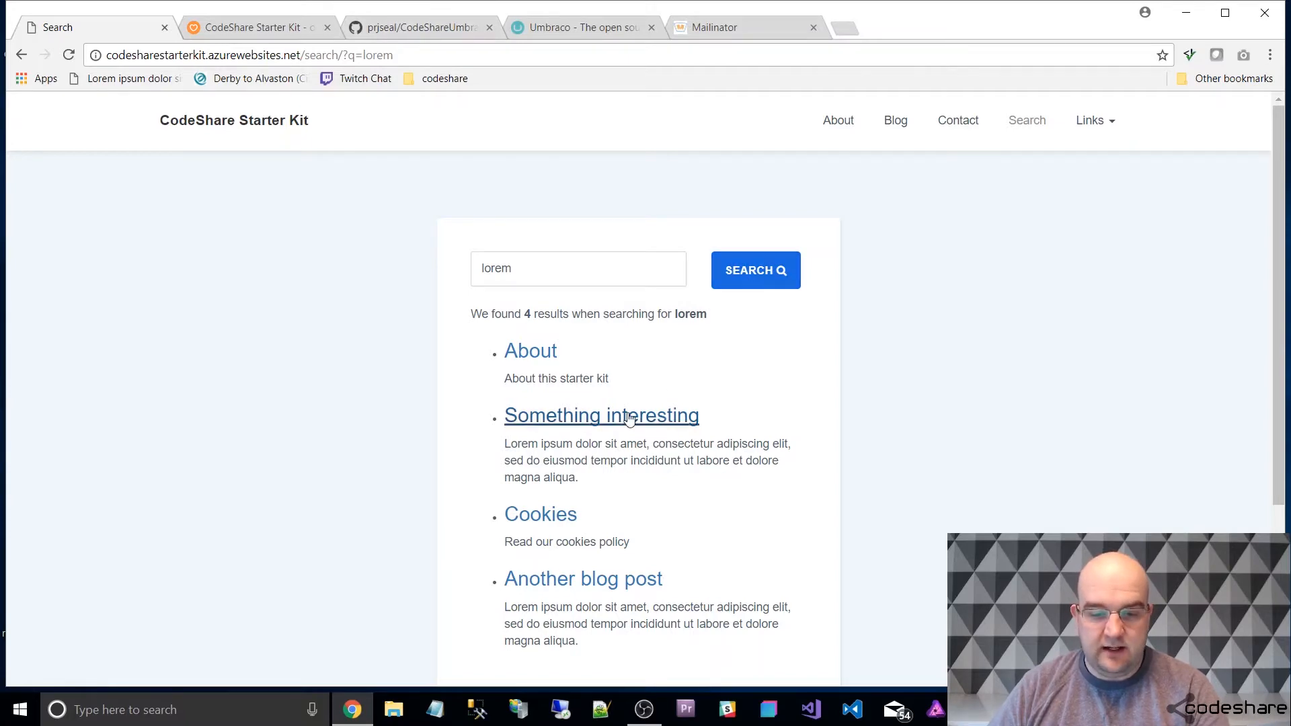
Open the "Something interesting" search result and skim the whole article.
{"action": "left_click", "coordinate": [565, 416]}
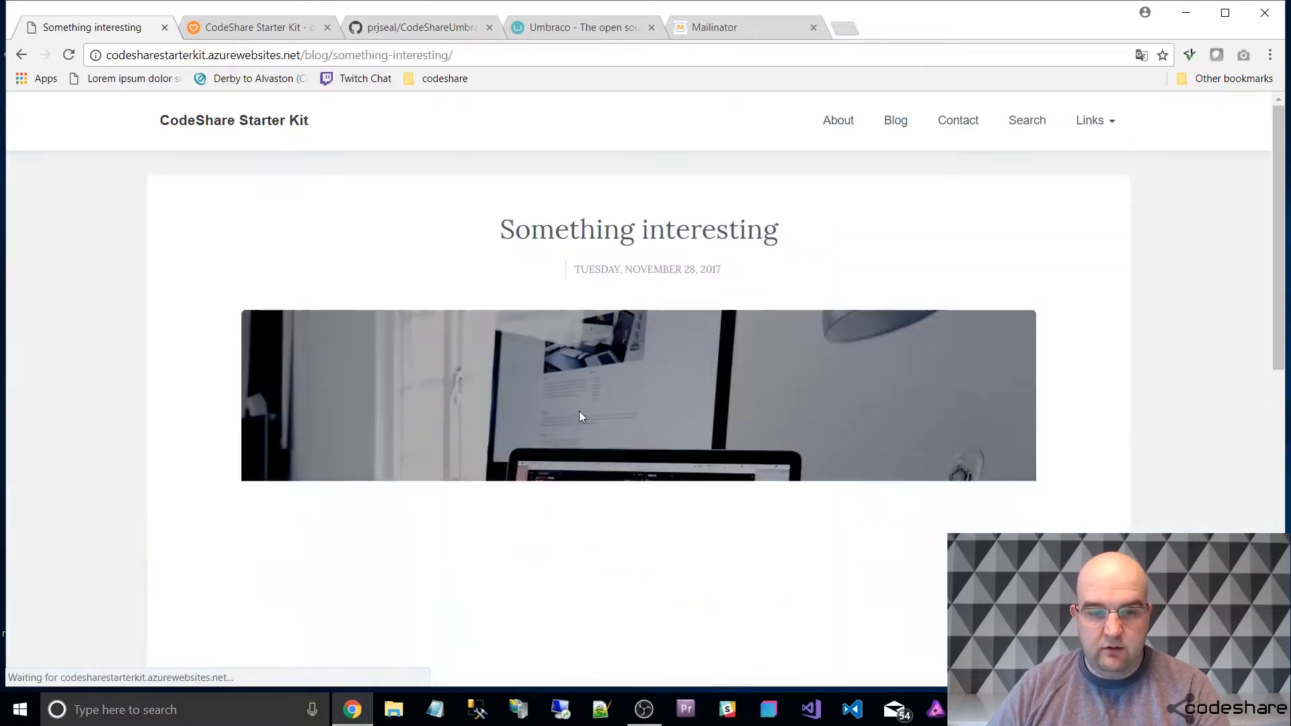
{"action": "scroll", "coordinate": [972, 378], "scroll_direction": "down", "scroll_amount": 10}
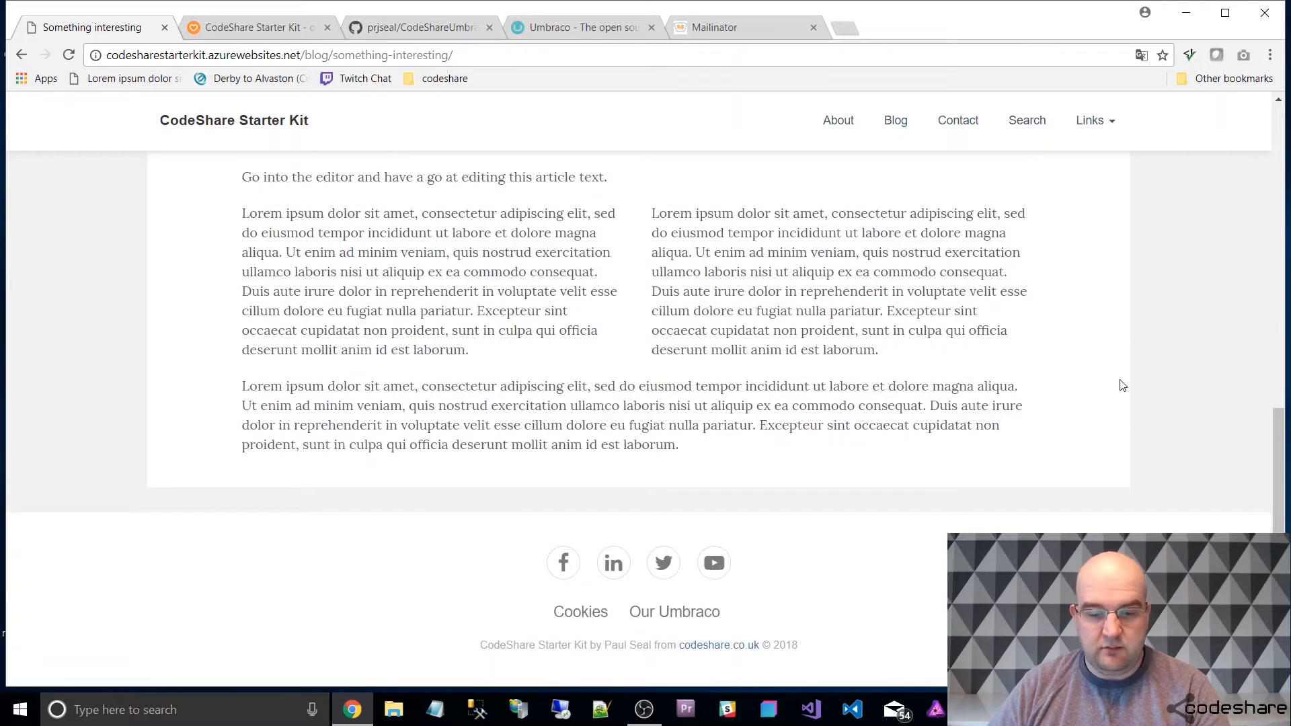
{"action": "scroll", "coordinate": [1121, 386], "scroll_direction": "up", "scroll_amount": 10}
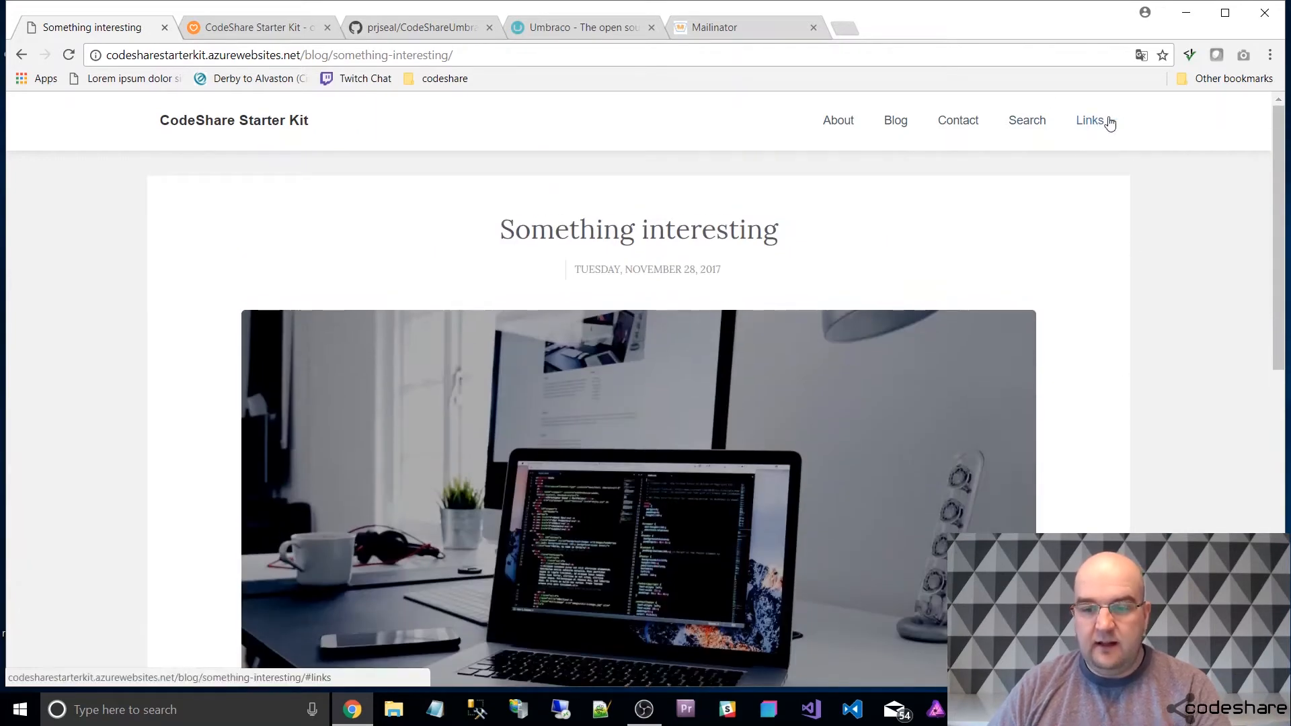
Review the site navigation's Links entries, and highlight the demo site's domain in the page address.
{"action": "left_click", "coordinate": [1108, 122]}
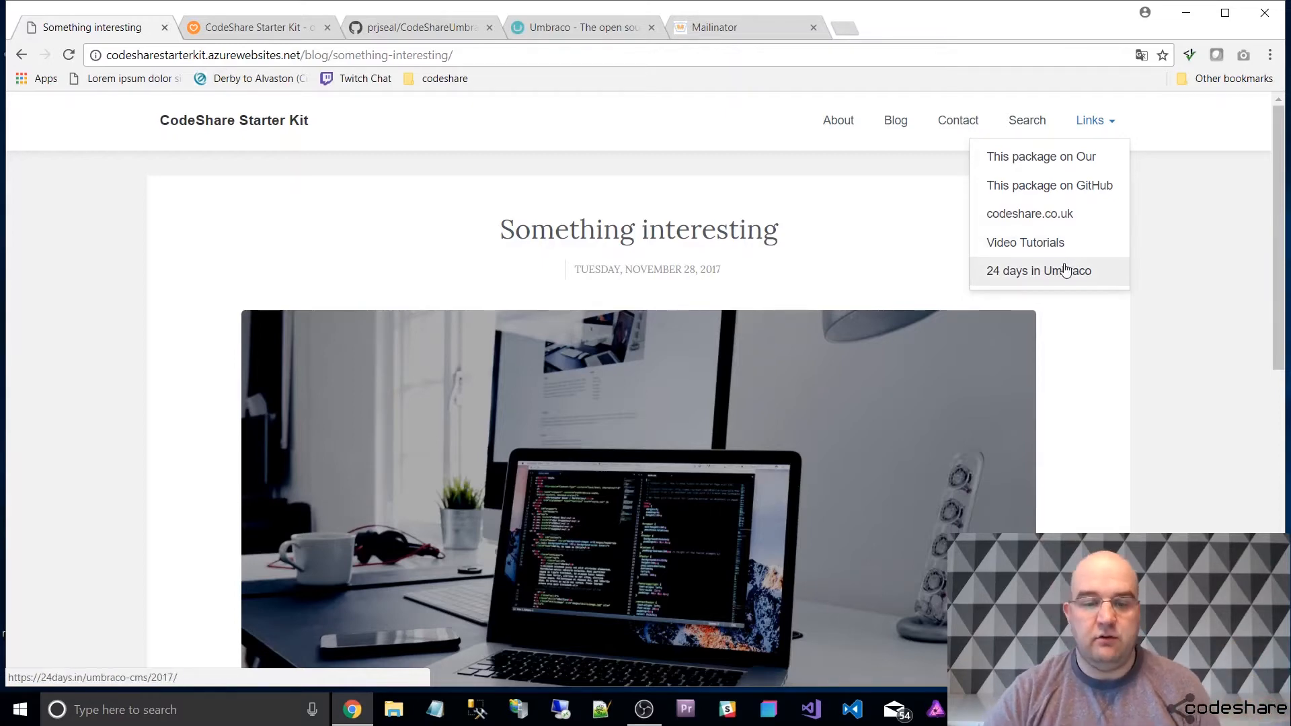
{"action": "left_click", "coordinate": [721, 155]}
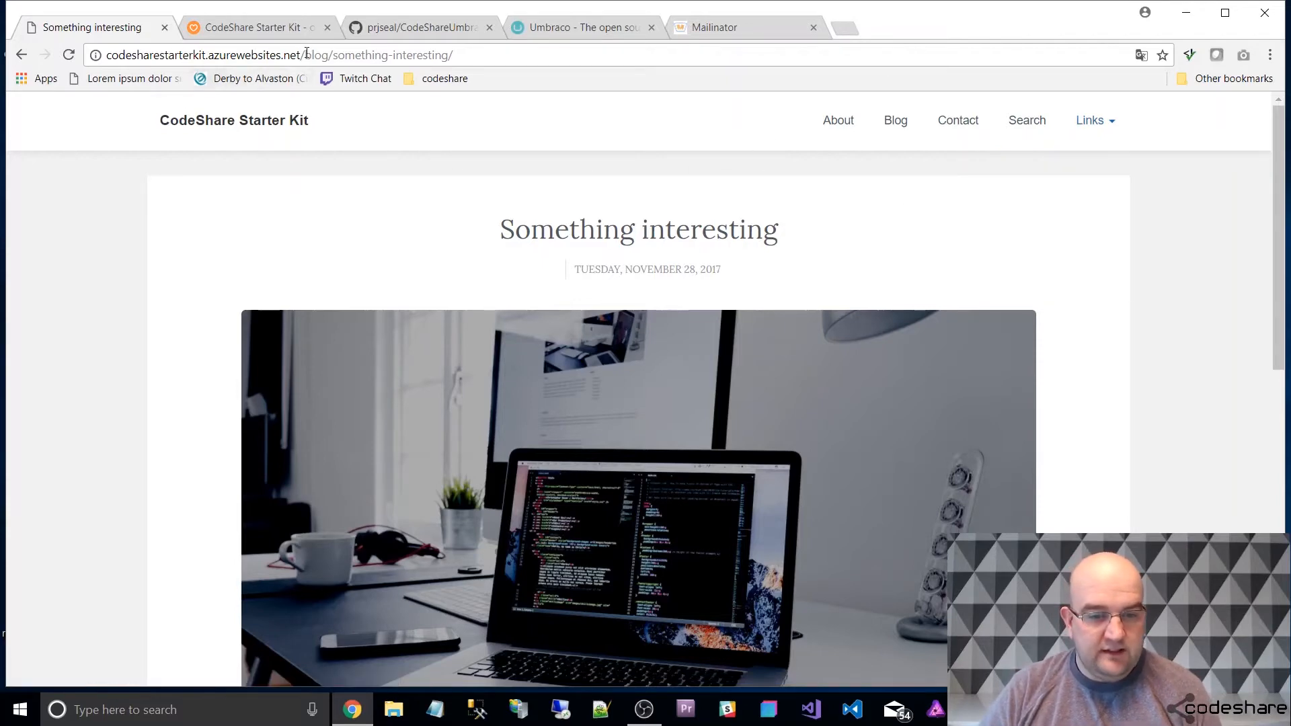
{"action": "left_click_drag", "start_coordinate": [303, 55], "coordinate": [57, 51]}
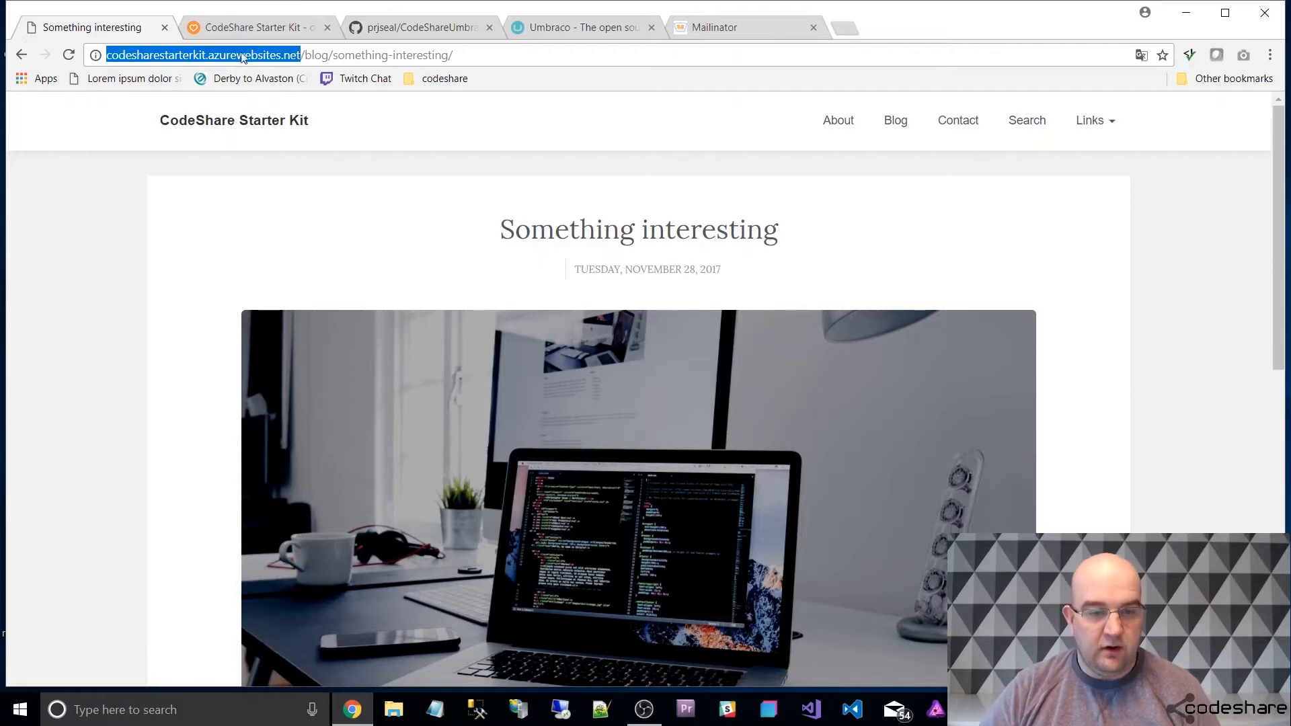
Switch to the Our Umbraco site and open its Projects listing from the home page.
{"action": "left_click", "coordinate": [270, 26]}
{"action": "left_click", "coordinate": [269, 134]}
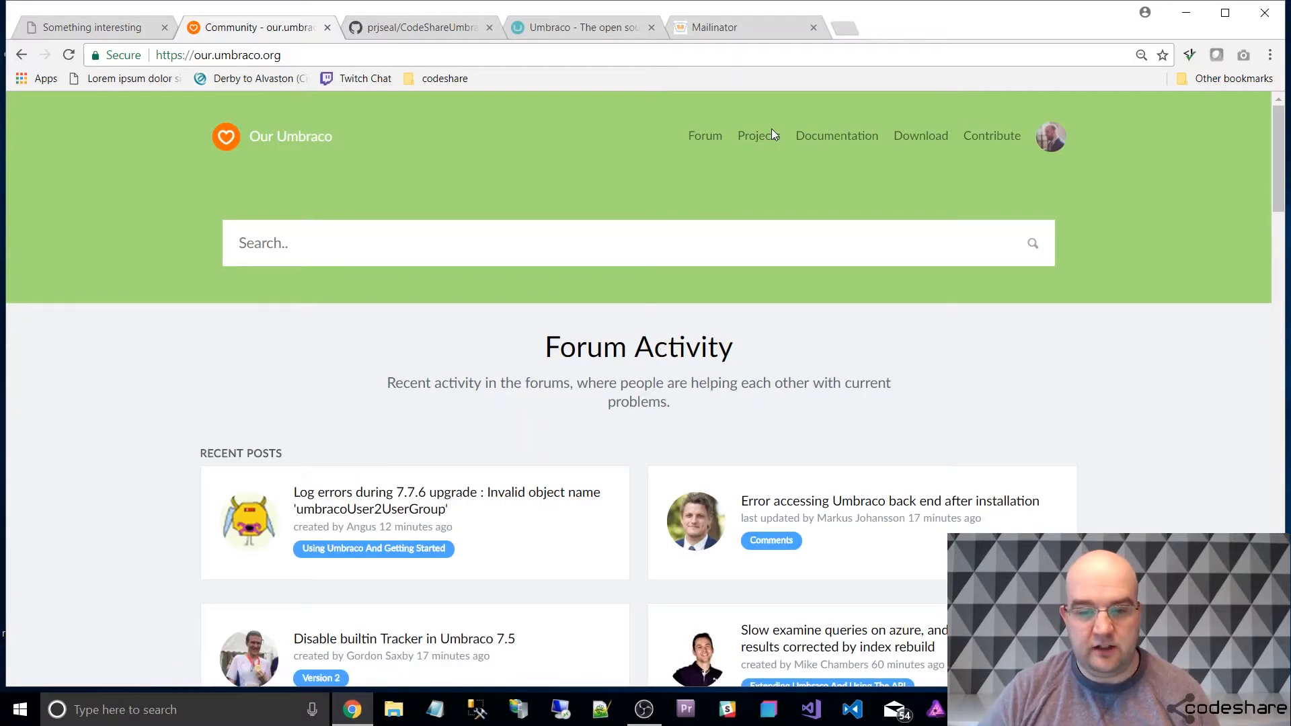
{"action": "left_click", "coordinate": [758, 141]}
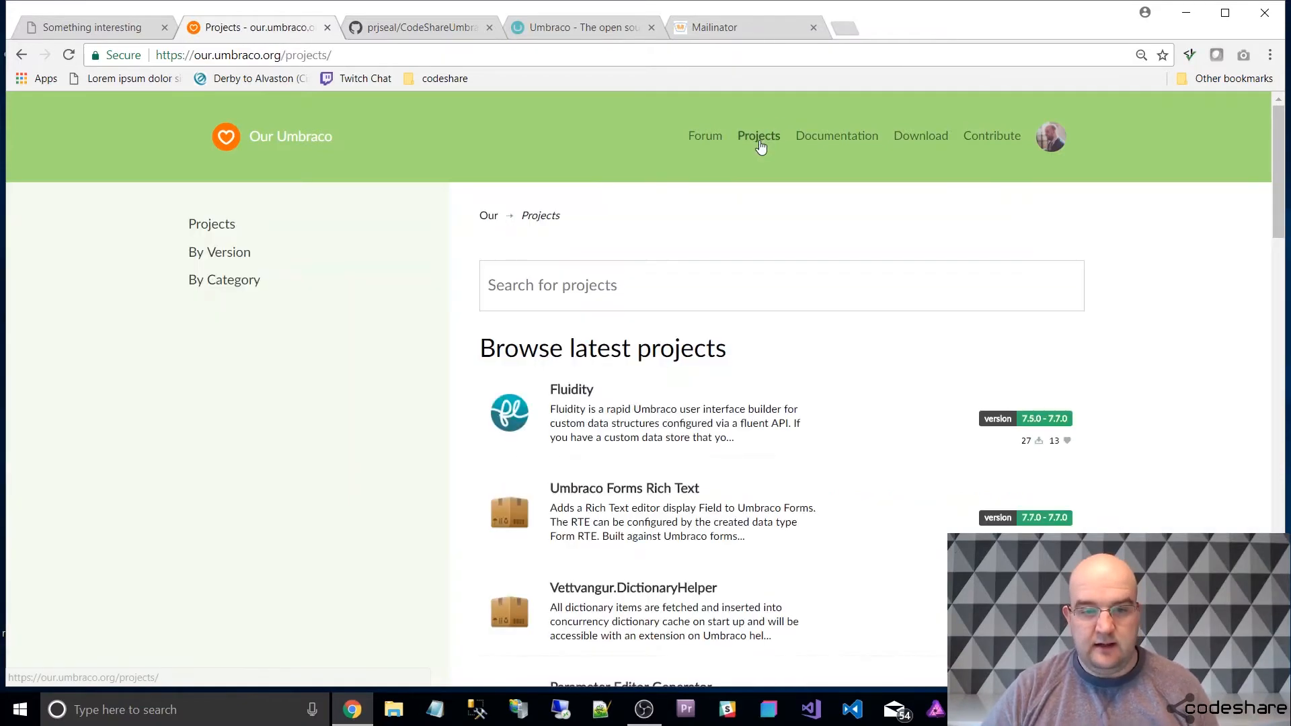
Open the CodeShare Starter Kit project from the listing, review its description, and briefly check its linked demo site.
{"action": "scroll", "coordinate": [780, 201], "scroll_direction": "down", "scroll_amount": 8}
{"action": "scroll", "coordinate": [786, 289], "scroll_direction": "down", "scroll_amount": 5}
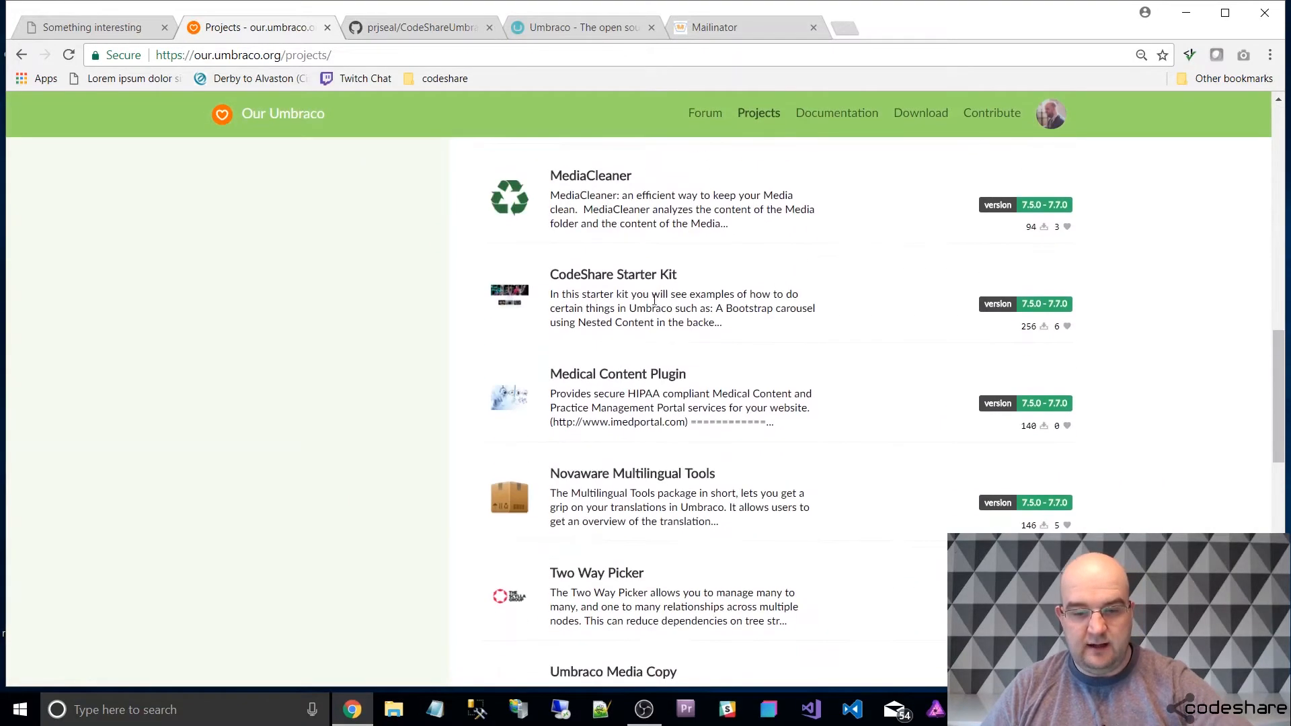
{"action": "left_click", "coordinate": [637, 277]}
{"action": "scroll", "coordinate": [759, 376], "scroll_direction": "down", "scroll_amount": 2}
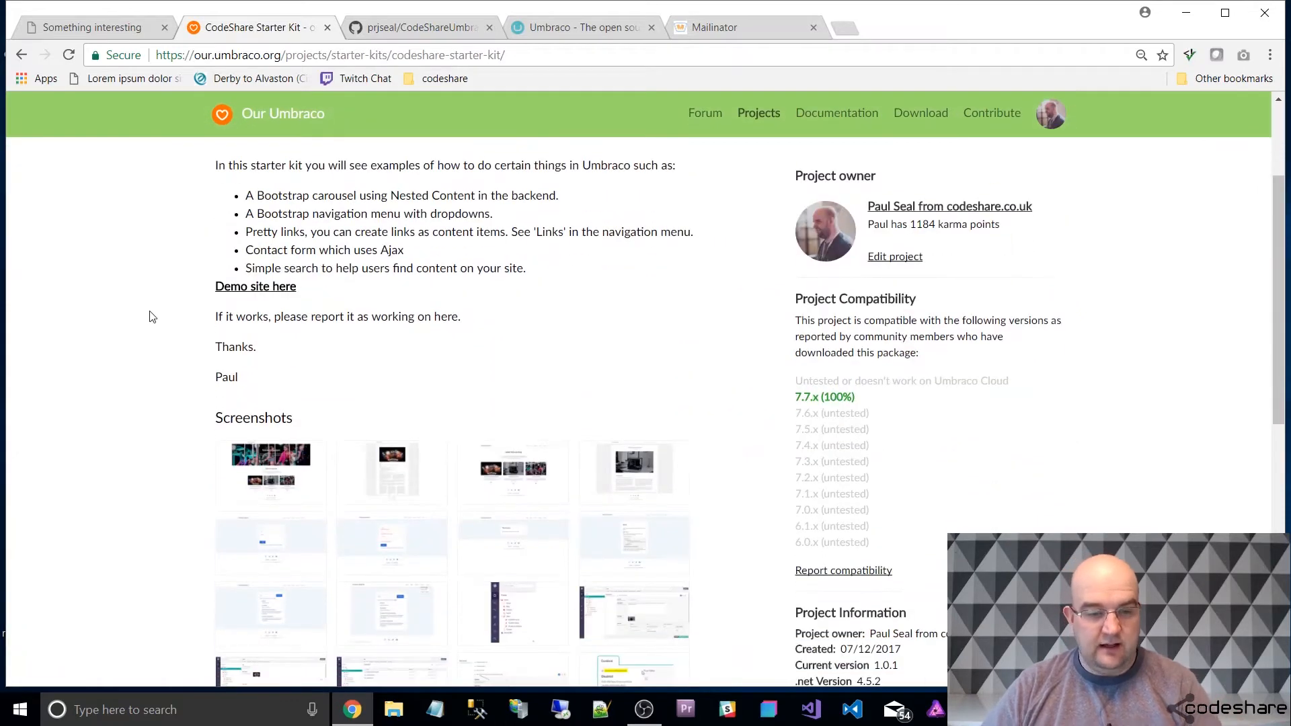
{"action": "left_click", "coordinate": [242, 291]}
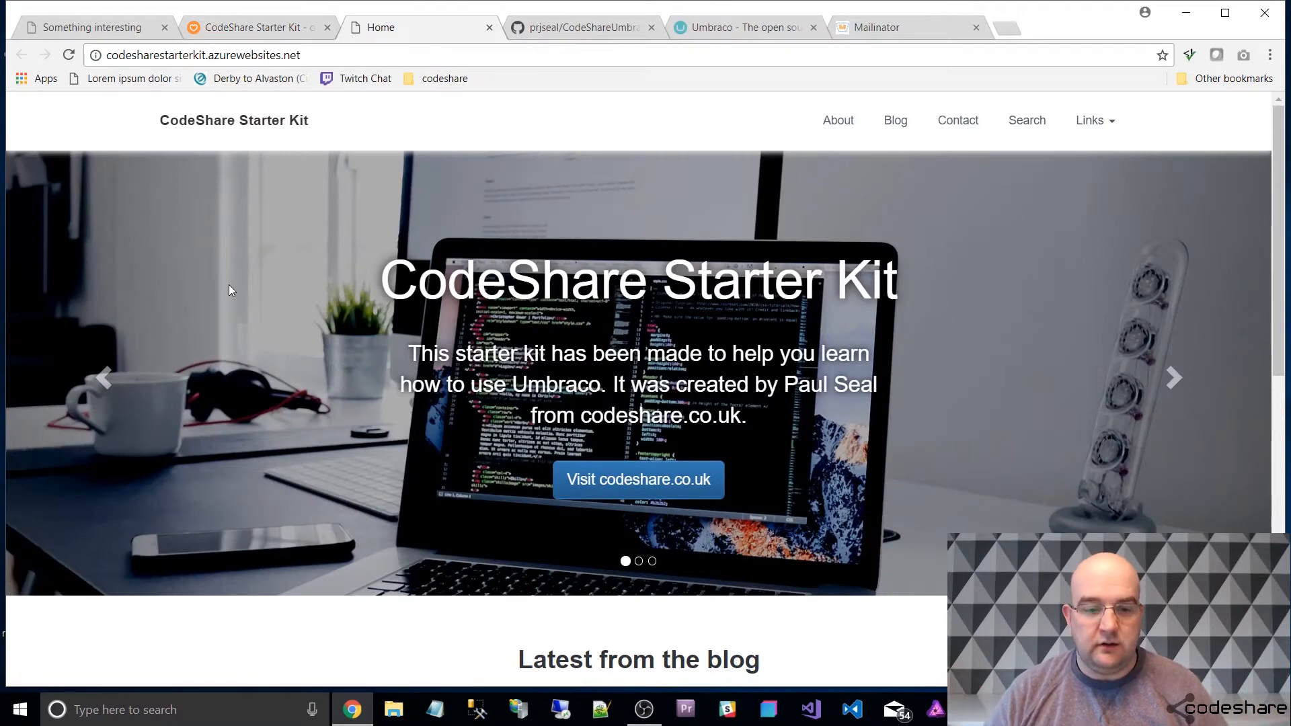
{"action": "left_click", "coordinate": [489, 27]}
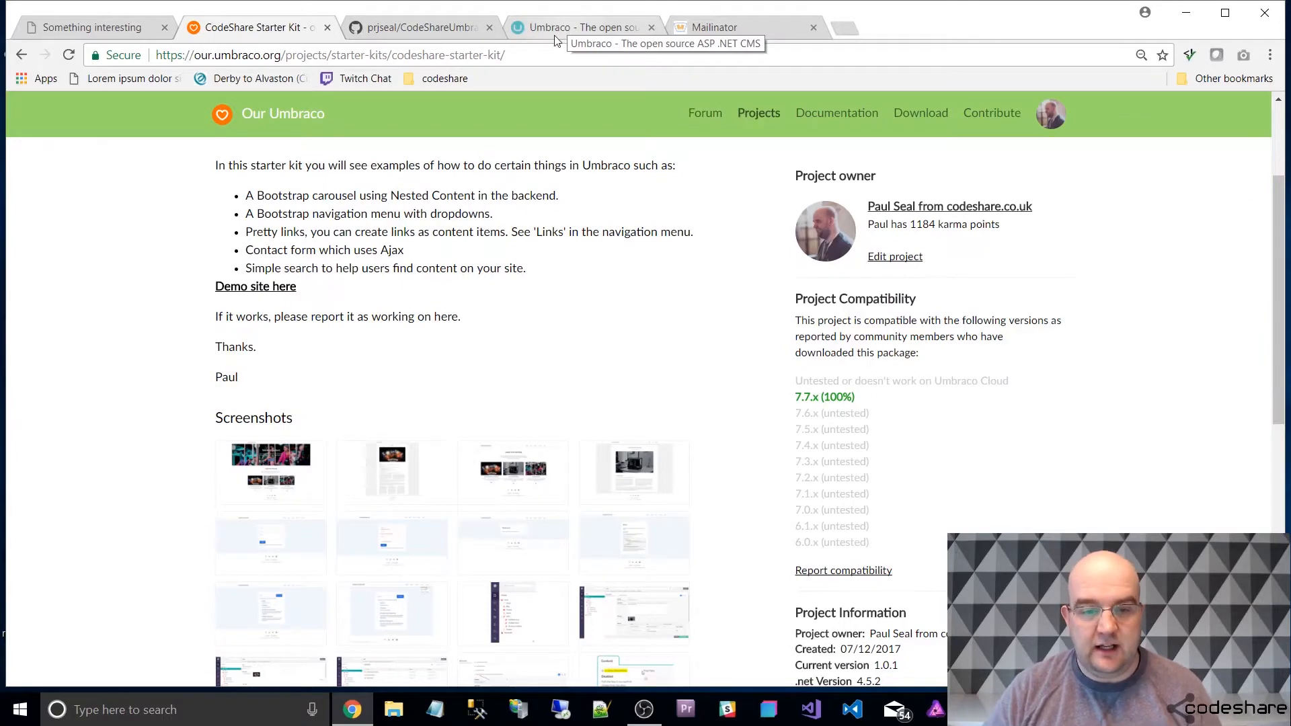
Start the free Umbraco trial sign-up on umbraco.com with the test e-mail address, the first name and an account password.
{"action": "left_click", "coordinate": [555, 30]}
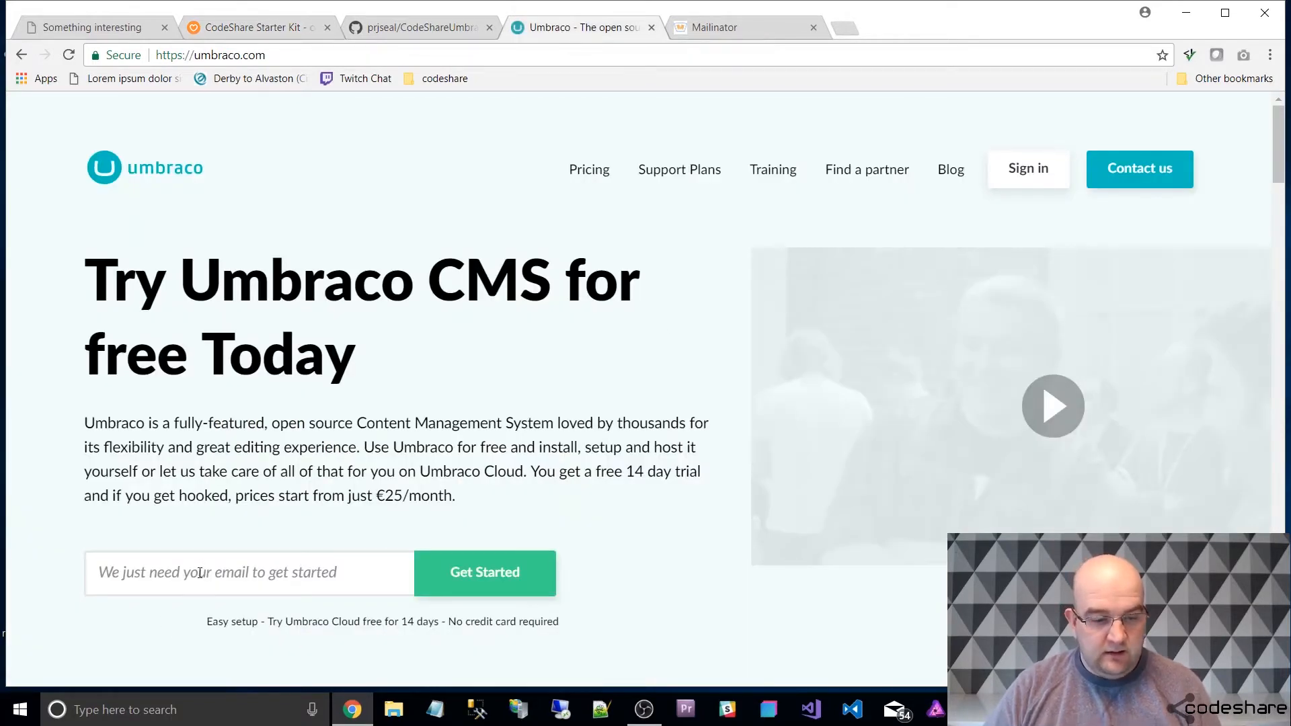
{"action": "key", "text": "ctrl+v"}
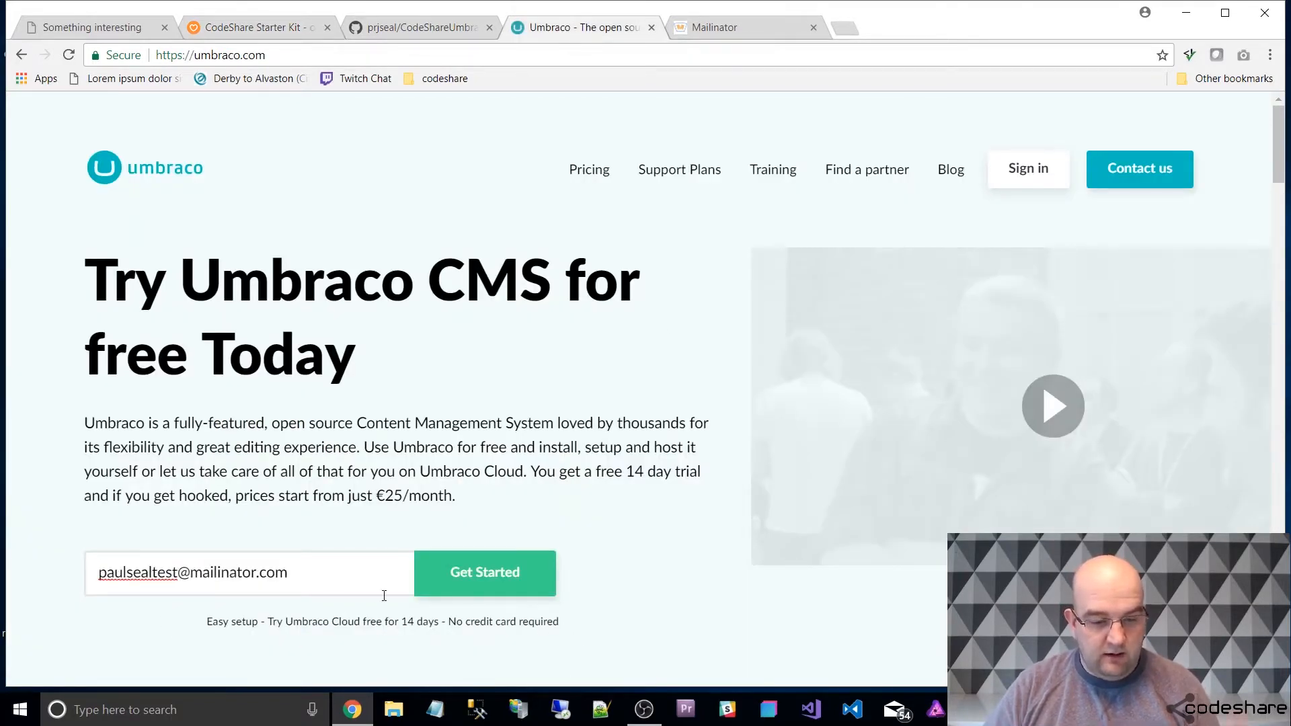
{"action": "left_click", "coordinate": [447, 576]}
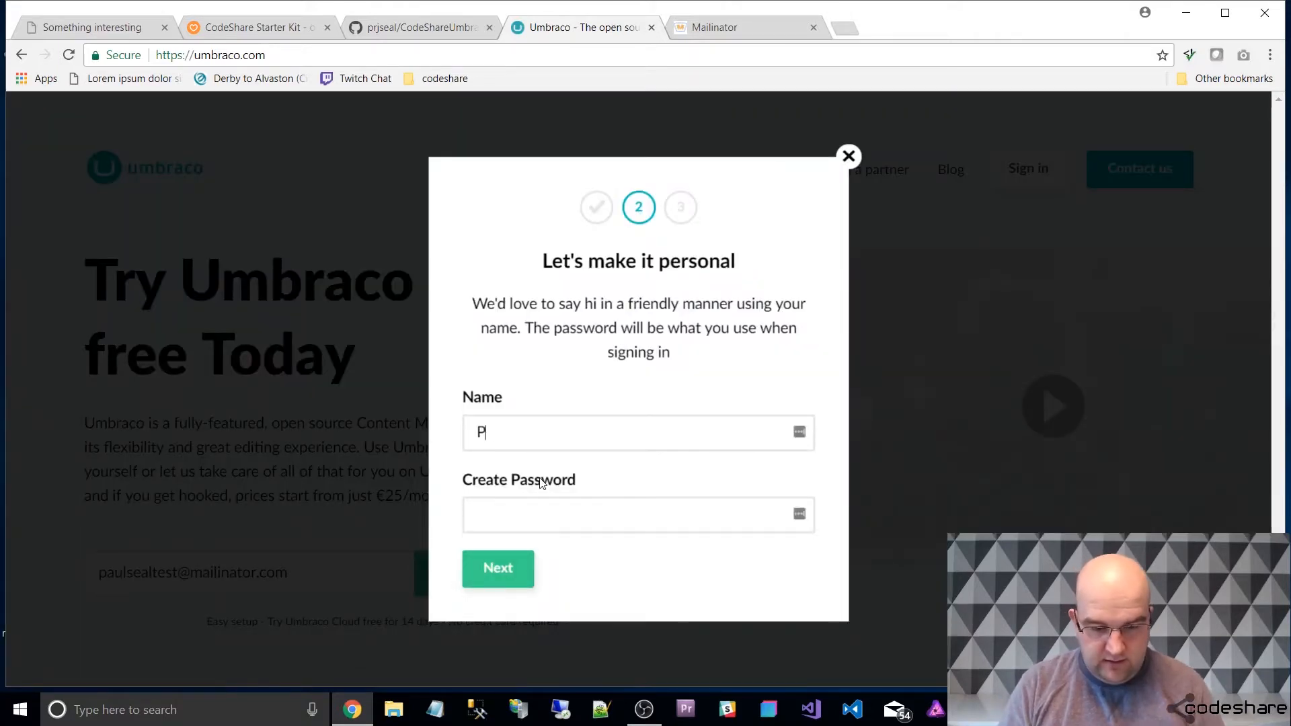
{"action": "key", "text": "ctrl+v"}
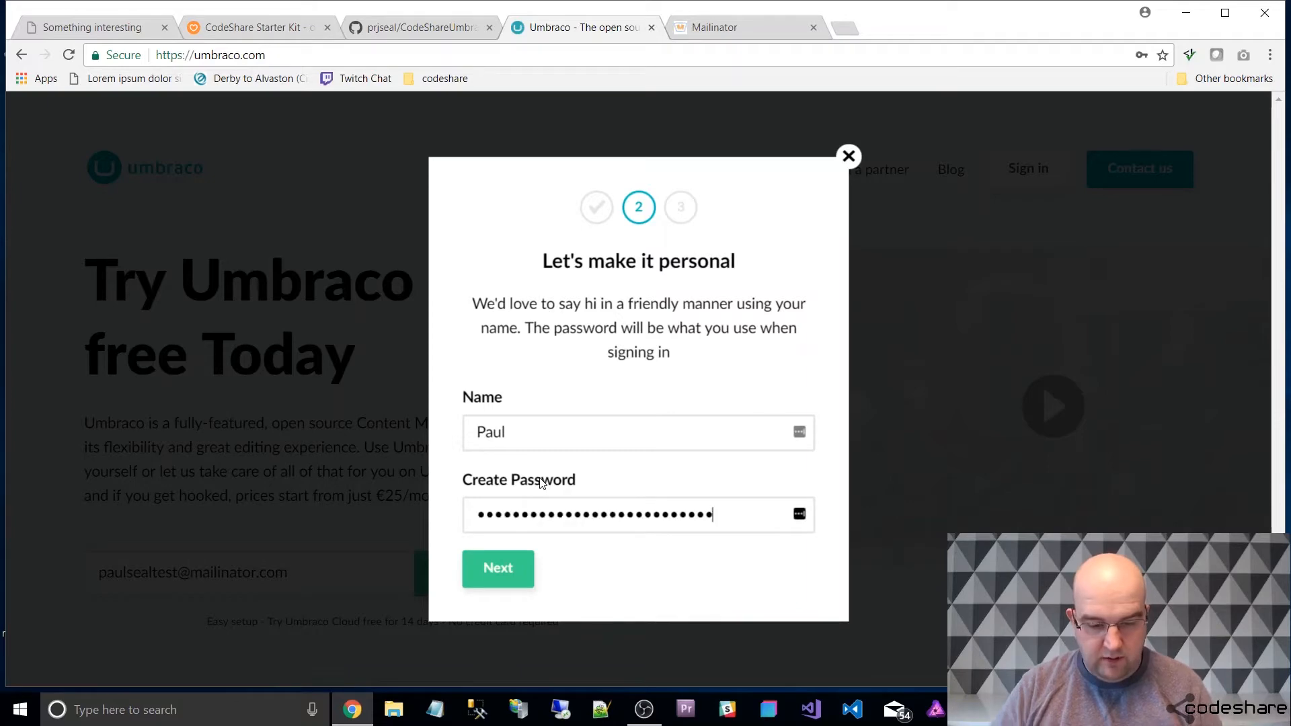
{"action": "left_click", "coordinate": [507, 583]}
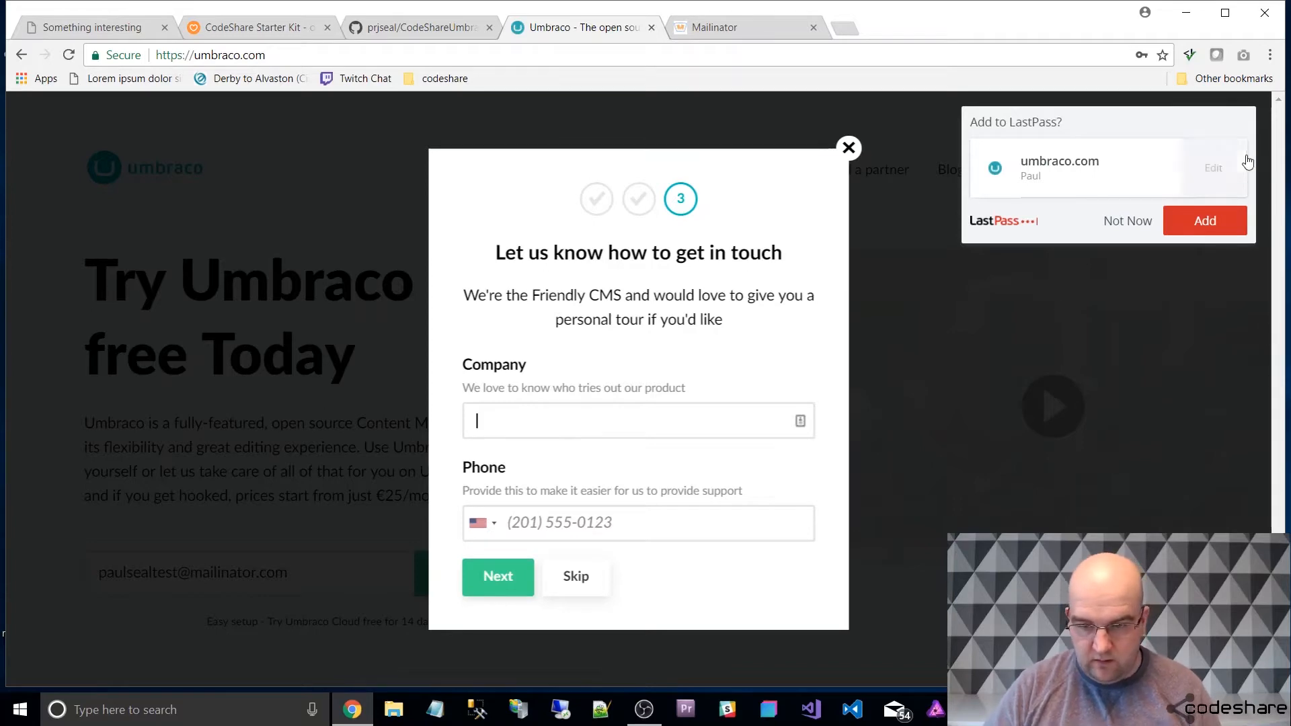
Complete the trial sign-up with a company name and a United Kingdom phone number, declining to save the password in the browser.
{"action": "left_click", "coordinate": [518, 424]}
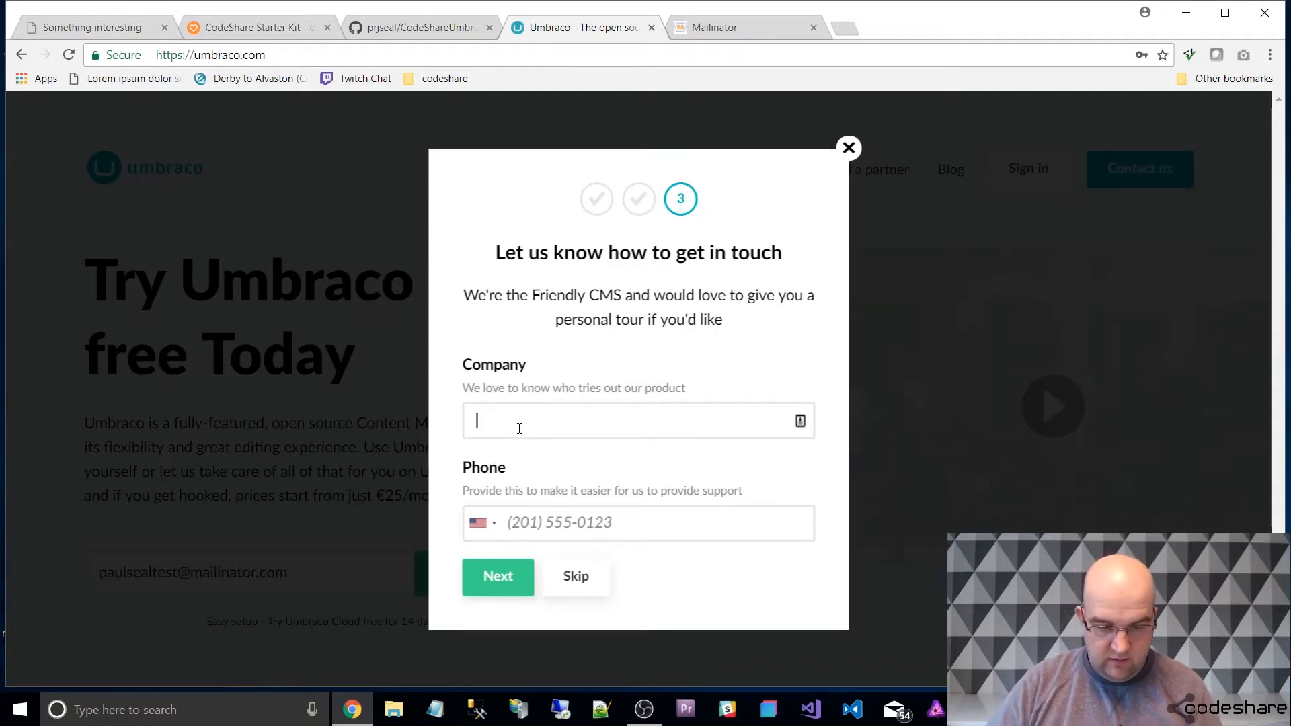
{"action": "type", "text": "Paul"}
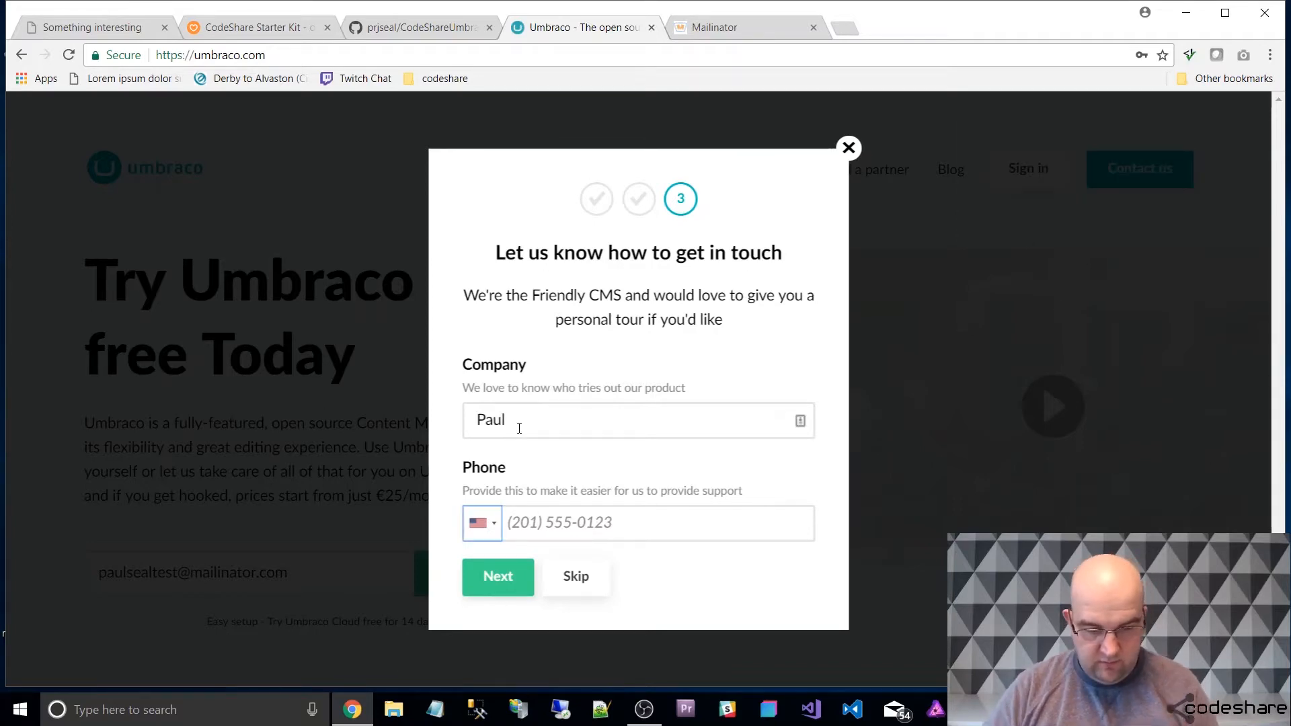
{"action": "left_click", "coordinate": [493, 528]}
{"action": "left_click", "coordinate": [529, 545]}
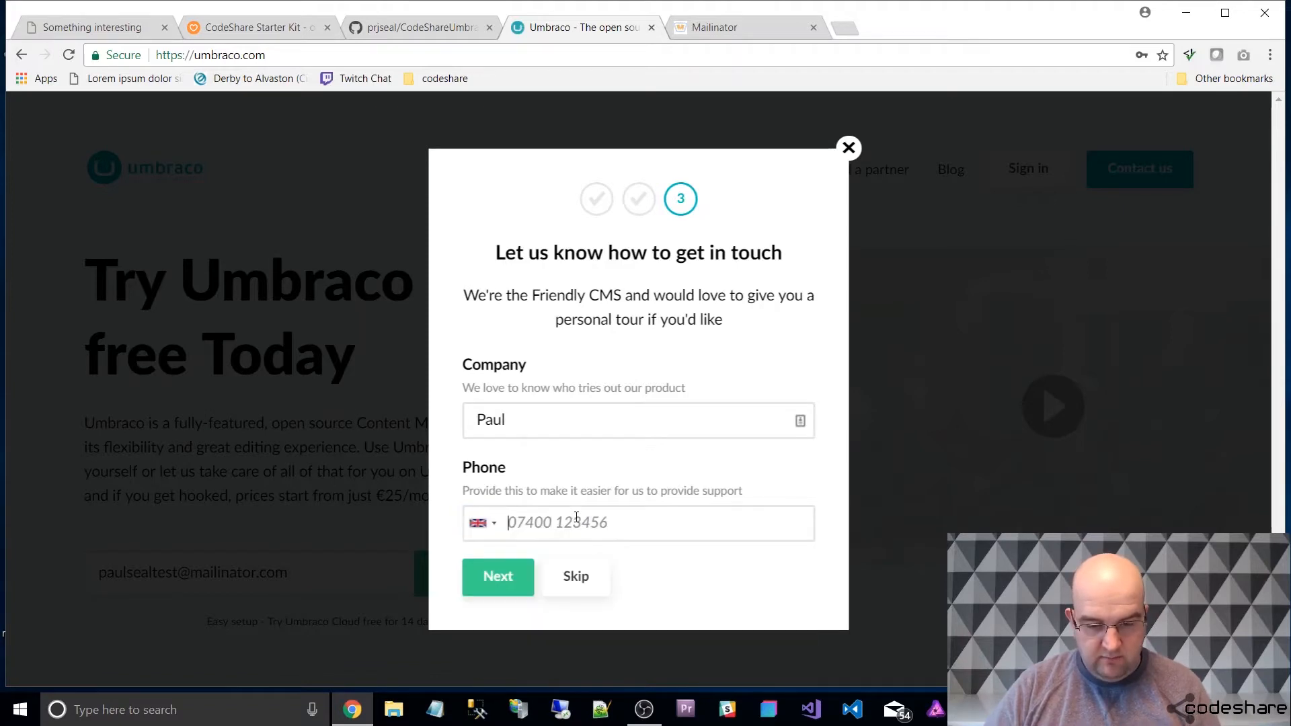
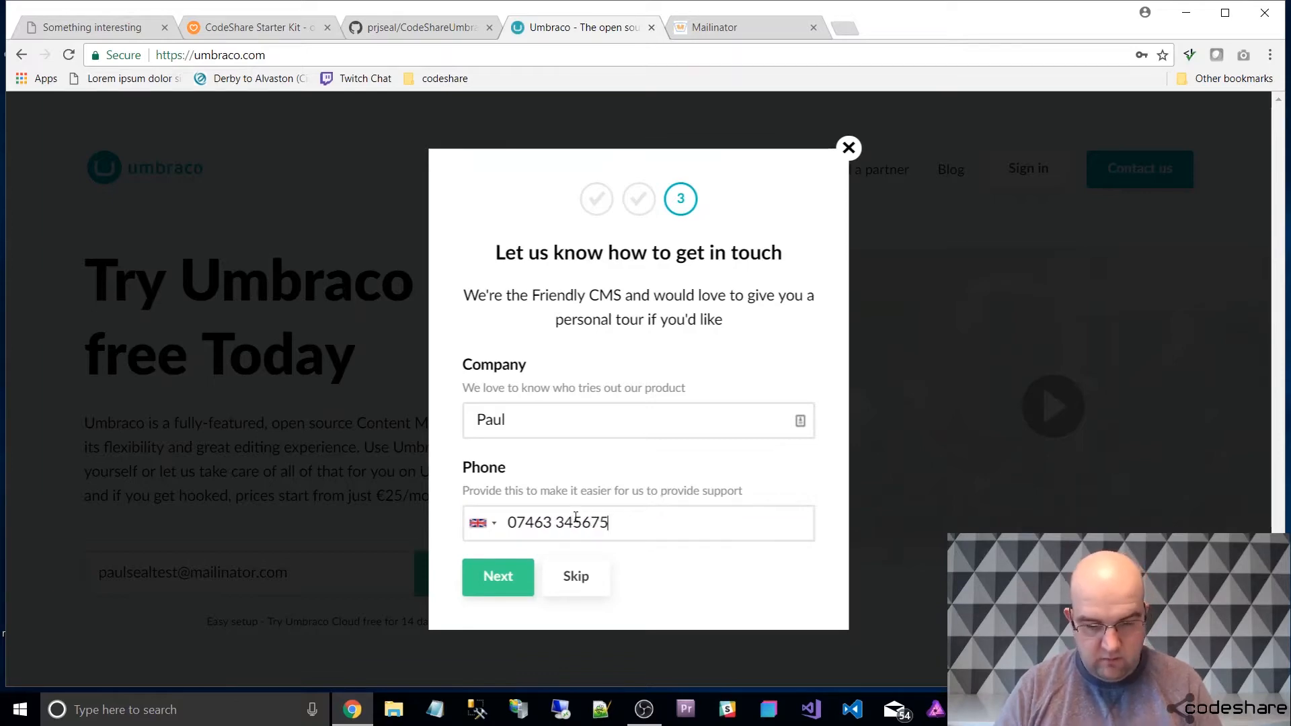
{"action": "left_click", "coordinate": [479, 591]}
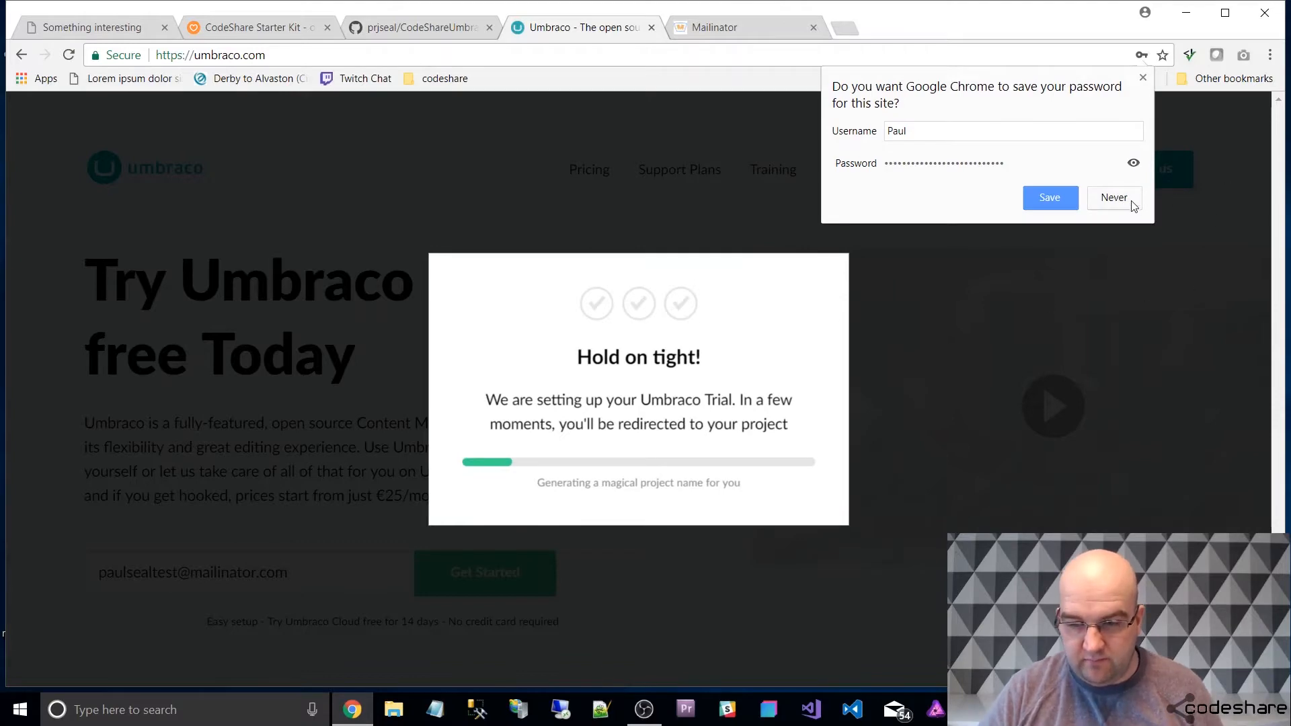
{"action": "left_click", "coordinate": [1111, 204]}
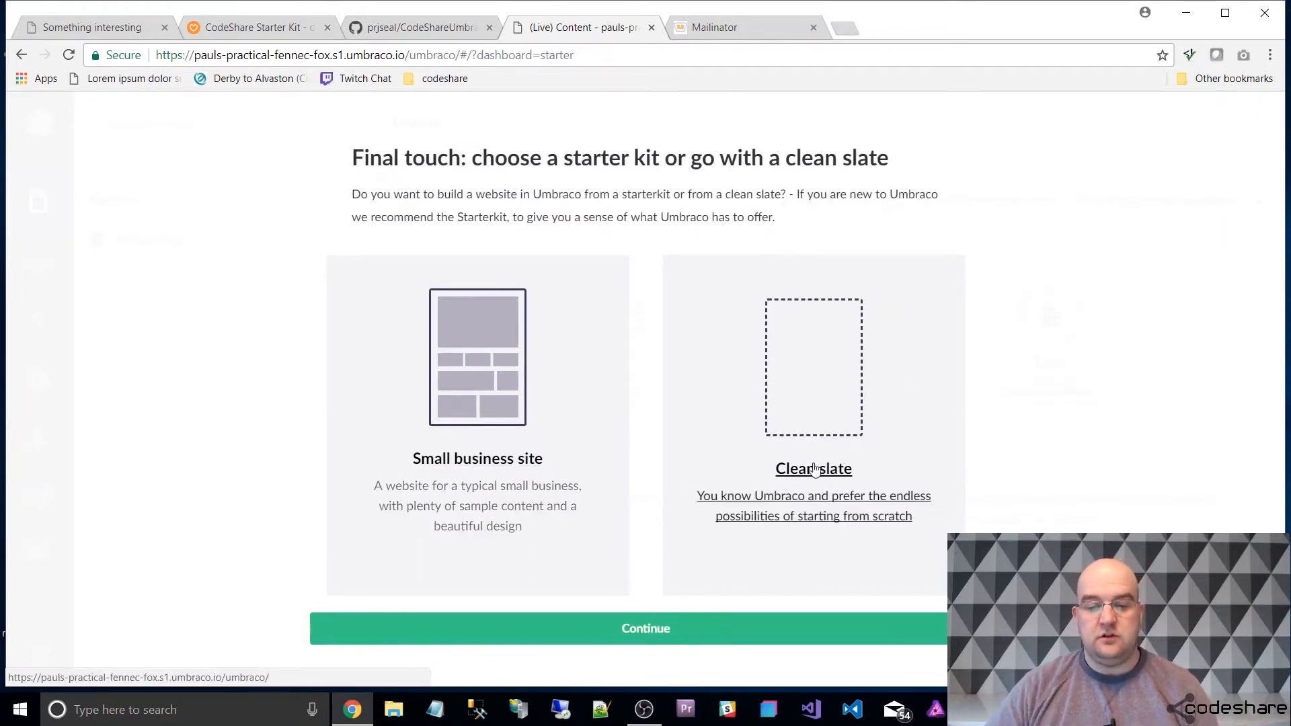
Set up the trial project with a Clean slate and open the Packages overview in the Developer section.
{"action": "left_click", "coordinate": [831, 424]}
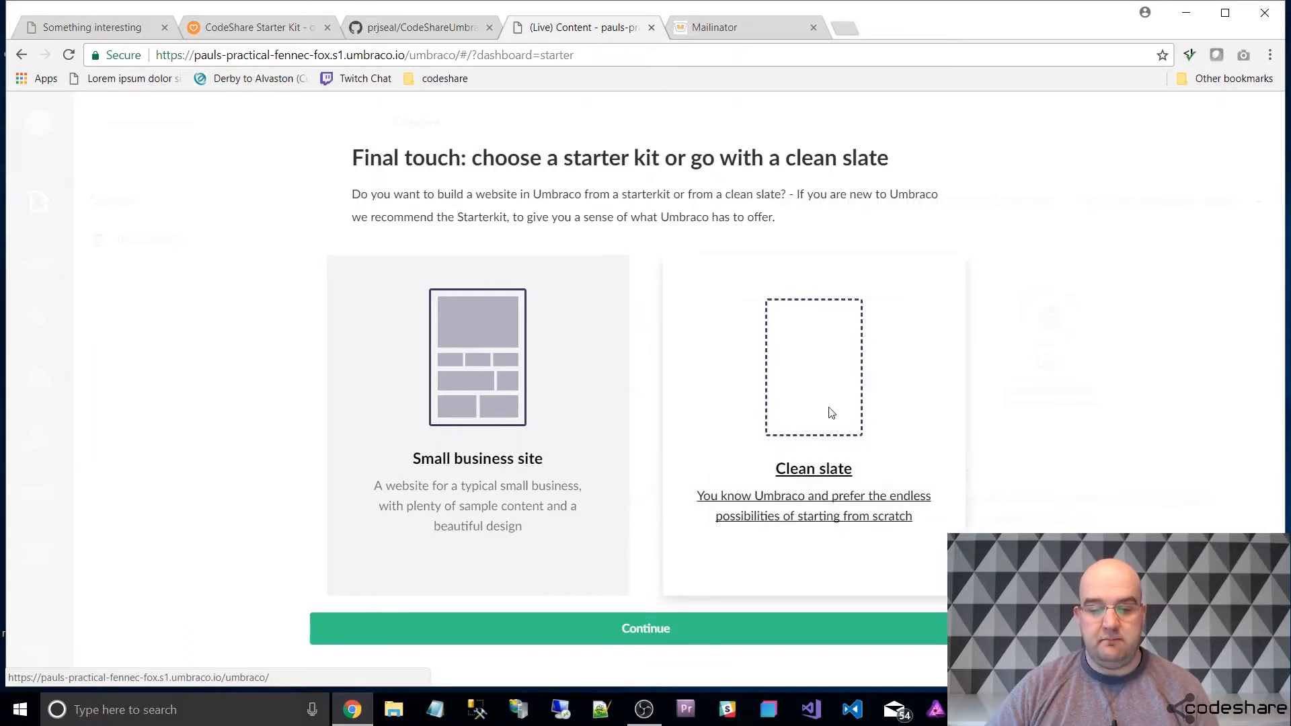
{"action": "left_click", "coordinate": [696, 625]}
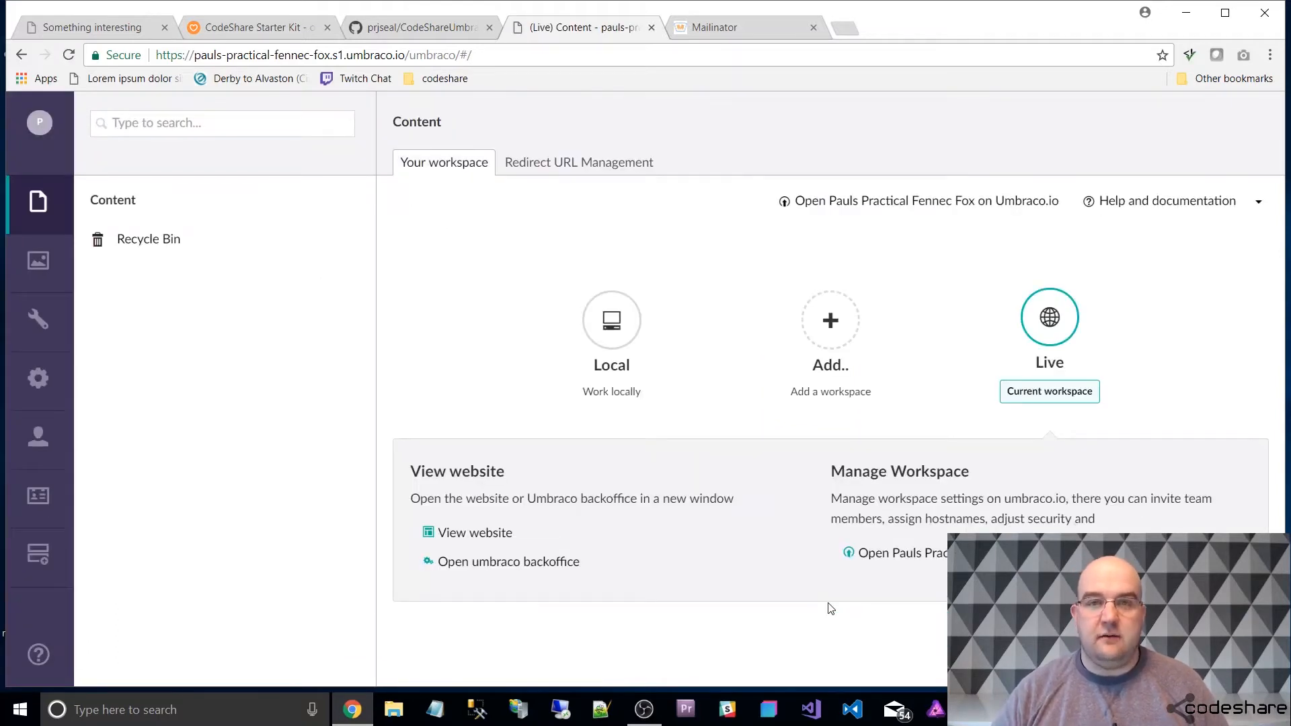
{"action": "left_click", "coordinate": [39, 384]}
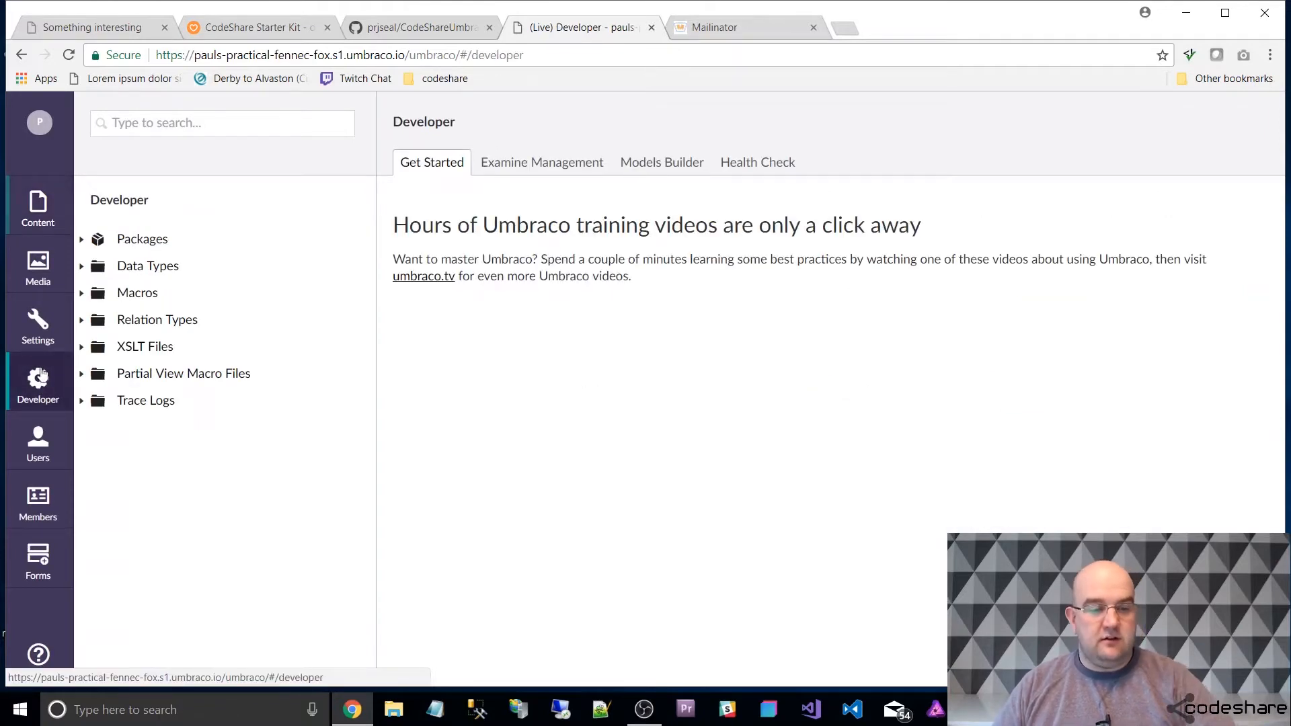
{"action": "left_click", "coordinate": [132, 239]}
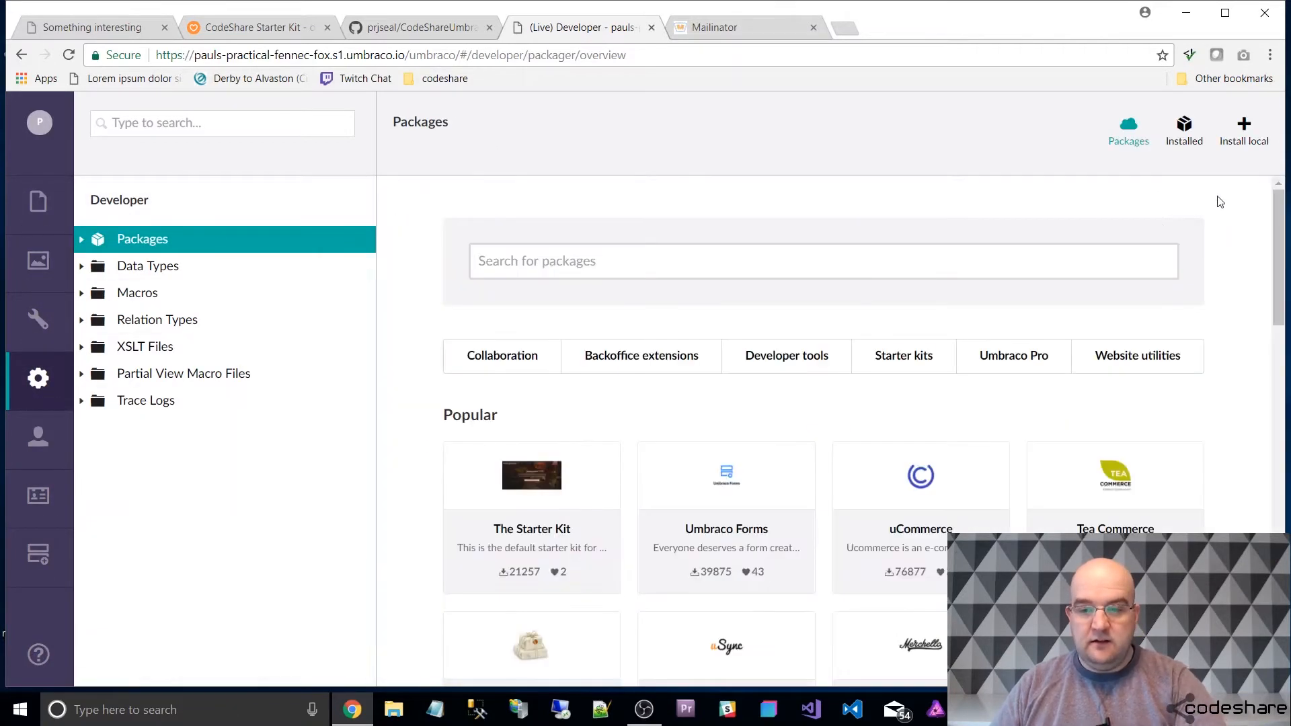
Find CodeShare Starter Kit among the Starter kits packages and install it, accepting the terms of use.
{"action": "left_click", "coordinate": [900, 355]}
{"action": "scroll", "coordinate": [1009, 470], "scroll_direction": "down", "scroll_amount": 1}
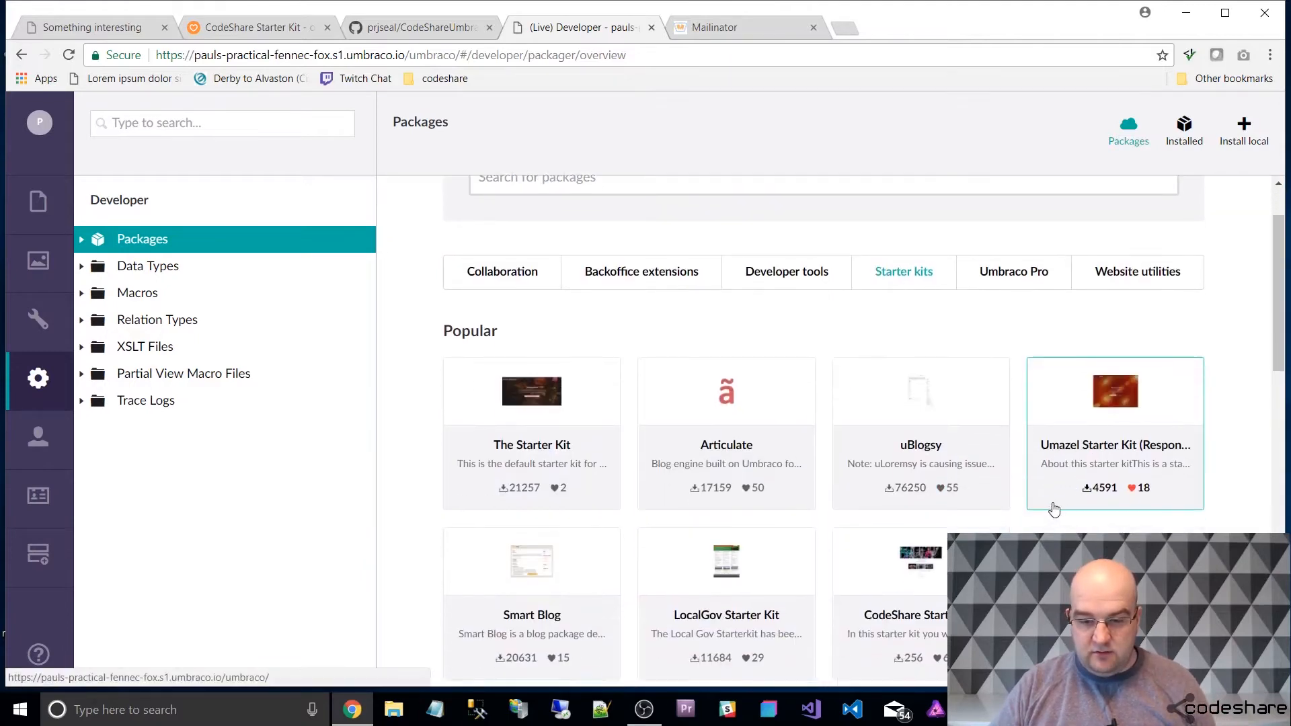
{"action": "left_click", "coordinate": [920, 562]}
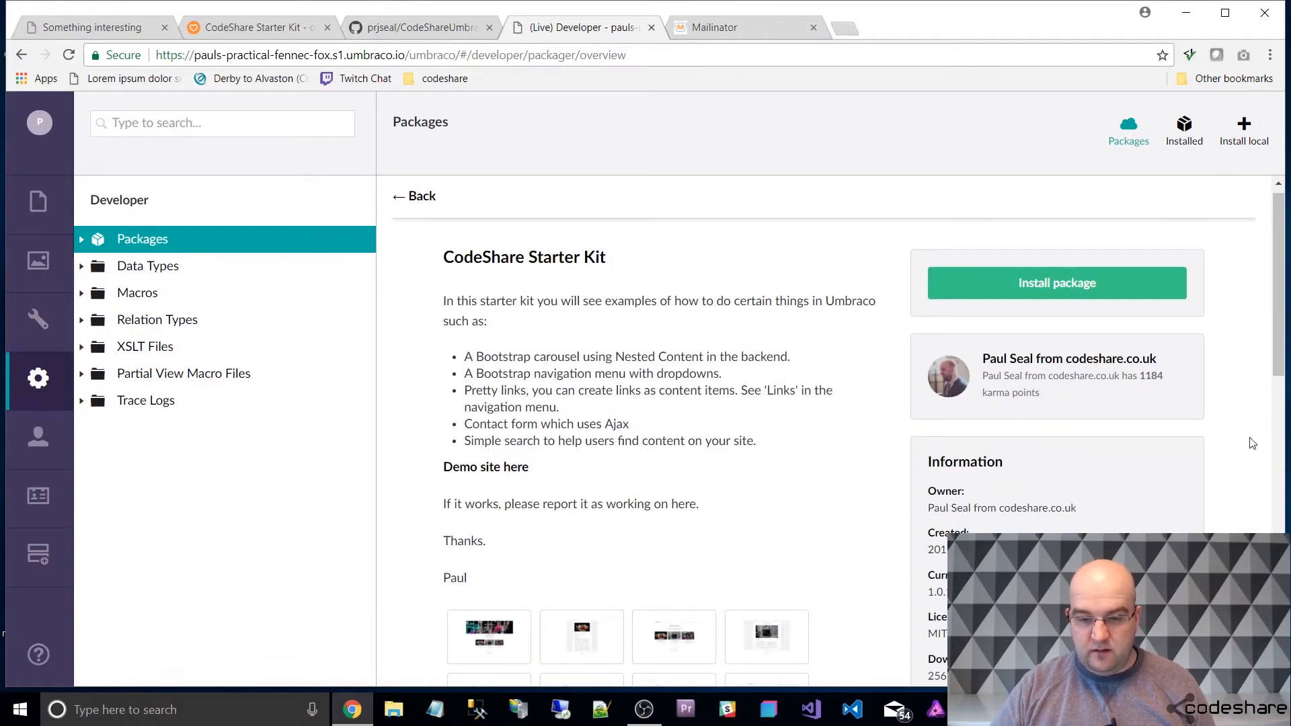
{"action": "left_click", "coordinate": [1084, 286]}
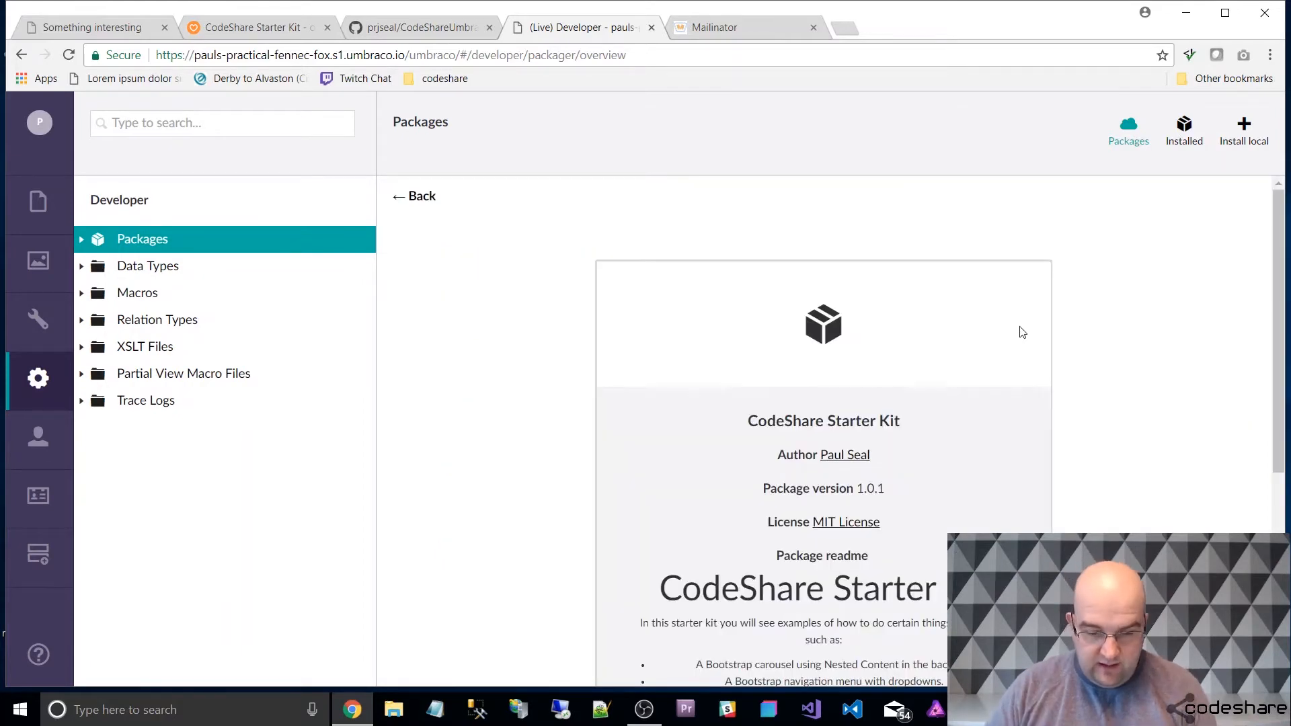
{"action": "scroll", "coordinate": [1021, 332], "scroll_direction": "down", "scroll_amount": 5}
{"action": "left_click", "coordinate": [771, 558]}
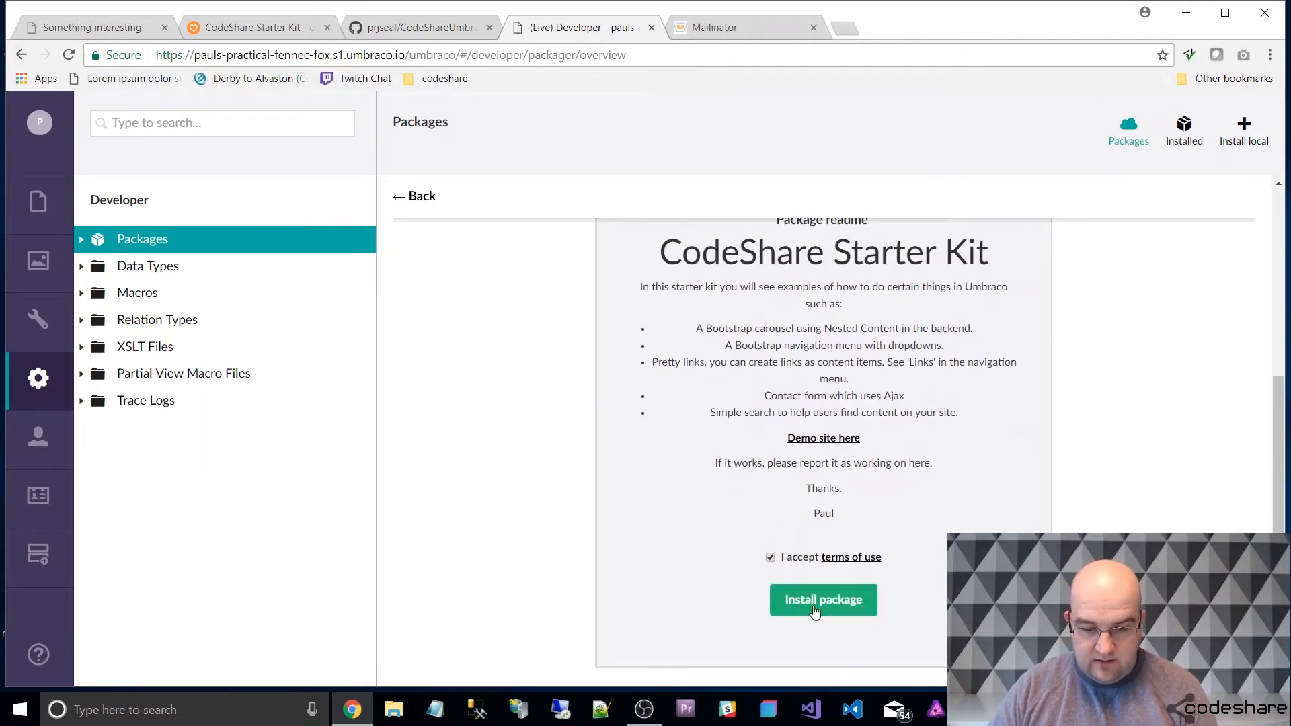
{"action": "left_click", "coordinate": [819, 600]}
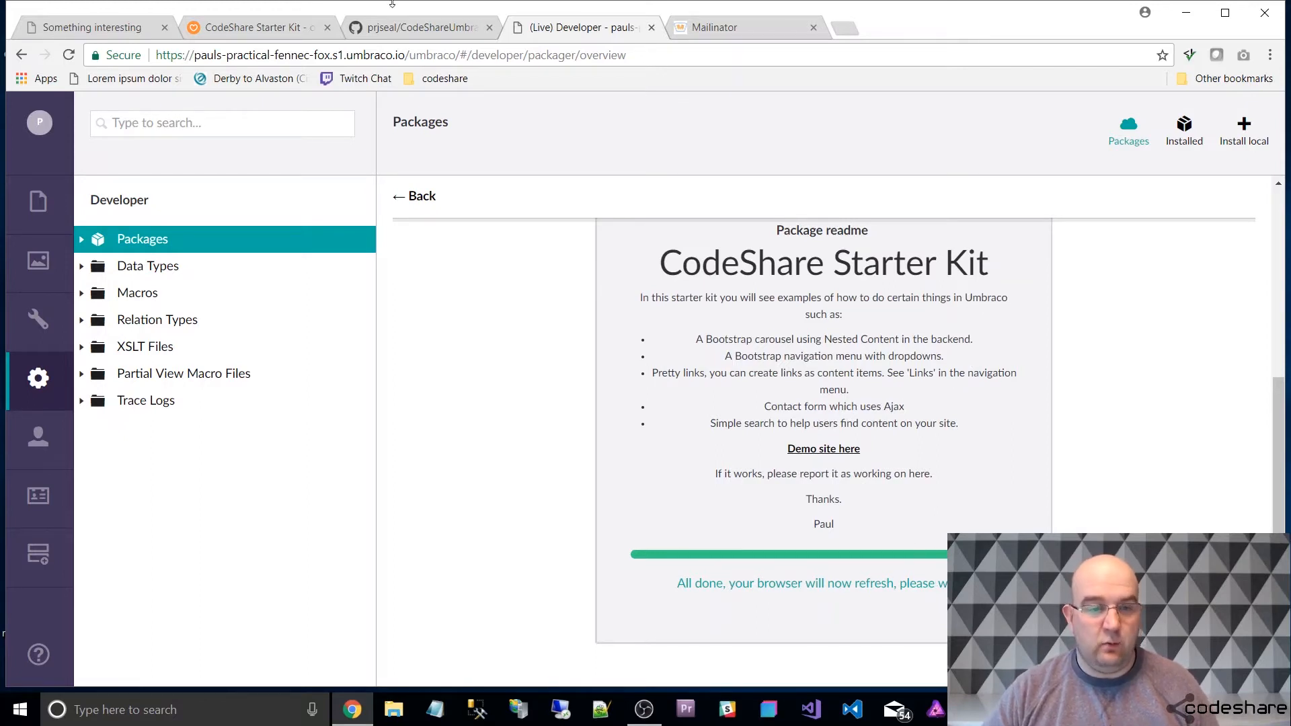
Revisit the demo site's home page and return to the package installation in the Umbraco backoffice.
{"action": "left_click", "coordinate": [97, 29]}
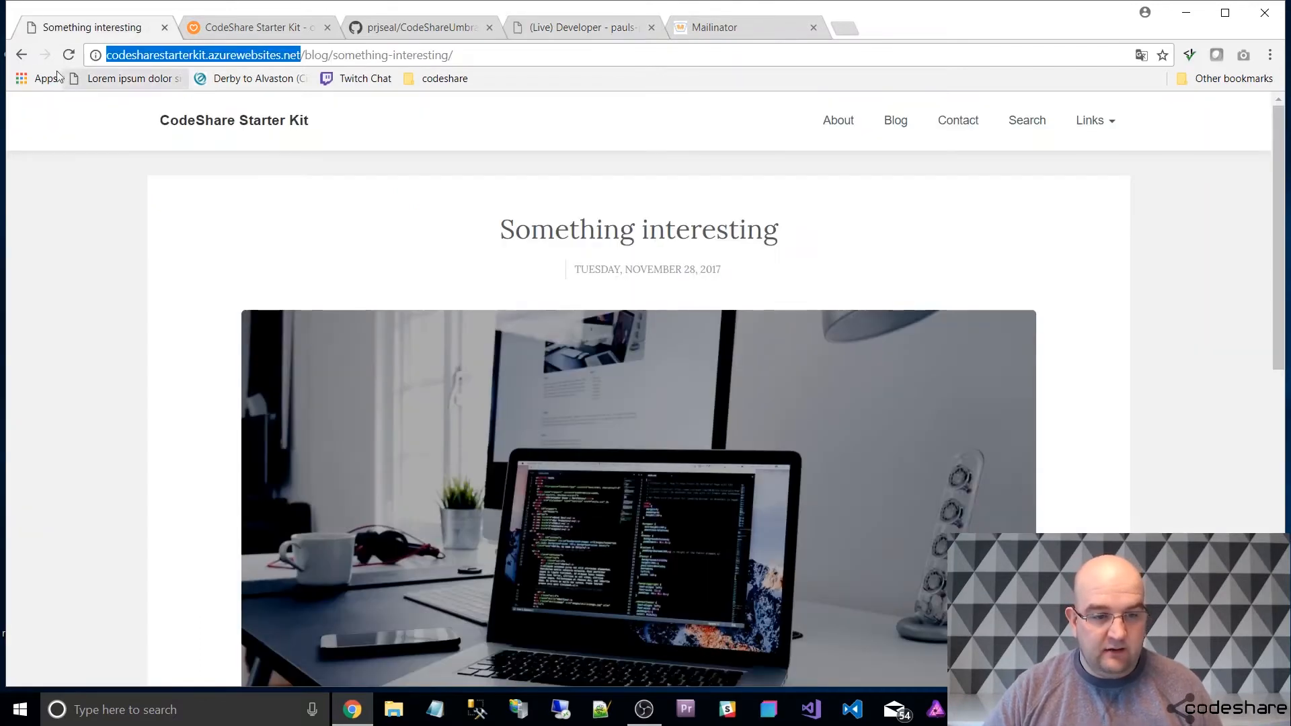
{"action": "left_click", "coordinate": [230, 117]}
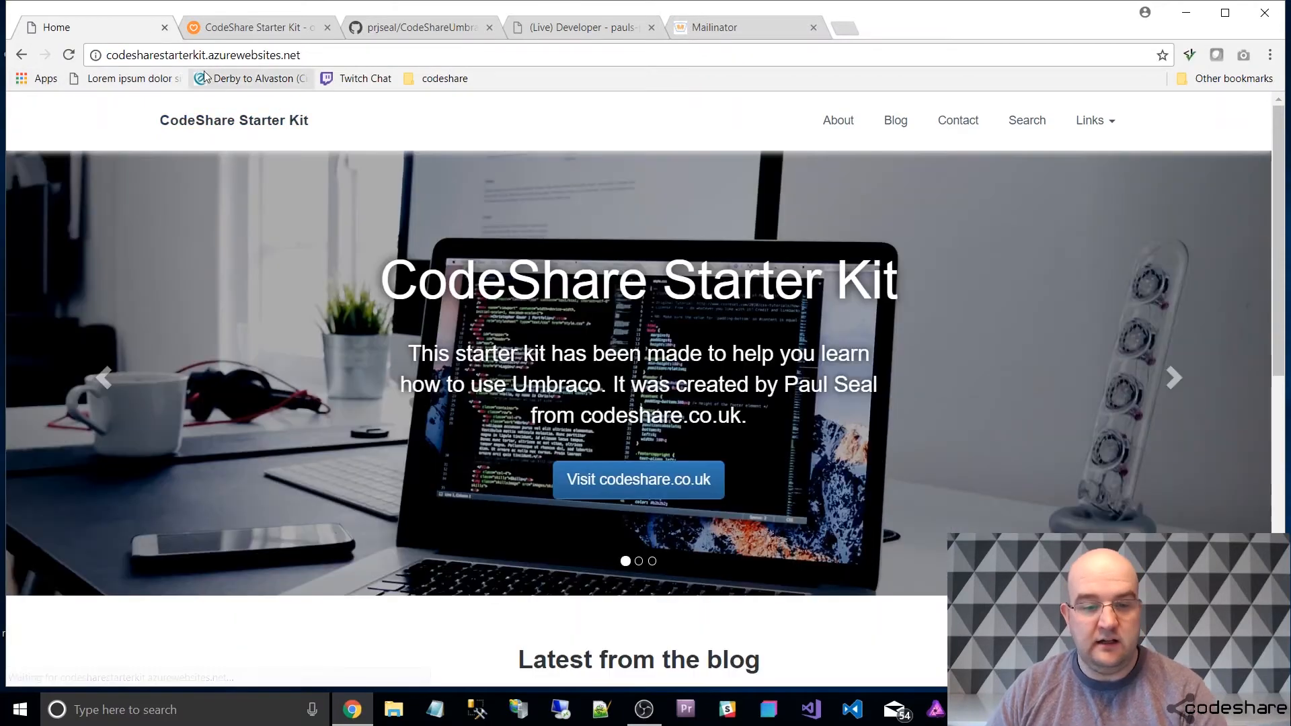
{"action": "scroll", "coordinate": [583, 132], "scroll_direction": "down", "scroll_amount": 3}
{"action": "left_click", "coordinate": [582, 27]}
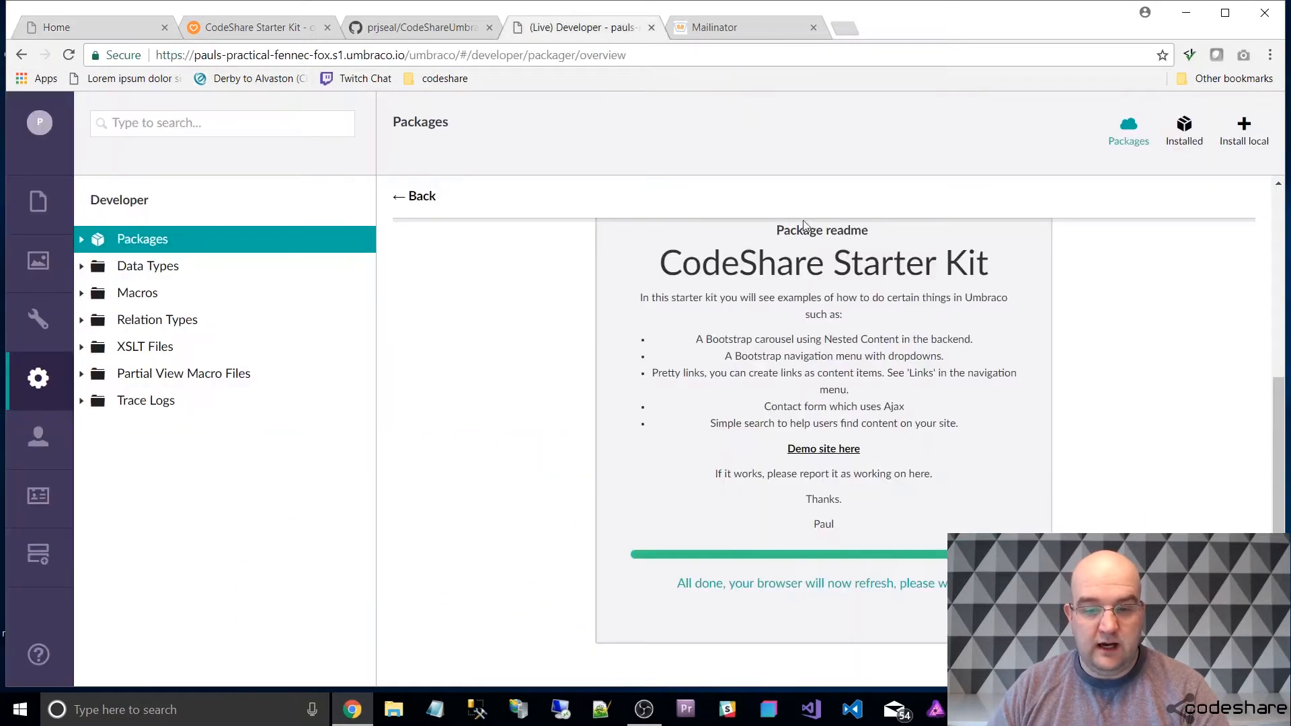
Finish the CodeShare Starter Kit installation and reload the backoffice.
{"action": "scroll", "coordinate": [806, 303], "scroll_direction": "up", "scroll_amount": 5}
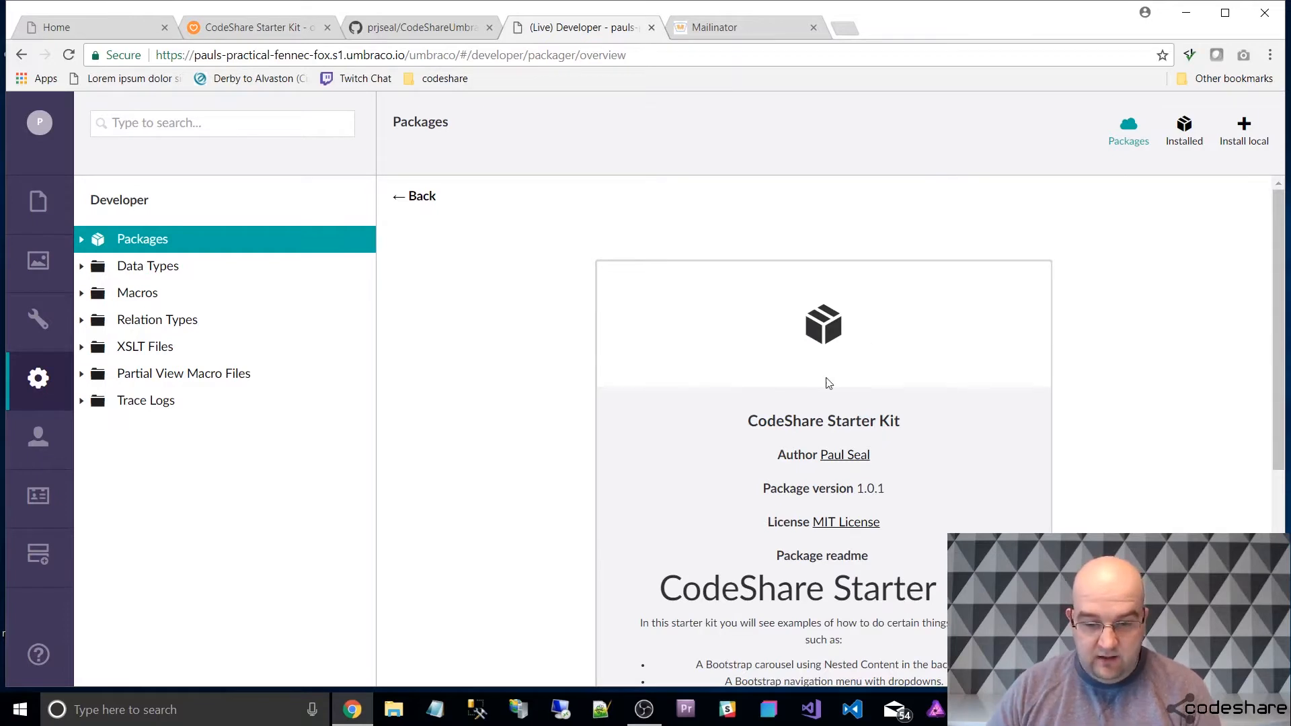
{"action": "scroll", "coordinate": [827, 380], "scroll_direction": "down", "scroll_amount": 5}
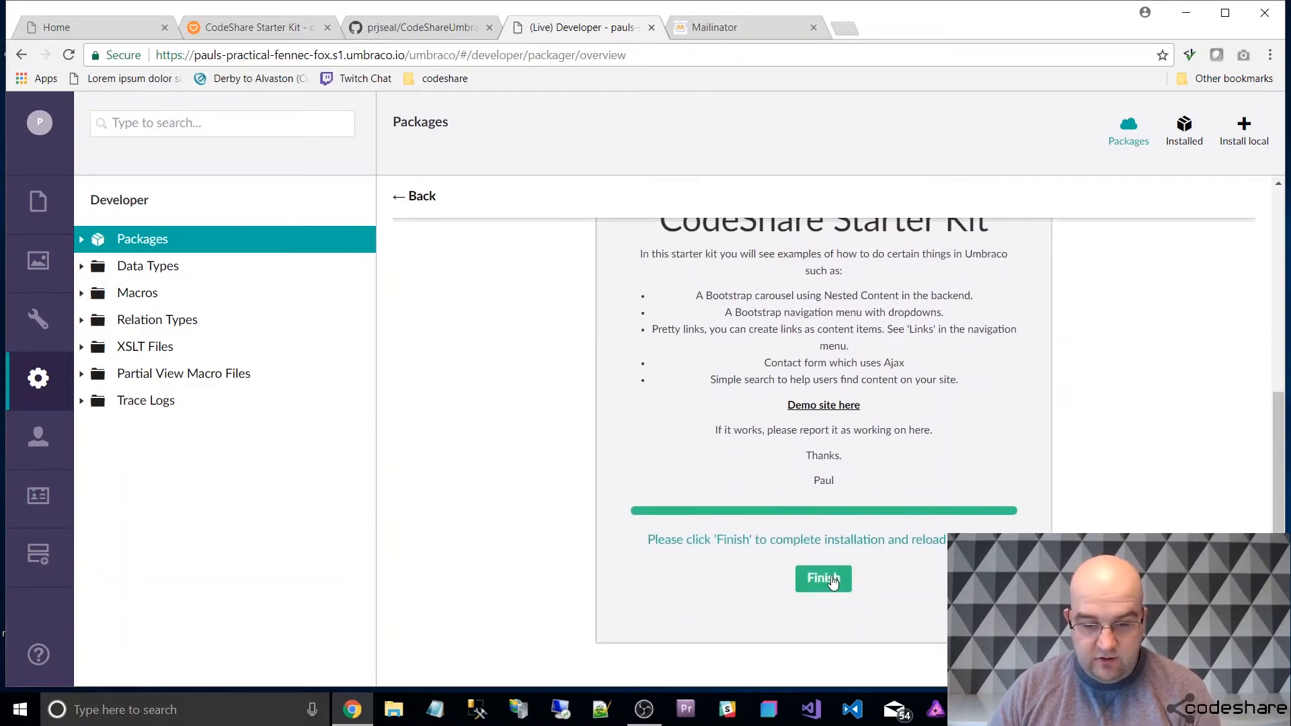
{"action": "left_click", "coordinate": [836, 580]}
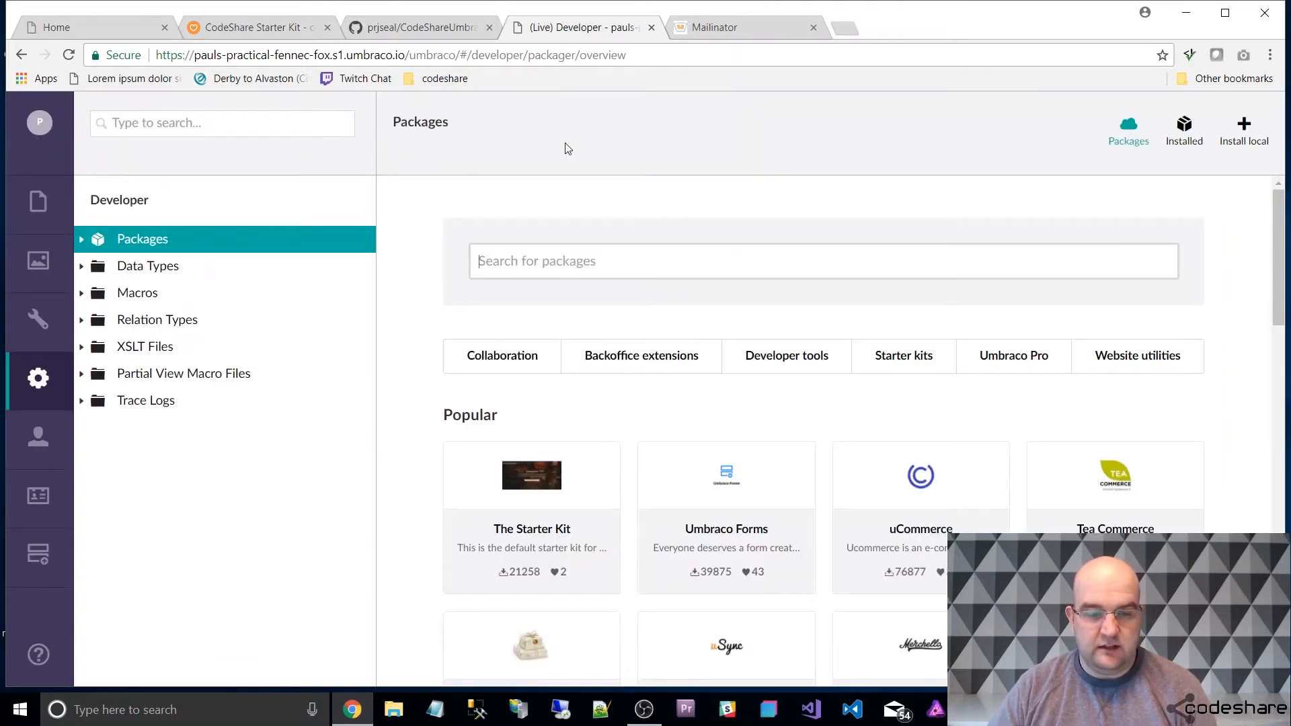
Expand the Home node in the Content section and open its Properties to view the document link.
{"action": "left_click", "coordinate": [39, 201]}
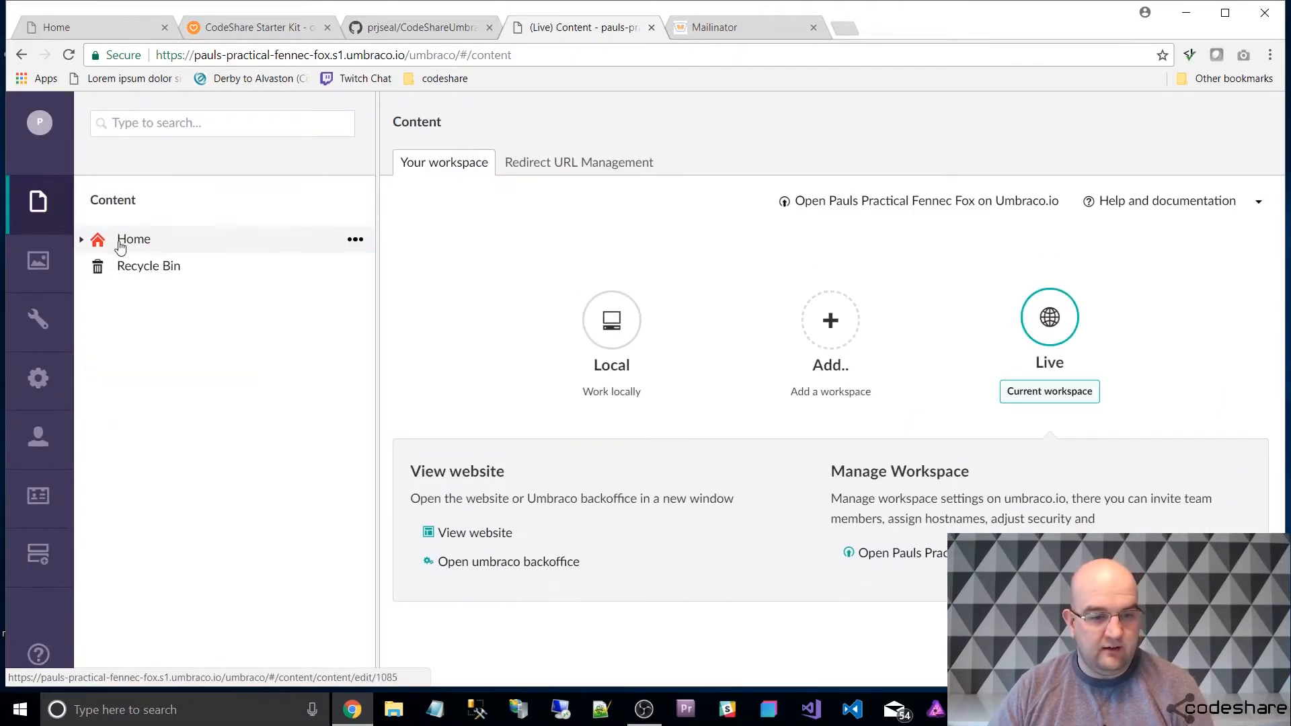
{"action": "left_click", "coordinate": [82, 240]}
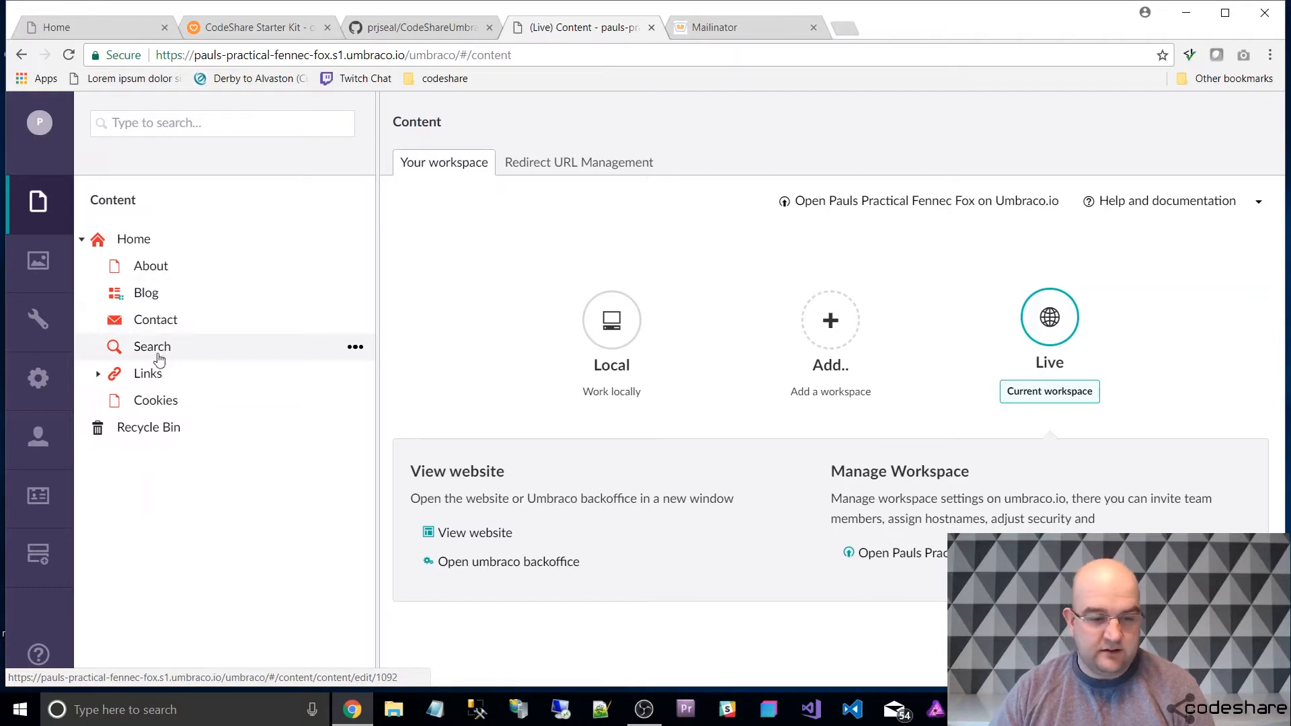
{"action": "left_click", "coordinate": [149, 239]}
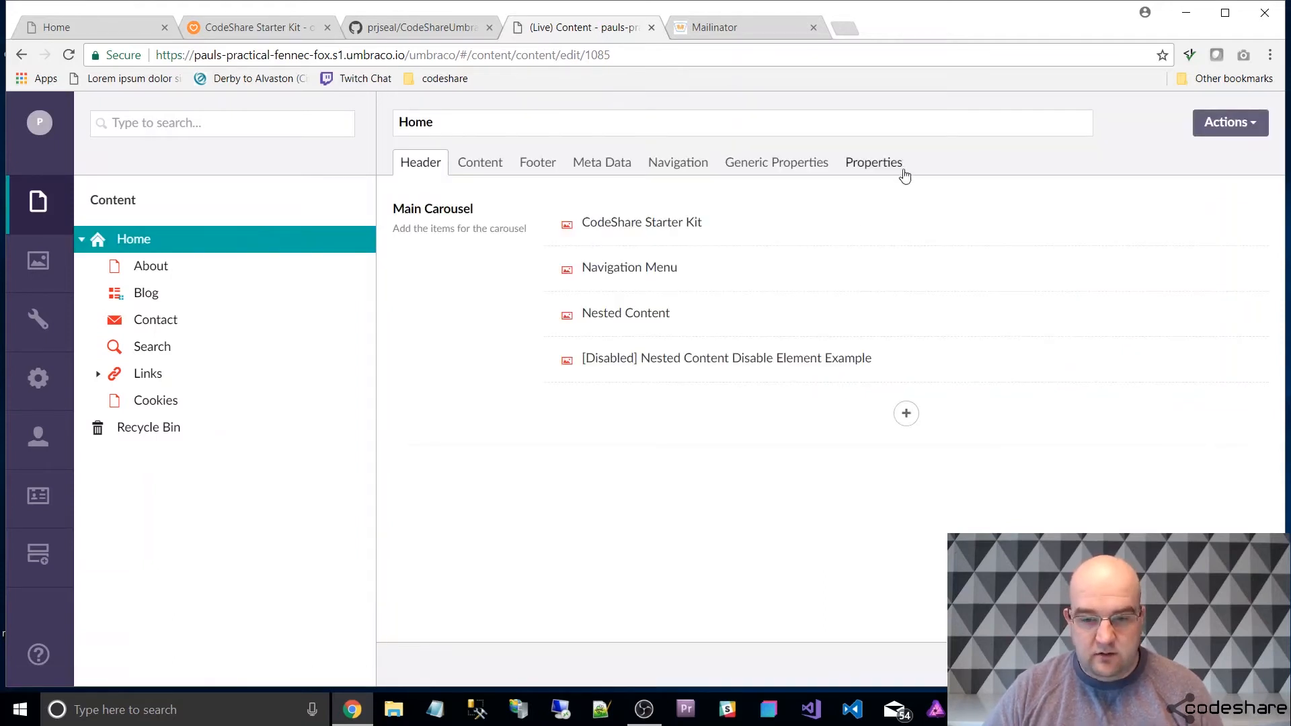
{"action": "left_click", "coordinate": [890, 166]}
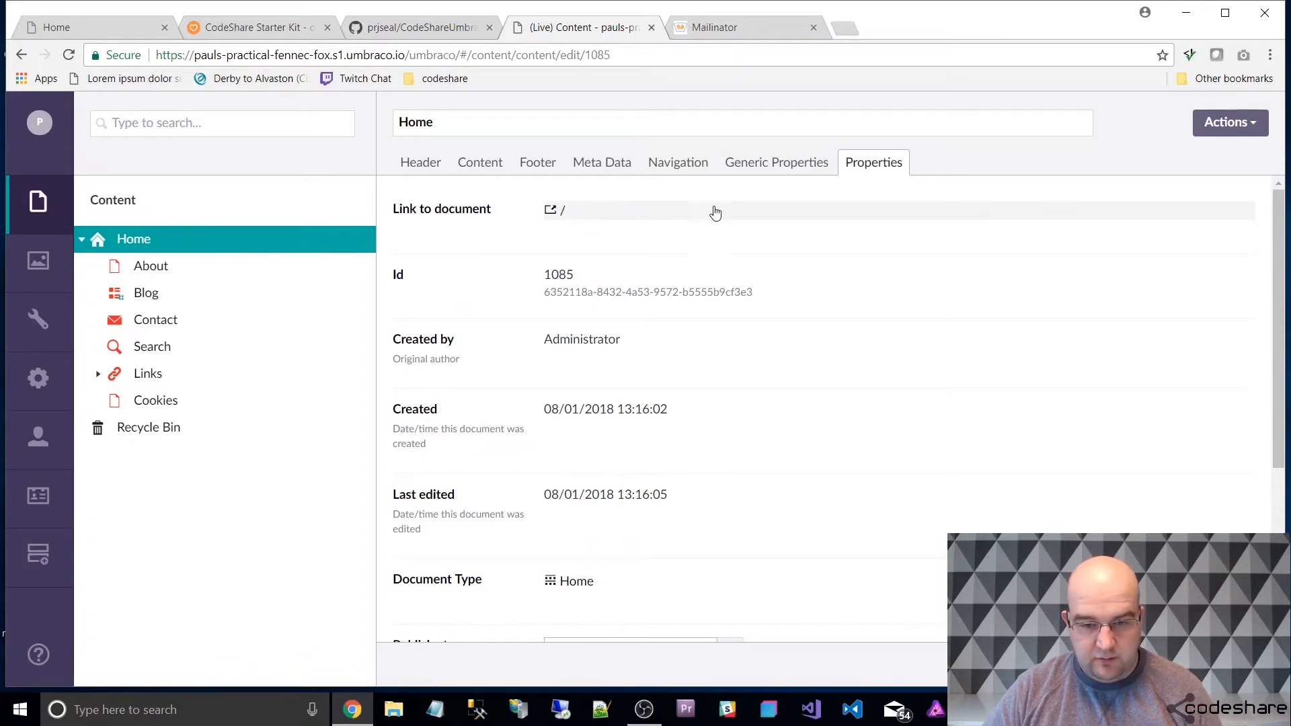
Open the live home page from its document link and review the carousel slides, latest blog articles and footer.
{"action": "left_click", "coordinate": [562, 212]}
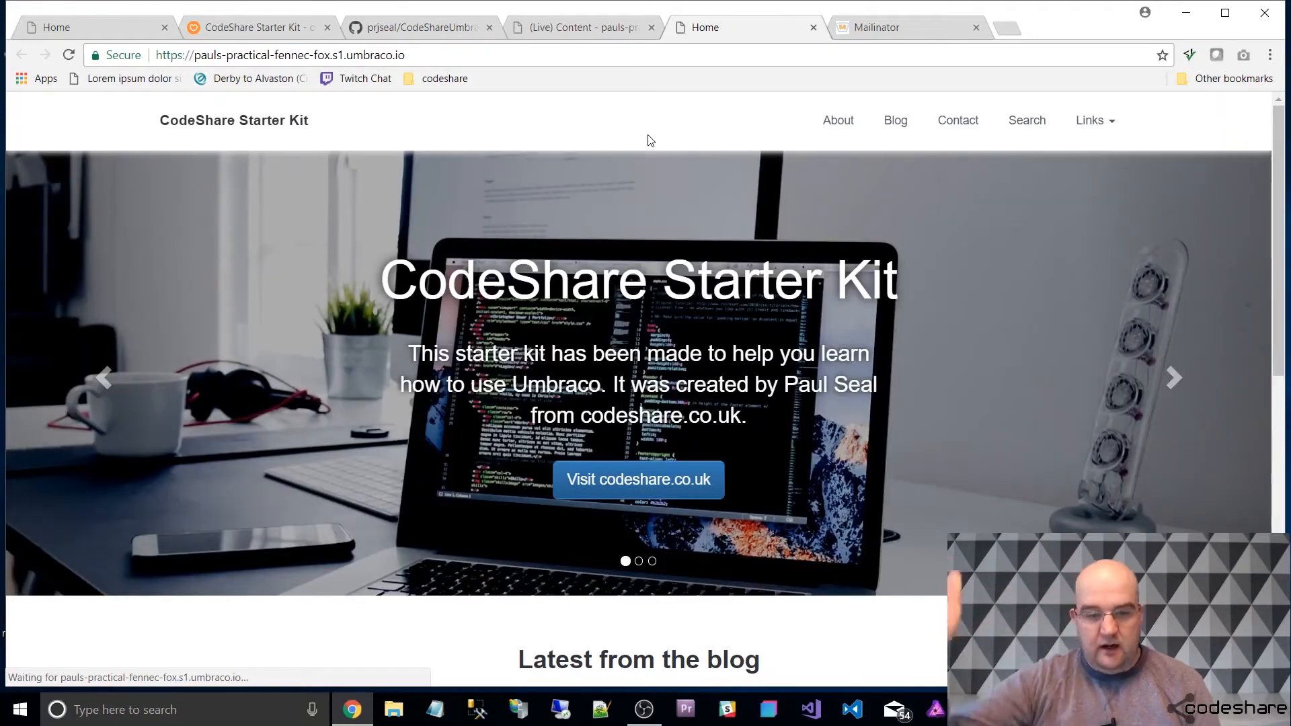
{"action": "left_click", "coordinate": [1194, 375]}
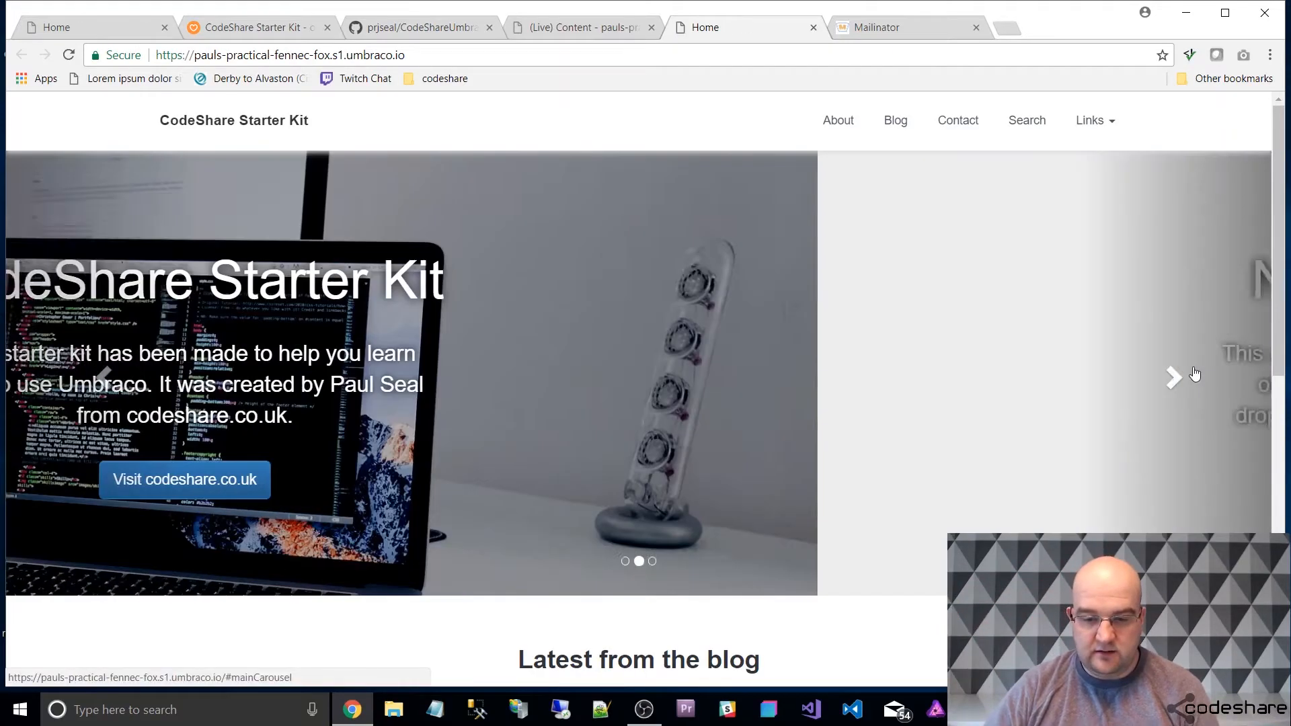
{"action": "left_click", "coordinate": [1173, 375]}
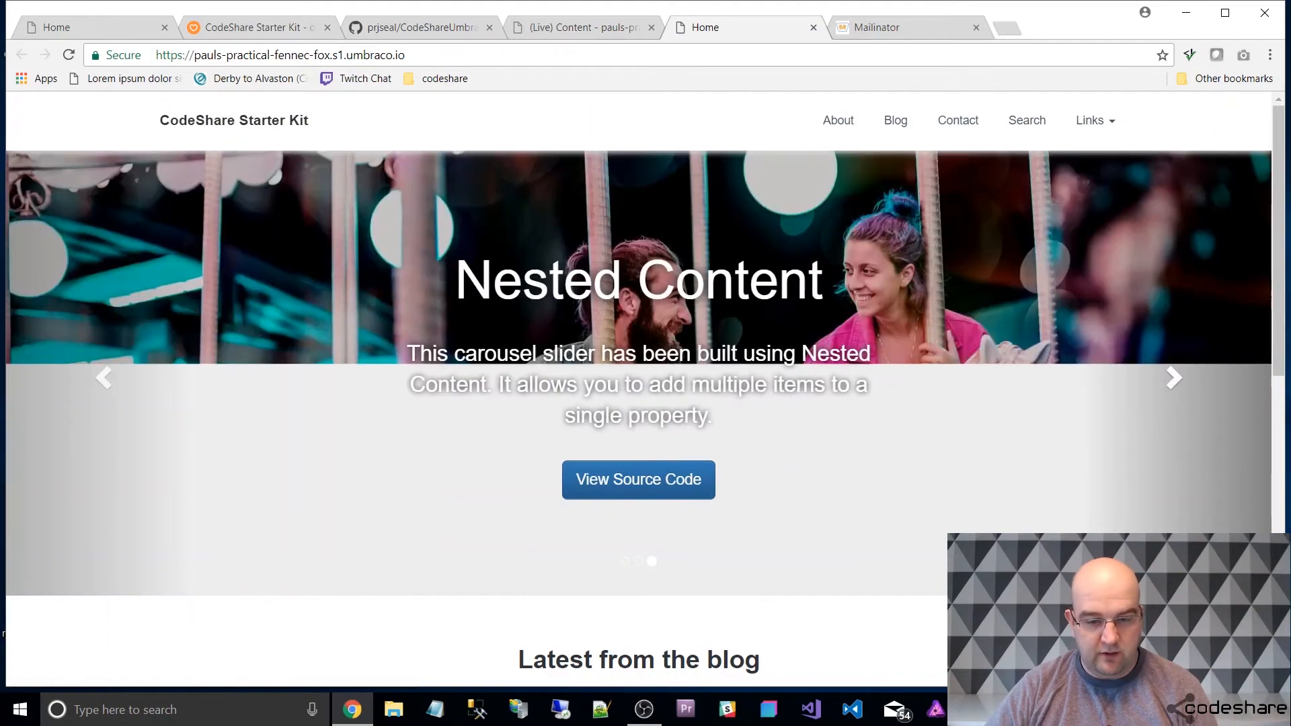
{"action": "scroll", "coordinate": [1122, 439], "scroll_direction": "down", "scroll_amount": 6}
{"action": "scroll", "coordinate": [1121, 439], "scroll_direction": "down", "scroll_amount": 3}
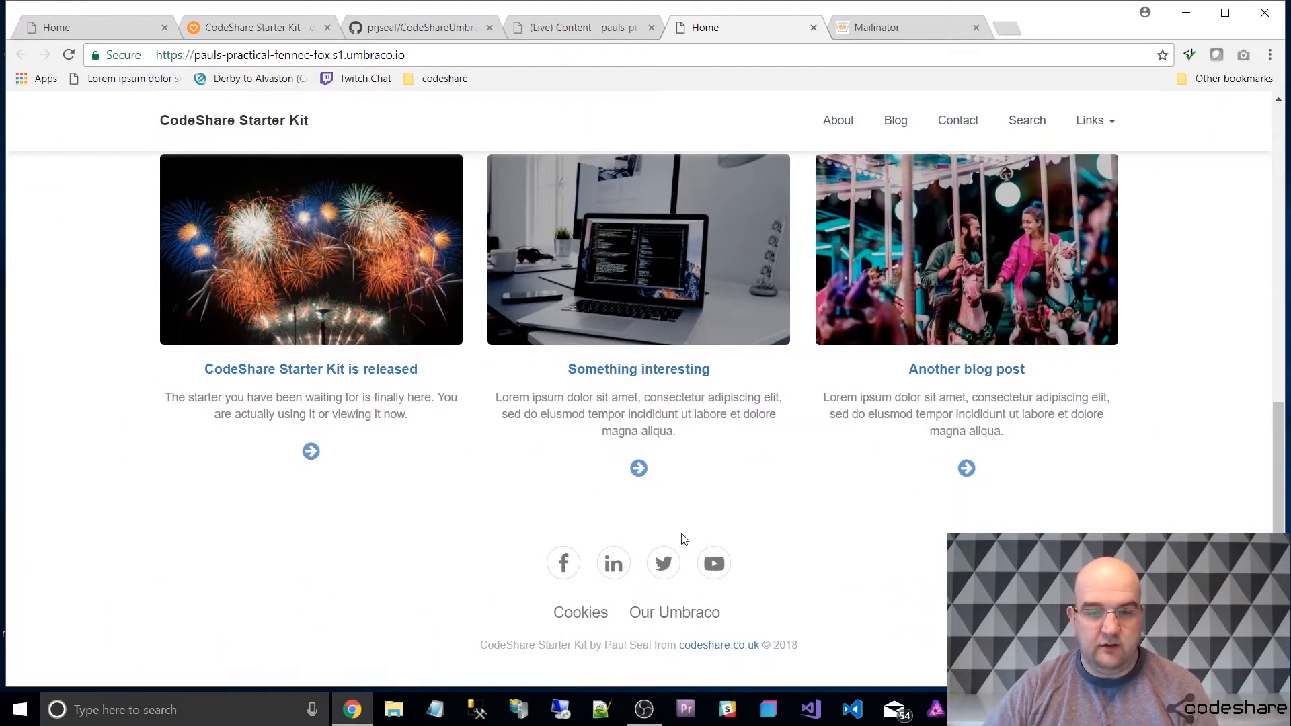
Return to the Umbraco backoffice and review the CodeShare Starter Kit slide in the Home page's Main Carousel header property.
{"action": "left_click", "coordinate": [570, 28]}
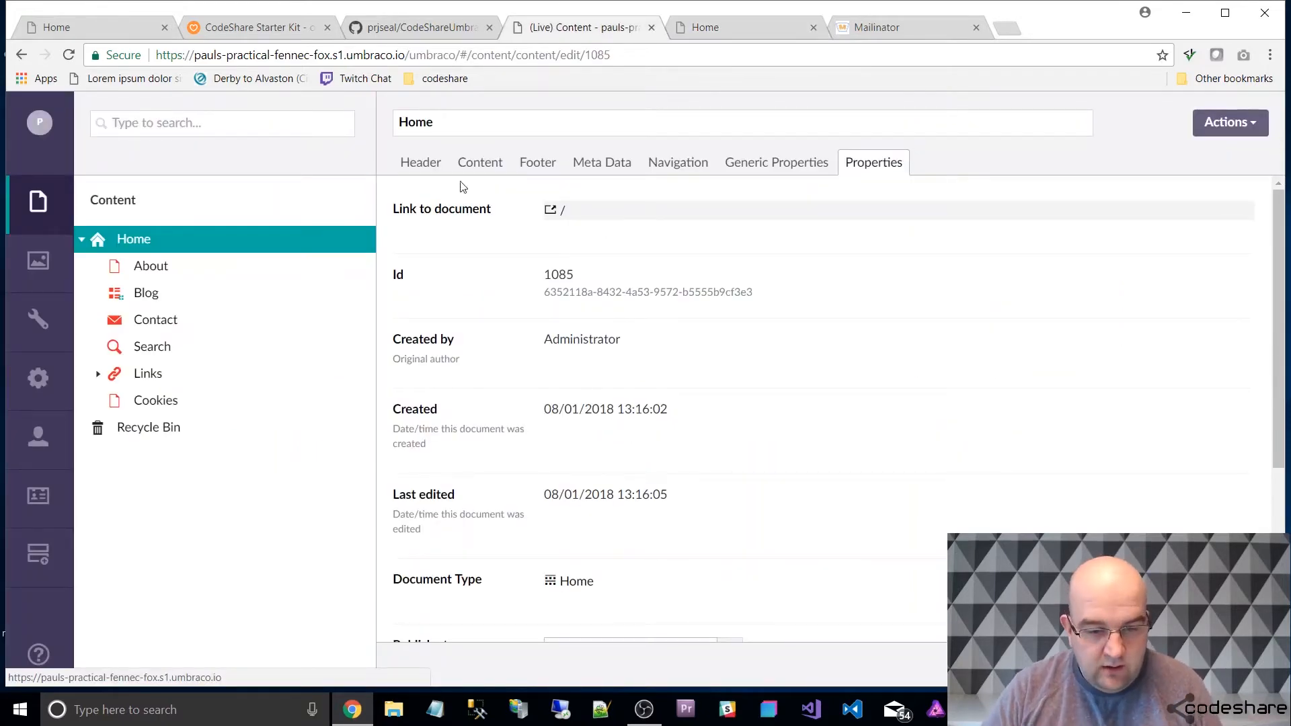
{"action": "left_click", "coordinate": [425, 166]}
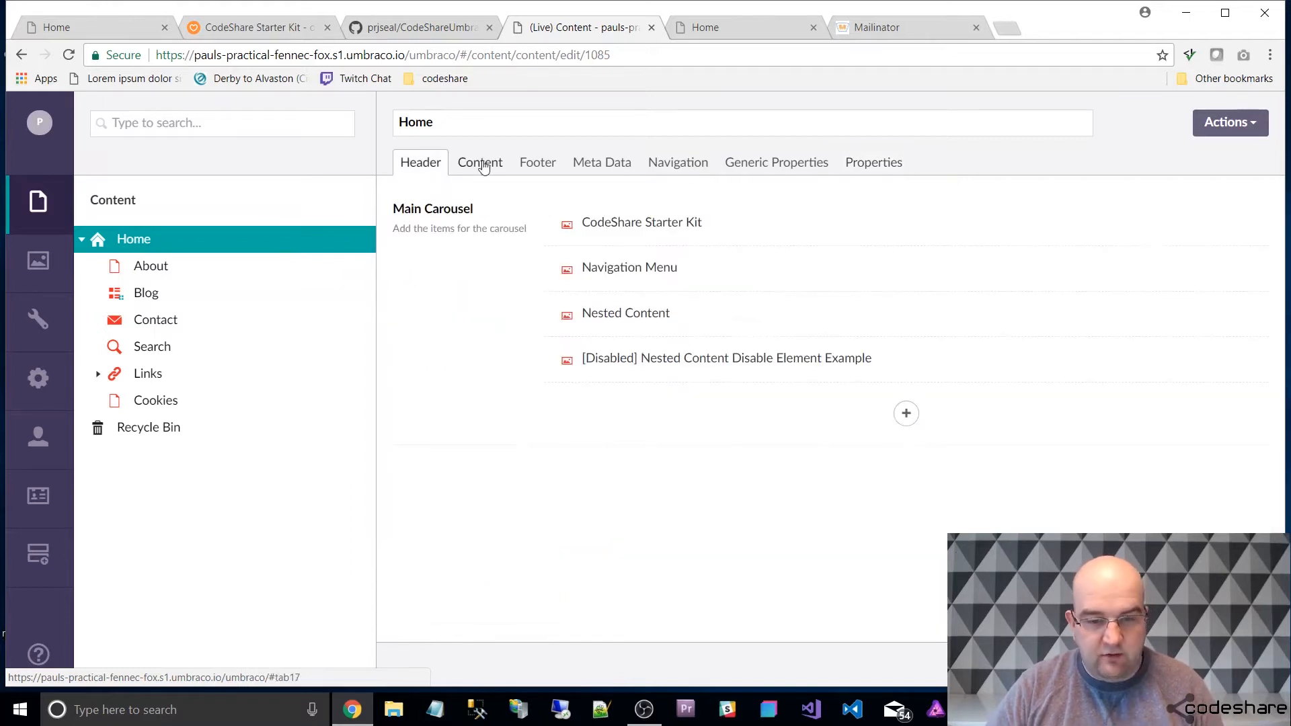
{"action": "left_click", "coordinate": [642, 227]}
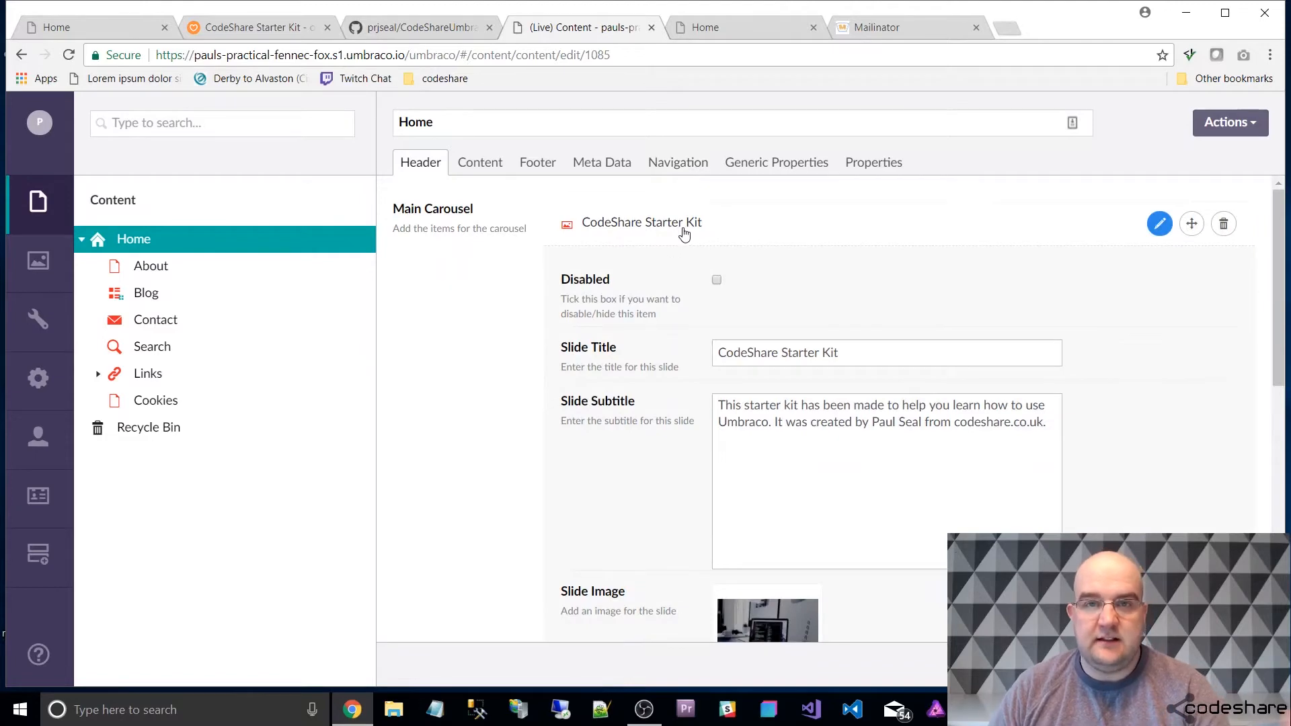
{"action": "scroll", "coordinate": [695, 230], "scroll_direction": "down", "scroll_amount": 4}
{"action": "scroll", "coordinate": [778, 268], "scroll_direction": "down", "scroll_amount": 2}
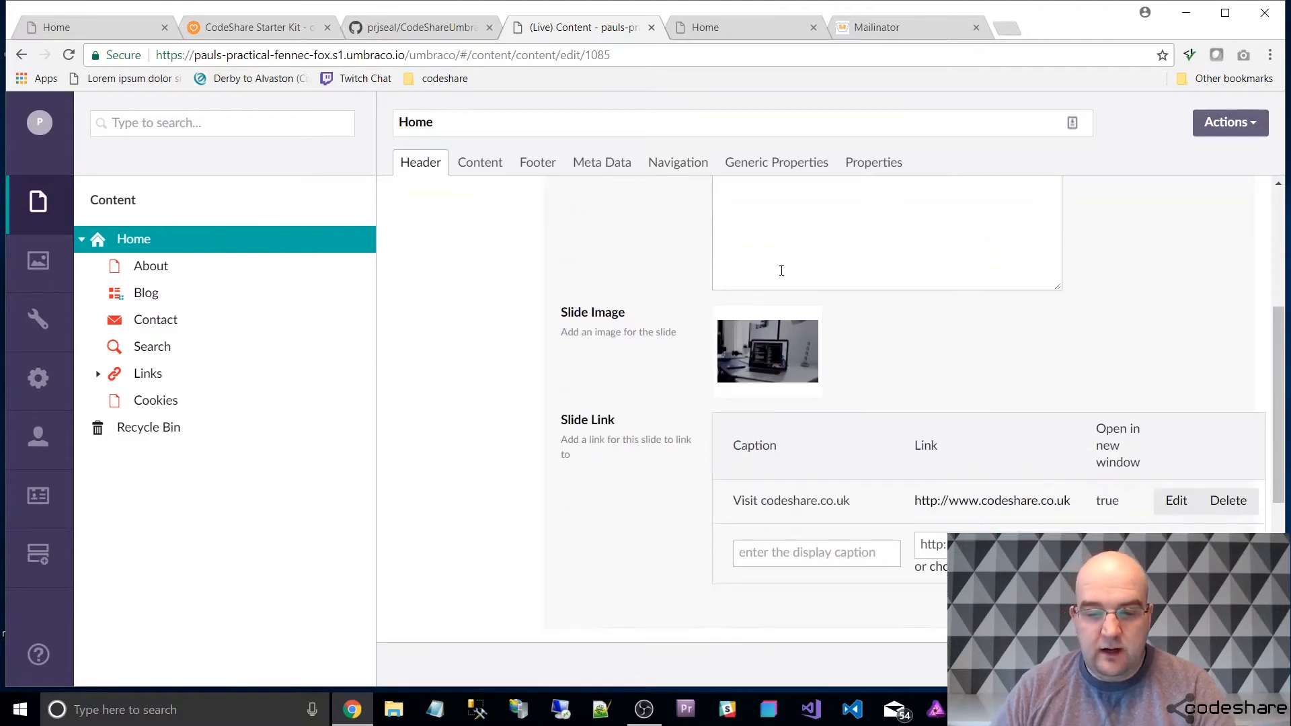
{"action": "scroll", "coordinate": [756, 409], "scroll_direction": "down", "scroll_amount": 4}
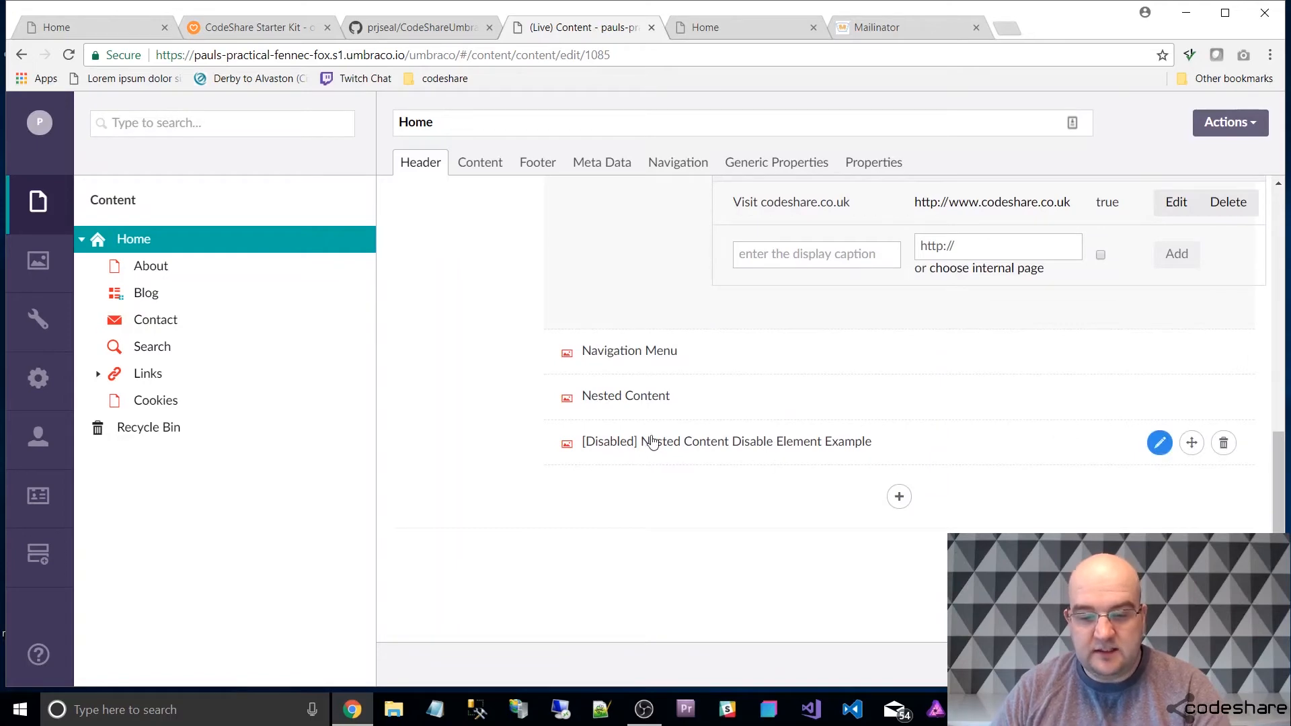
Enable the Nested Content Disable Element Example slide by clearing its Disabled option, and publish the Home page.
{"action": "scroll", "coordinate": [749, 440], "scroll_direction": "up", "scroll_amount": 5}
{"action": "scroll", "coordinate": [749, 421], "scroll_direction": "up", "scroll_amount": 5}
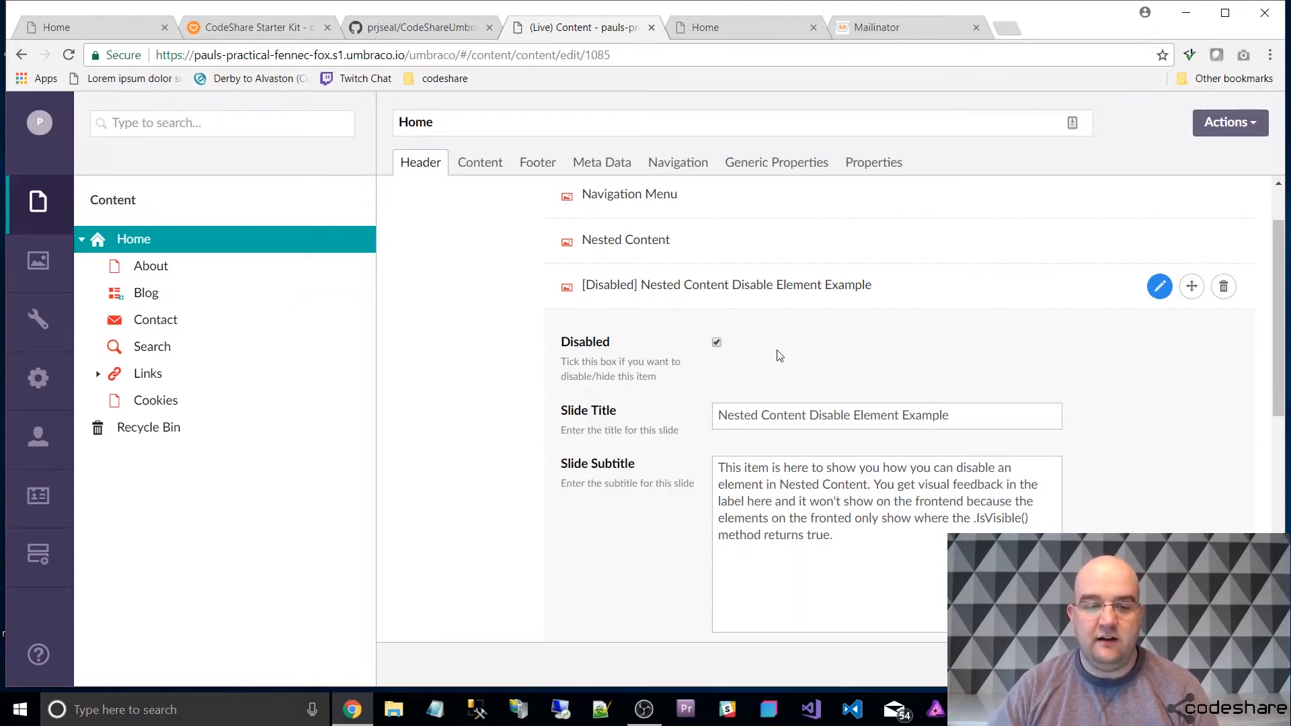
{"action": "scroll", "coordinate": [838, 365], "scroll_direction": "up", "scroll_amount": 1}
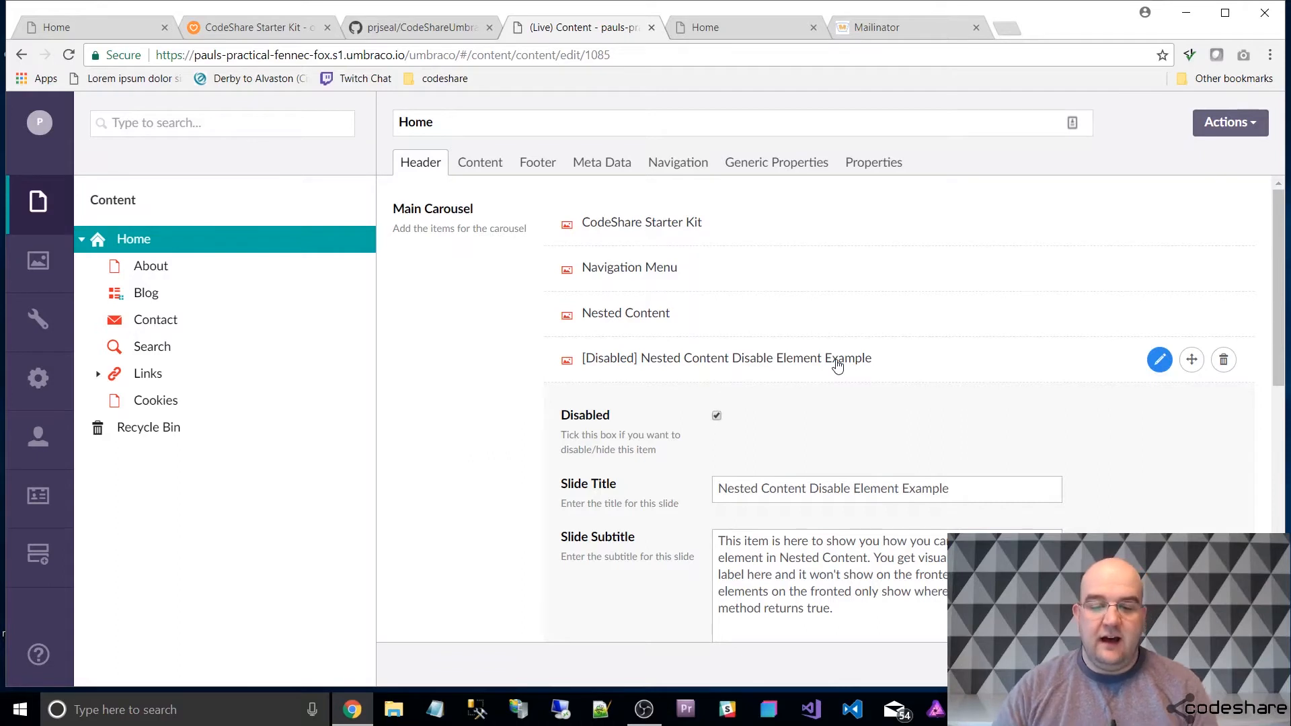
{"action": "left_click", "coordinate": [717, 418]}
{"action": "left_click", "coordinate": [1186, 664]}
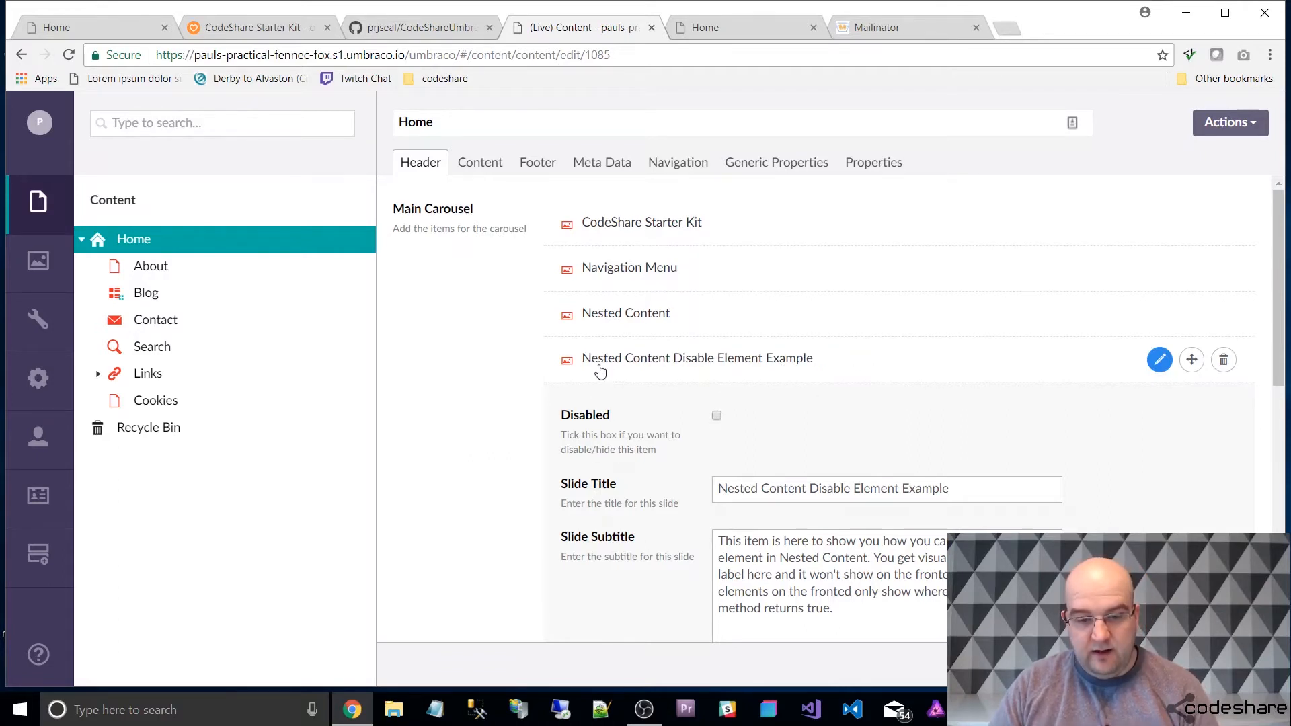
Check the live home page's carousel and view its fourth slide, Nested Content Disable Element Example.
{"action": "left_click", "coordinate": [727, 28]}
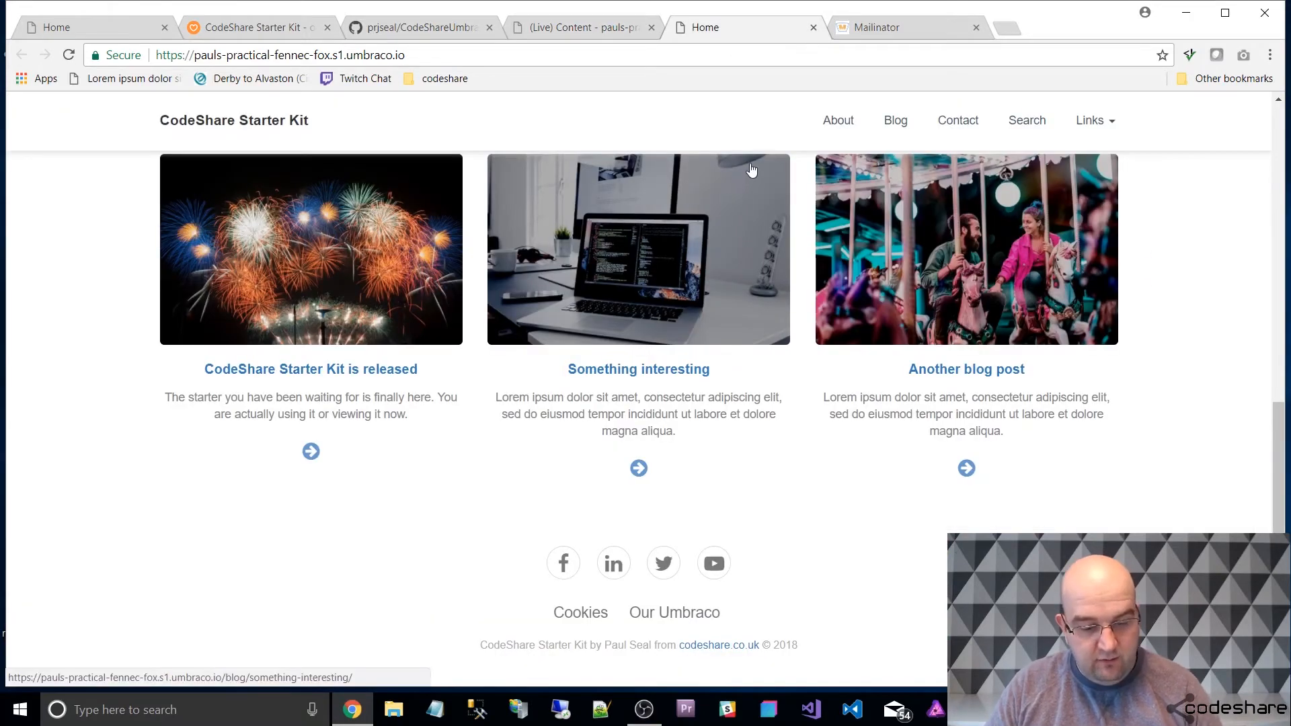
{"action": "scroll", "coordinate": [906, 296], "scroll_direction": "up", "scroll_amount": 2}
{"action": "scroll", "coordinate": [905, 294], "scroll_direction": "up", "scroll_amount": 8}
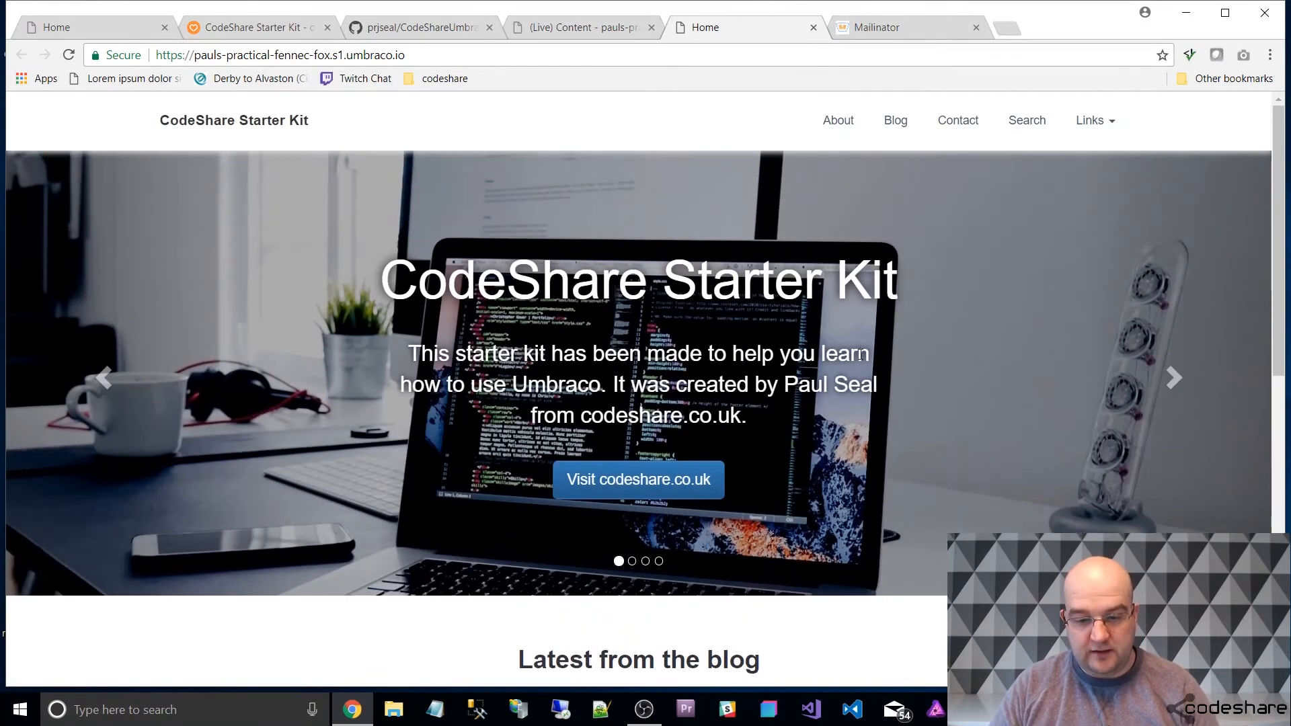
{"action": "left_click", "coordinate": [659, 563]}
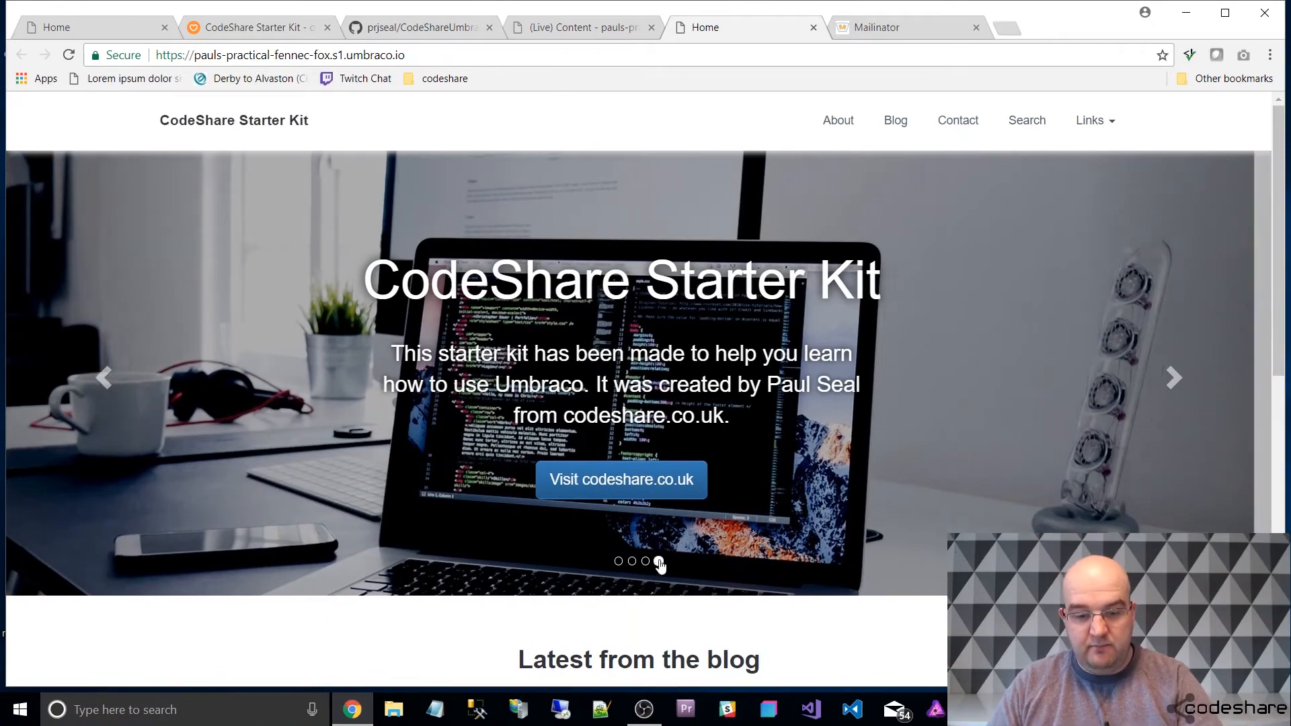
{"action": "scroll", "coordinate": [929, 477], "scroll_direction": "down", "scroll_amount": 2}
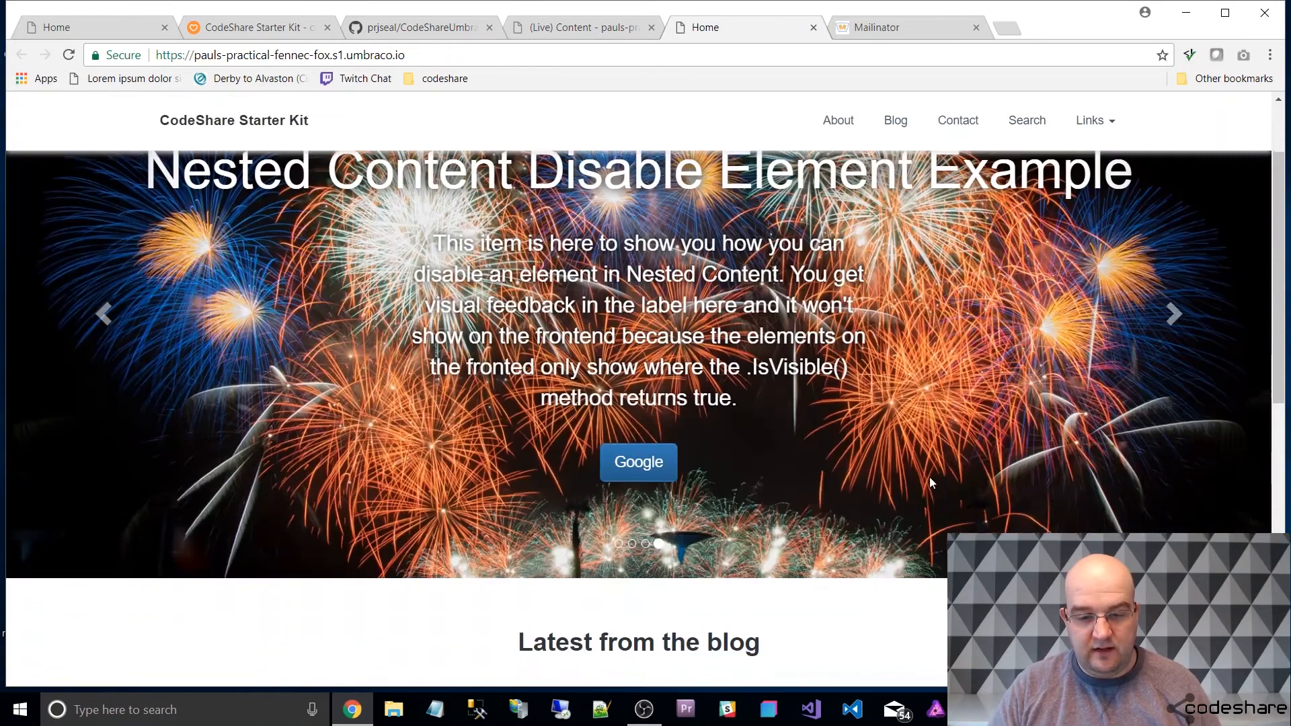
{"action": "scroll", "coordinate": [928, 424], "scroll_direction": "up", "scroll_amount": 2}
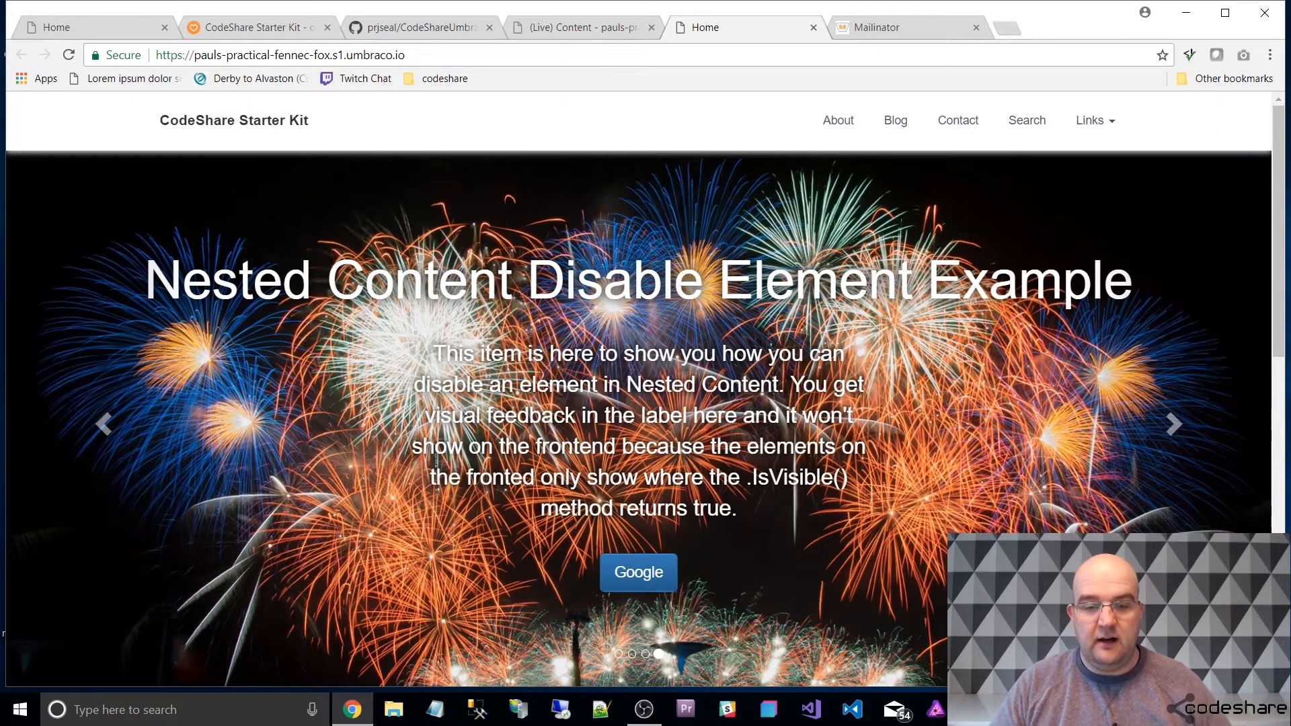
Return to the backoffice and open the _MainCarousel.cshtml partial view from the Content folder under Settings.
{"action": "left_click", "coordinate": [572, 27]}
{"action": "scroll", "coordinate": [684, 260], "scroll_direction": "down", "scroll_amount": 3}
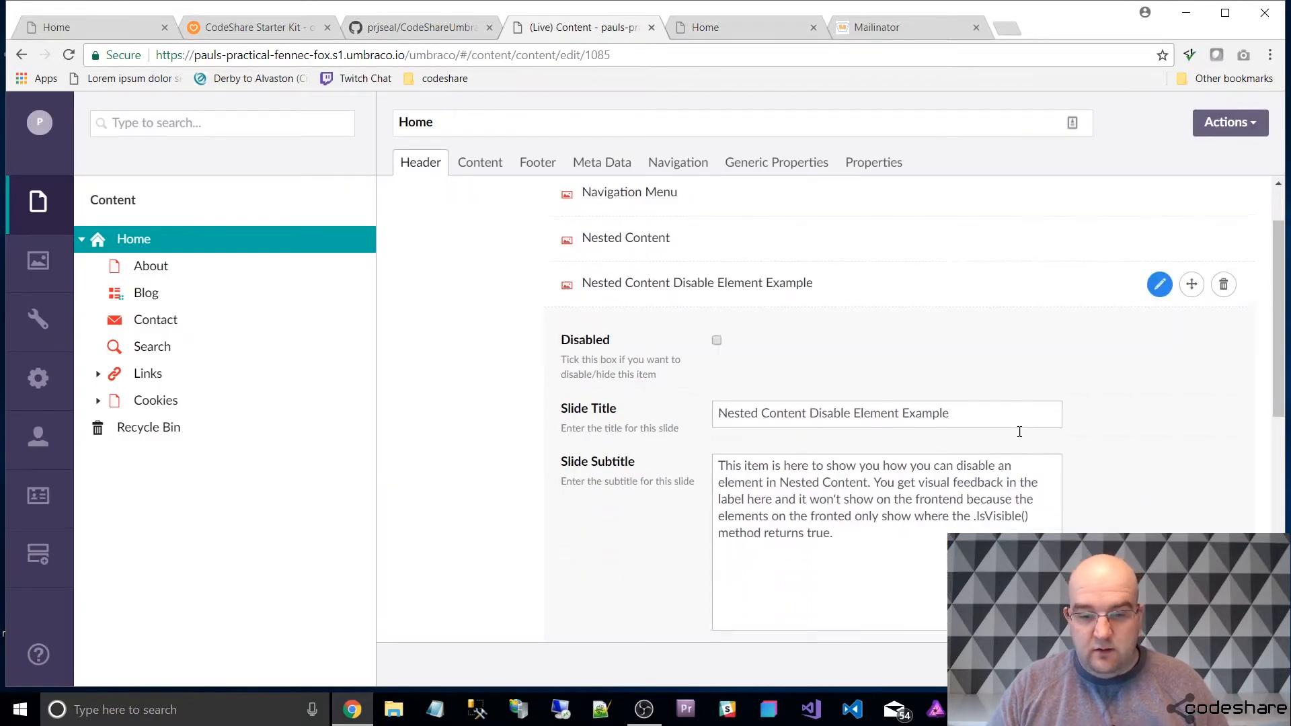
{"action": "left_click", "coordinate": [801, 191]}
{"action": "mouse_move", "coordinate": [724, 242]}
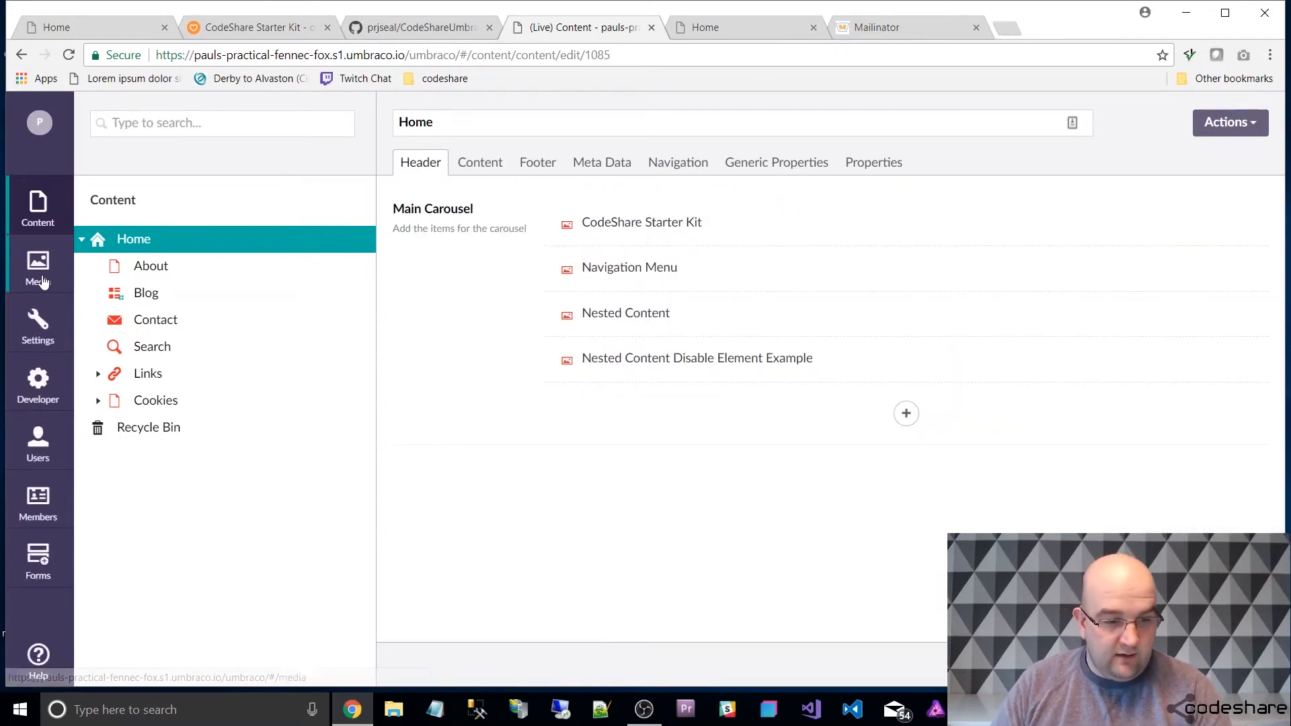
{"action": "left_click", "coordinate": [70, 328]}
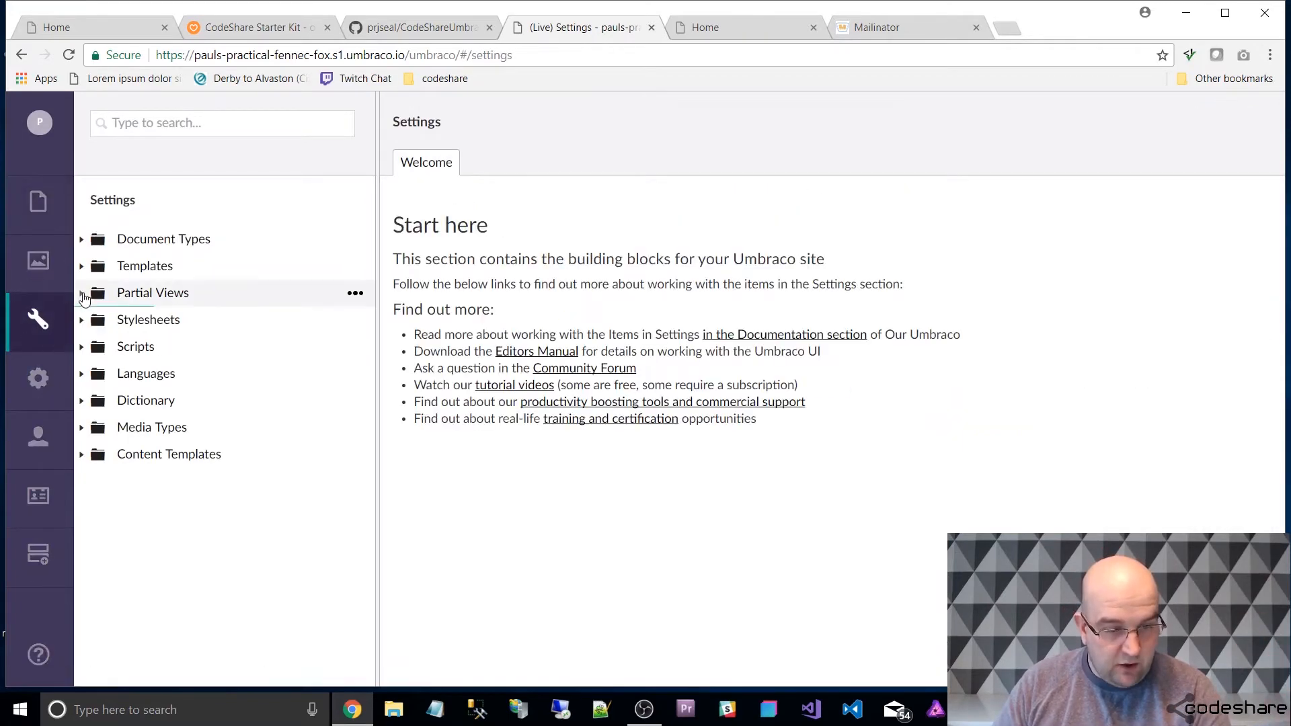
{"action": "left_click", "coordinate": [81, 293]}
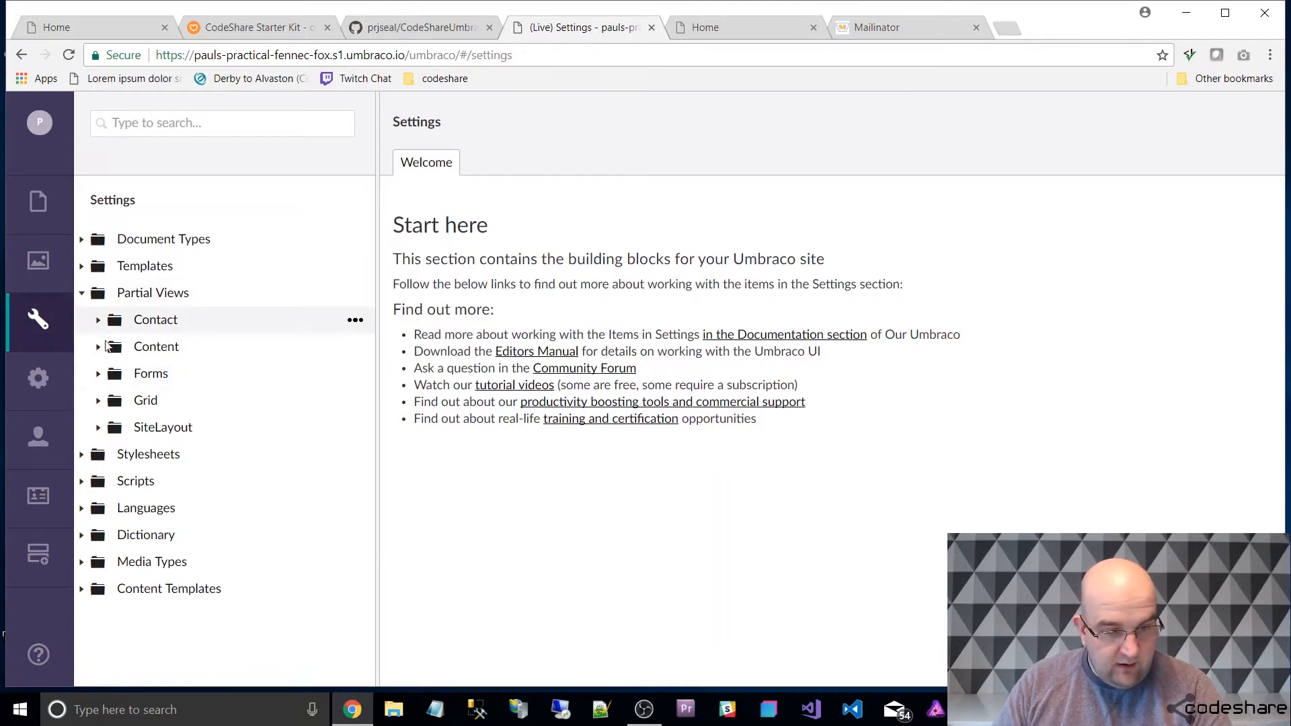
{"action": "left_click", "coordinate": [98, 346]}
{"action": "left_click", "coordinate": [202, 434]}
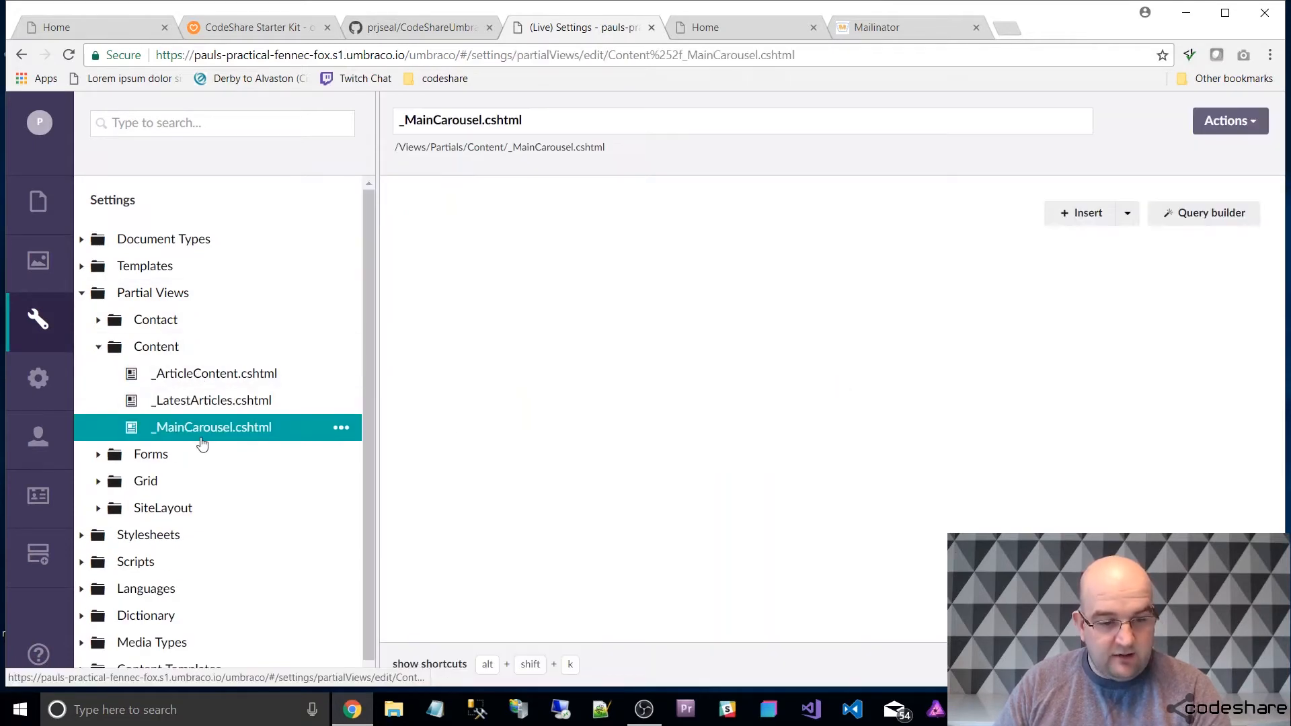
Examine the _MainCarousel.cshtml code, including the IsVisible() slide filter, slide properties, carousel controls and indicators.
{"action": "scroll", "coordinate": [802, 400], "scroll_direction": "down", "scroll_amount": 3}
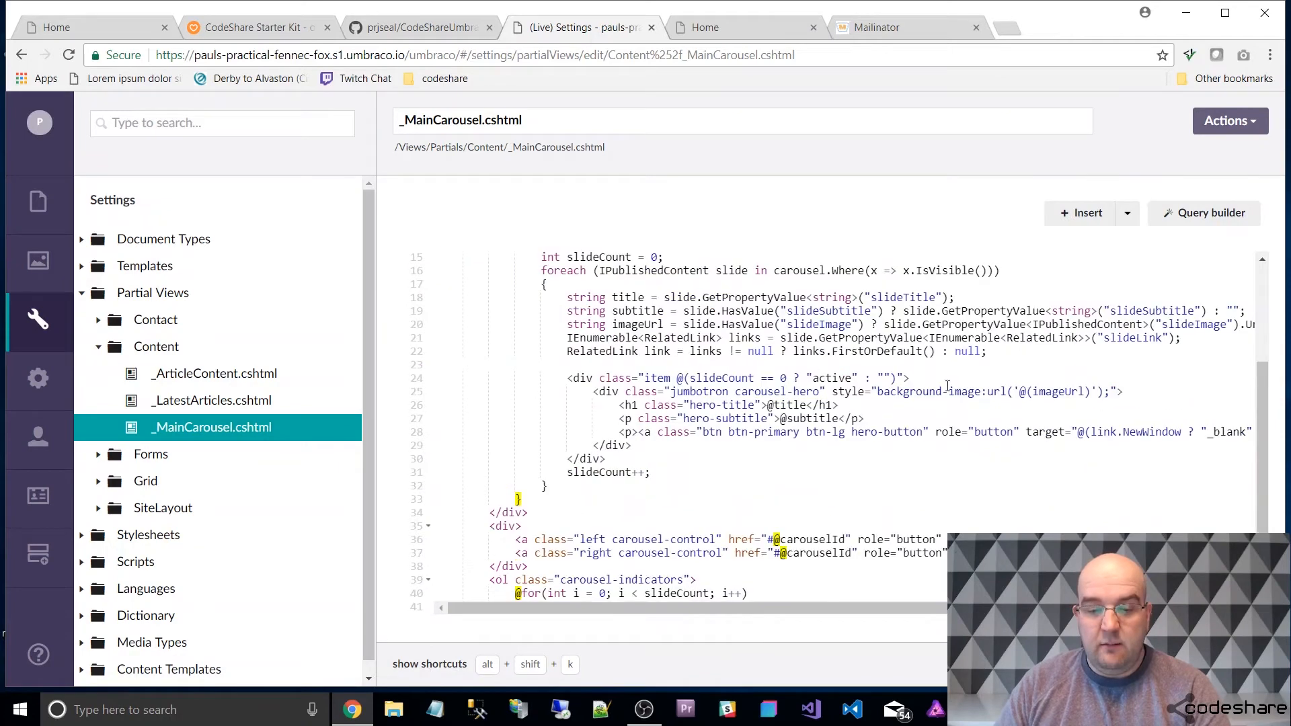
{"action": "scroll", "coordinate": [668, 302], "scroll_direction": "down", "scroll_amount": 2}
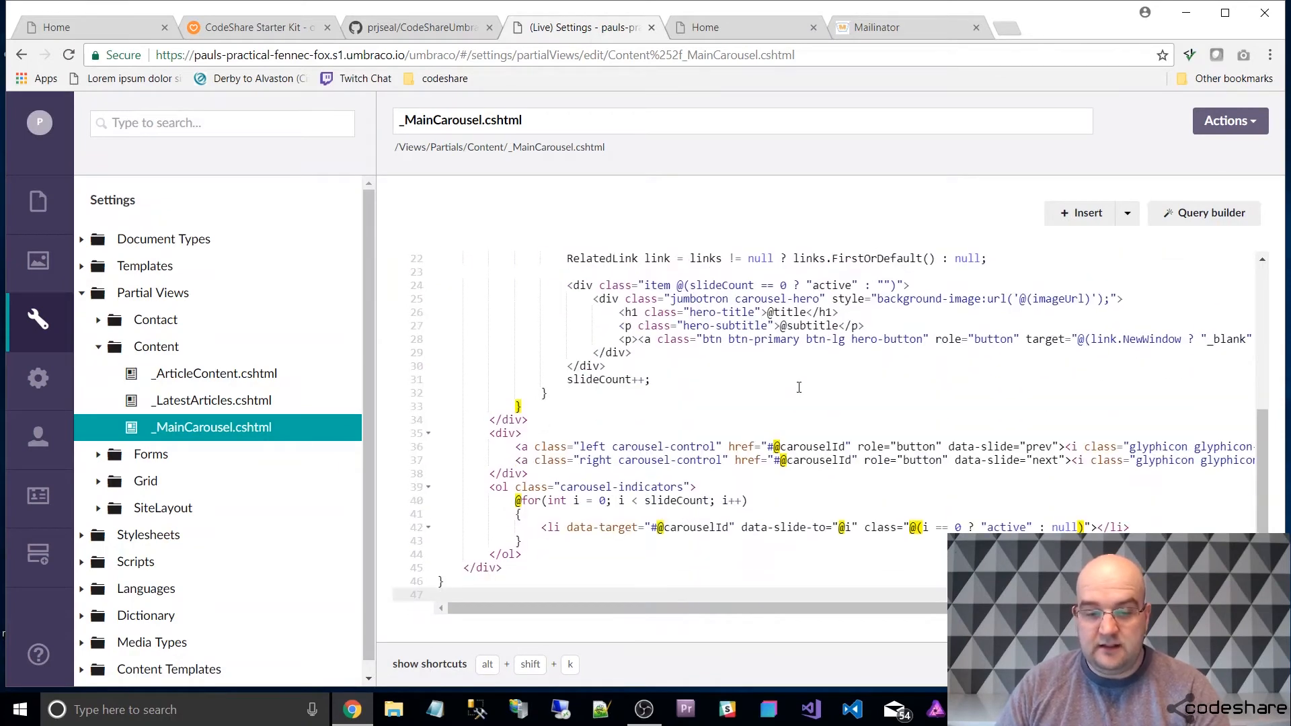
{"action": "scroll", "coordinate": [799, 387], "scroll_direction": "up", "scroll_amount": 4}
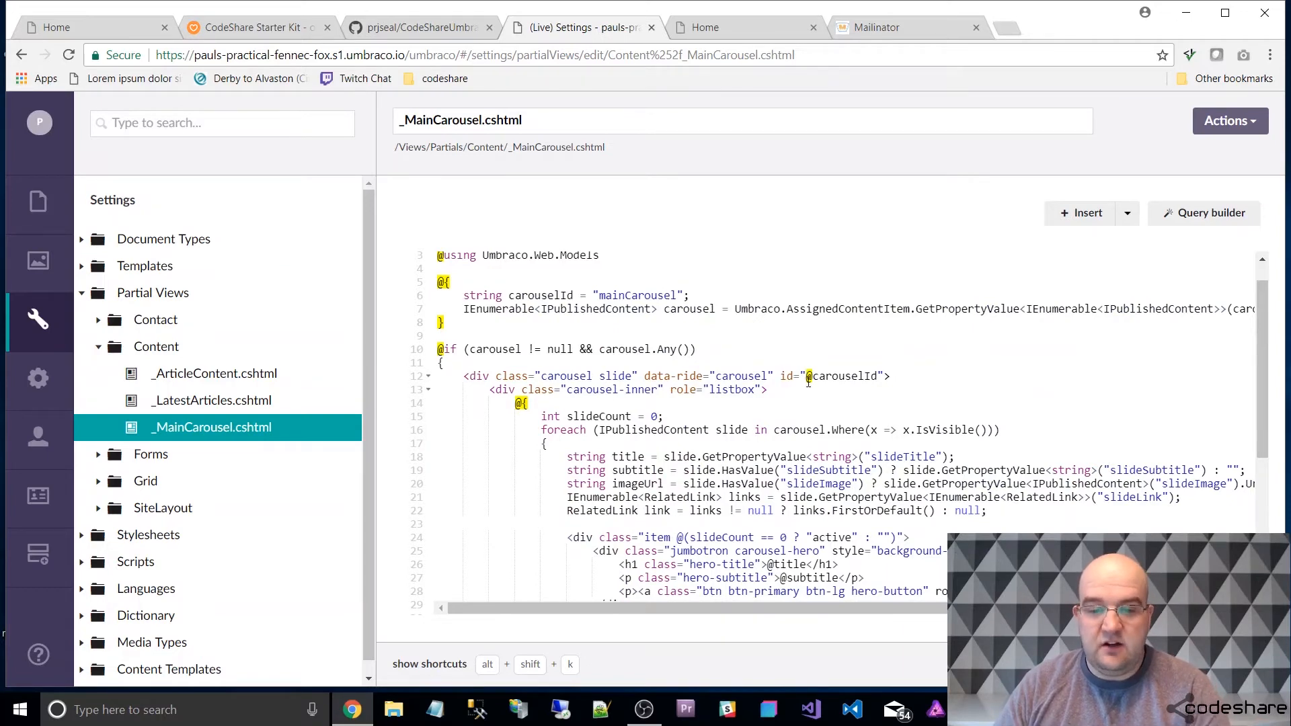
{"action": "scroll", "coordinate": [934, 307], "scroll_direction": "down", "scroll_amount": 3}
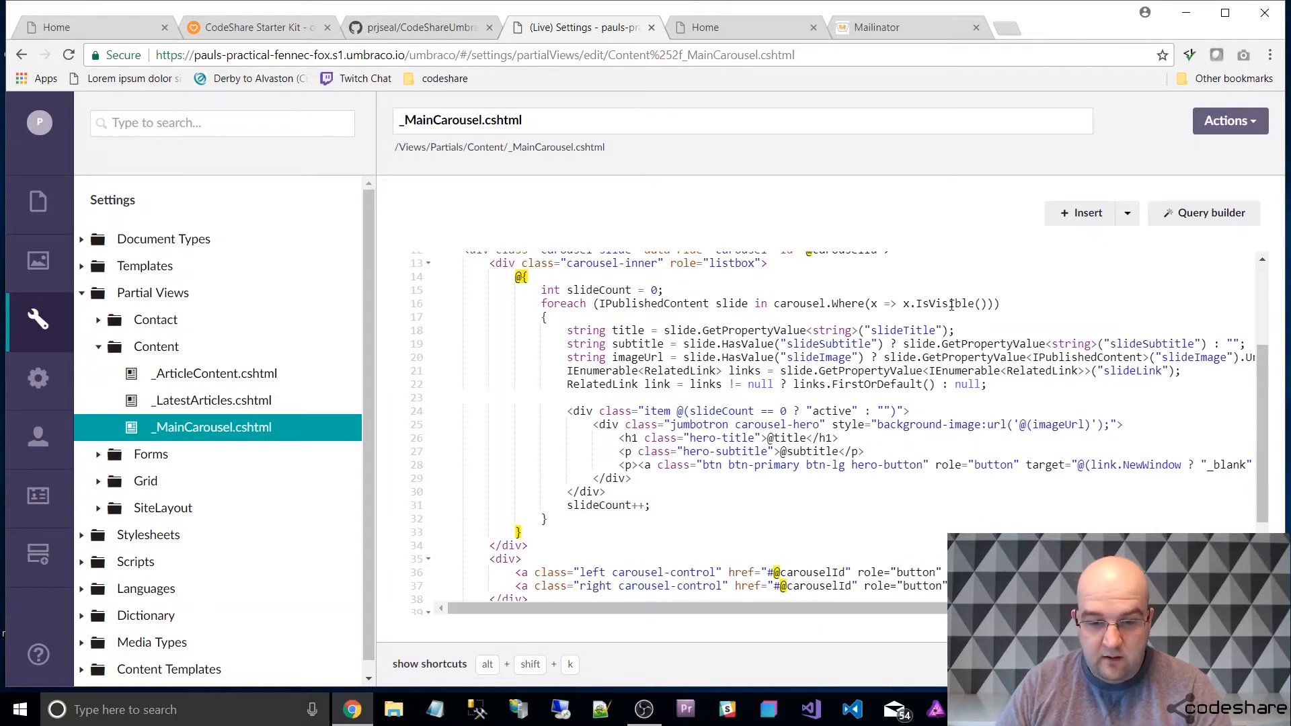
{"action": "scroll", "coordinate": [951, 304], "scroll_direction": "down", "scroll_amount": 2}
{"action": "scroll", "coordinate": [911, 315], "scroll_direction": "up", "scroll_amount": 3}
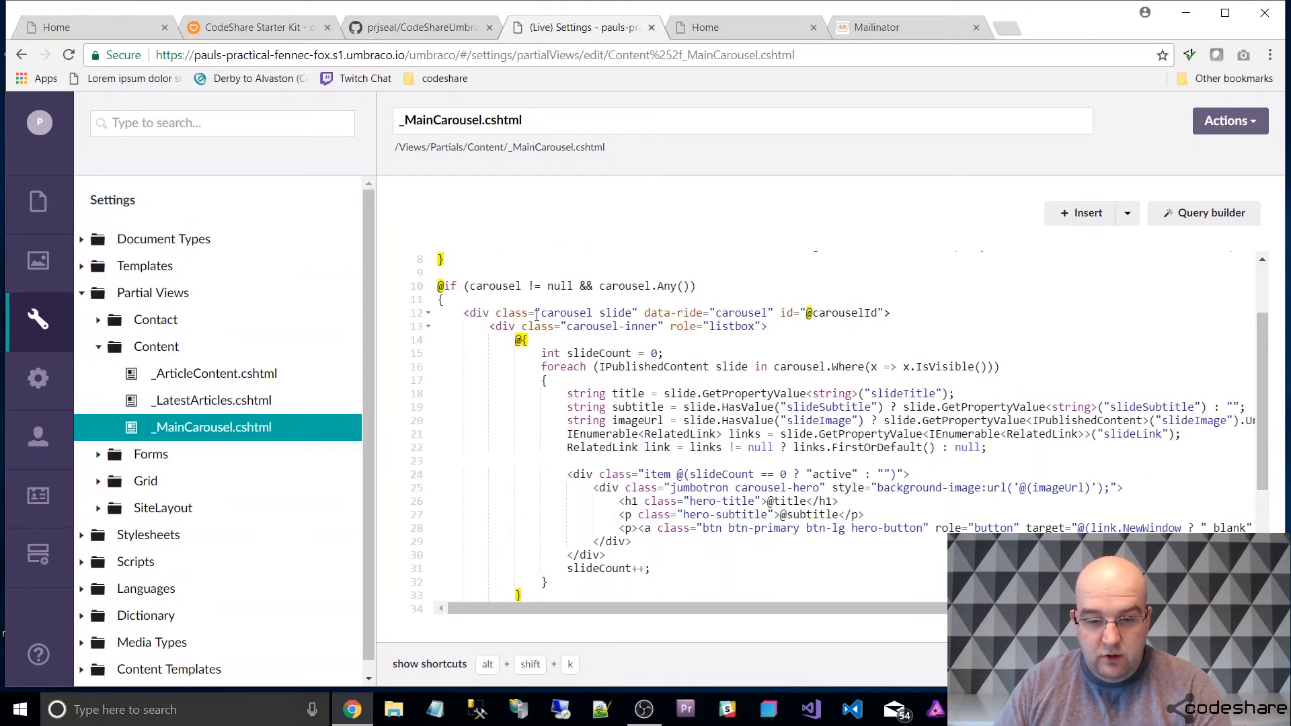
{"action": "scroll", "coordinate": [852, 394], "scroll_direction": "down", "scroll_amount": 3}
{"action": "scroll", "coordinate": [866, 435], "scroll_direction": "up", "scroll_amount": 2}
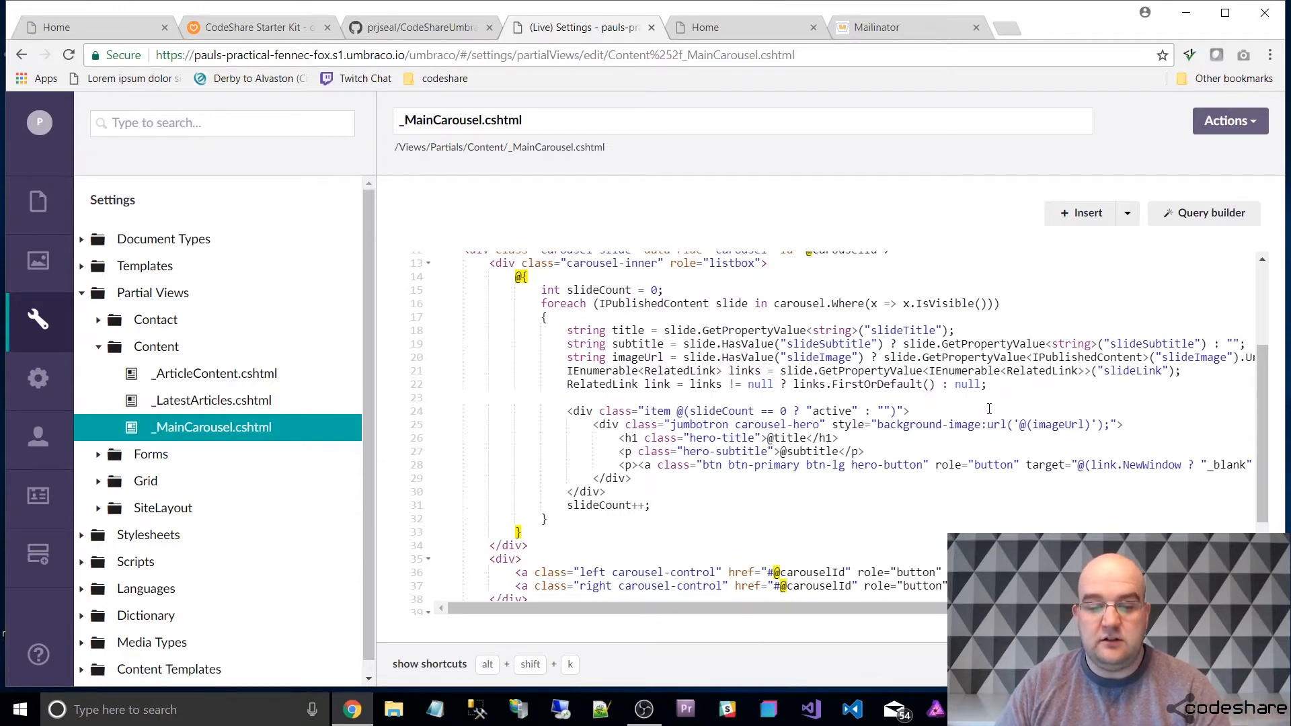
{"action": "scroll", "coordinate": [995, 406], "scroll_direction": "down", "scroll_amount": 3}
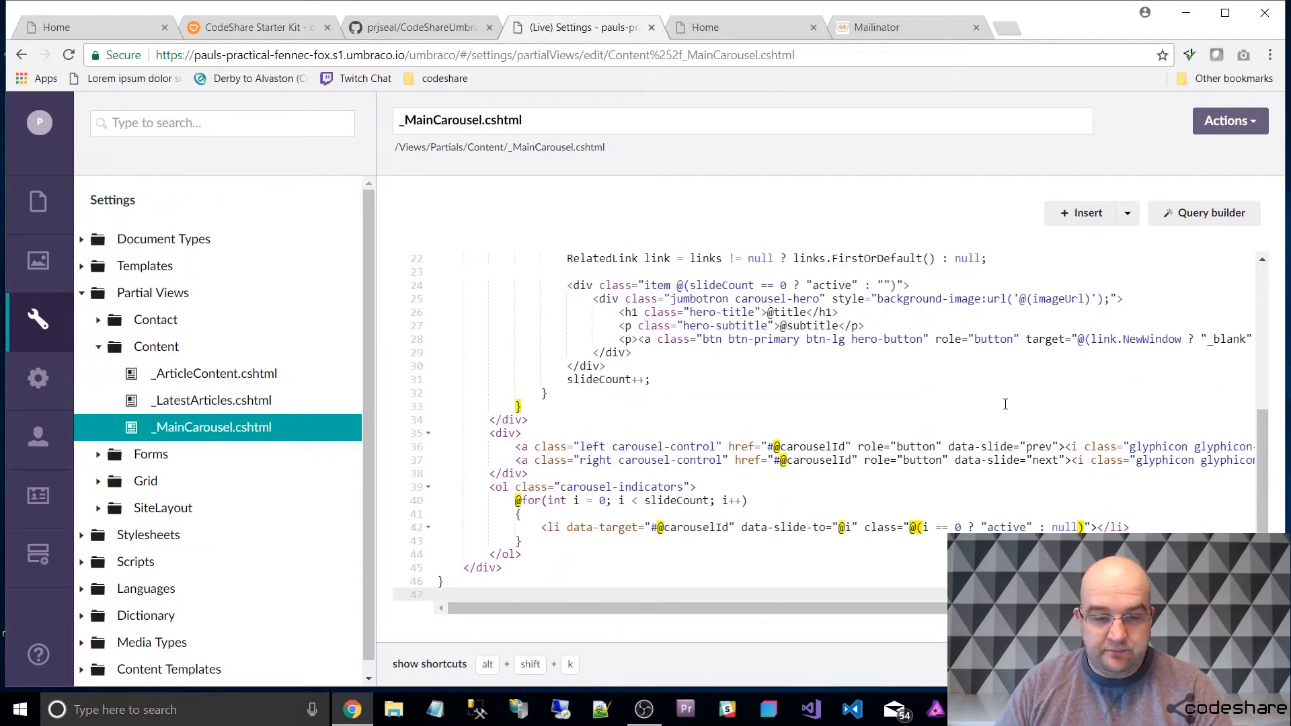
{"action": "scroll", "coordinate": [1002, 404], "scroll_direction": "up", "scroll_amount": 7}
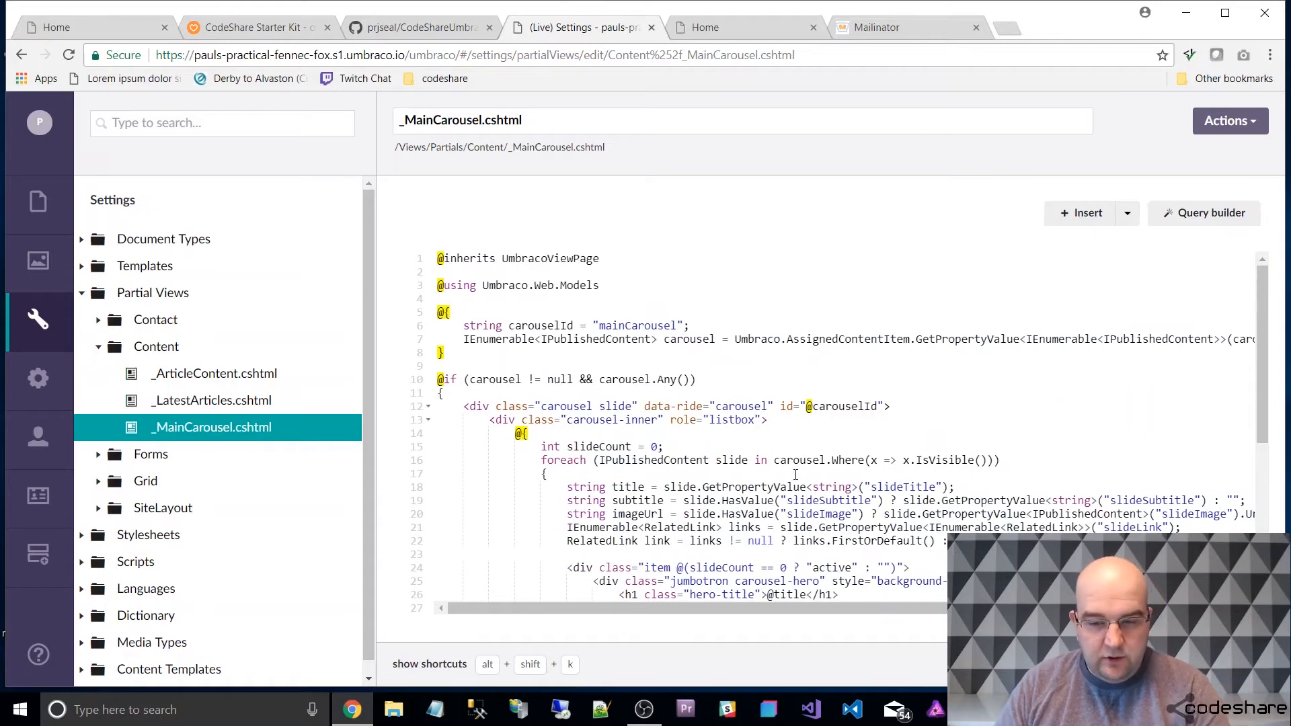
Open the _LatestArticles.cshtml partial view and examine its article query and list markup.
{"action": "left_click", "coordinate": [178, 400]}
{"action": "scroll", "coordinate": [766, 362], "scroll_direction": "down", "scroll_amount": 4}
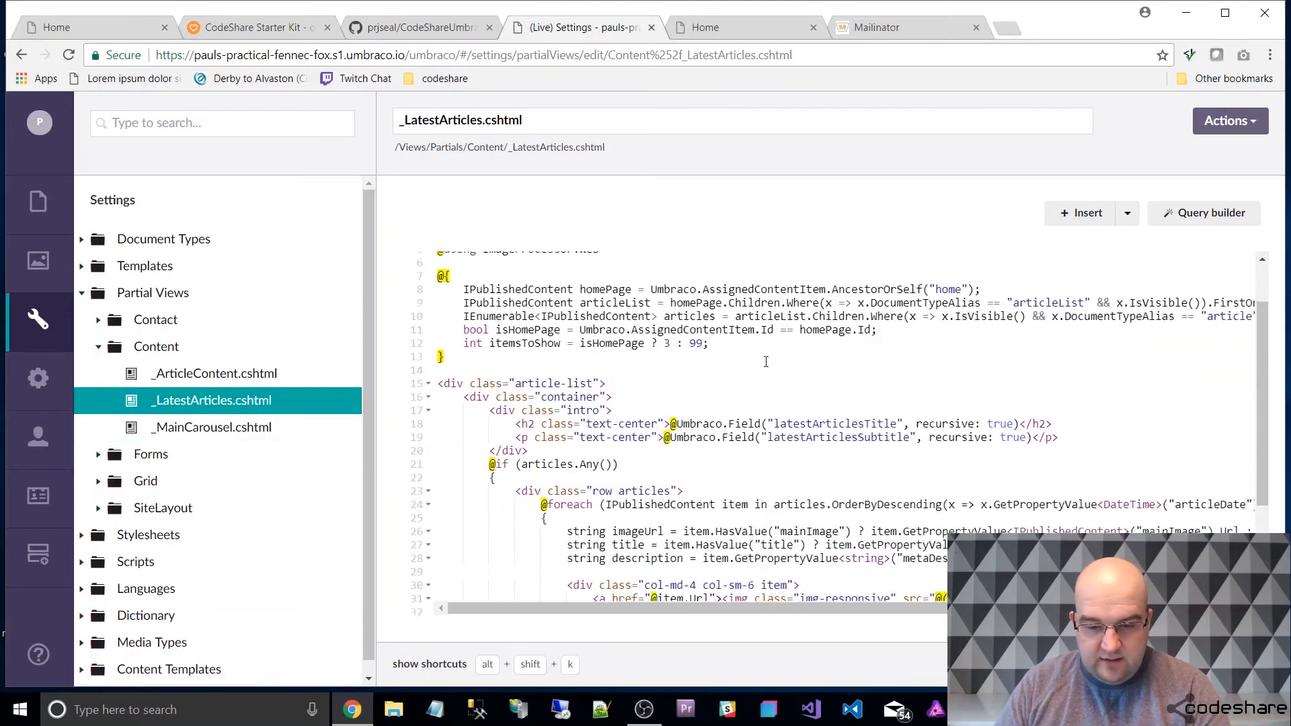
{"action": "scroll", "coordinate": [839, 399], "scroll_direction": "up", "scroll_amount": 4}
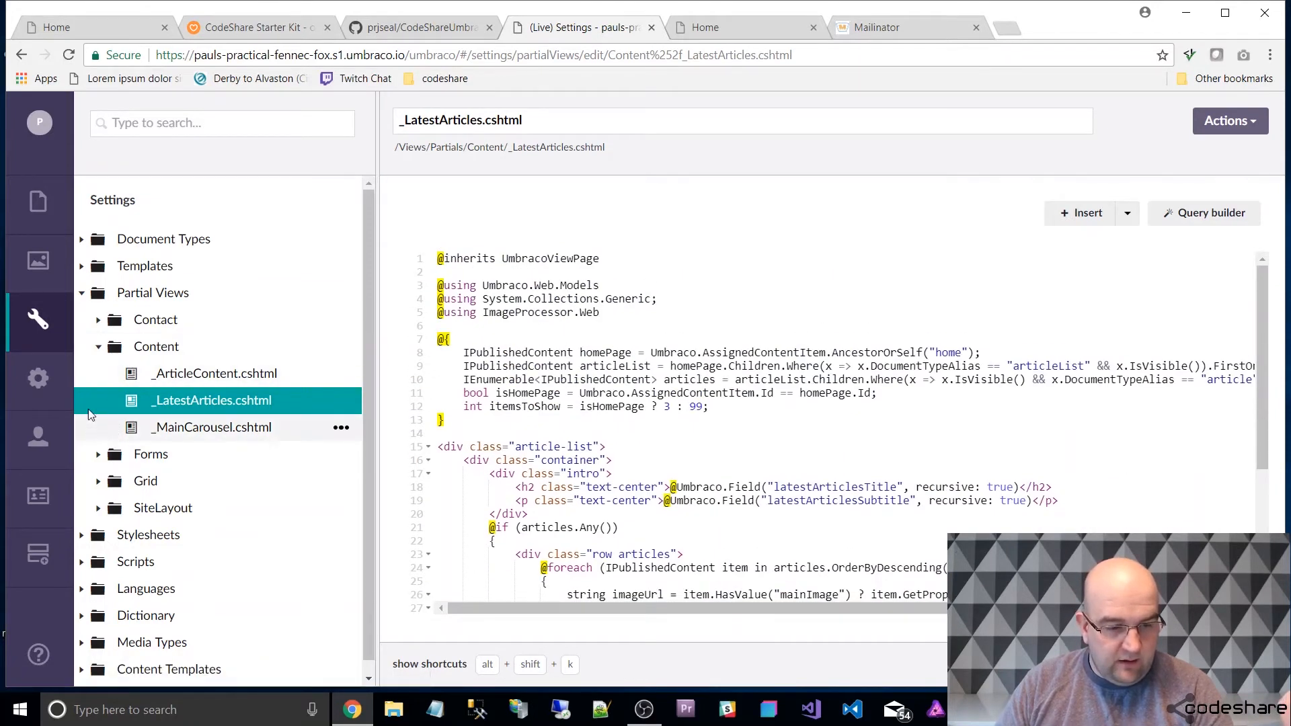
Go back to the Home node in the Content section and view its Latest Articles Title and Subtitle fields.
{"action": "left_click", "coordinate": [73, 227]}
{"action": "left_click", "coordinate": [168, 269]}
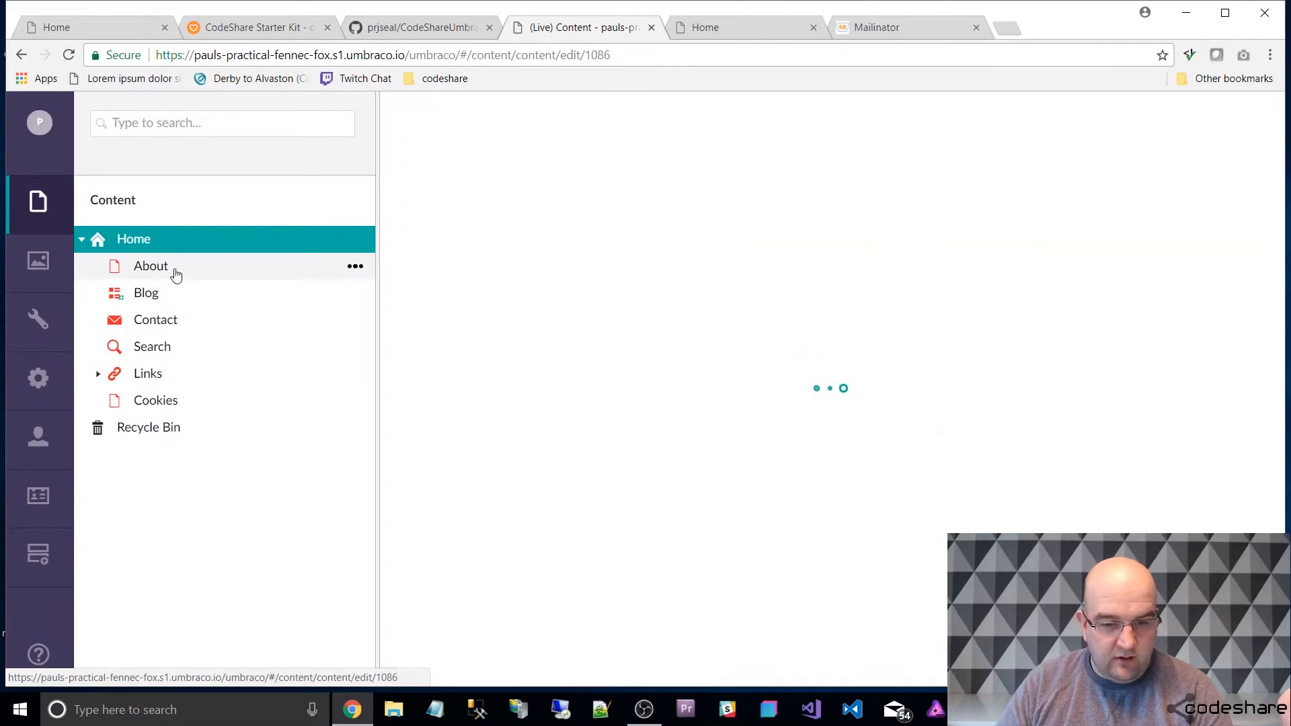
{"action": "left_click", "coordinate": [151, 243]}
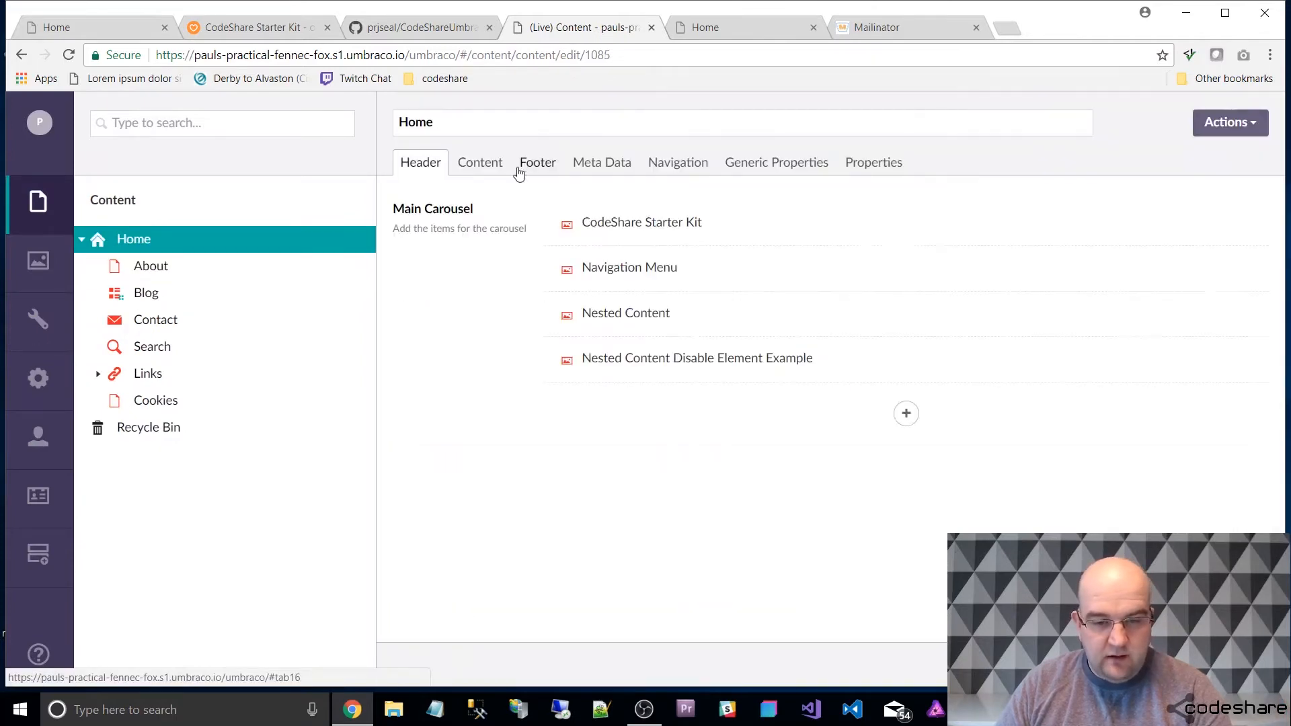
{"action": "left_click", "coordinate": [480, 162]}
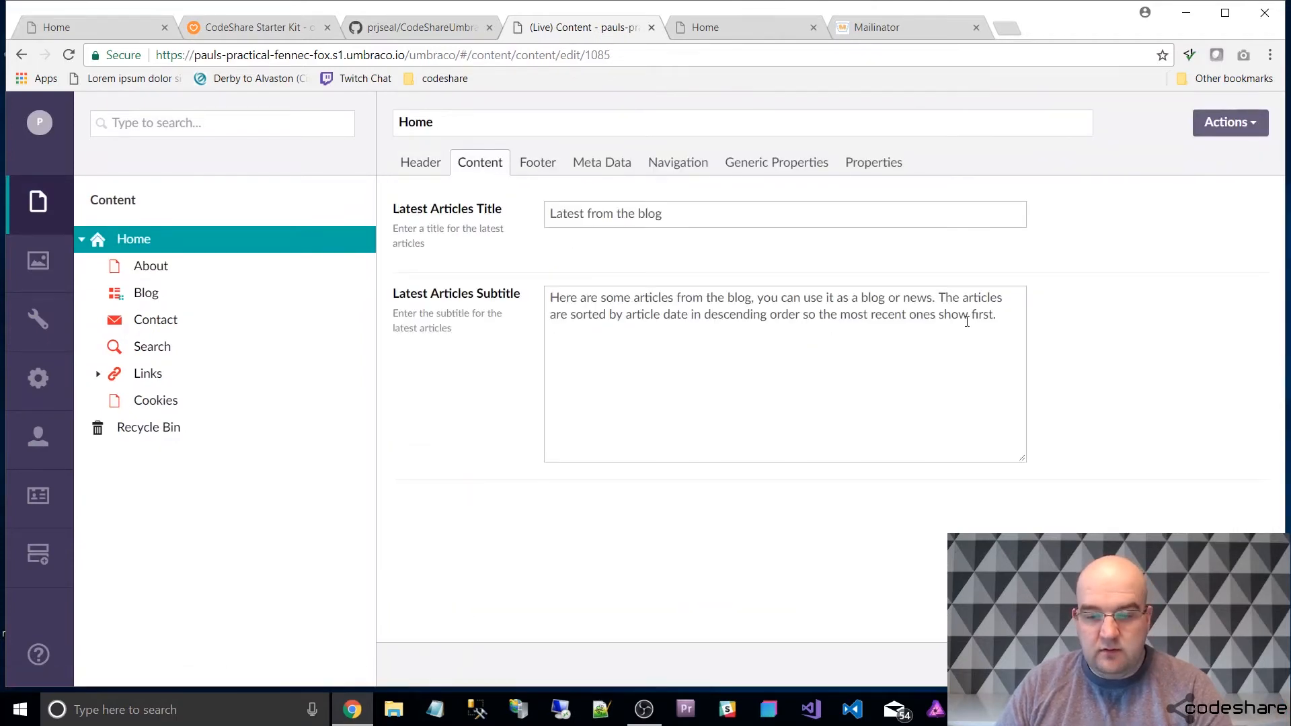
Compare the Home node's Latest Articles title and subtitle with the blog section on the live home page.
{"action": "left_click", "coordinate": [1001, 312]}
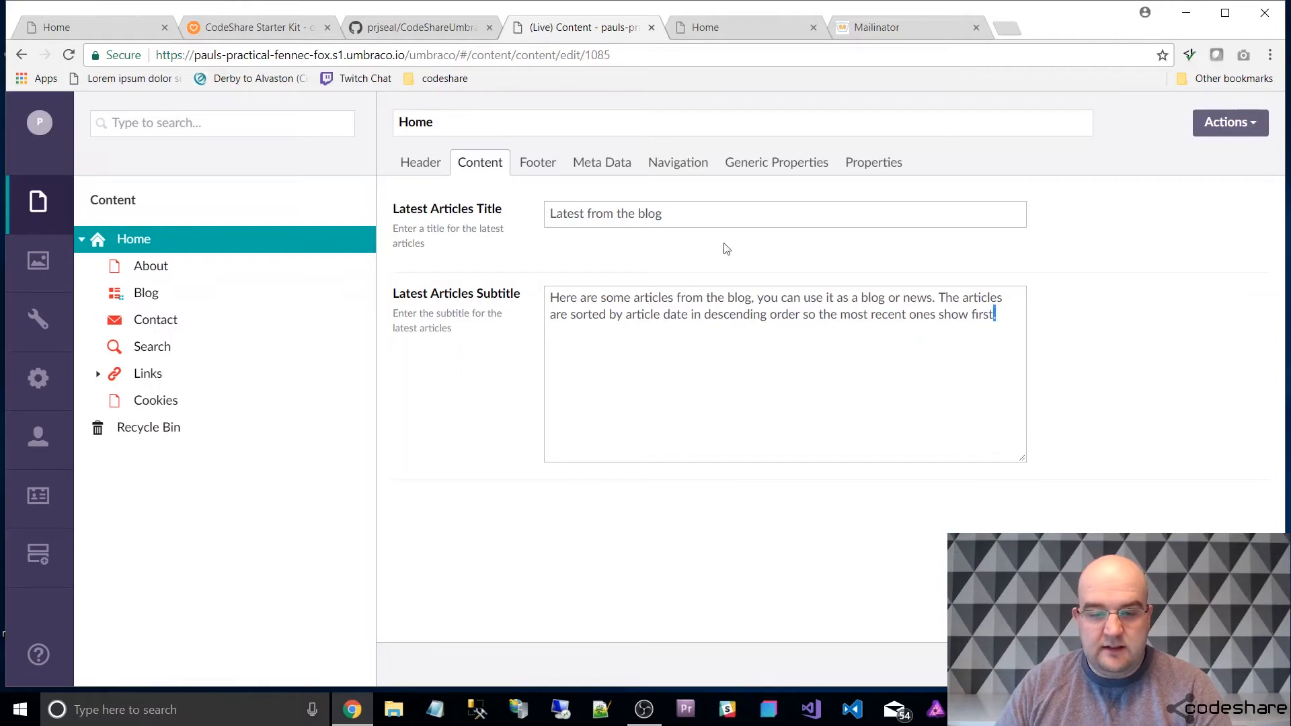
{"action": "left_click", "coordinate": [710, 17]}
{"action": "scroll", "coordinate": [680, 201], "scroll_direction": "down", "scroll_amount": 7}
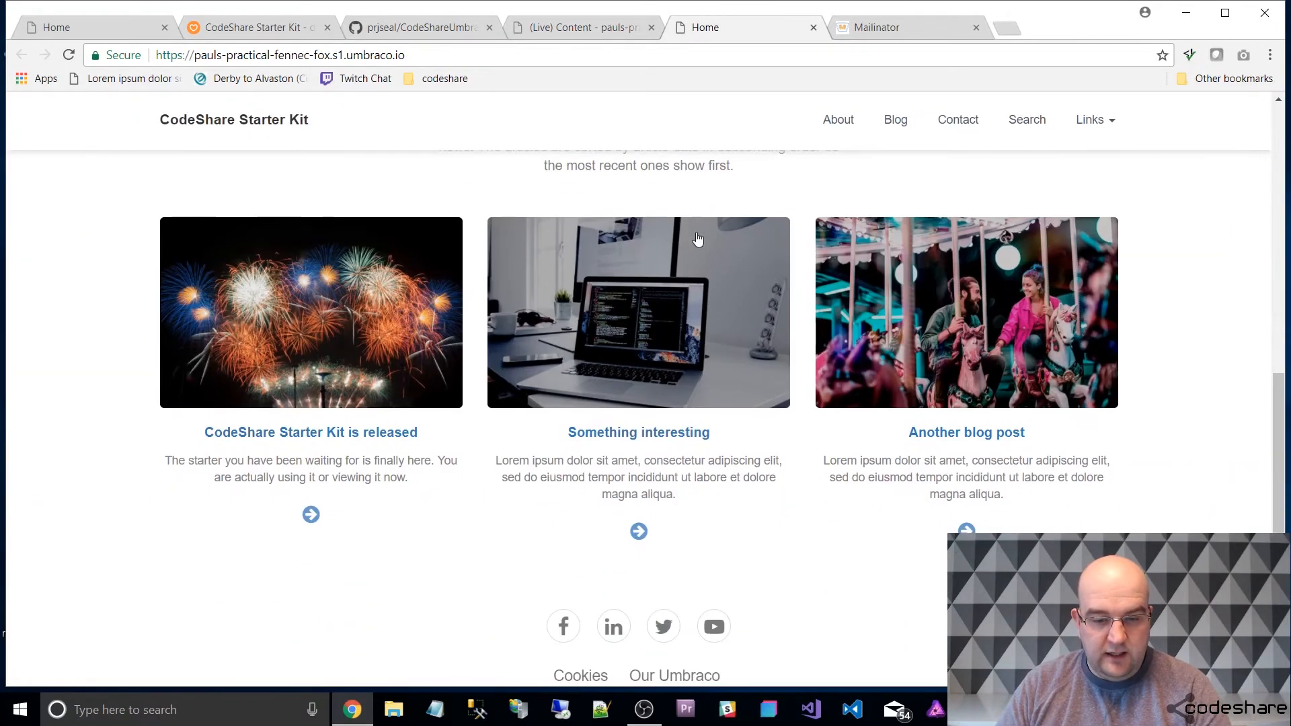
{"action": "scroll", "coordinate": [716, 243], "scroll_direction": "up", "scroll_amount": 3}
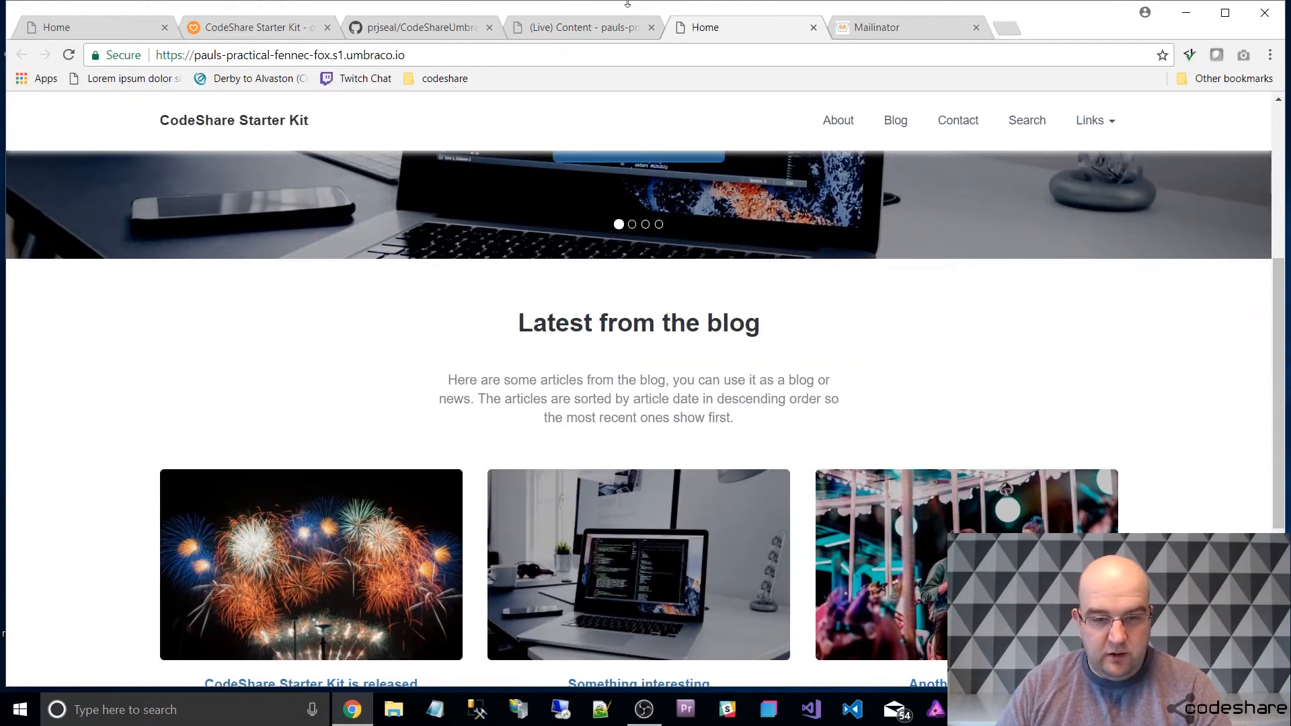
{"action": "left_click", "coordinate": [617, 28]}
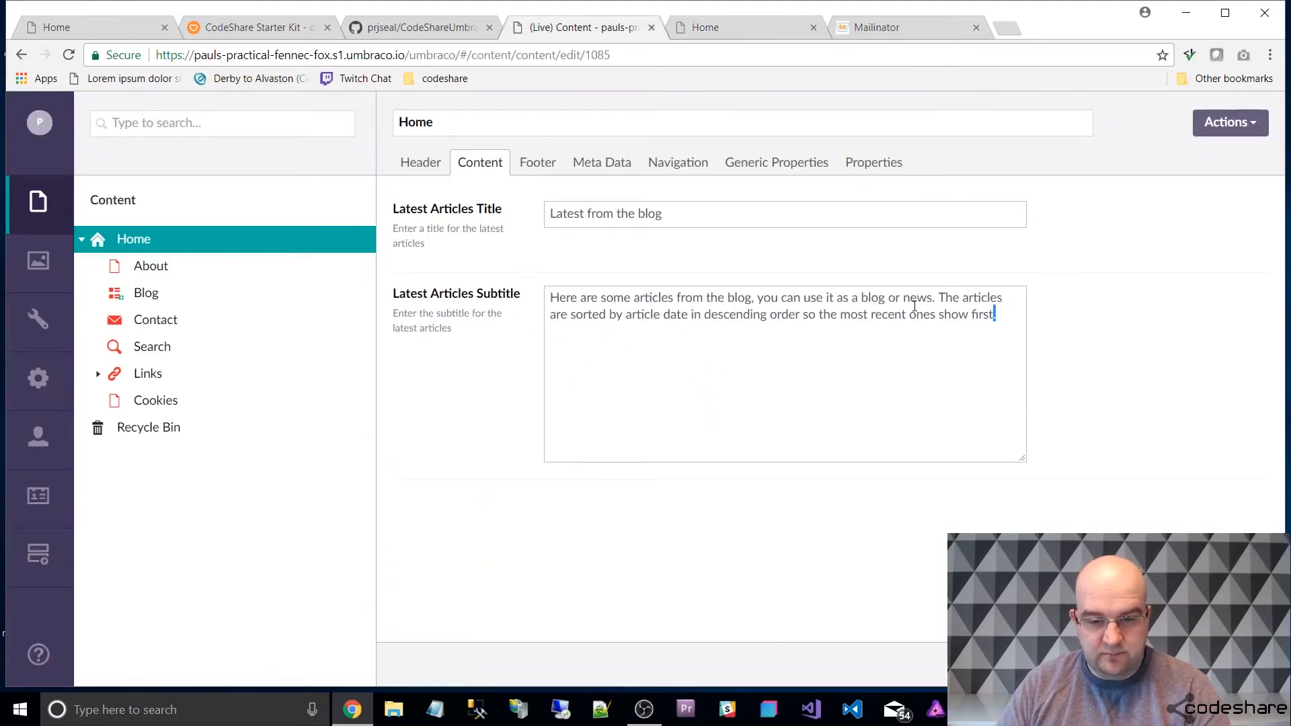
Review the Home node's Footer Title, Footer Links and Footer Social Links against the footer on the live home page.
{"action": "left_click", "coordinate": [530, 164]}
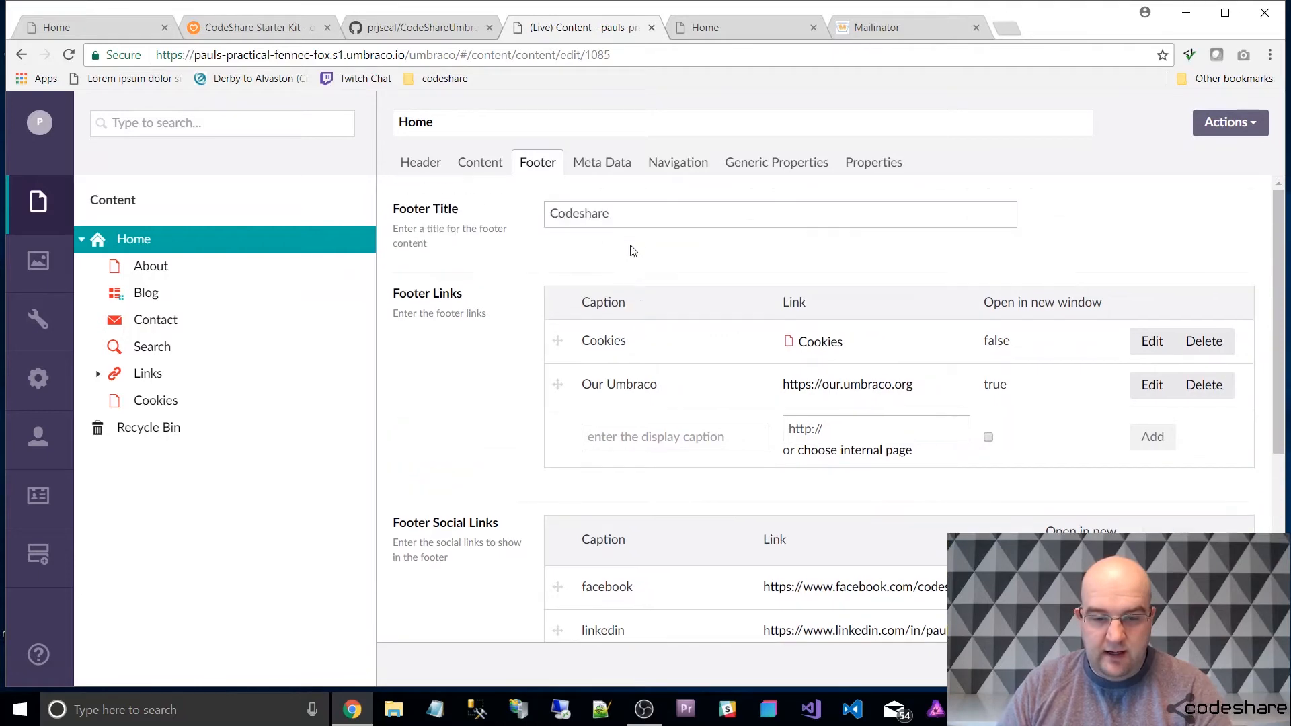
{"action": "left_click", "coordinate": [693, 28]}
{"action": "scroll", "coordinate": [445, 327], "scroll_direction": "down", "scroll_amount": 5}
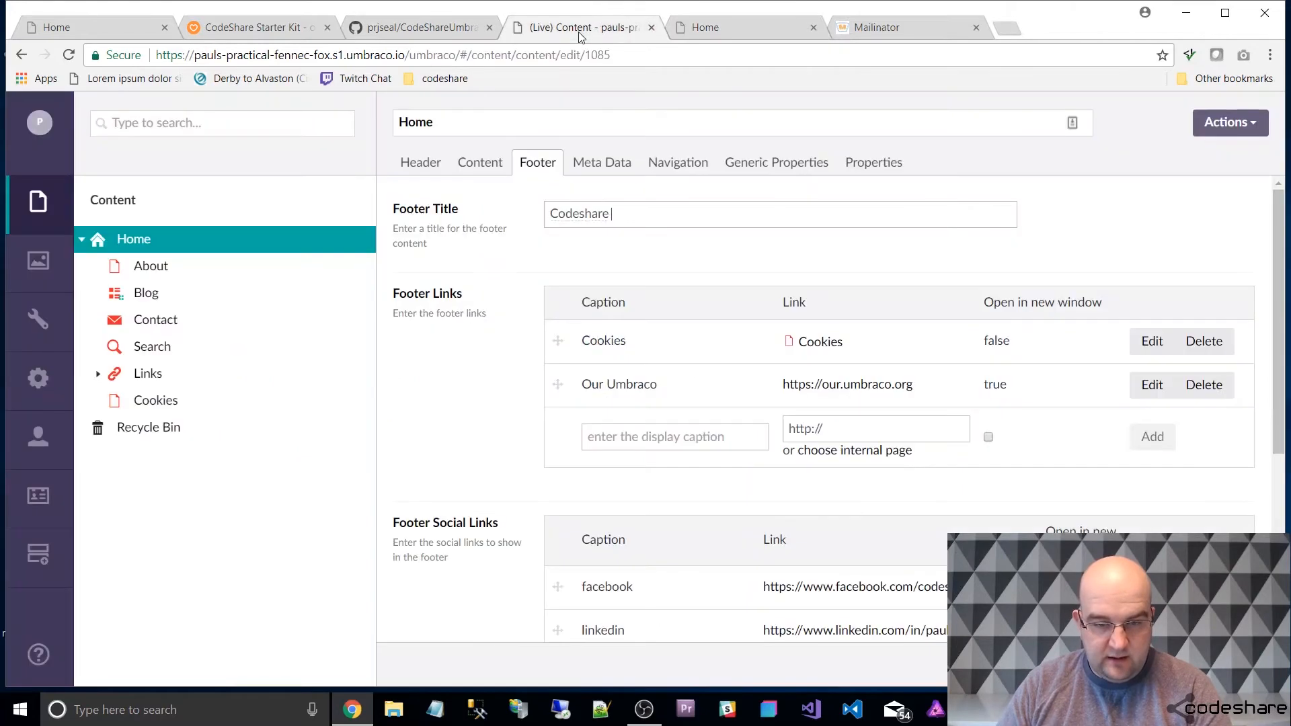
{"action": "left_click", "coordinate": [582, 30]}
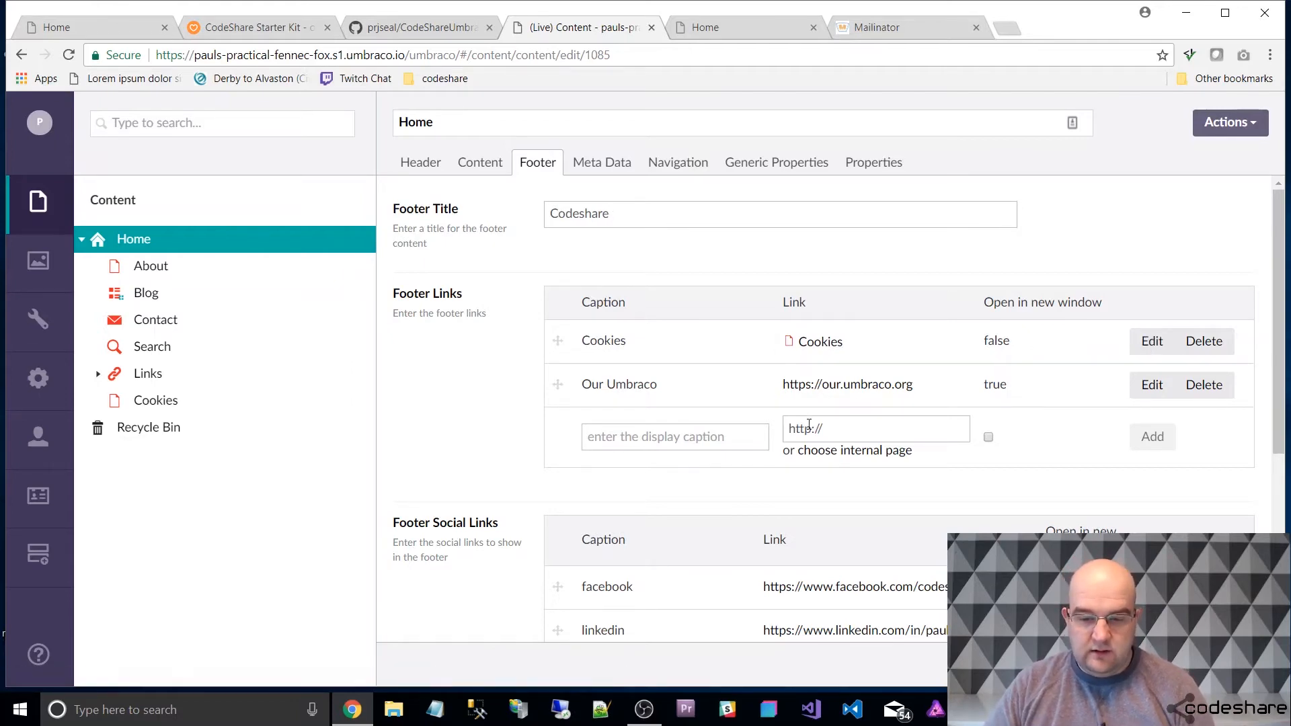
{"action": "scroll", "coordinate": [759, 463], "scroll_direction": "down", "scroll_amount": 4}
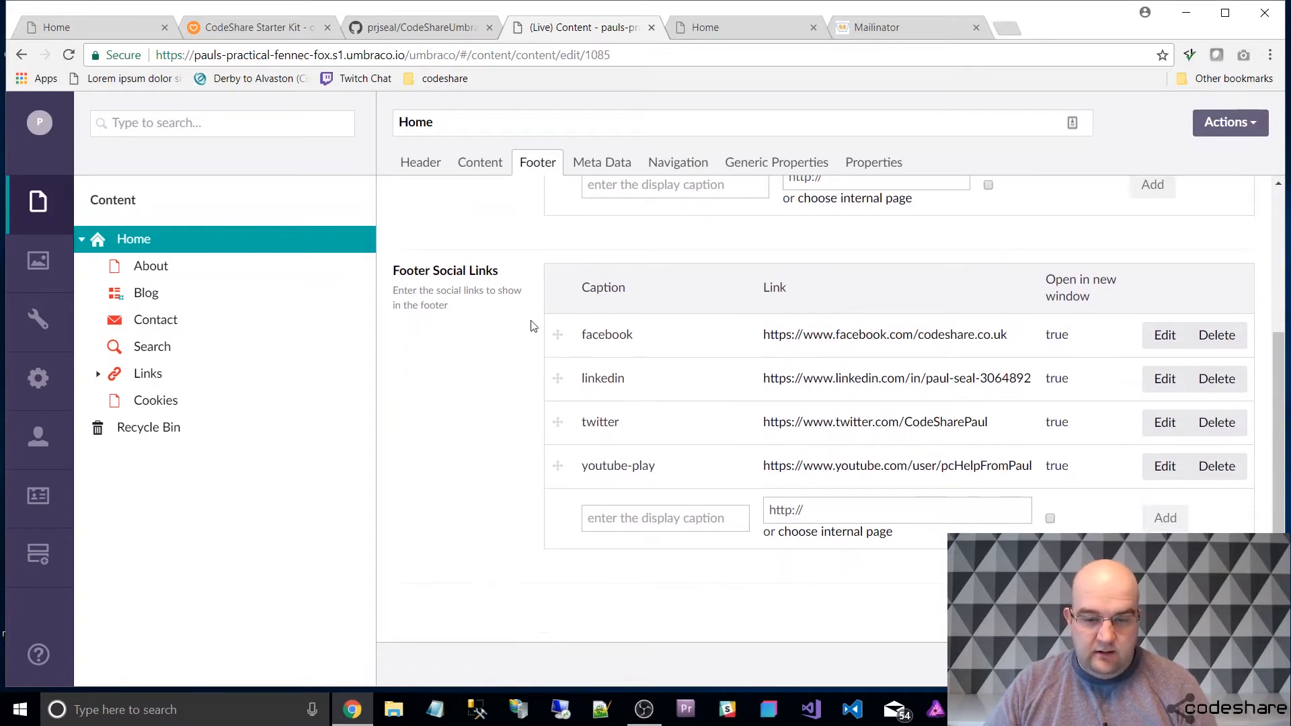
{"action": "scroll", "coordinate": [523, 311], "scroll_direction": "up", "scroll_amount": 1}
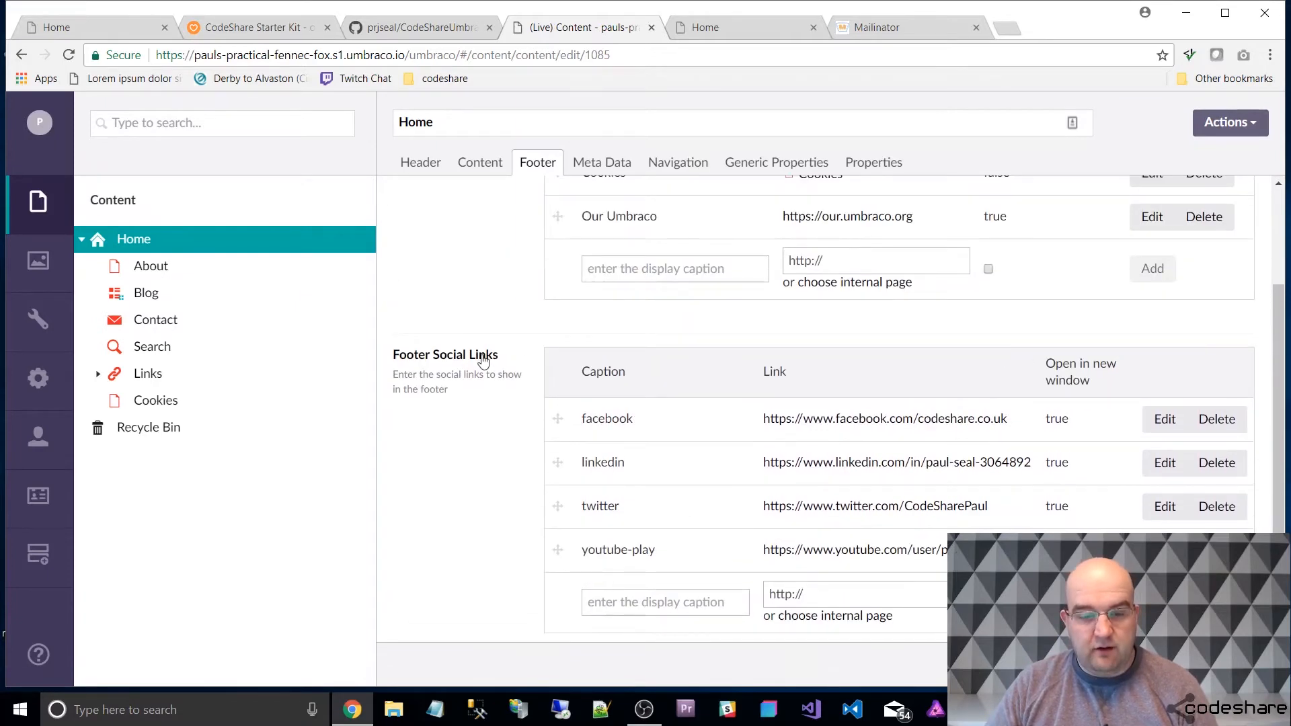
{"action": "scroll", "coordinate": [546, 363], "scroll_direction": "down", "scroll_amount": 2}
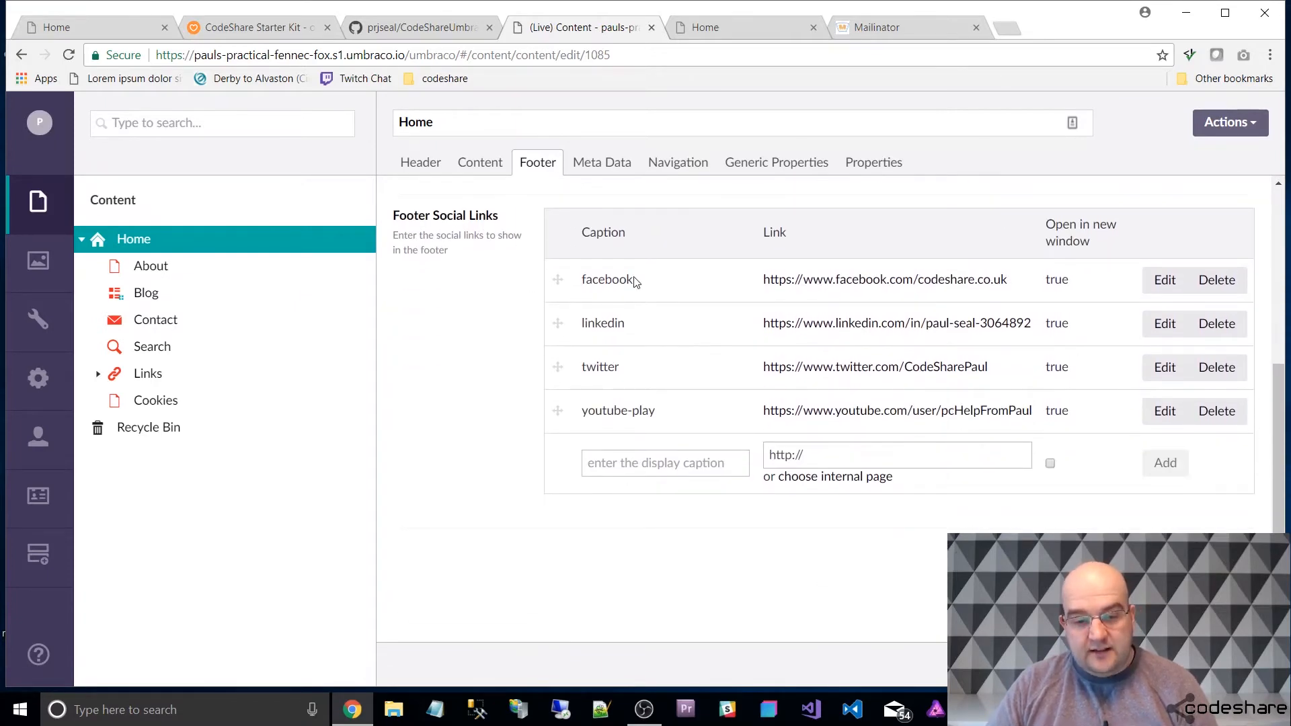
Highlight the facebook caption and inspect the Facebook icon on the live page, expanding its link element to see the icon class.
{"action": "left_click_drag", "start_coordinate": [635, 281], "coordinate": [583, 291]}
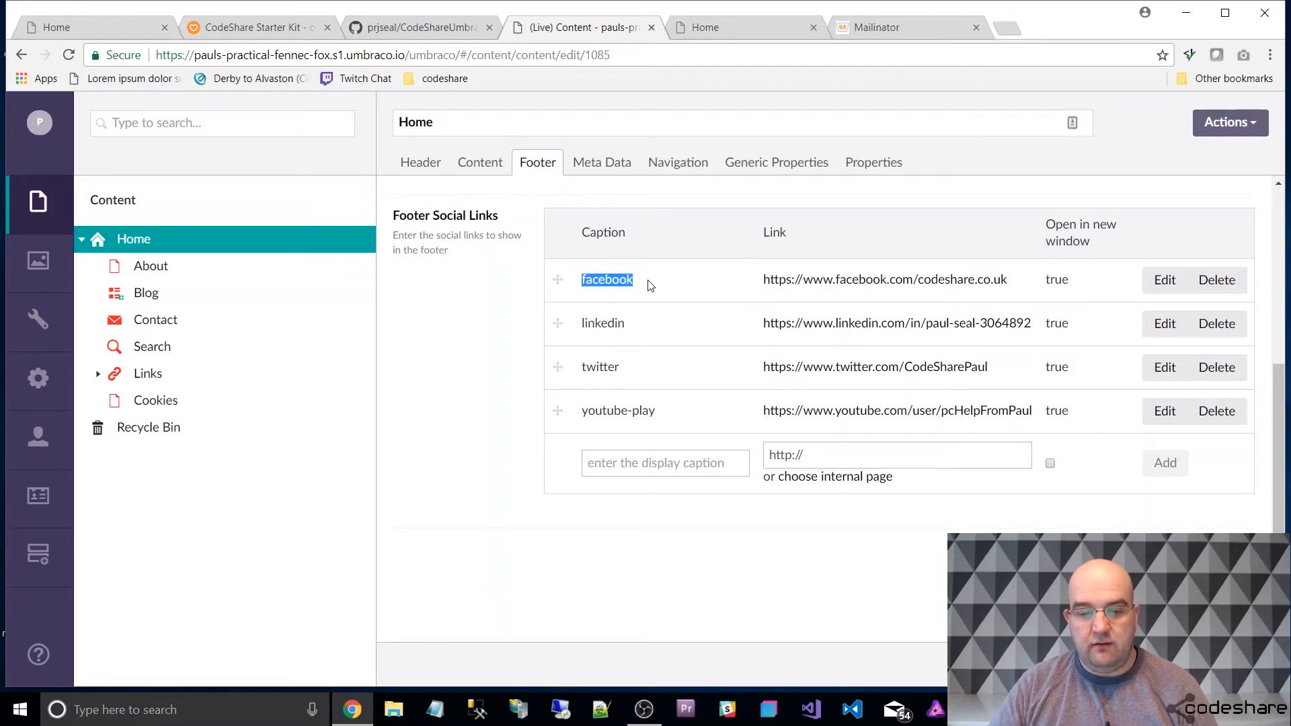
{"action": "left_click", "coordinate": [729, 27]}
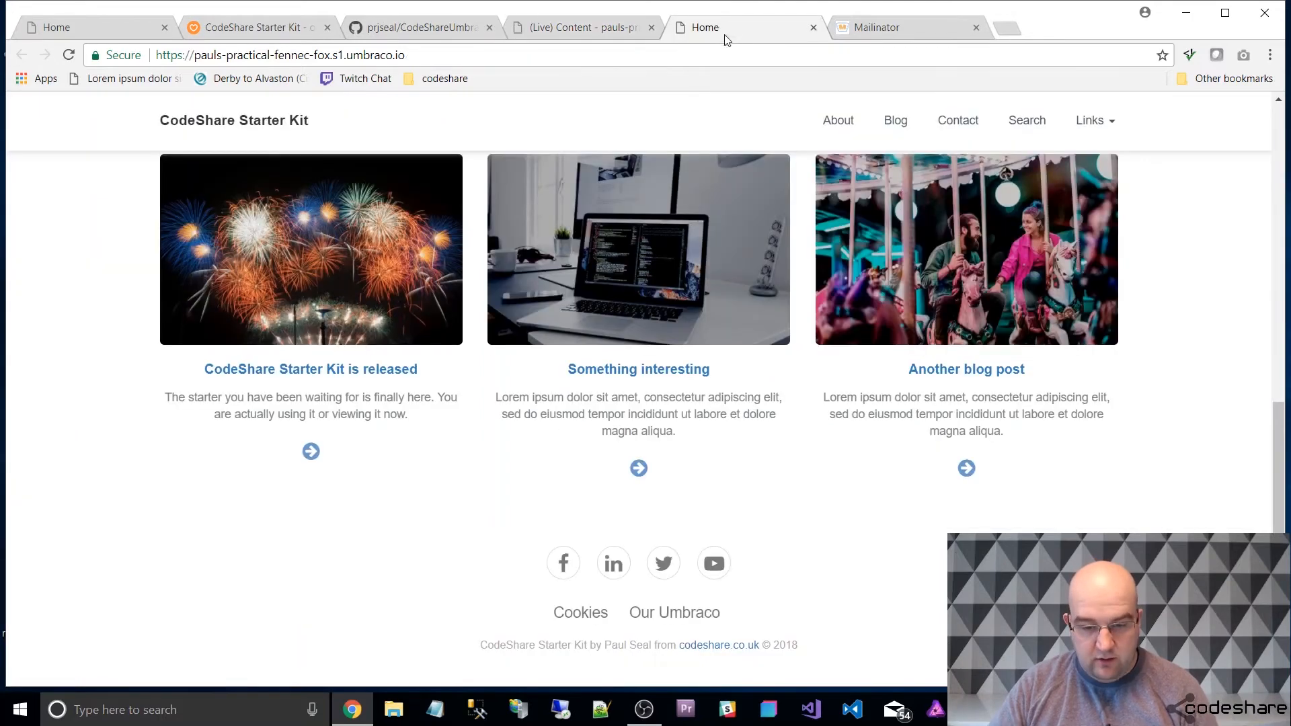
{"action": "right_click", "coordinate": [571, 566]}
{"action": "left_click", "coordinate": [610, 554]}
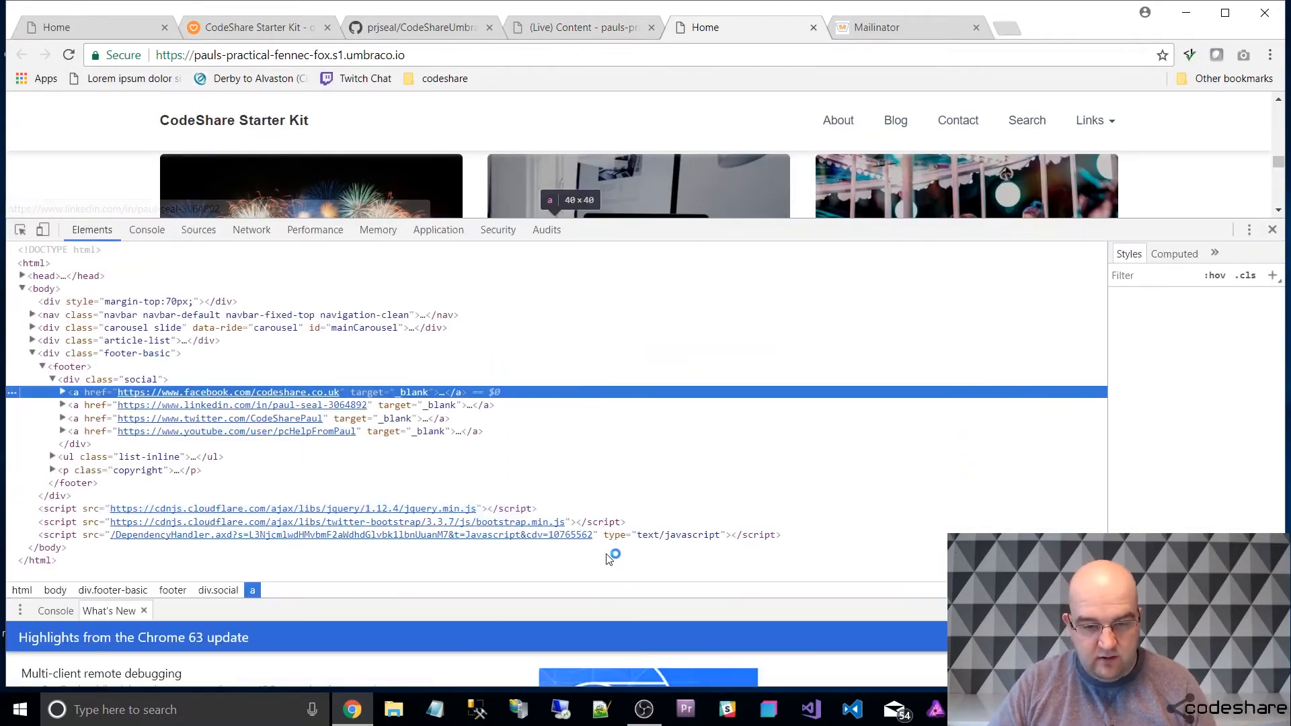
{"action": "left_click", "coordinate": [63, 392]}
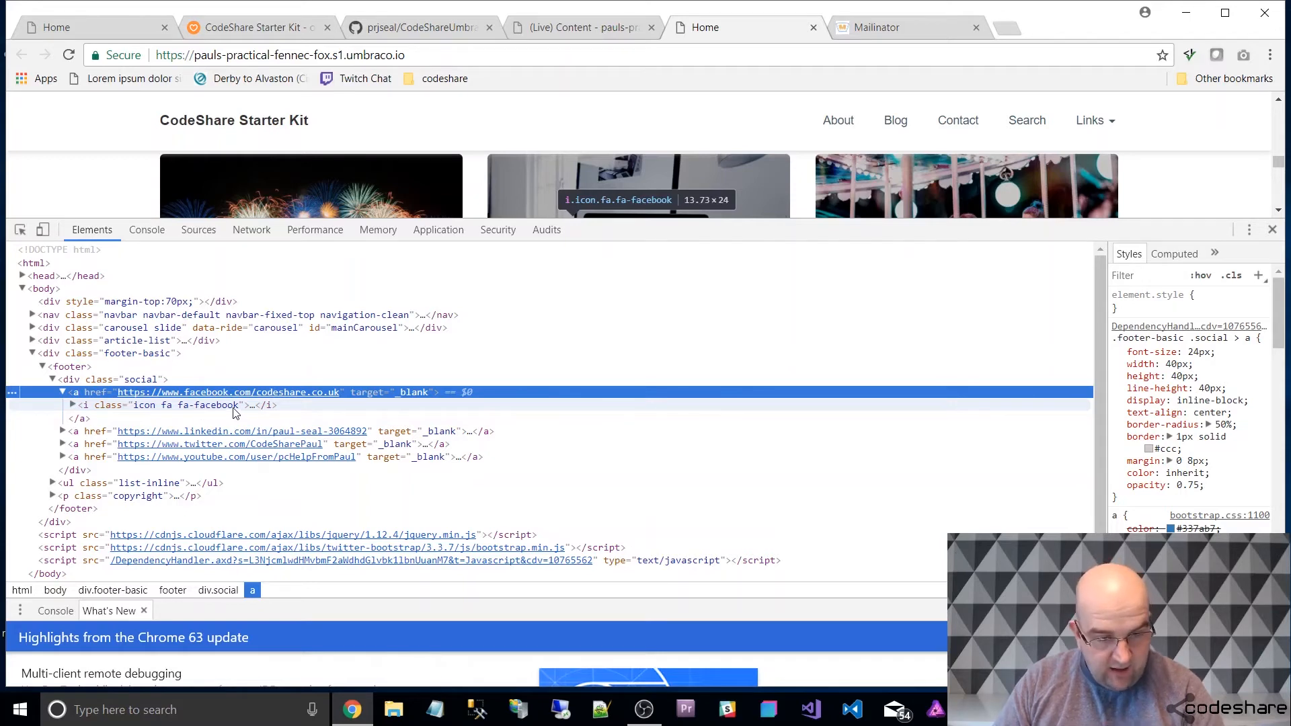
{"action": "left_click", "coordinate": [611, 28]}
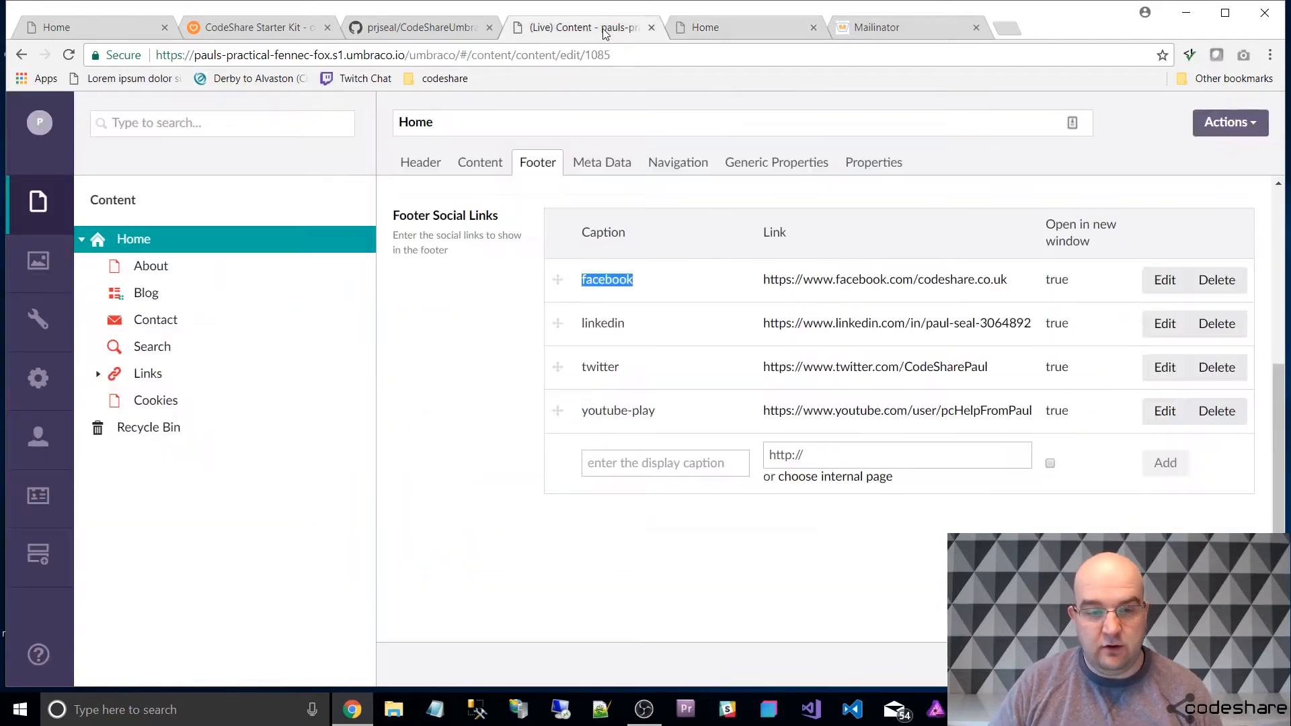
{"action": "left_click", "coordinate": [651, 464]}
{"action": "type", "text": "c"}
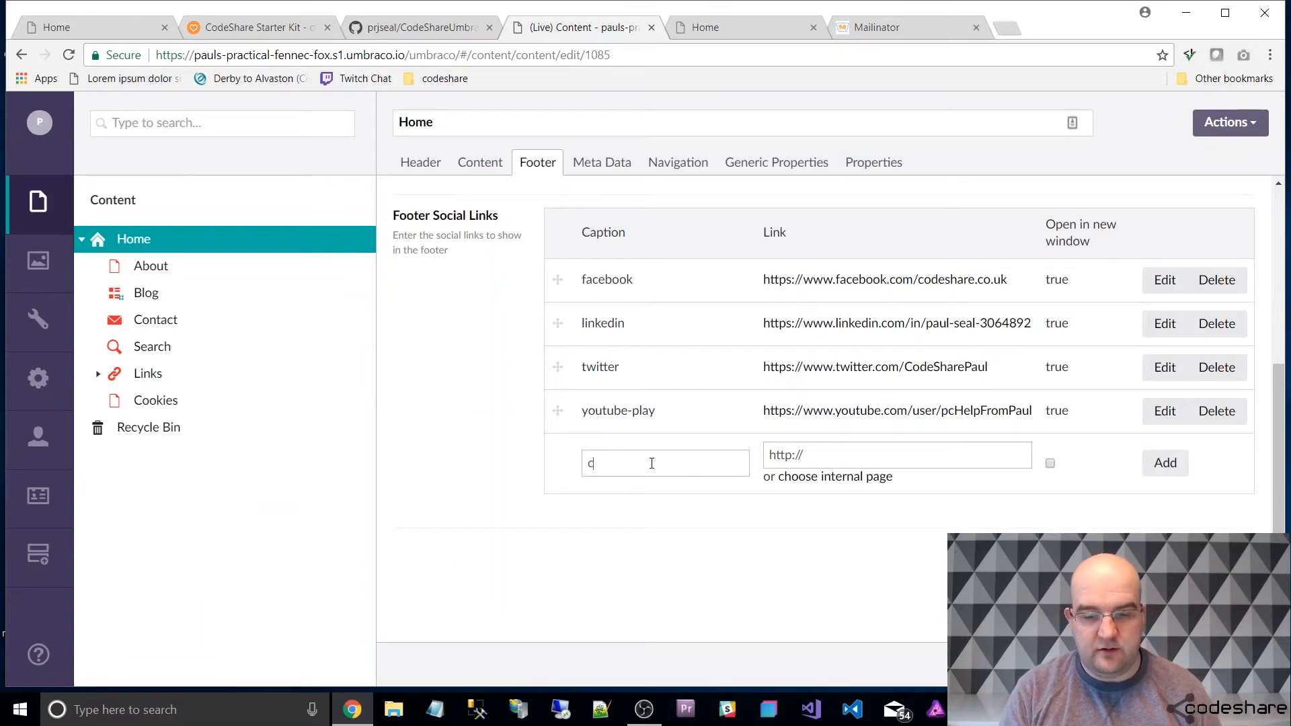
{"action": "type", "text": "ross"}
{"action": "key", "text": "Tab"}
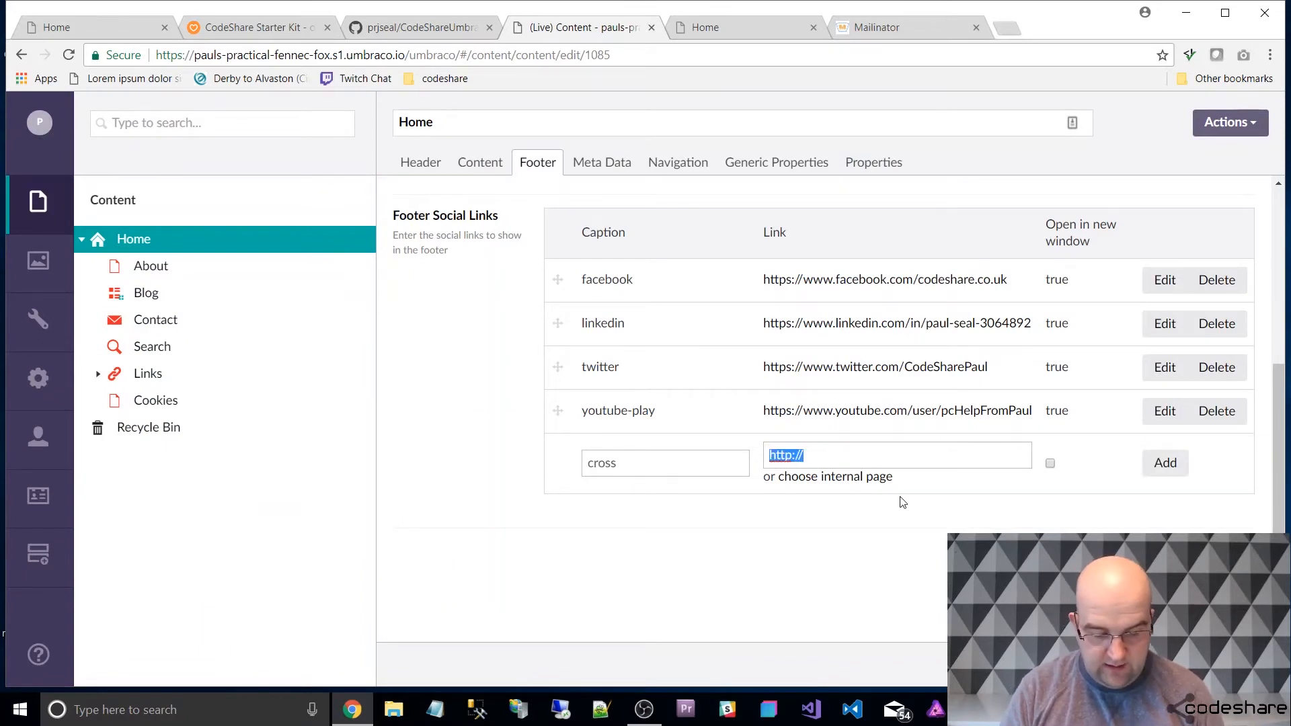
{"action": "type", "text": "htt"}
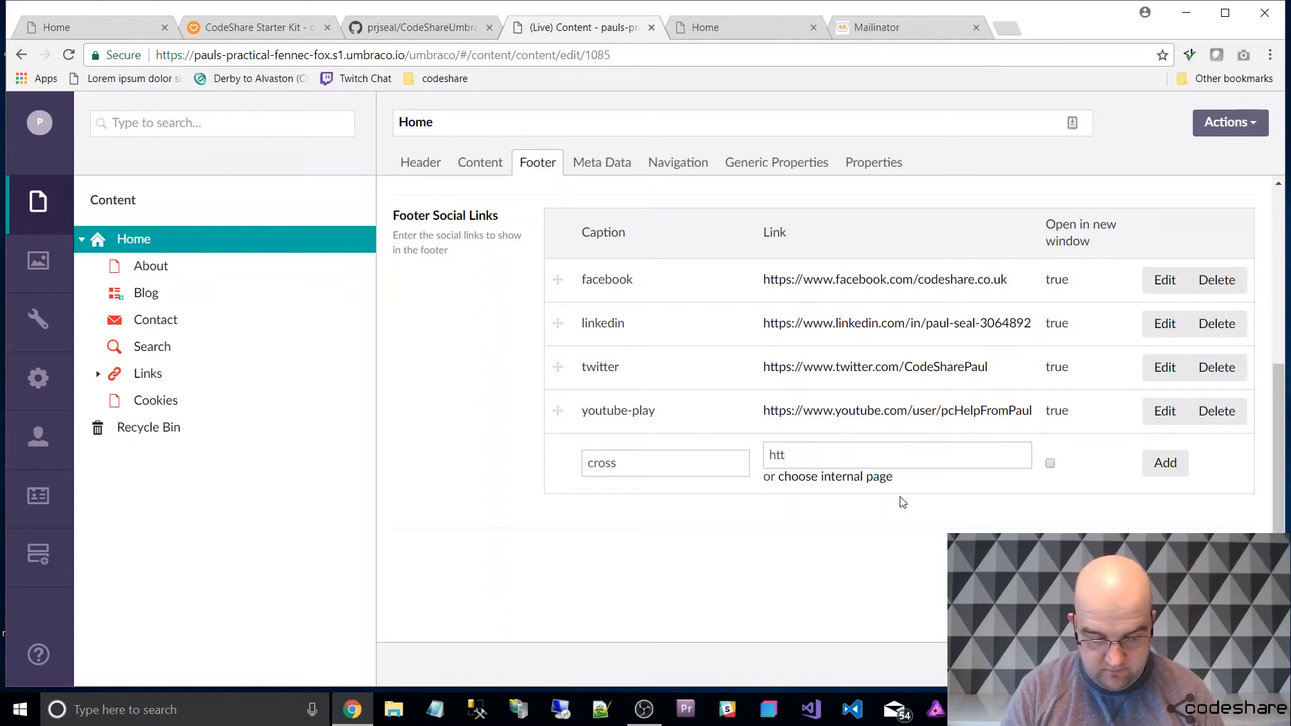
{"action": "type", "text": "ps://www."}
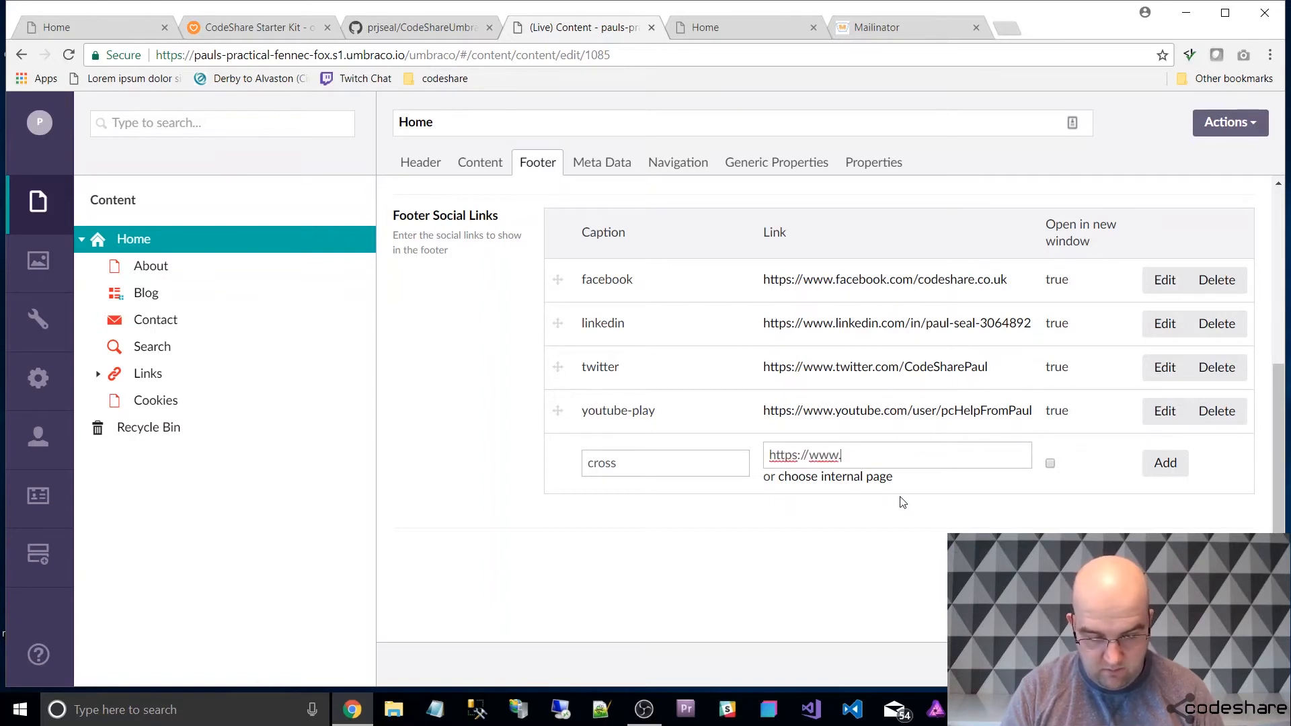
{"action": "type", "text": "google.com"}
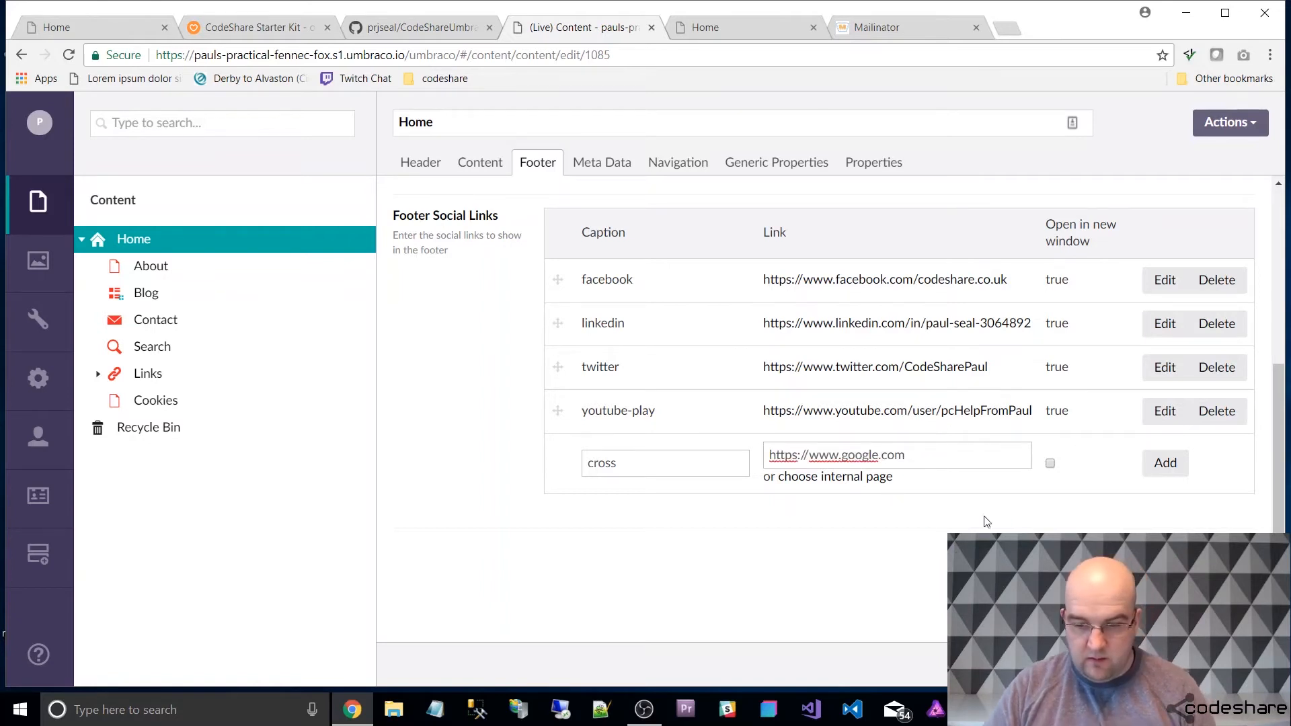
{"action": "left_click", "coordinate": [1049, 463]}
{"action": "left_click", "coordinate": [1162, 463]}
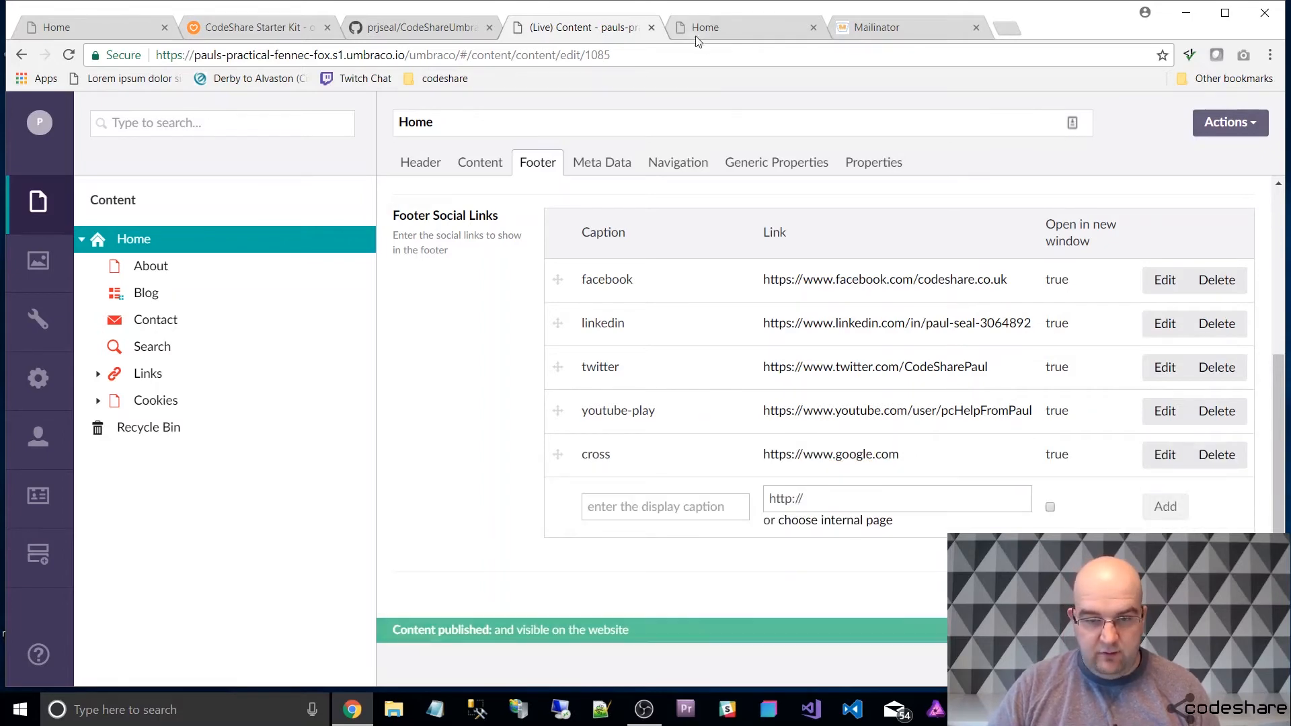
Close the developer tools on the live home page, check the footer's social icons, and return to the backoffice.
{"action": "left_click", "coordinate": [716, 30]}
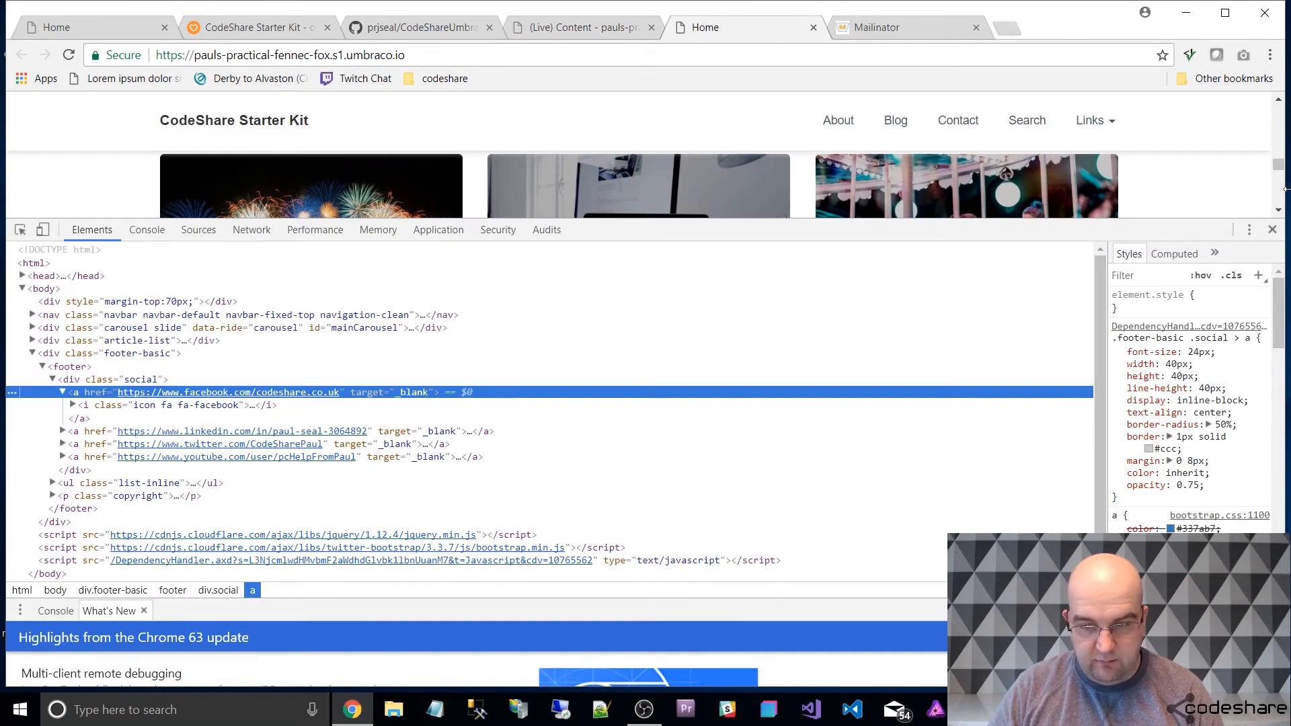
{"action": "left_click", "coordinate": [1272, 229]}
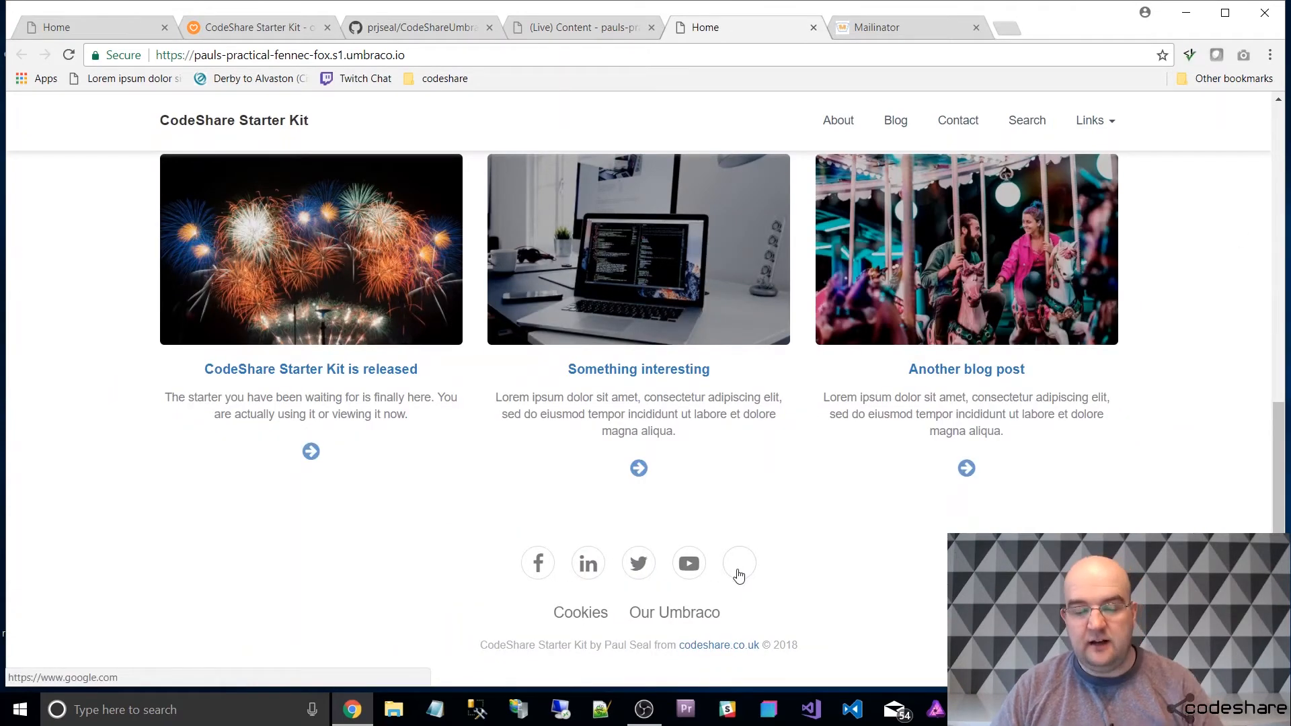
{"action": "left_click", "coordinate": [592, 27]}
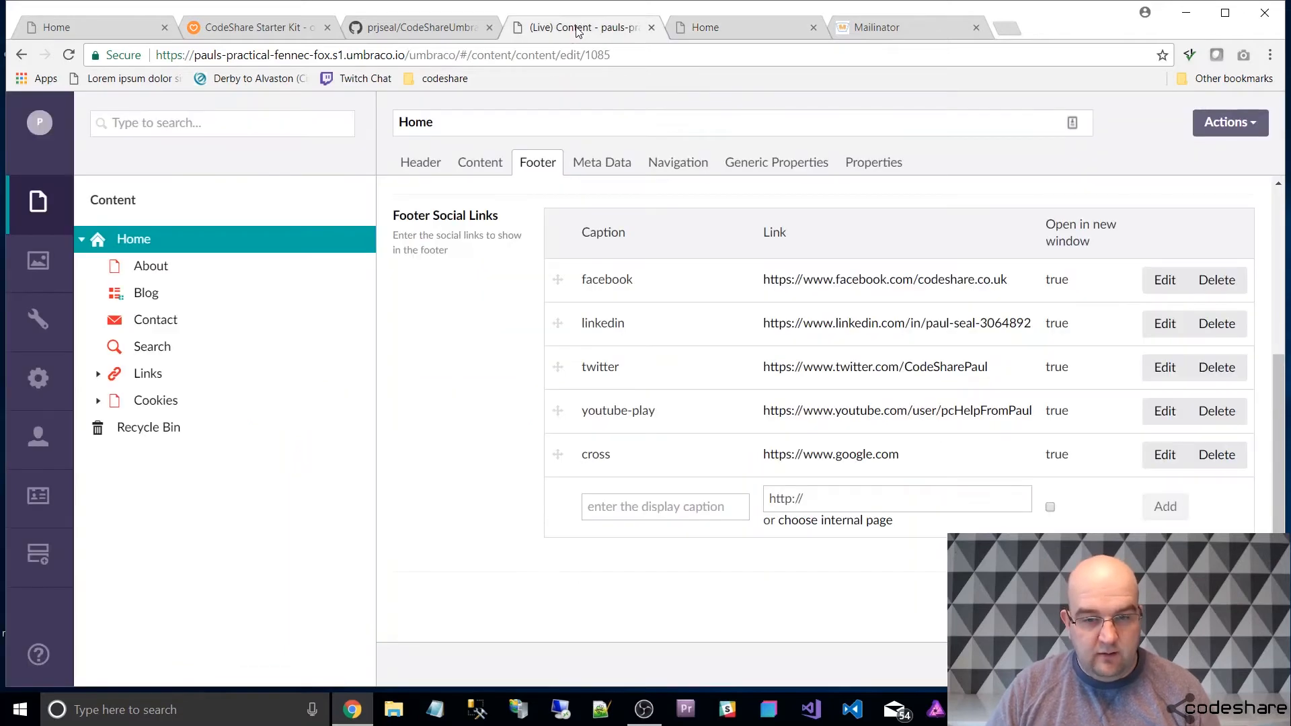
{"action": "left_click", "coordinate": [629, 515]}
{"action": "type", "text": "gith"}
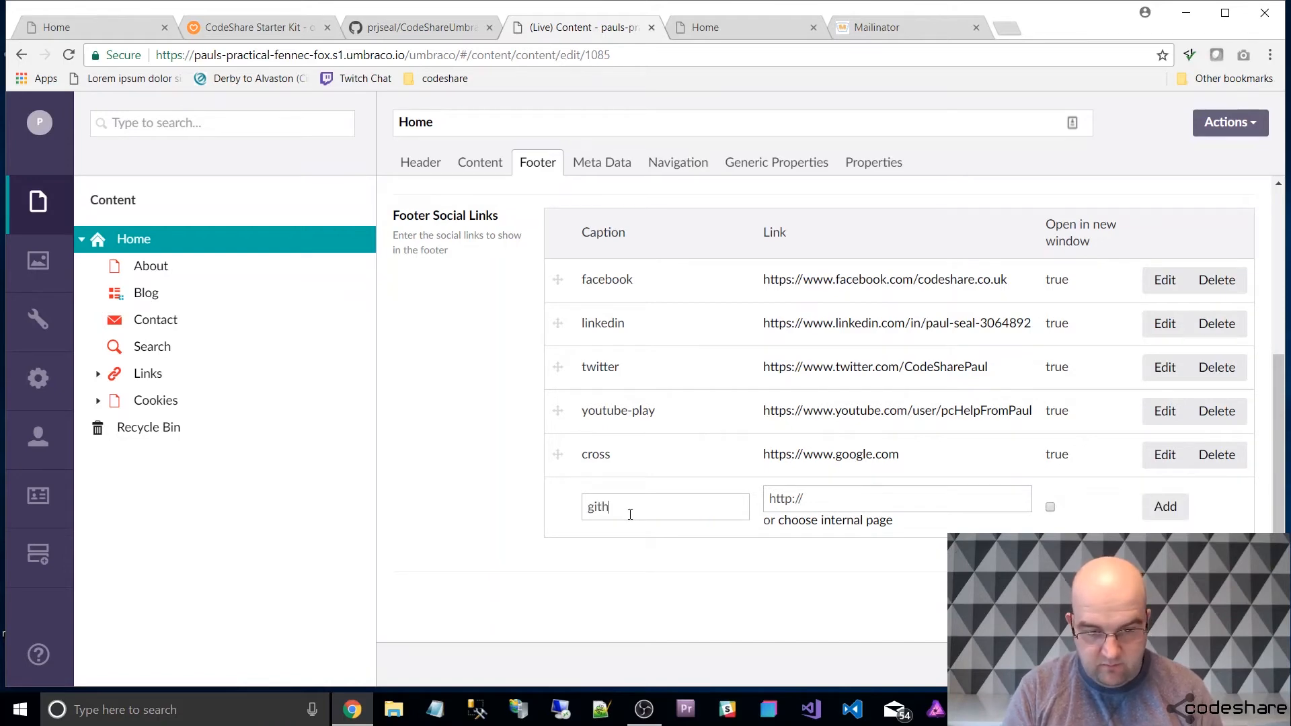
{"action": "type", "text": "ub"}
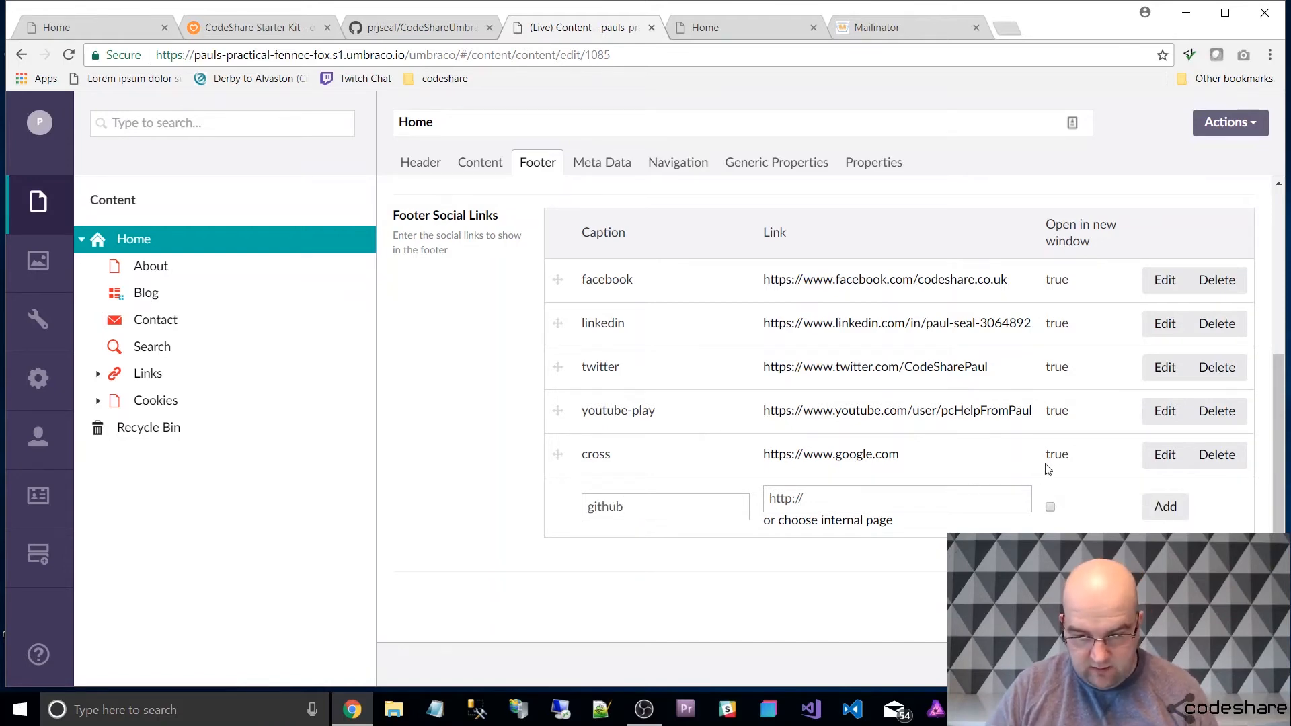
Change the cross social link's caption to github, discard the extra github row without a URL, and publish the Home node.
{"action": "left_click", "coordinate": [1165, 454]}
{"action": "left_click_drag", "start_coordinate": [643, 462], "coordinate": [552, 469]}
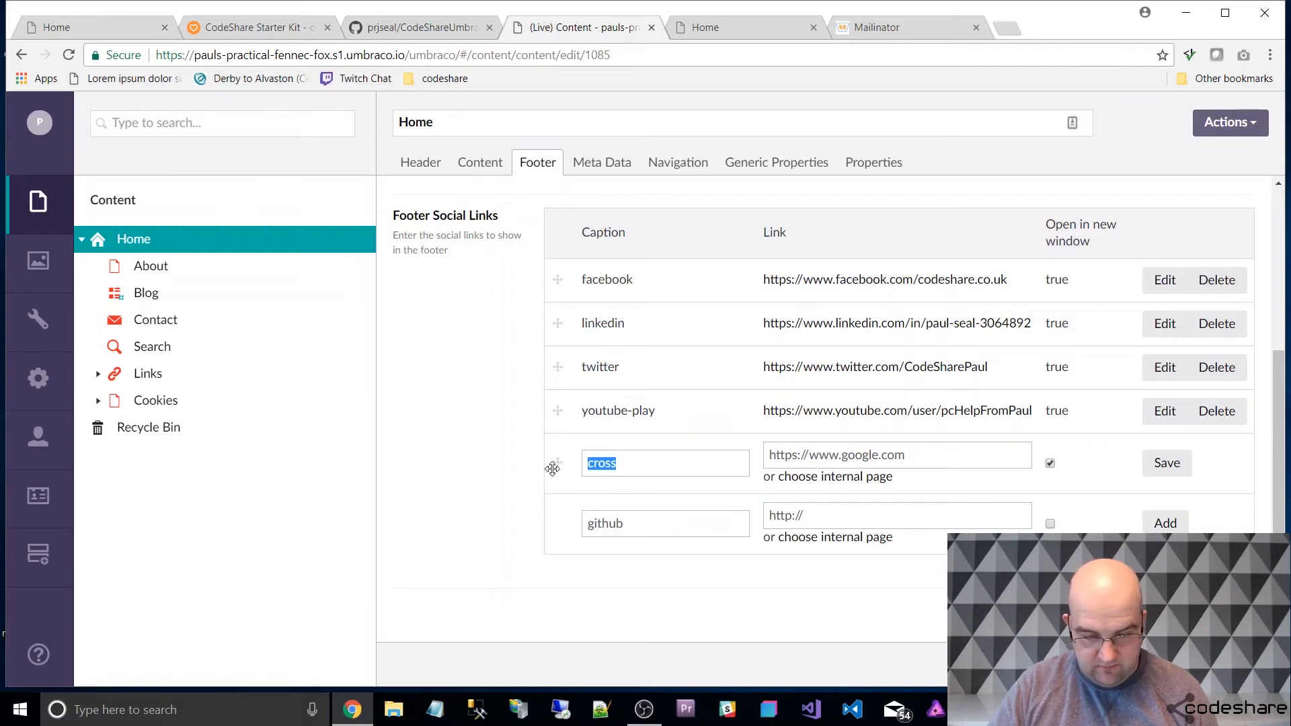
{"action": "type", "text": "github"}
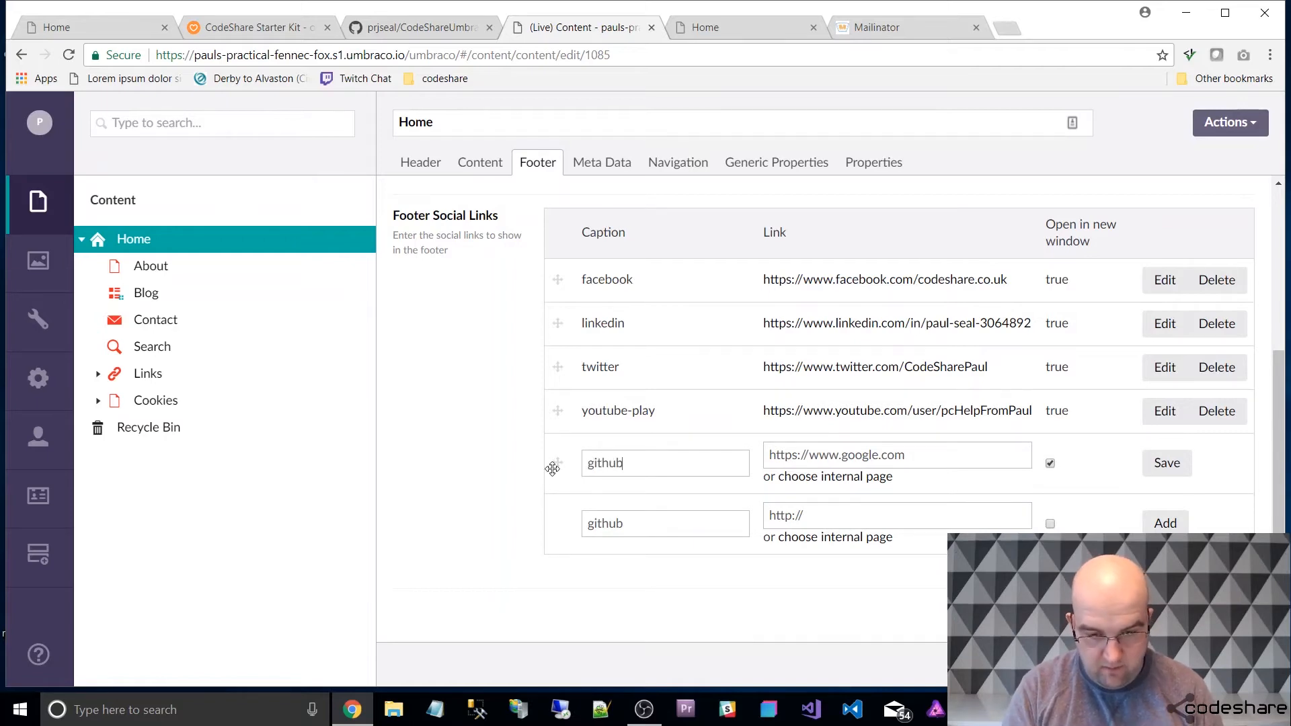
{"action": "left_click", "coordinate": [1168, 462]}
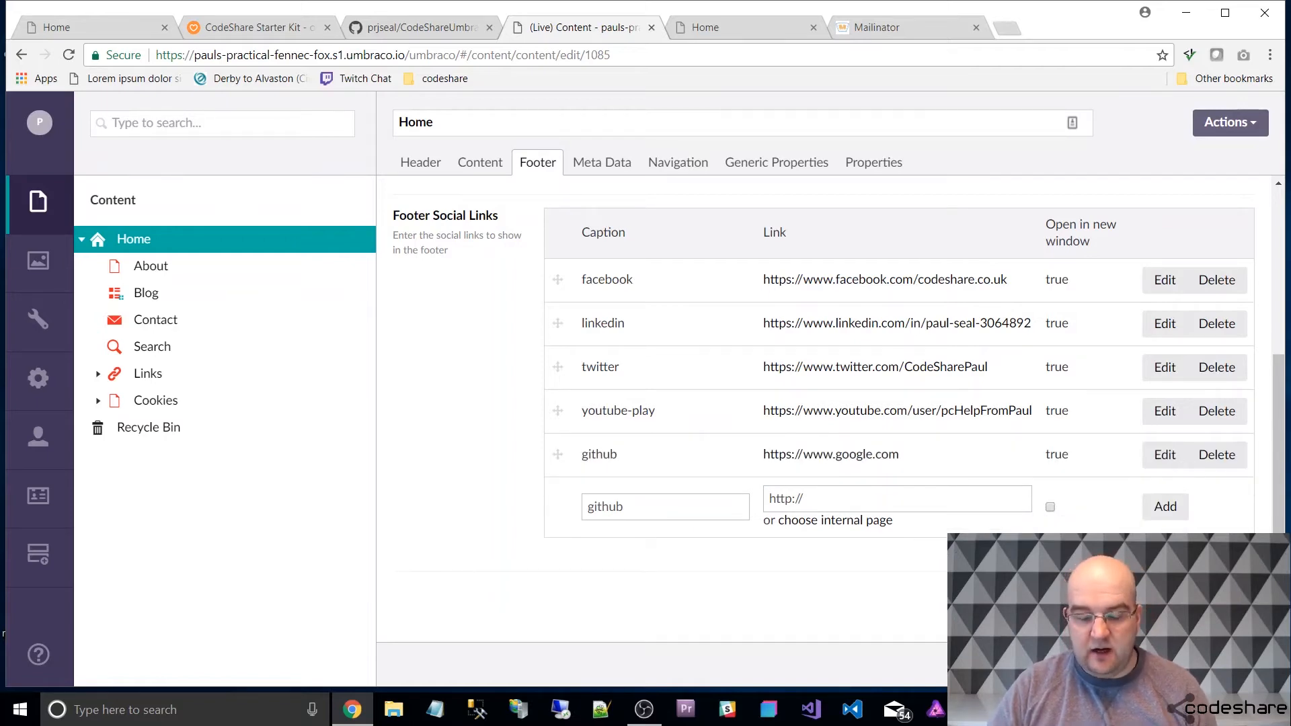
{"action": "left_click", "coordinate": [1163, 507]}
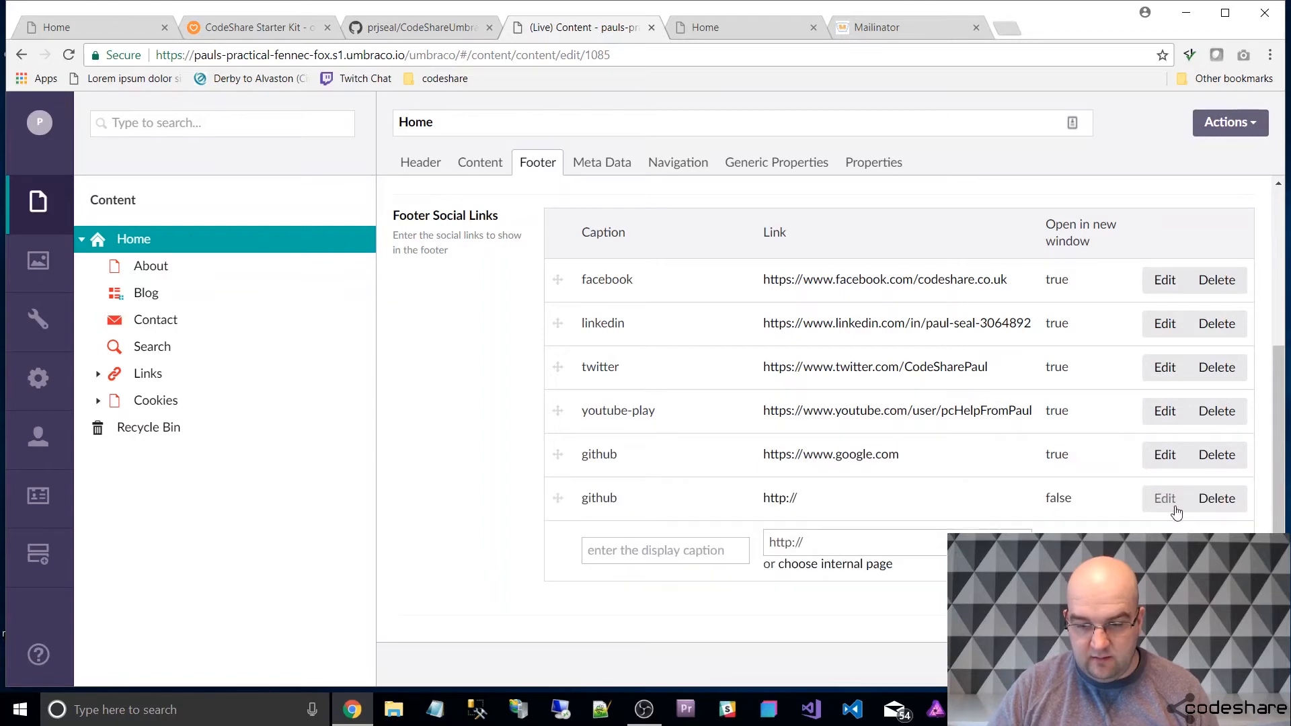
{"action": "left_click", "coordinate": [1215, 500]}
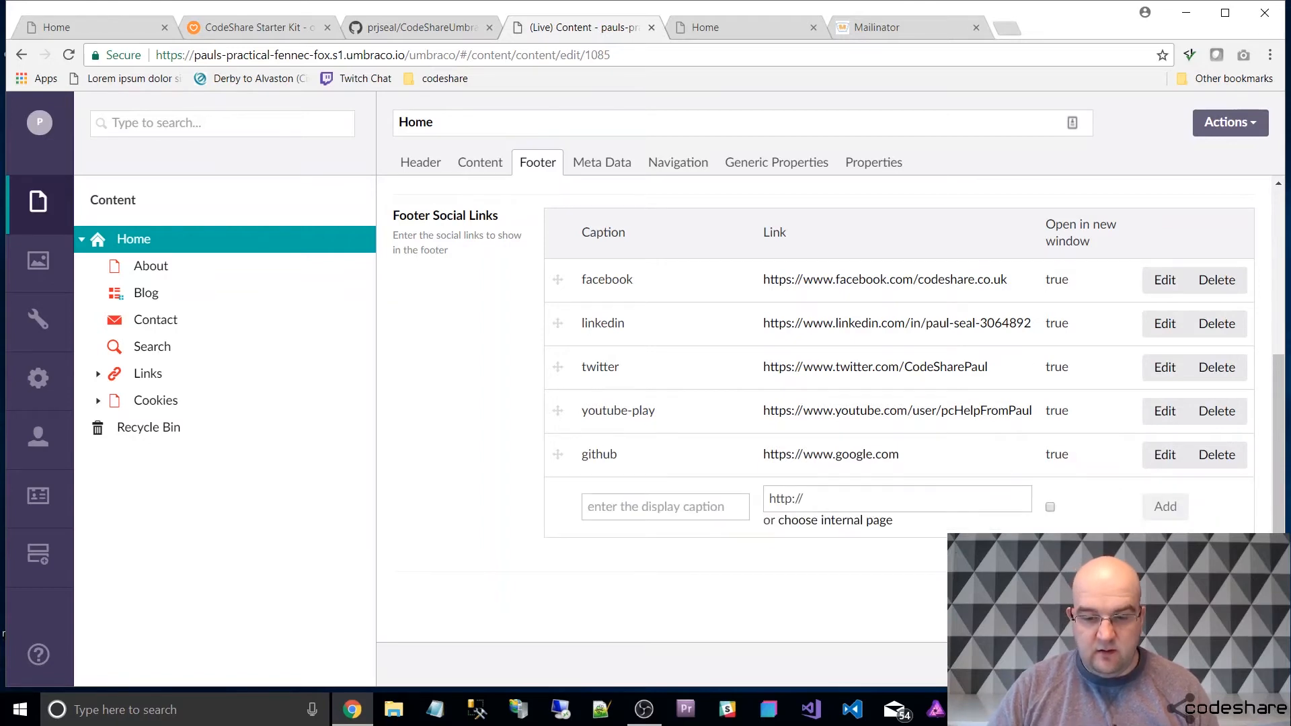
Reload the live home page and check the github icon among the footer social links.
{"action": "left_click", "coordinate": [739, 34]}
{"action": "key", "text": "F5"}
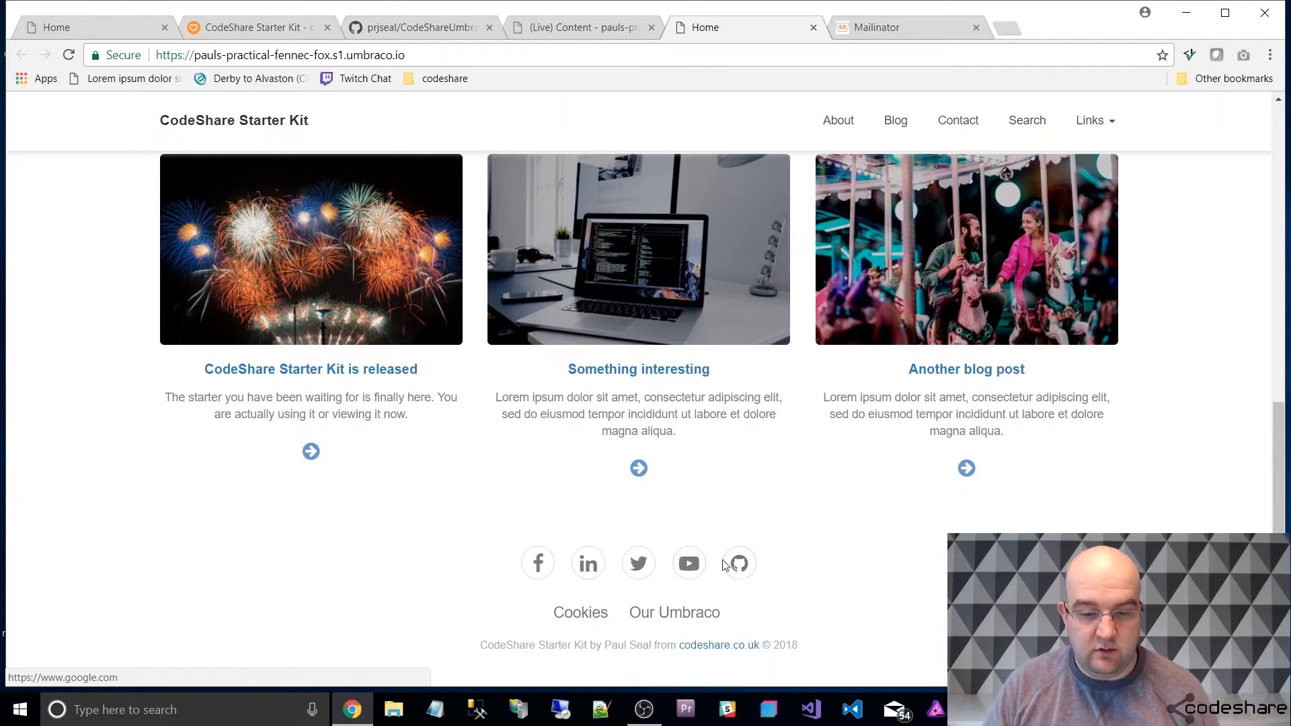
Go back to the backoffice and view the Home node's Meta Data and Navigation properties.
{"action": "left_click", "coordinate": [635, 20]}
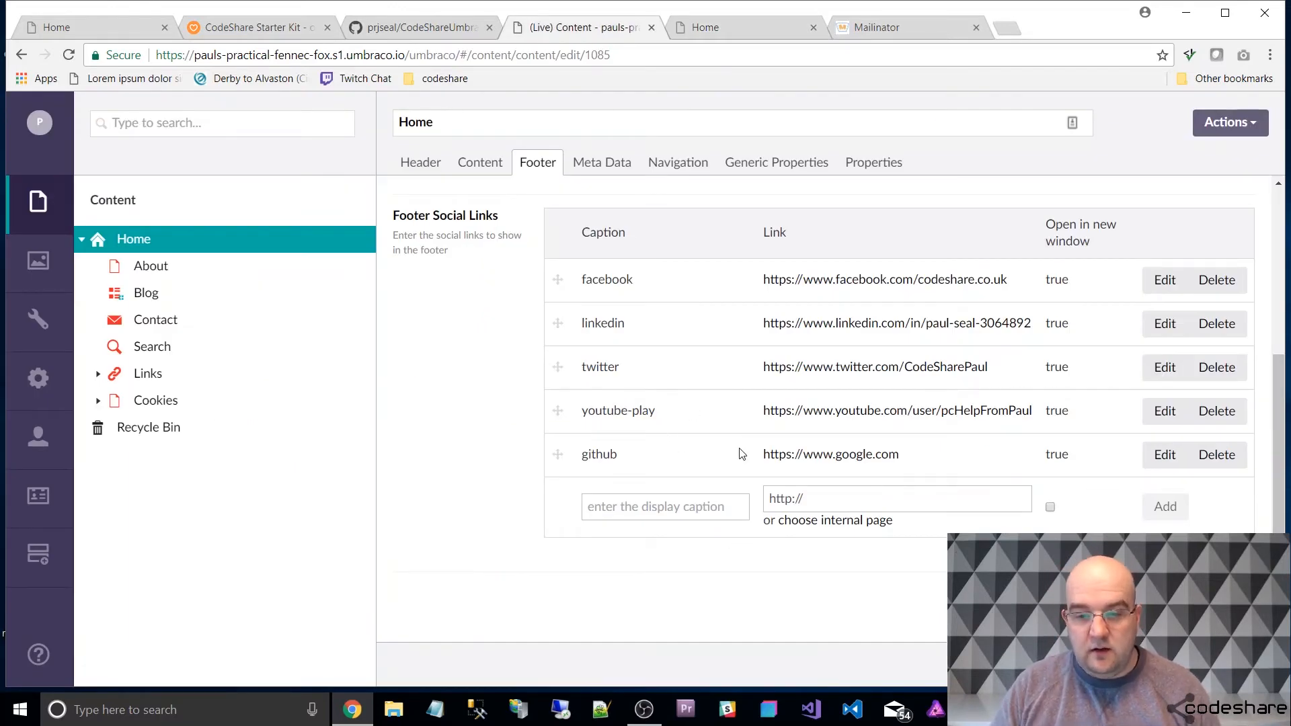
{"action": "left_click", "coordinate": [592, 162]}
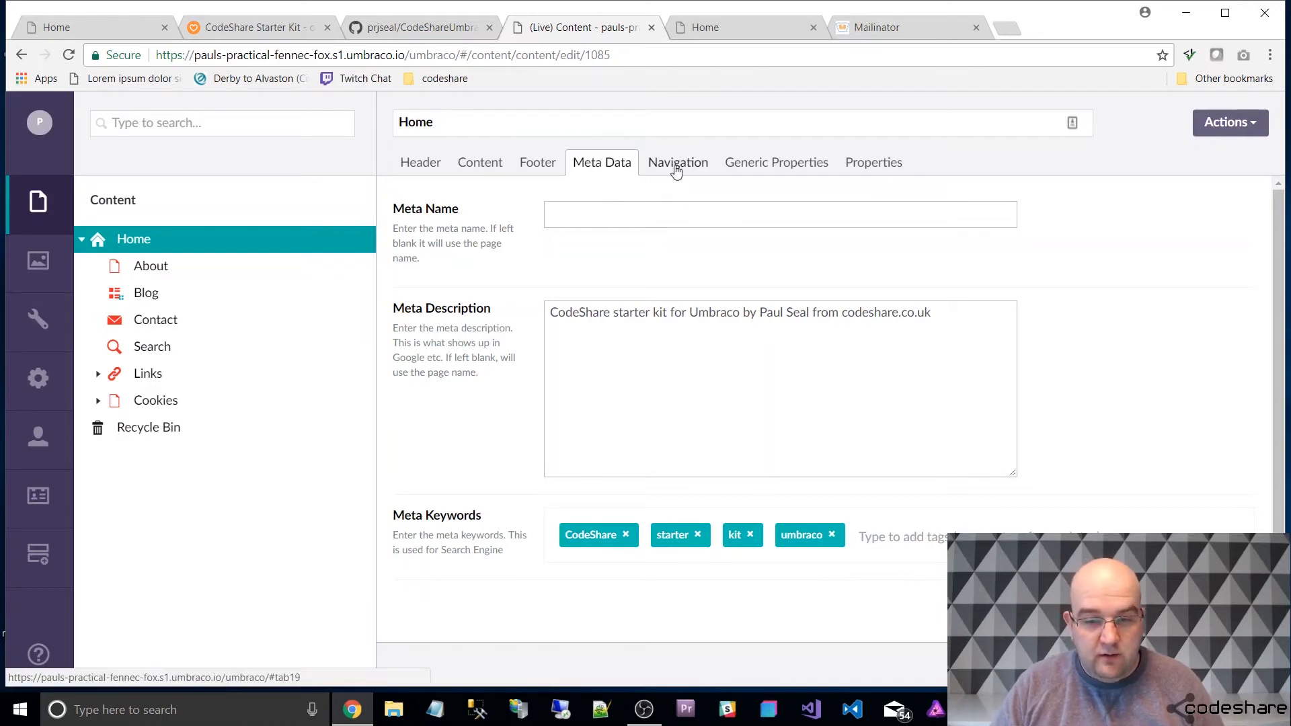
{"action": "left_click", "coordinate": [679, 164]}
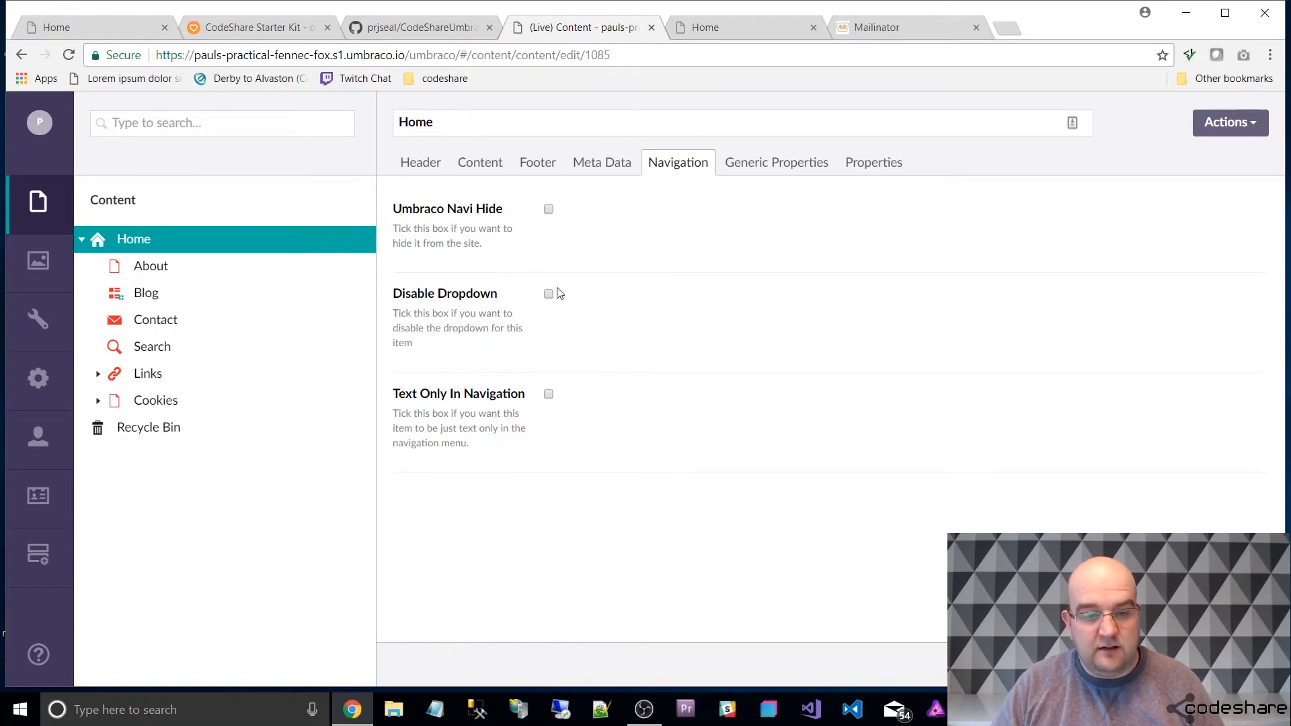
Compare the live site's navigation menu with the backoffice content tree, expanding and collapsing the Links dropdown.
{"action": "left_click", "coordinate": [776, 27]}
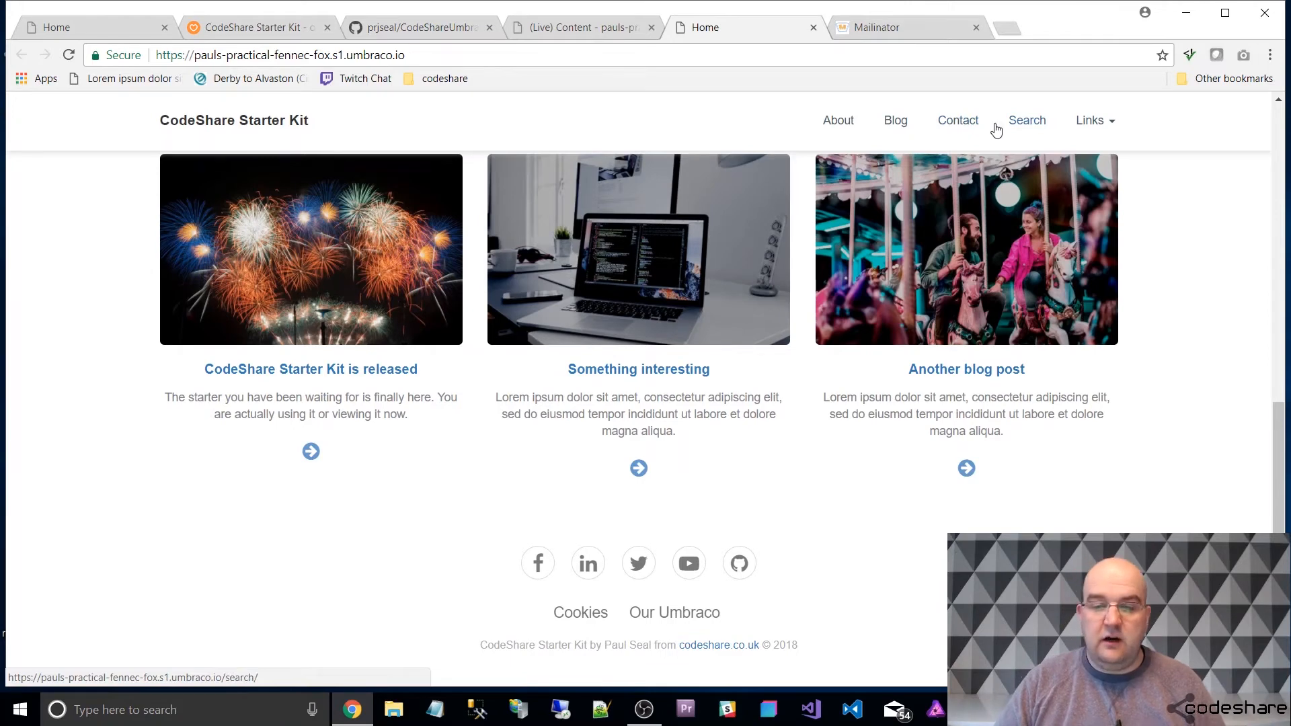
{"action": "left_click", "coordinate": [589, 28]}
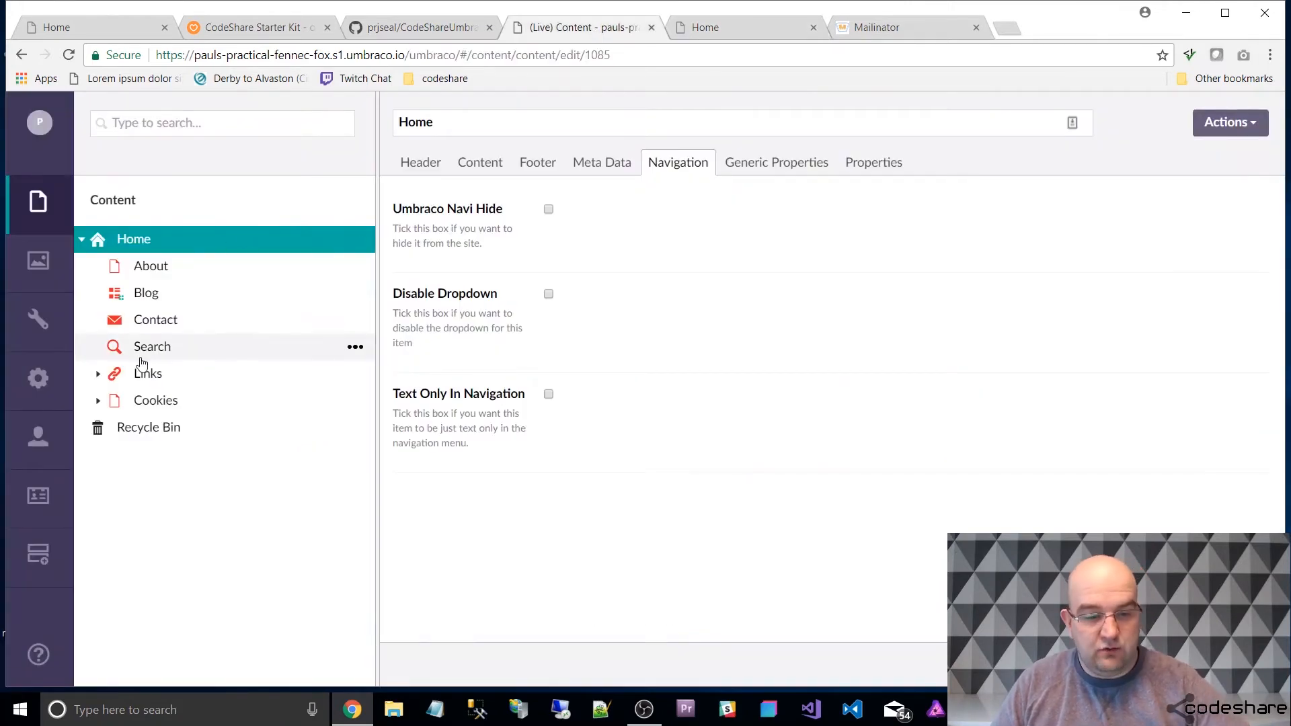
{"action": "left_click", "coordinate": [790, 24]}
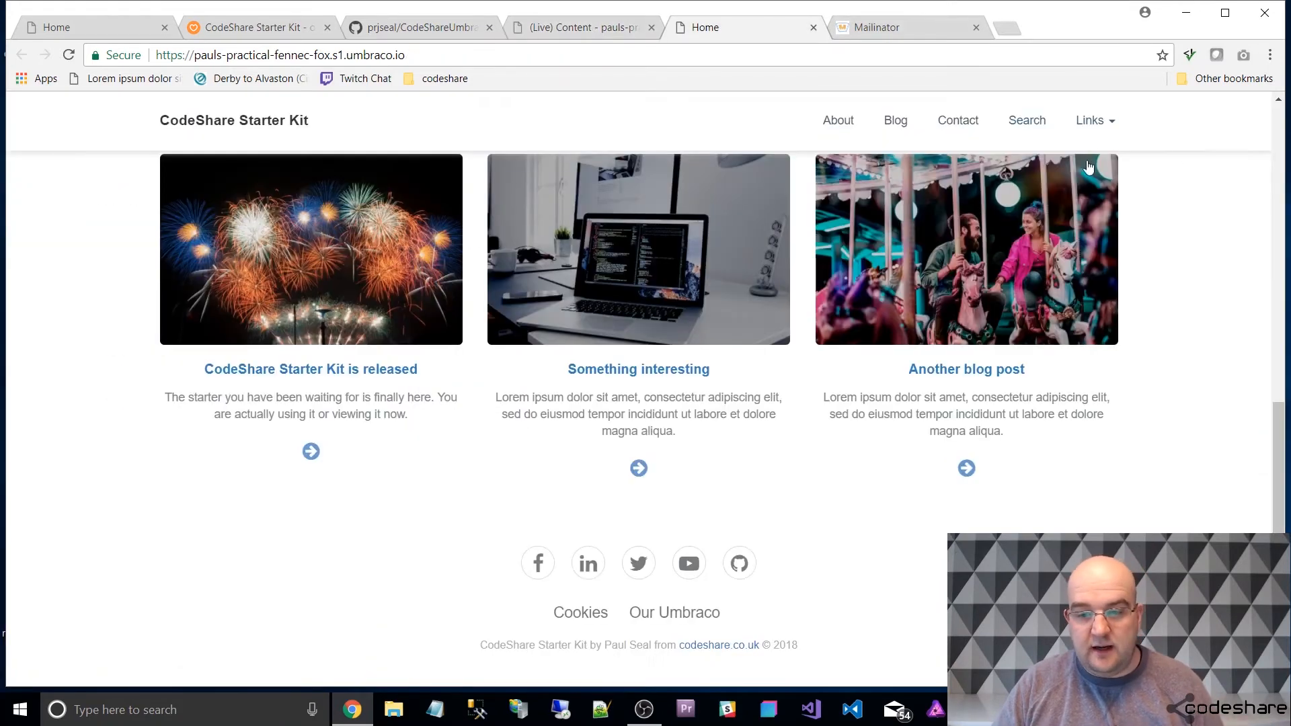
{"action": "left_click", "coordinate": [1110, 125]}
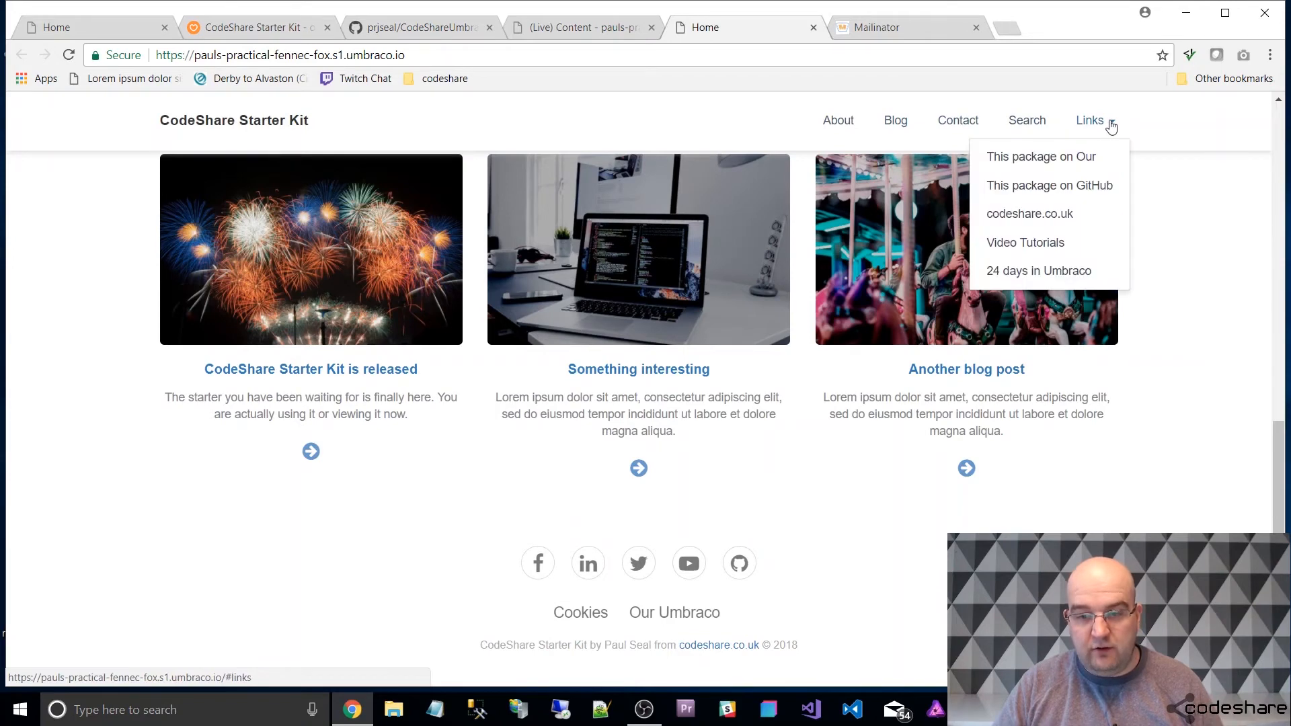
{"action": "left_click", "coordinate": [1110, 125]}
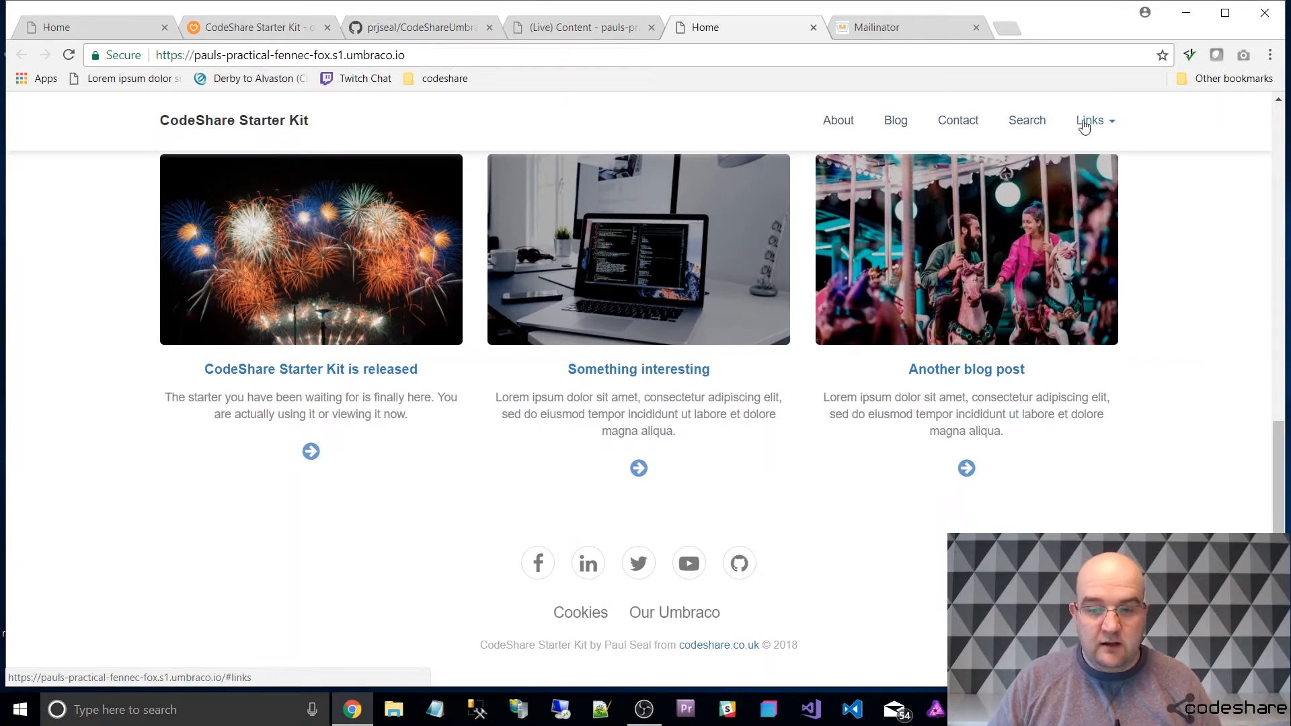
Return to the backoffice and view the Links node's Generic Properties and Navigation settings.
{"action": "left_click", "coordinate": [560, 28]}
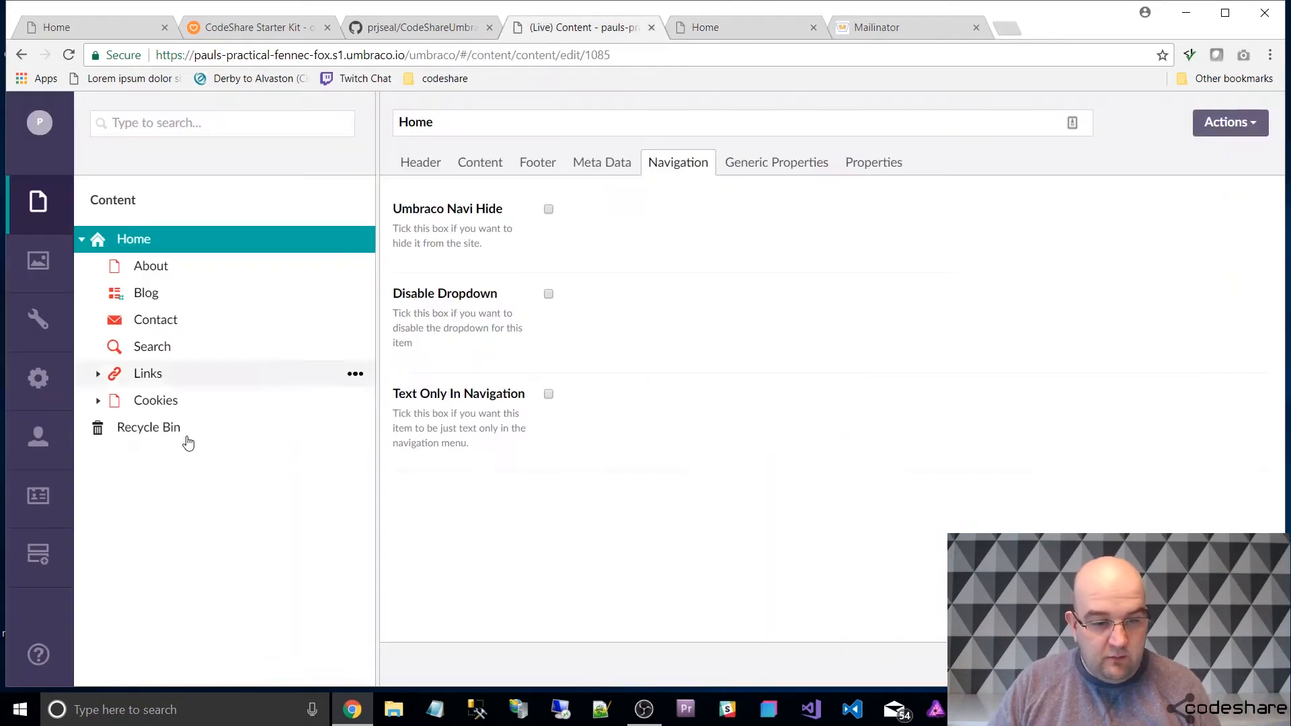
{"action": "left_click", "coordinate": [145, 373]}
{"action": "left_click", "coordinate": [590, 163]}
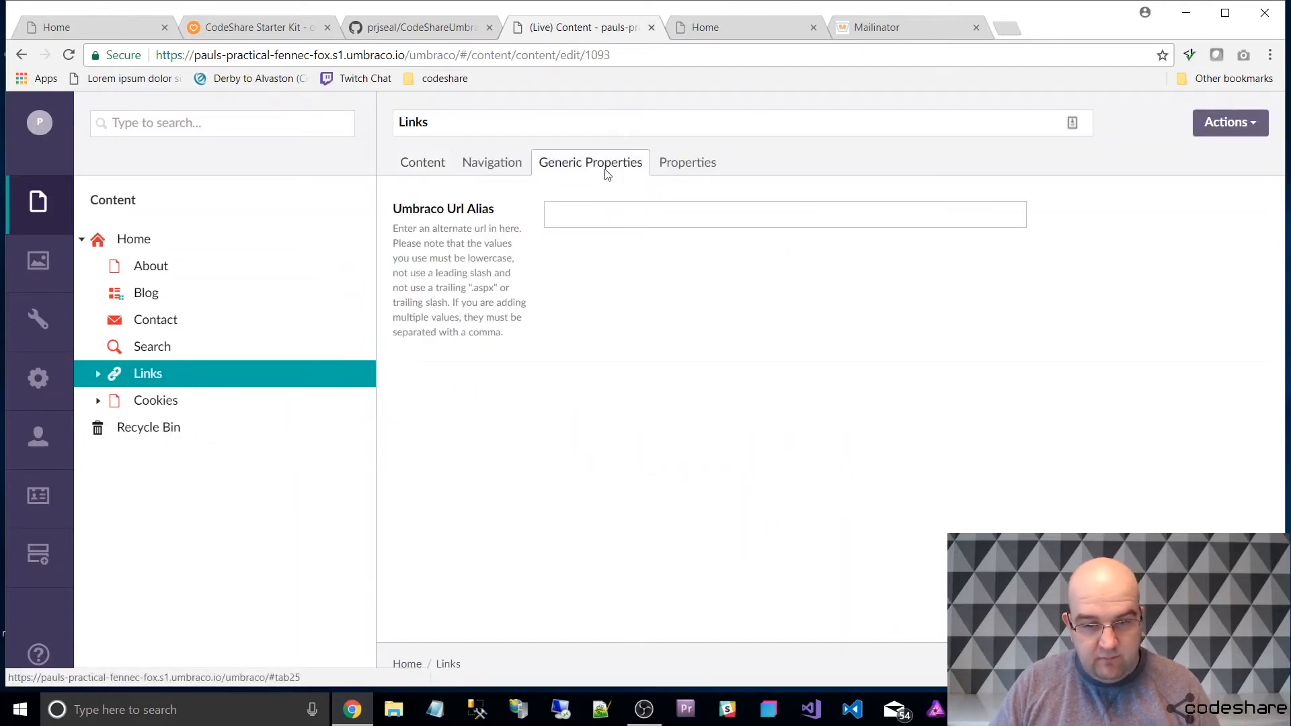
{"action": "left_click", "coordinate": [505, 163]}
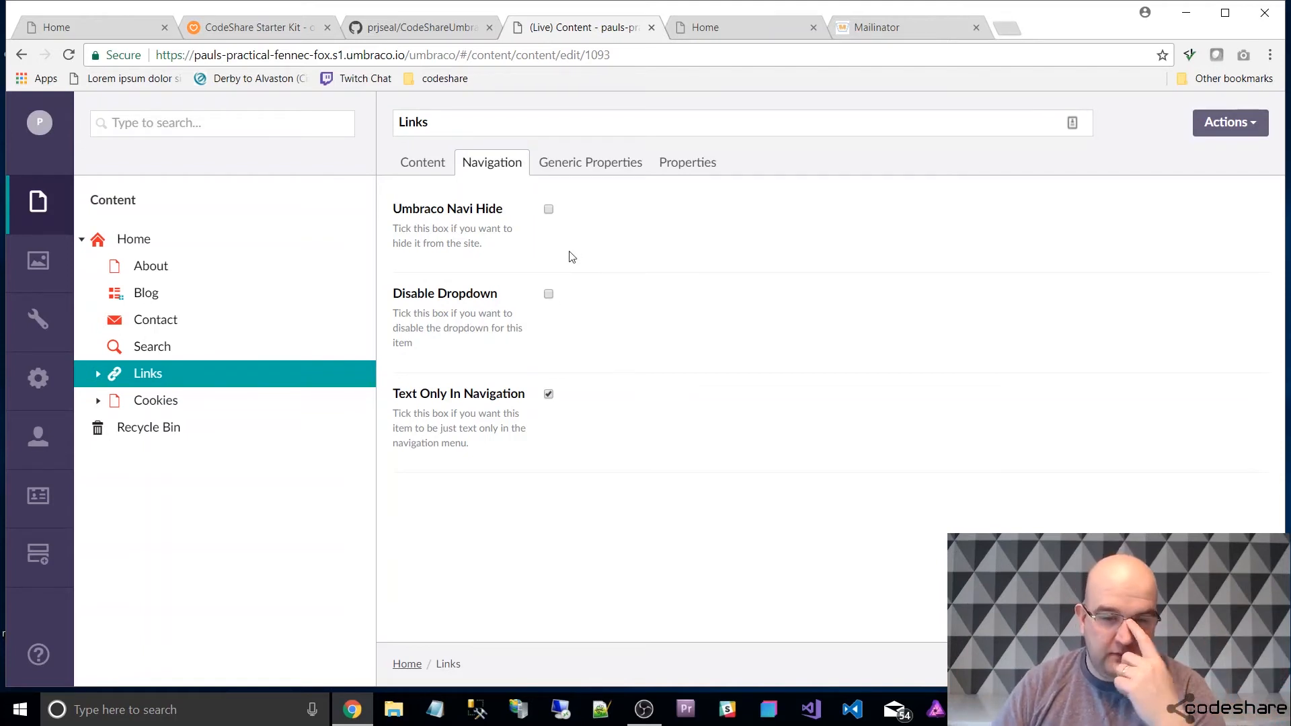
View the Blog node's Navigation settings and check its Blog item in the live site's menu.
{"action": "left_click", "coordinate": [152, 294]}
{"action": "left_click", "coordinate": [608, 164]}
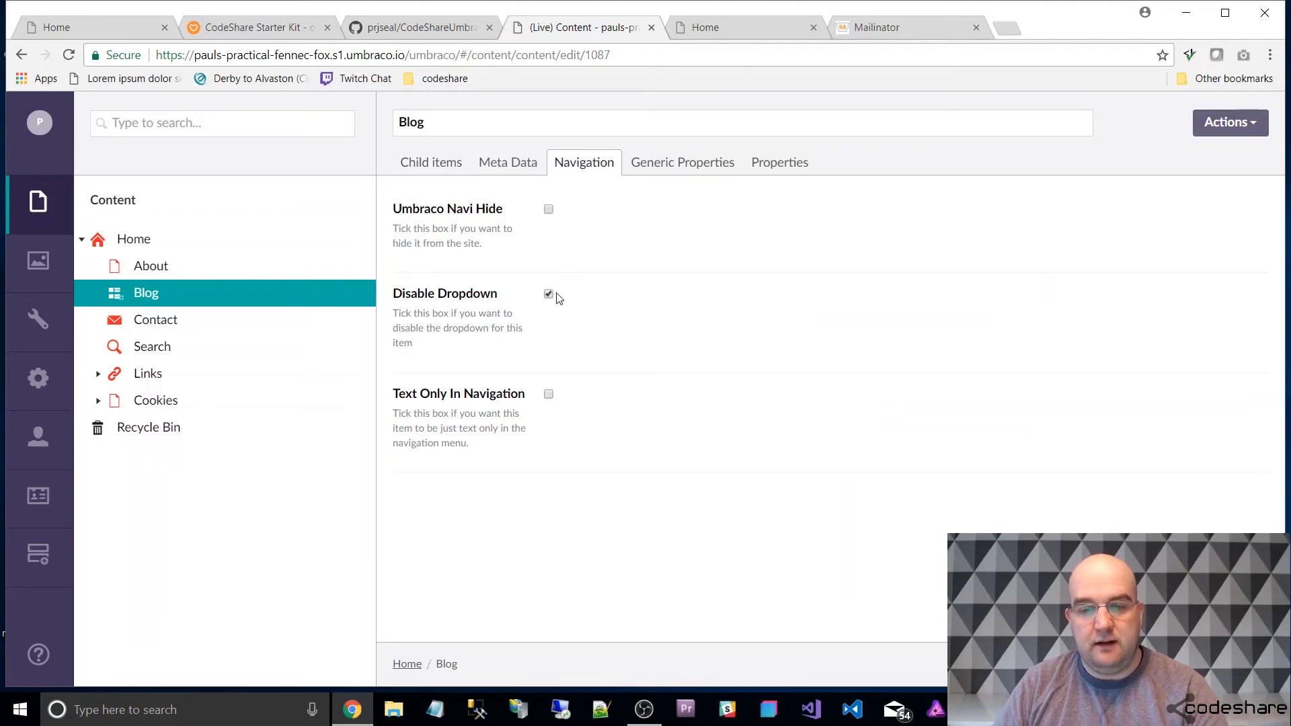
{"action": "left_click", "coordinate": [745, 26]}
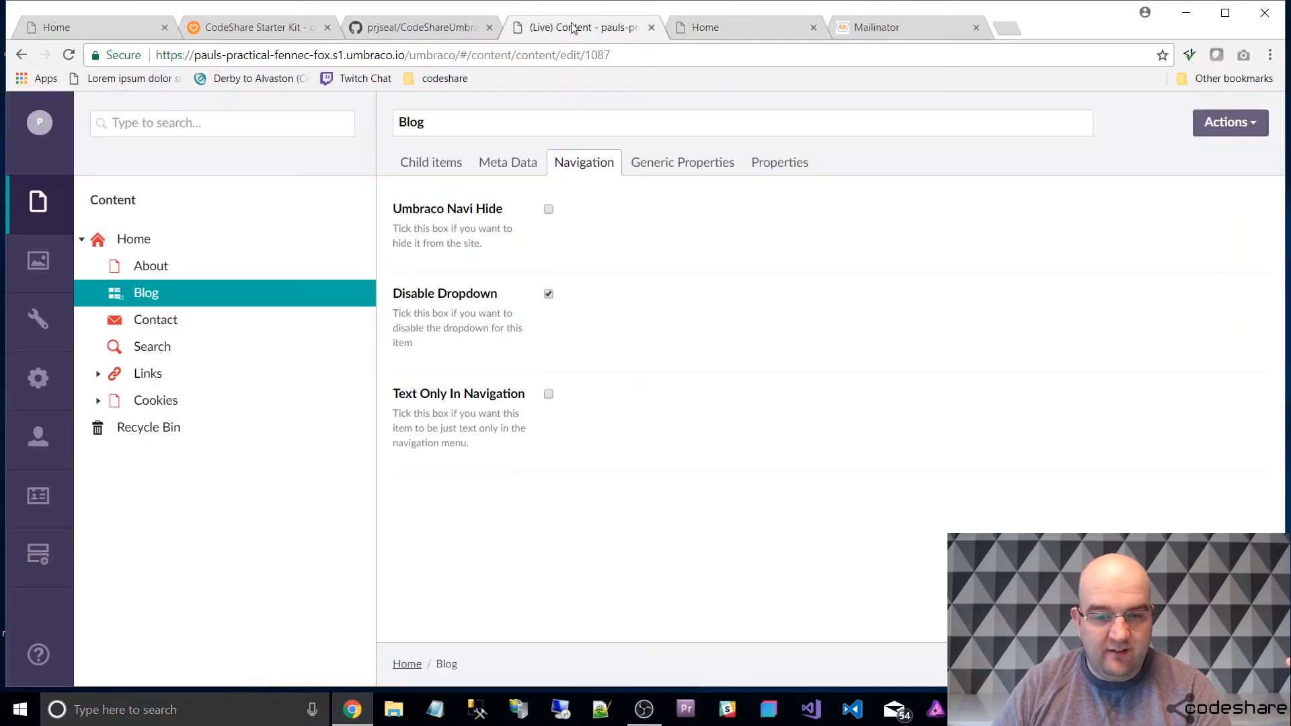
{"action": "left_click", "coordinate": [572, 25]}
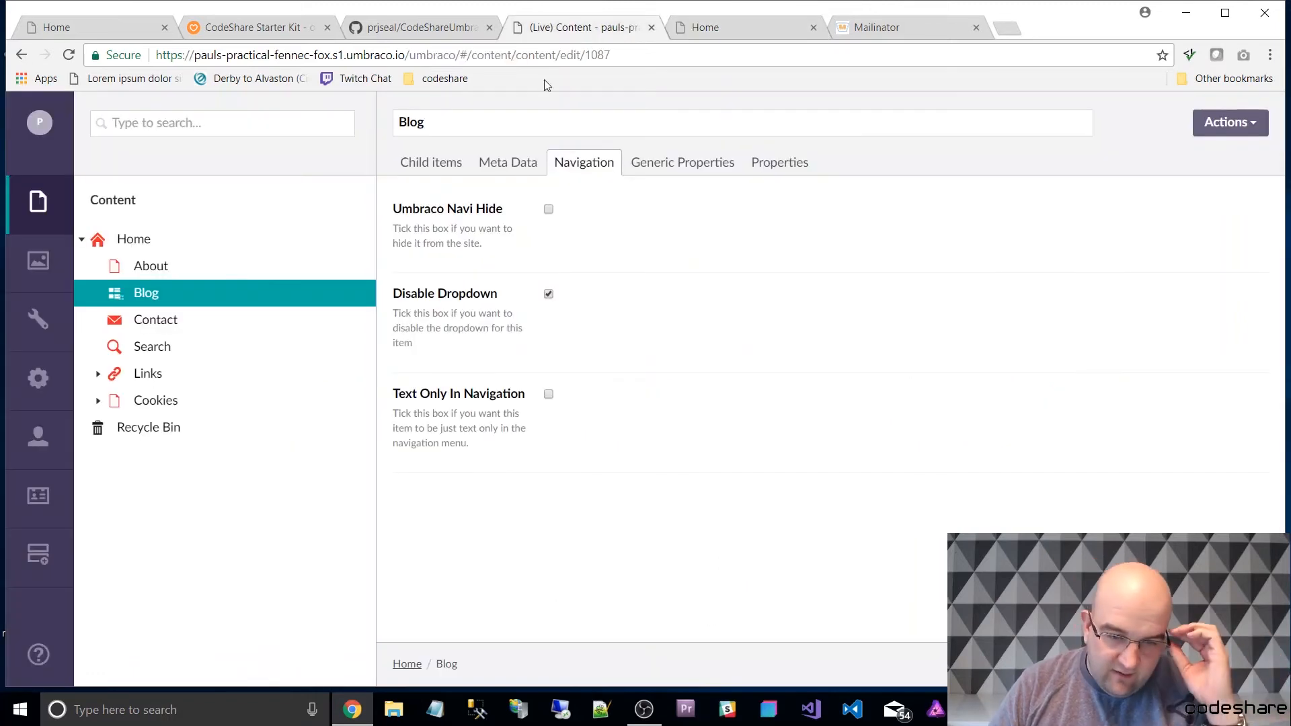
View the Umbraco Url Alias property on the Home and About nodes.
{"action": "left_click", "coordinate": [135, 240]}
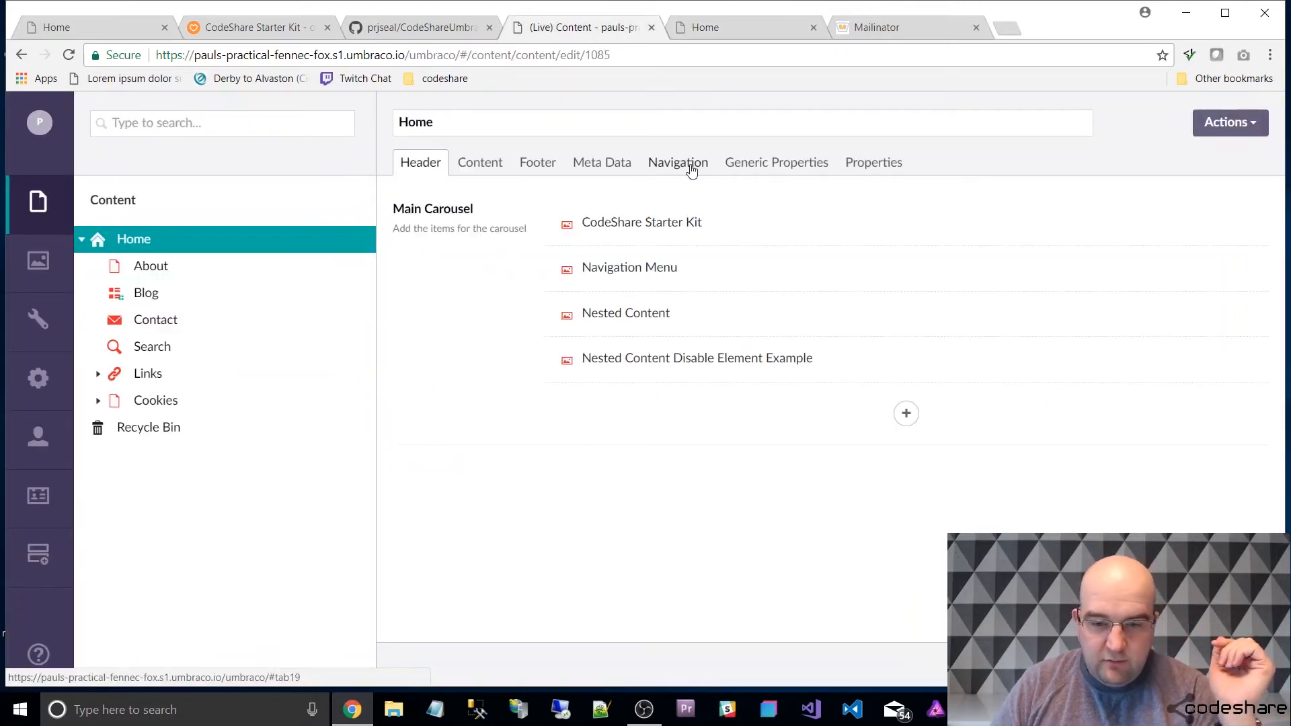
{"action": "left_click", "coordinate": [796, 166]}
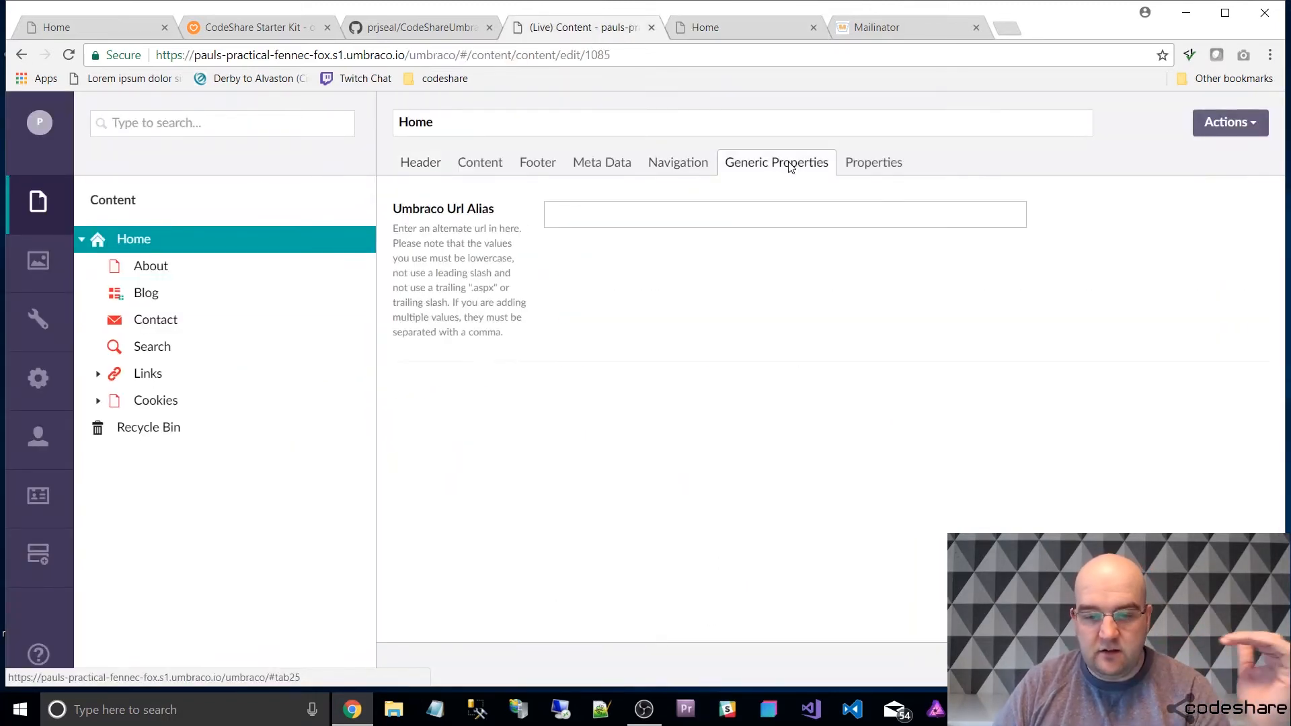
{"action": "left_click", "coordinate": [768, 220]}
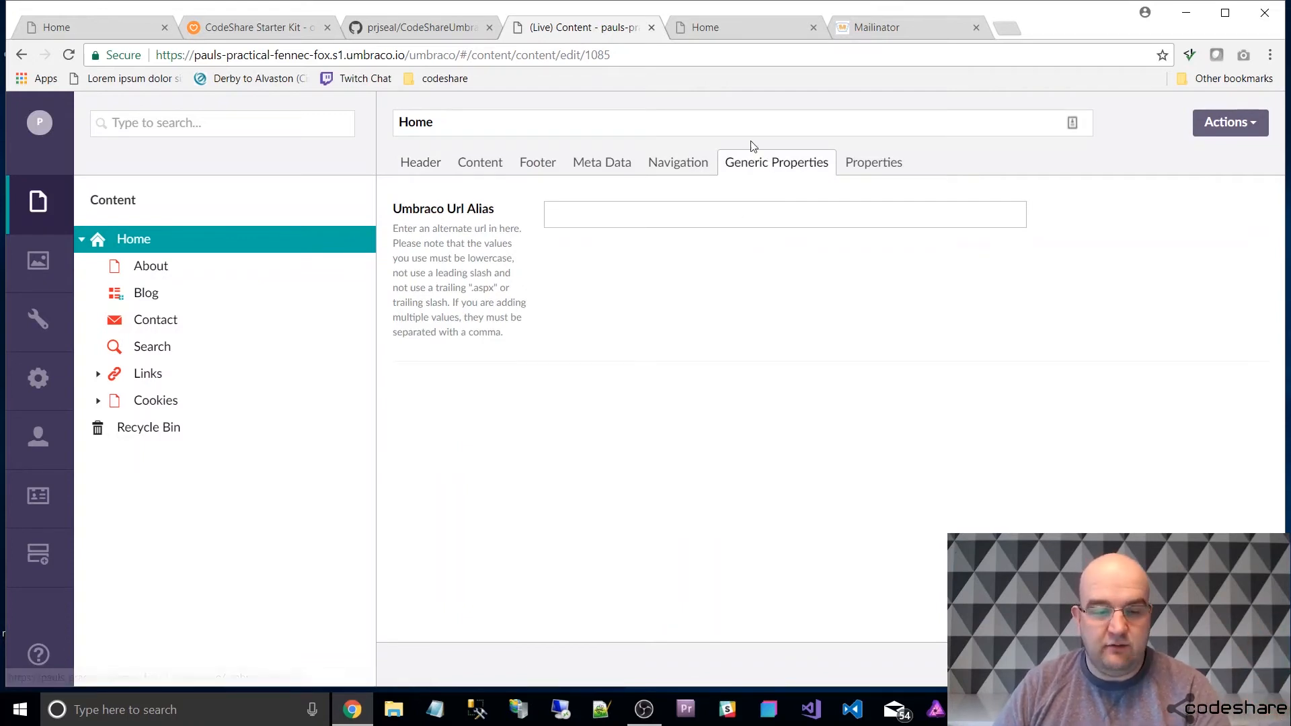
{"action": "left_click", "coordinate": [150, 267]}
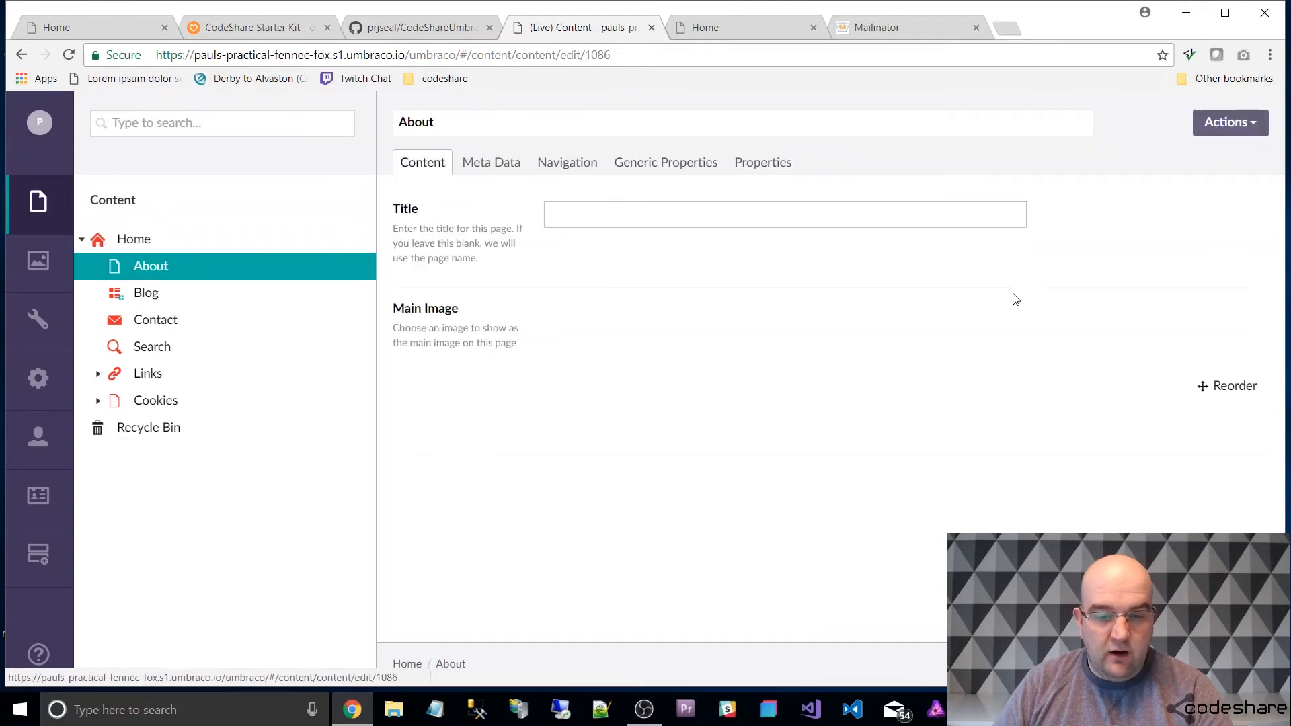
{"action": "left_click", "coordinate": [625, 165]}
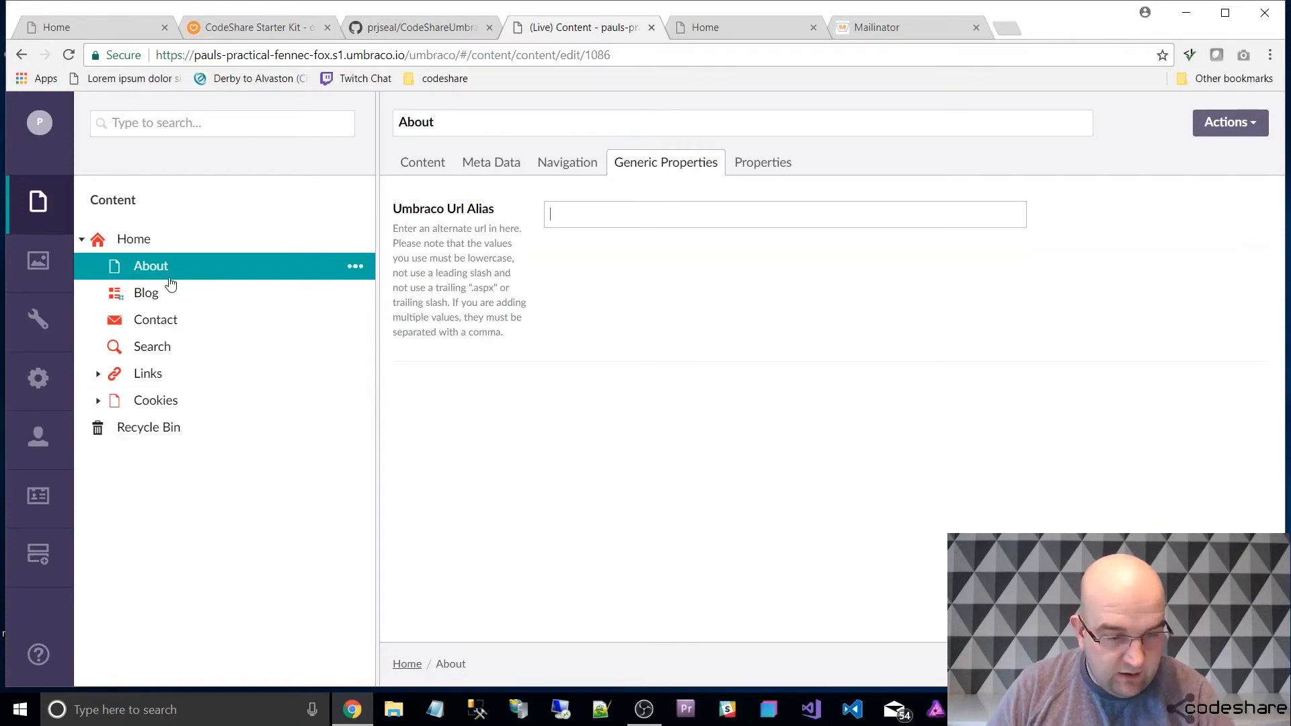
Set the Umbraco Url Alias of the blog article "CodeShare Starter Kit is released" to yo and publish it.
{"action": "left_click", "coordinate": [140, 293]}
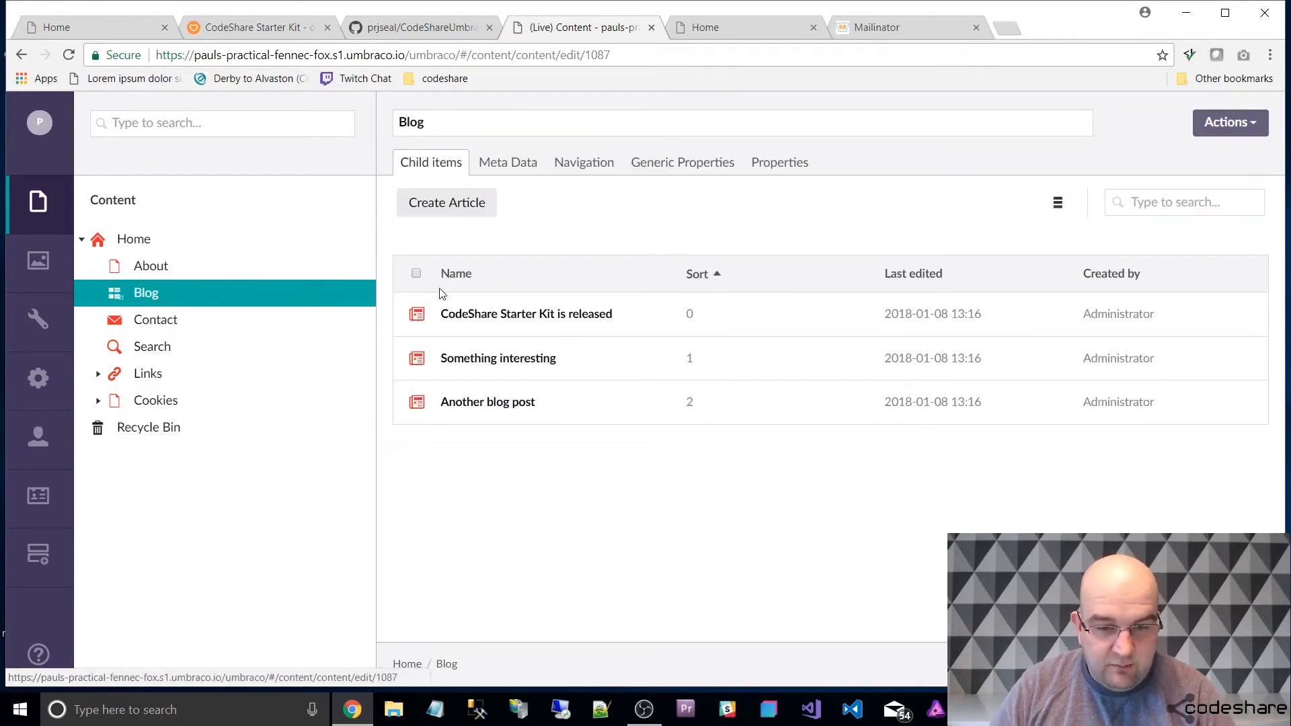
{"action": "left_click", "coordinate": [594, 325]}
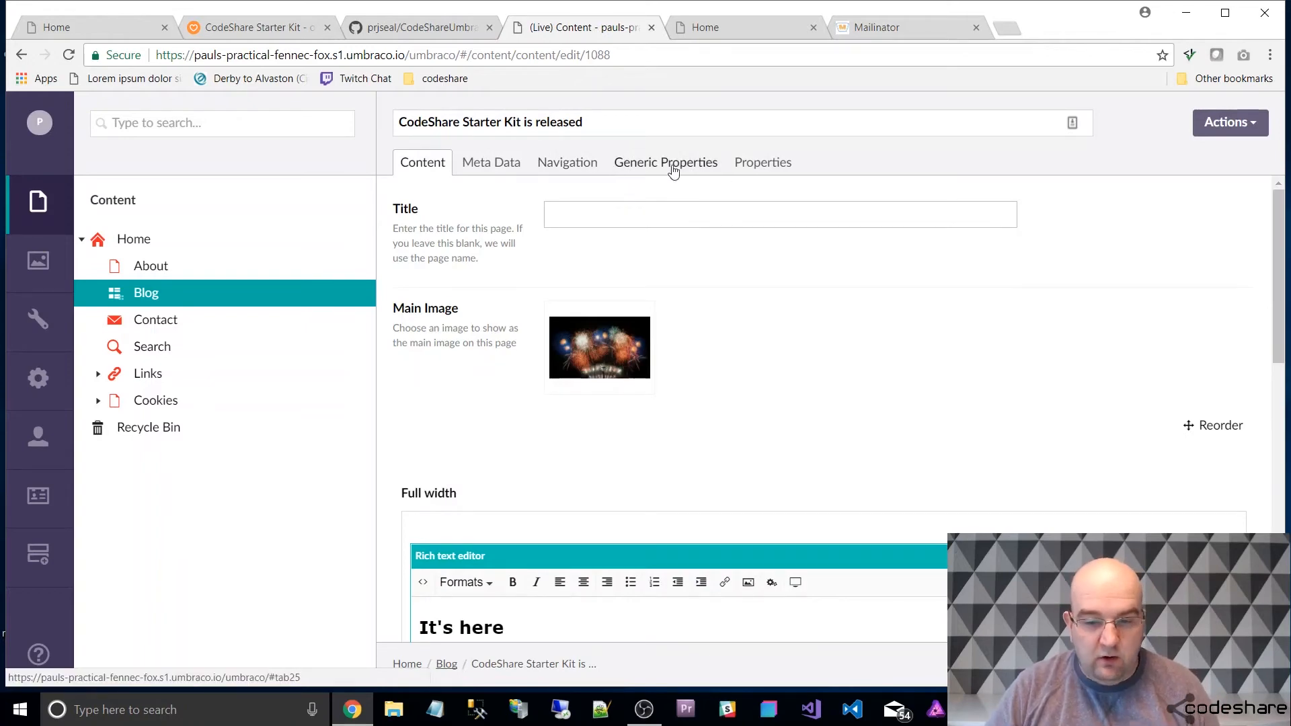
{"action": "left_click", "coordinate": [758, 168]}
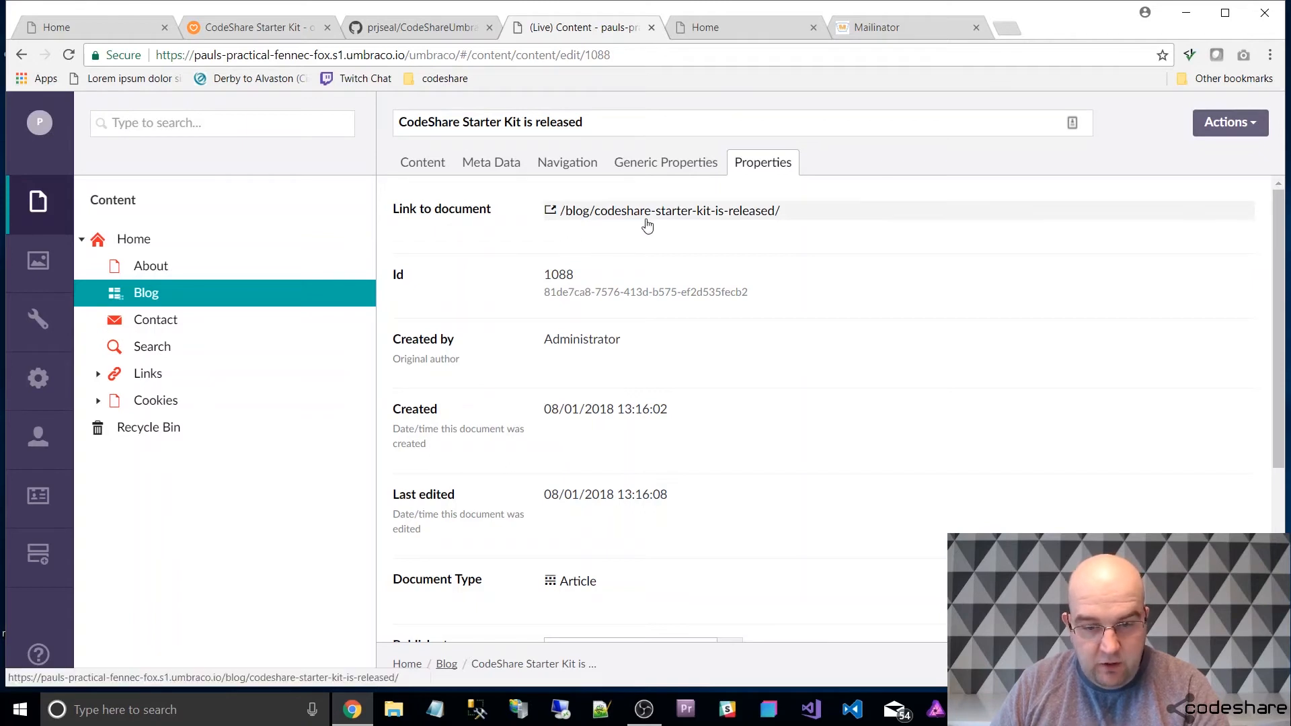
{"action": "left_click", "coordinate": [659, 169]}
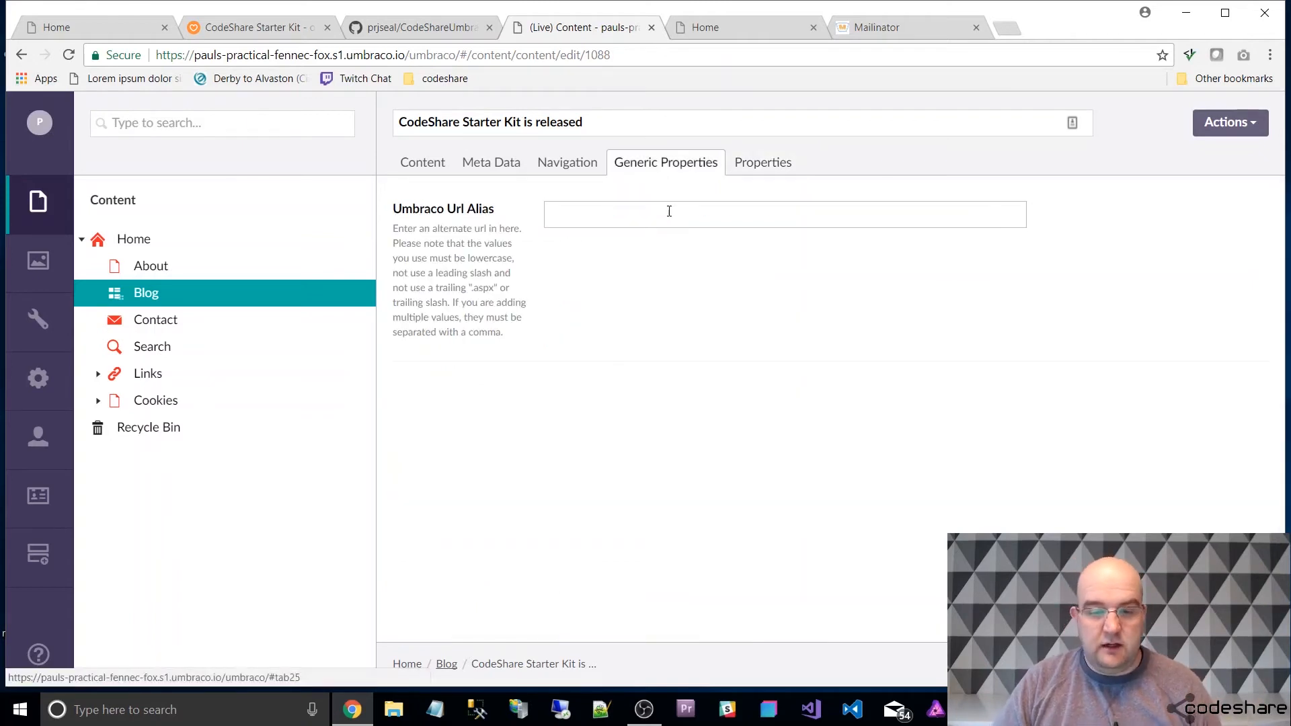
{"action": "left_click", "coordinate": [653, 208]}
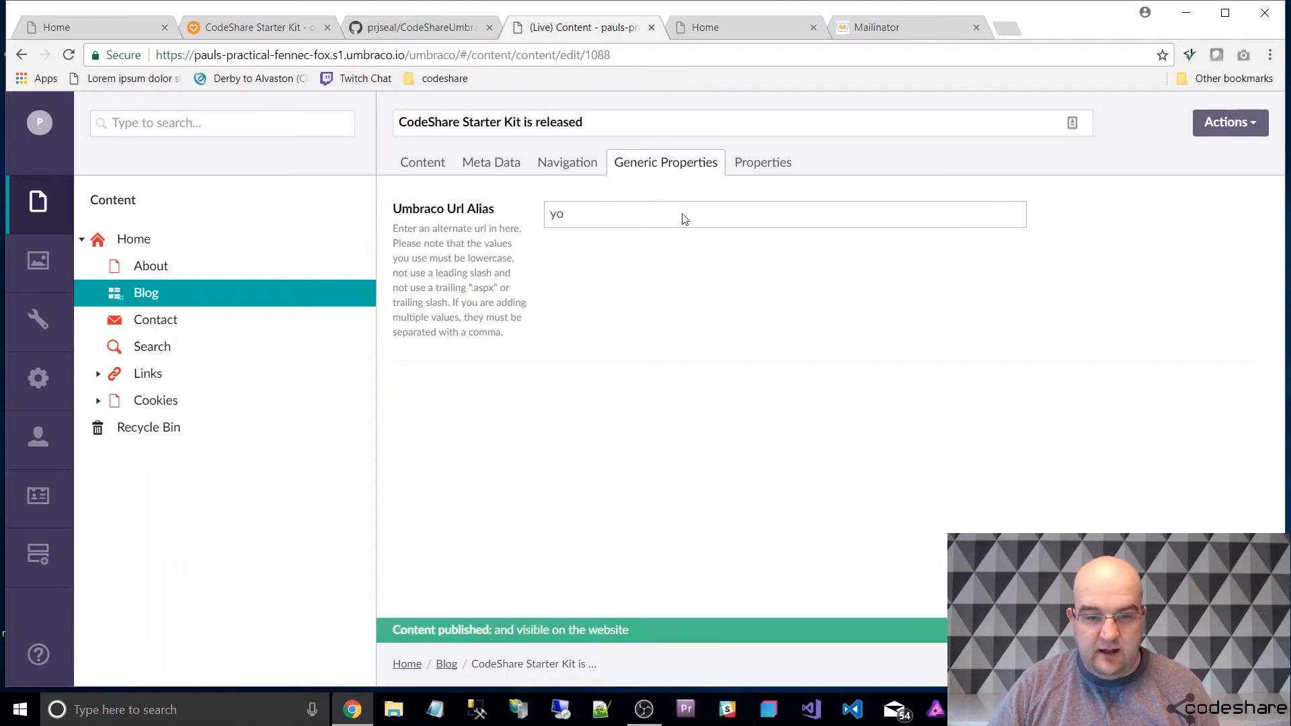
Open the article's live page from its document link, then replace the URL path with /yo and load it.
{"action": "left_click", "coordinate": [752, 167]}
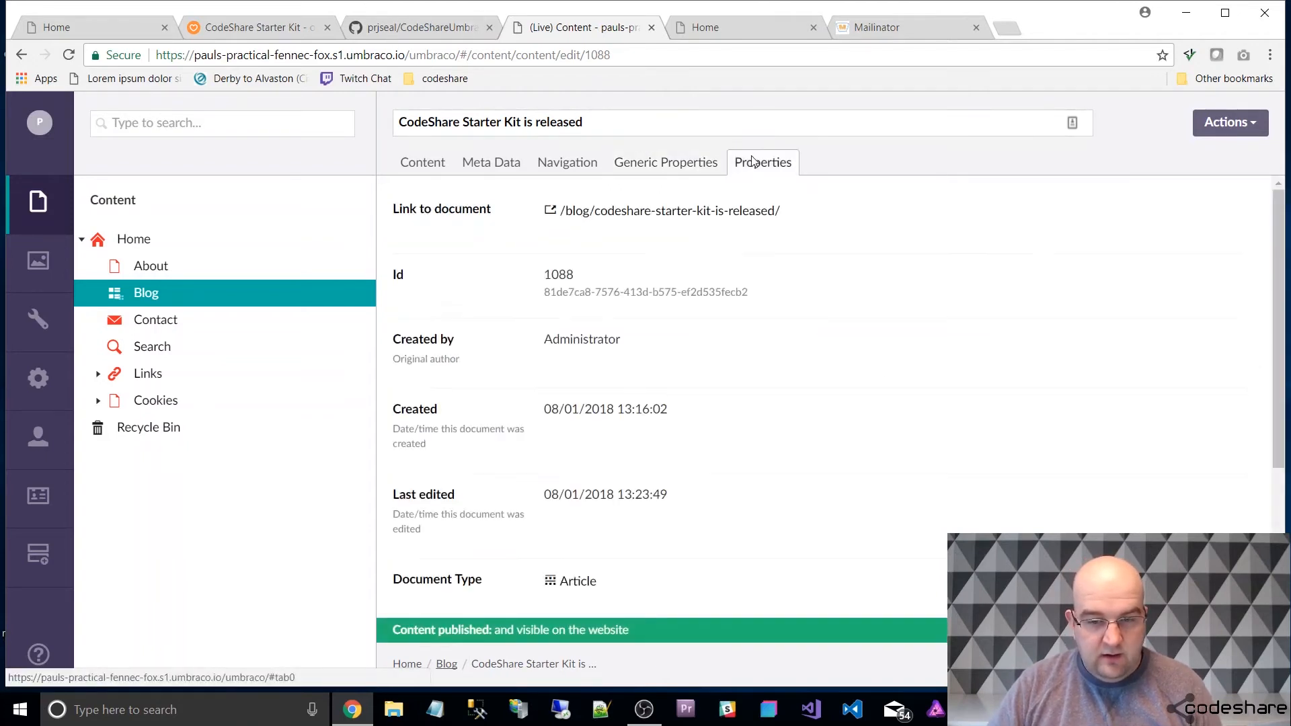
{"action": "left_click", "coordinate": [619, 220]}
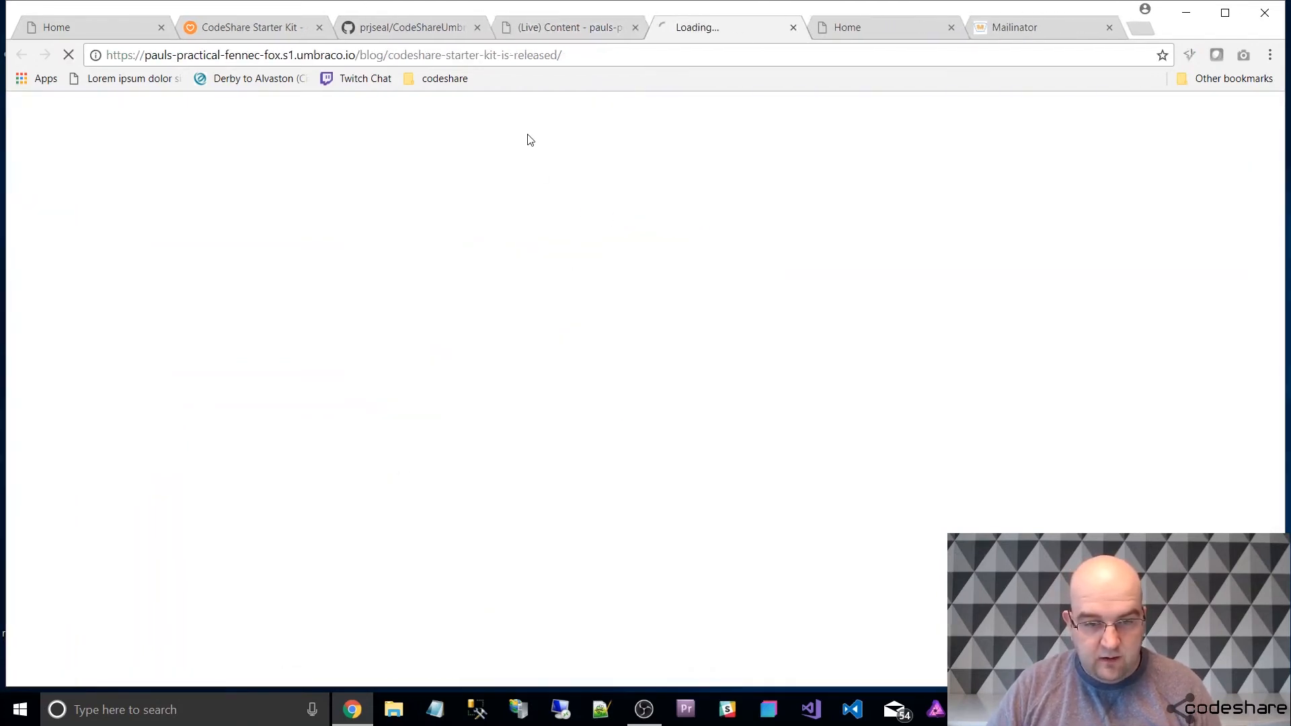
{"action": "left_click", "coordinate": [599, 54]}
{"action": "left_click", "coordinate": [583, 56]}
{"action": "left_click_drag", "start_coordinate": [583, 55], "coordinate": [354, 63]}
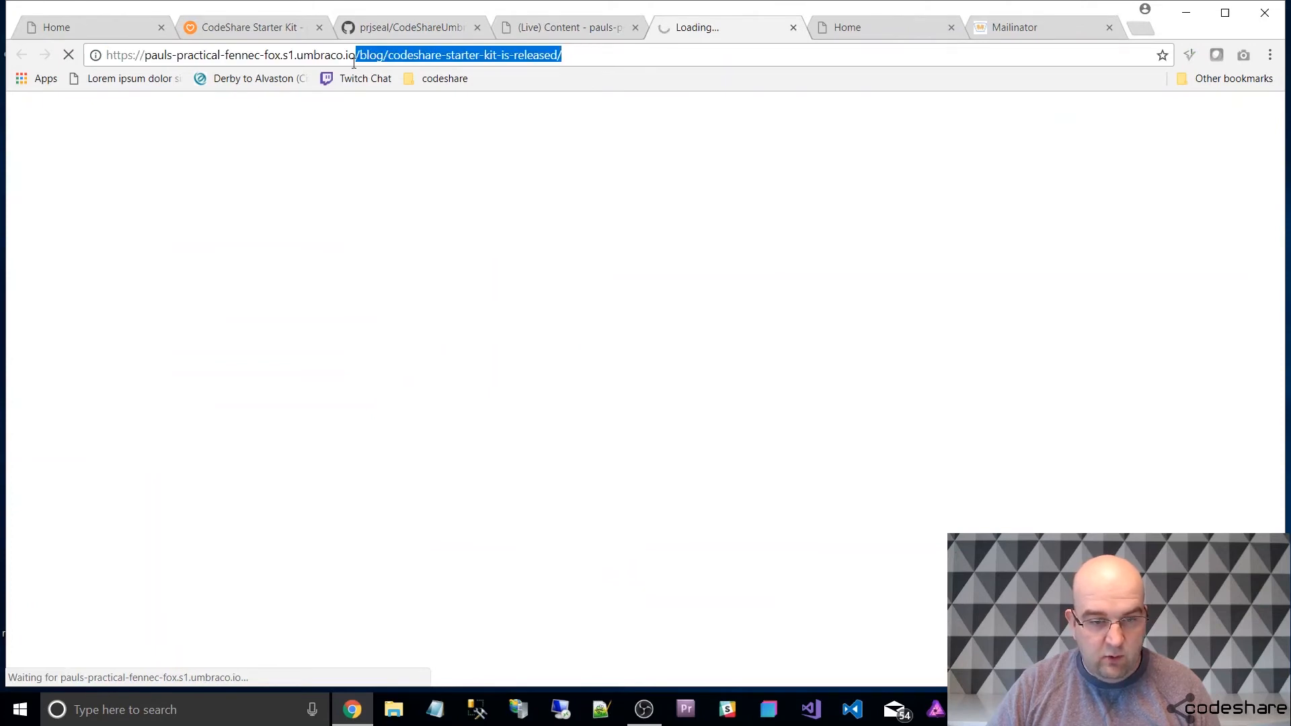
{"action": "type", "text": "yo"}
{"action": "key", "text": "Return"}
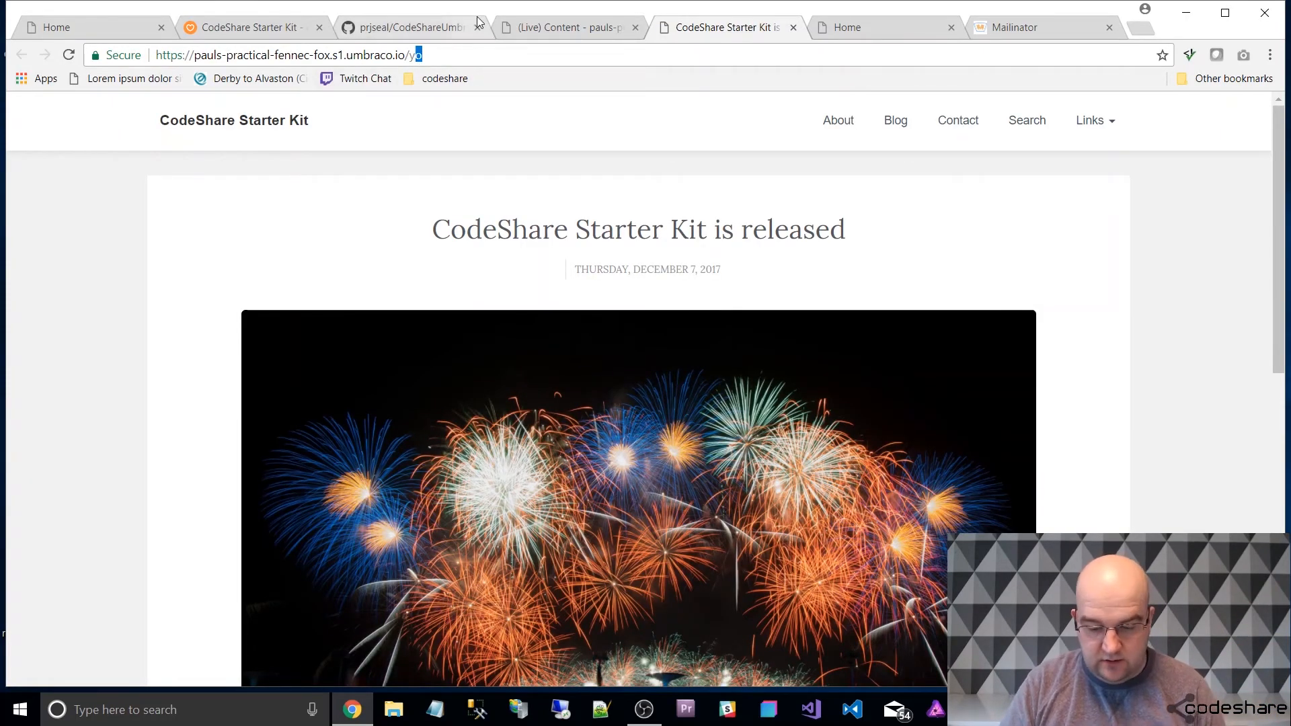
Load the live site's root URL, then add /yo to the address to test the alias again.
{"action": "key", "text": "BackSpace"}
{"action": "key", "text": "BackSpace"}
{"action": "key", "text": "Return"}
{"action": "left_click", "coordinate": [550, 56]}
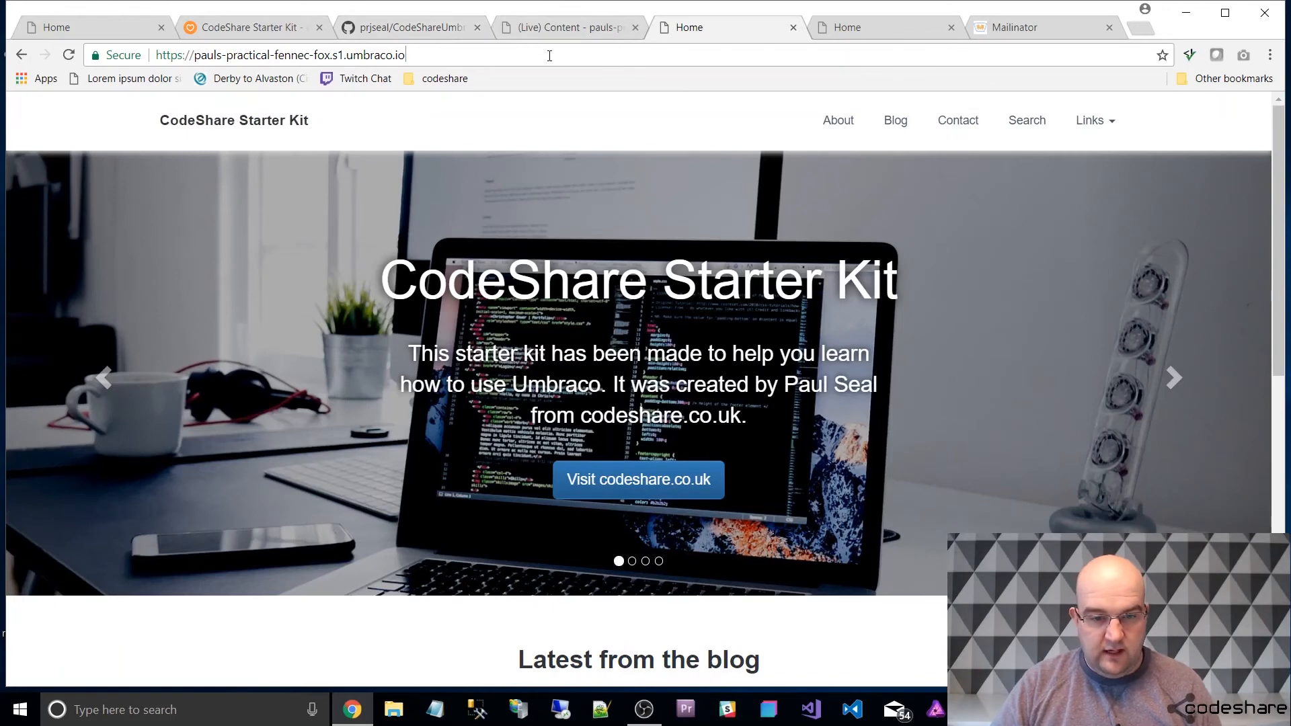
{"action": "type", "text": "/yo"}
{"action": "key", "text": "Return"}
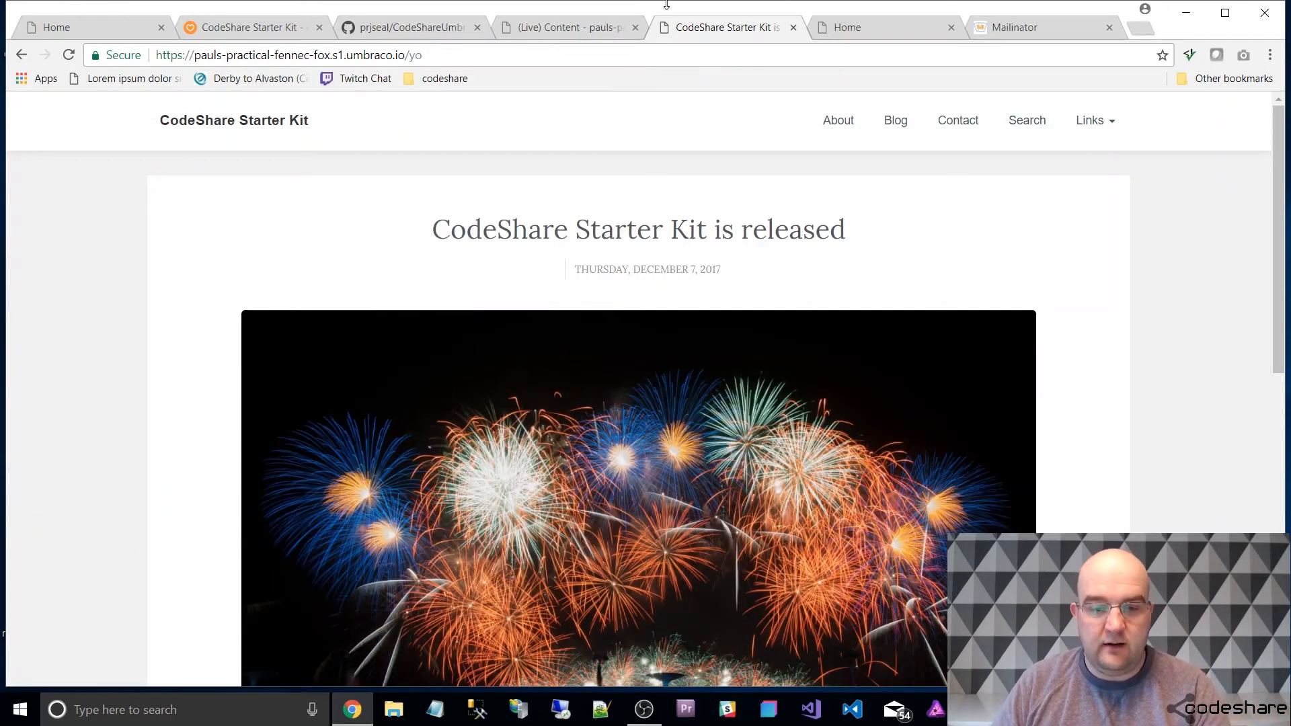
Return to the backoffice and review the article's Generic Properties, Navigation, Meta Data and Content properties.
{"action": "left_click", "coordinate": [589, 22]}
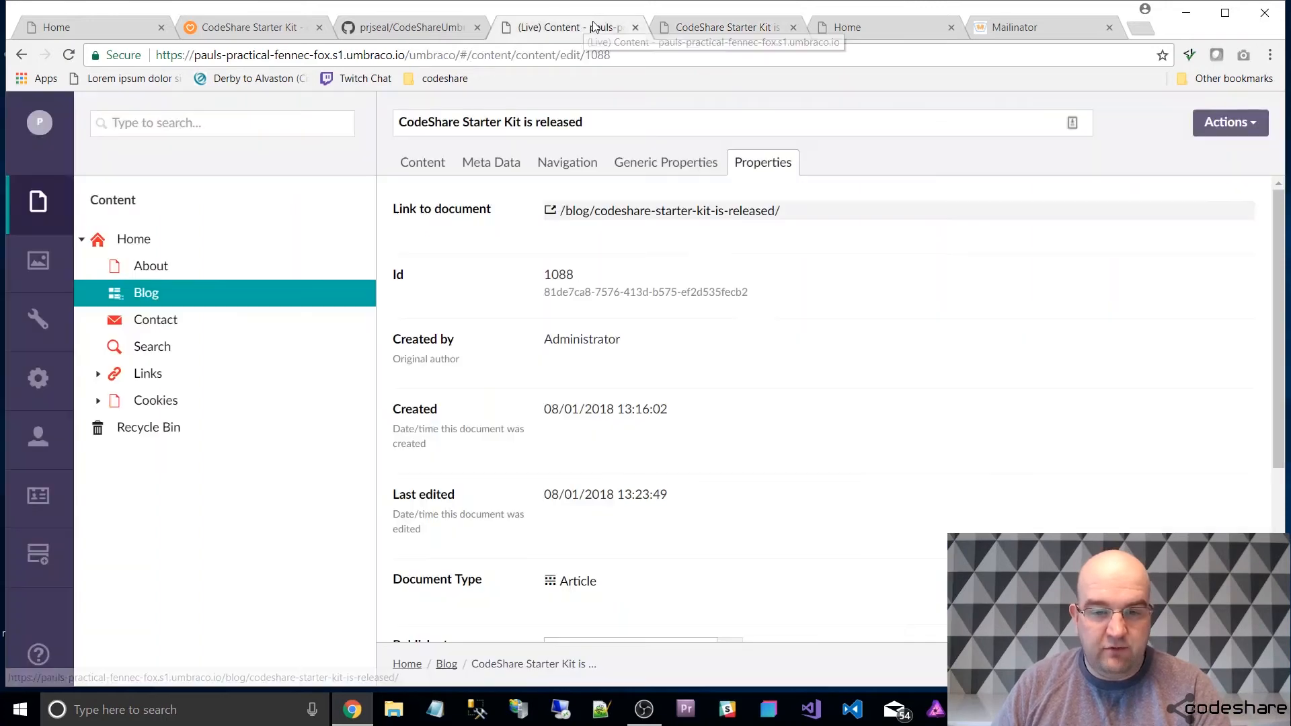
{"action": "left_click", "coordinate": [671, 167]}
{"action": "left_click", "coordinate": [562, 164]}
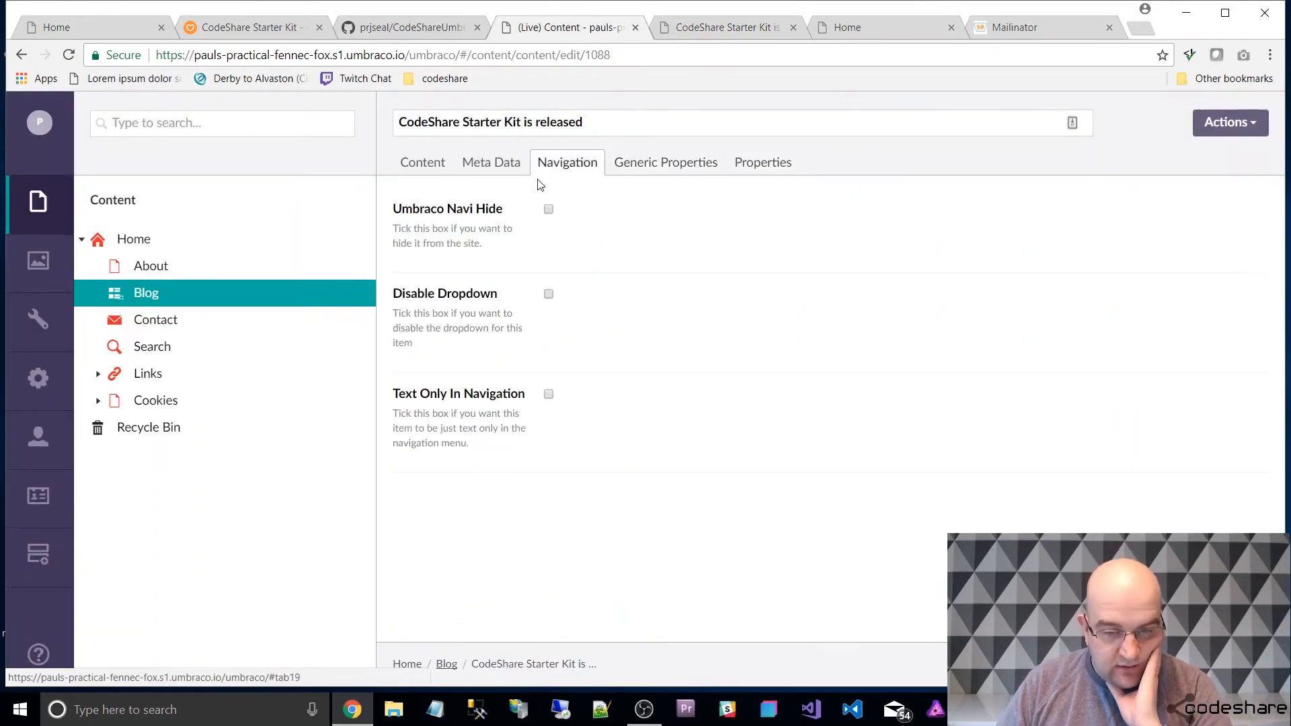
{"action": "left_click", "coordinate": [498, 164]}
{"action": "left_click", "coordinate": [424, 165]}
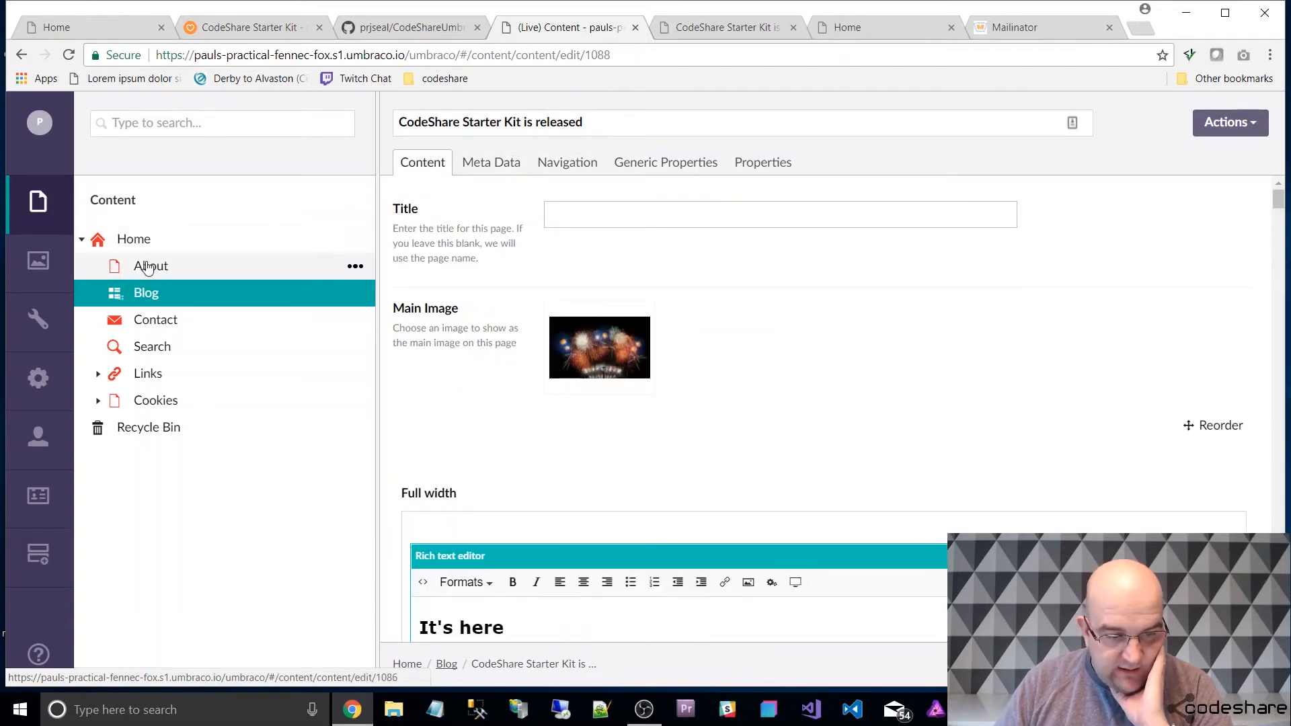
Search the Blog node's child items for "another".
{"action": "left_click", "coordinate": [243, 293]}
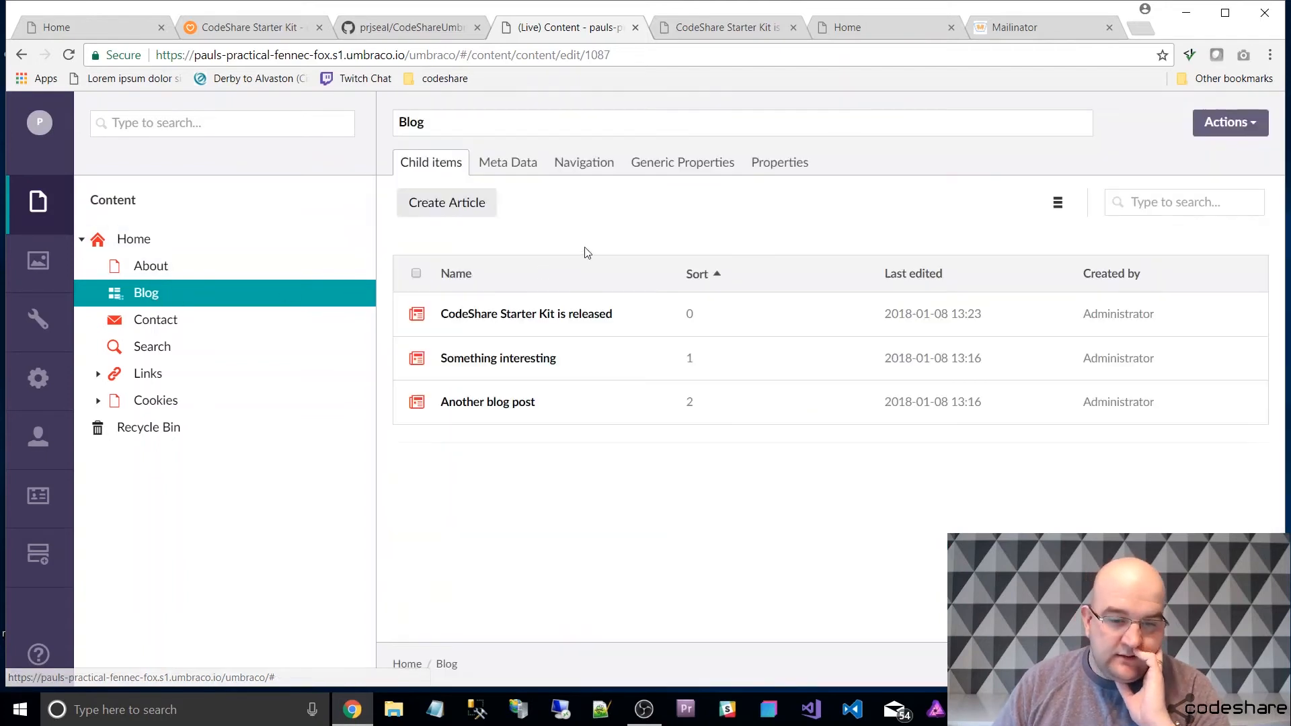
{"action": "left_click", "coordinate": [1214, 201]}
{"action": "type", "text": "anoh"}
{"action": "key", "text": "BackSpace"}
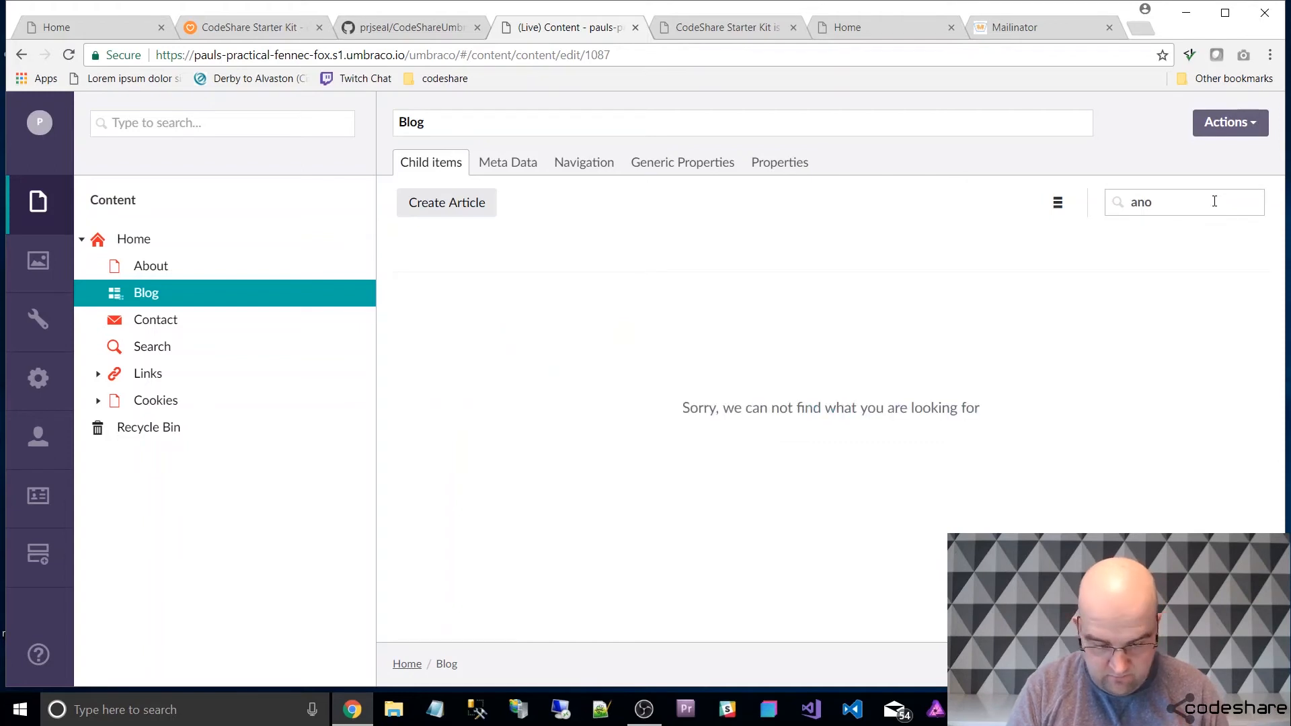
{"action": "type", "text": "ther"}
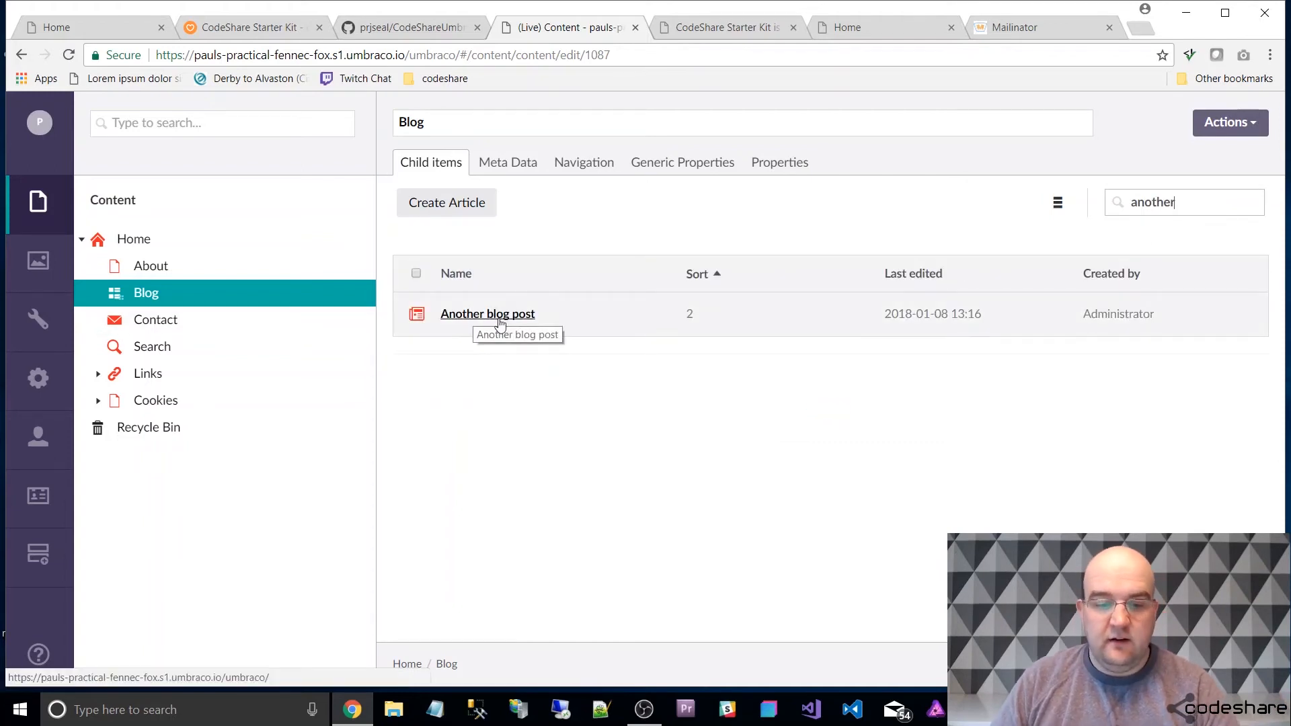
Review the Blog node's Meta Data, Navigation and Generic Properties, and return to its child items.
{"action": "left_click", "coordinate": [512, 163]}
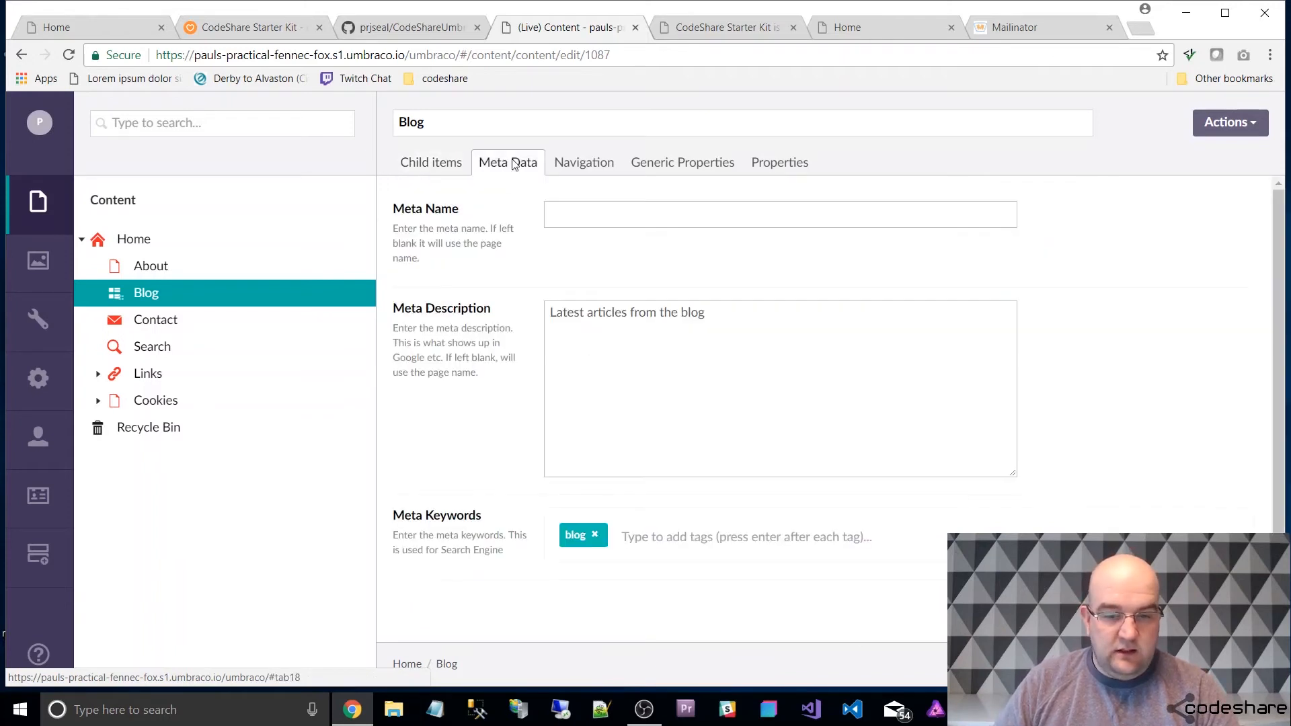
{"action": "left_click", "coordinate": [588, 167]}
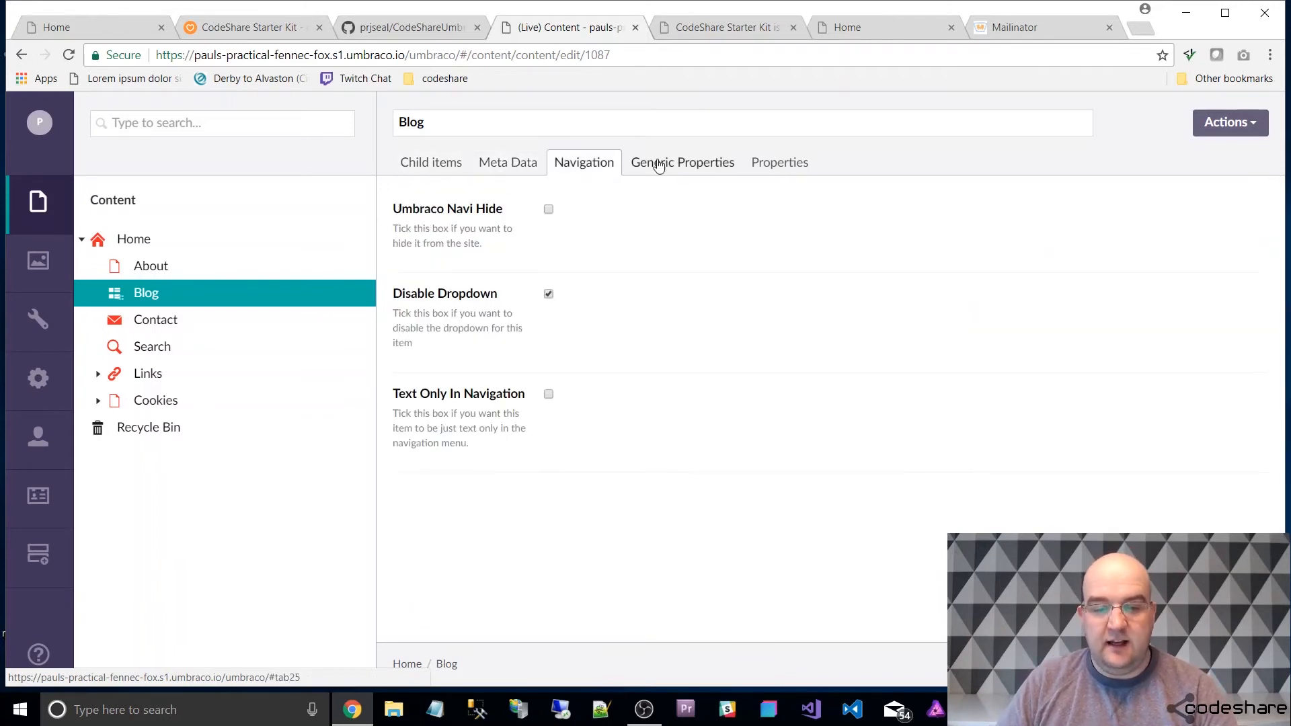
{"action": "left_click", "coordinate": [657, 164]}
{"action": "left_click", "coordinate": [432, 164]}
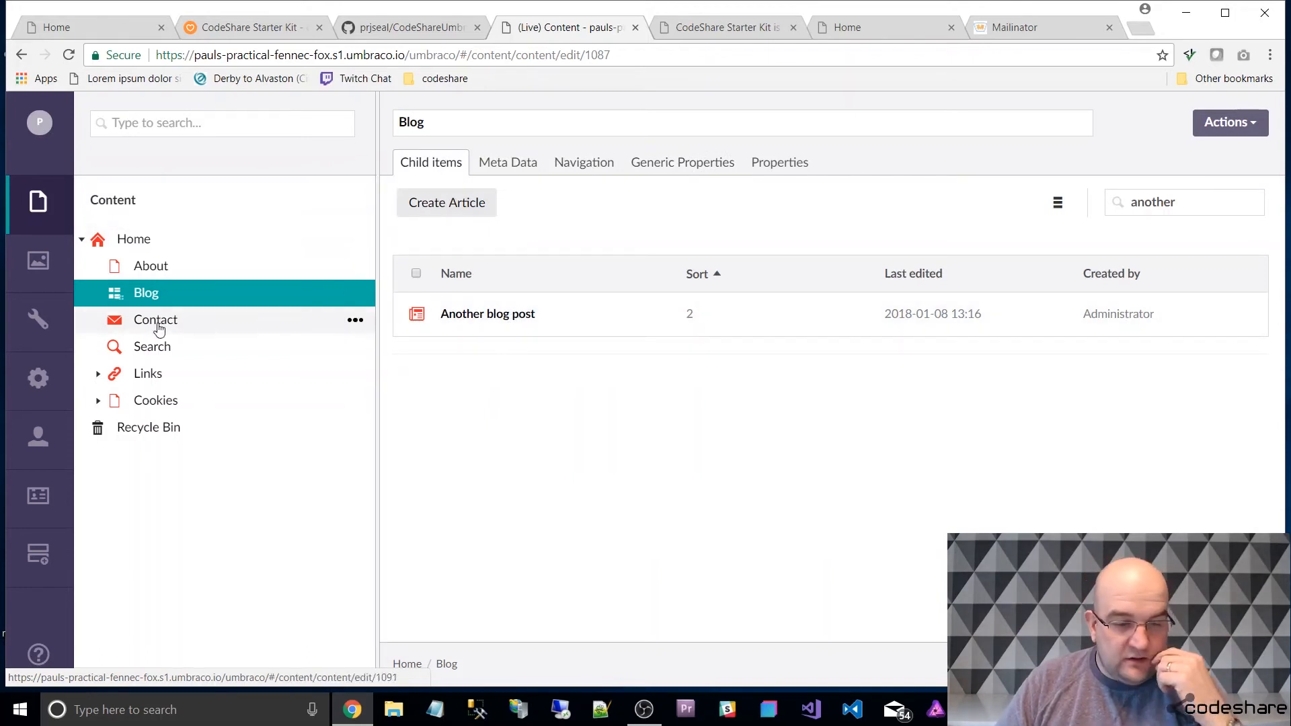
Open the "Another blog post" article, set its title to "This is an alternative title" and publish it.
{"action": "left_click", "coordinate": [506, 315]}
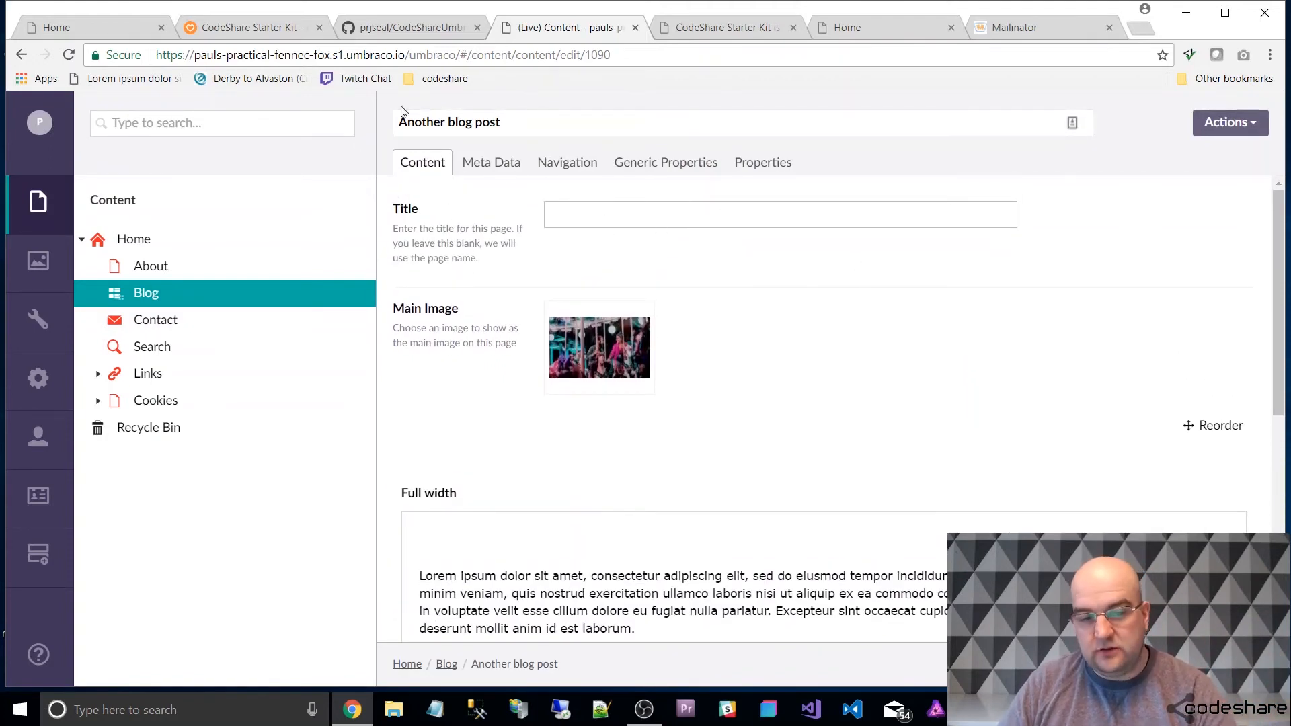
{"action": "scroll", "coordinate": [888, 465], "scroll_direction": "down", "scroll_amount": 1}
{"action": "scroll", "coordinate": [881, 480], "scroll_direction": "down", "scroll_amount": 2}
{"action": "scroll", "coordinate": [665, 336], "scroll_direction": "up", "scroll_amount": 3}
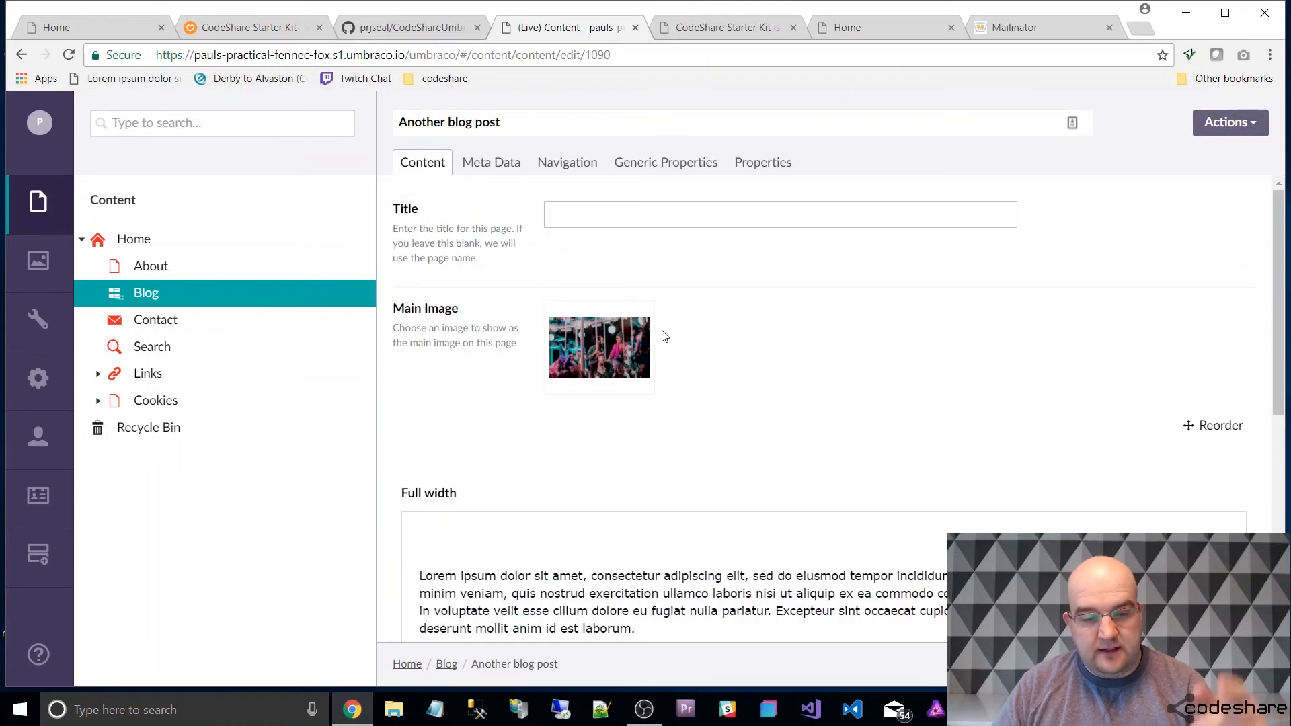
{"action": "left_click", "coordinate": [650, 210]}
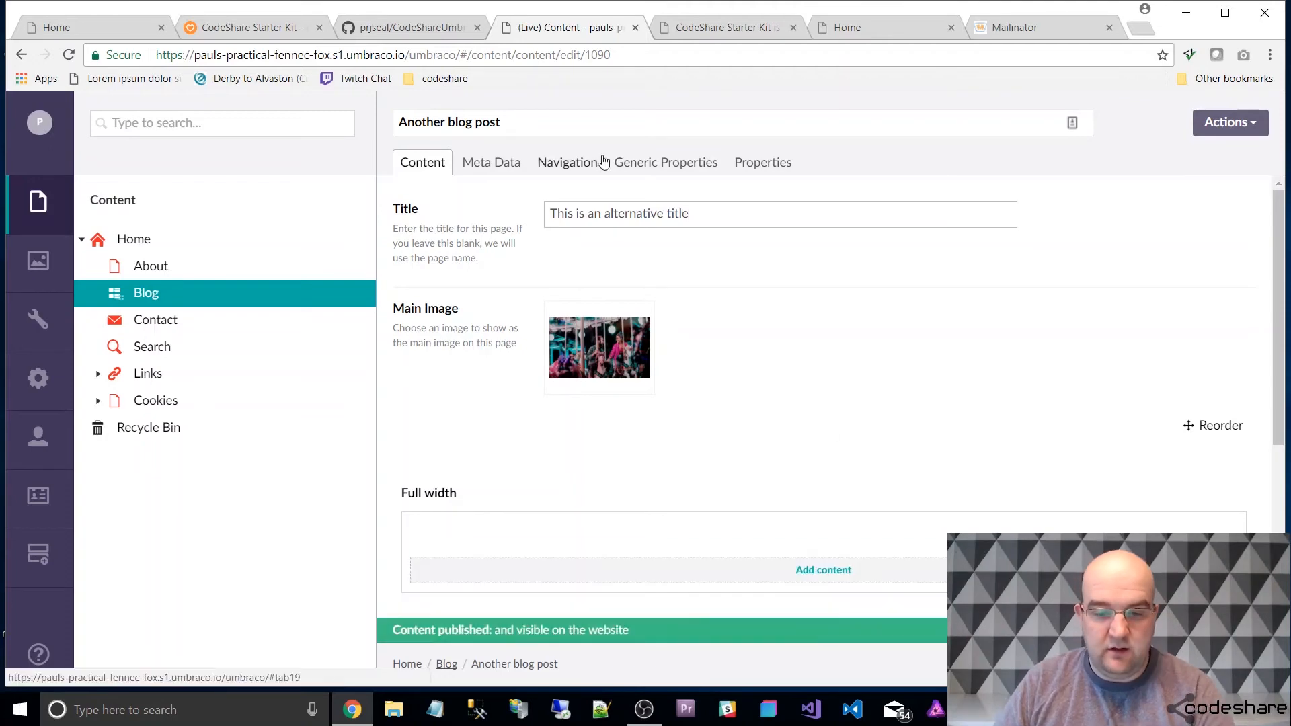
Open the article's live page from its document link to check the heading, and return to the backoffice.
{"action": "left_click", "coordinate": [764, 164]}
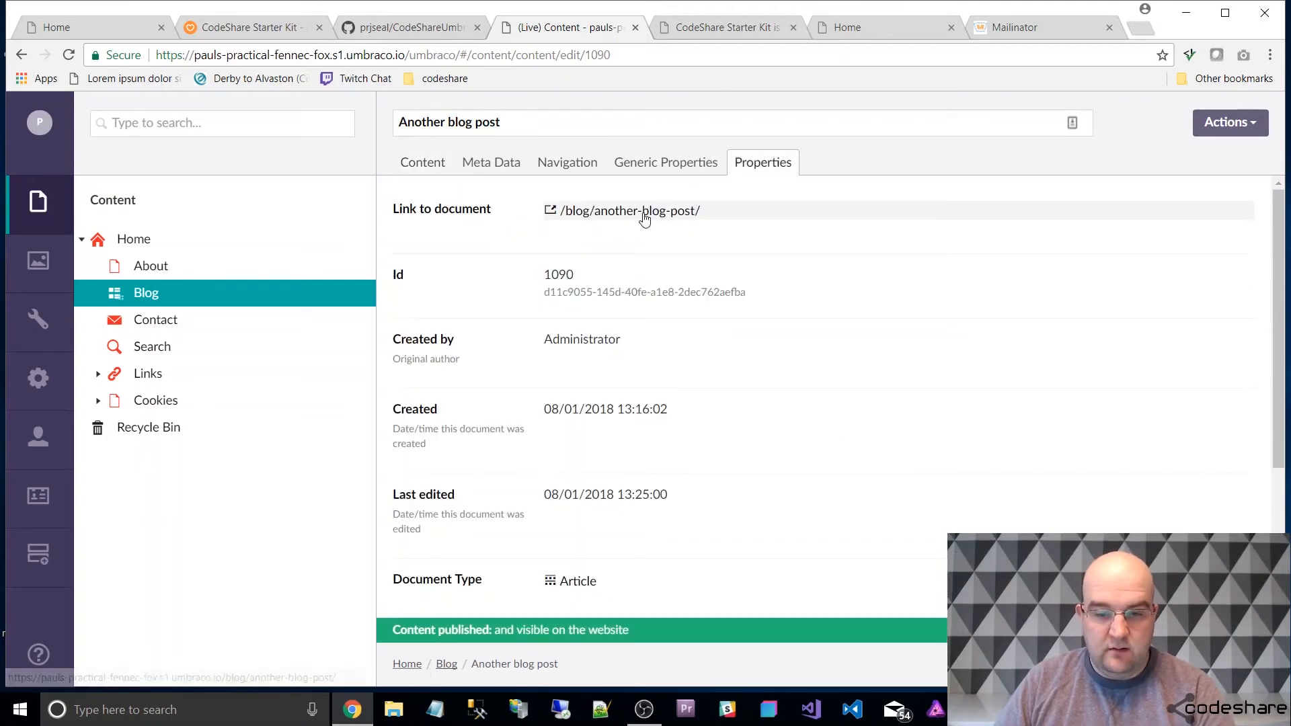
{"action": "left_click", "coordinate": [605, 210]}
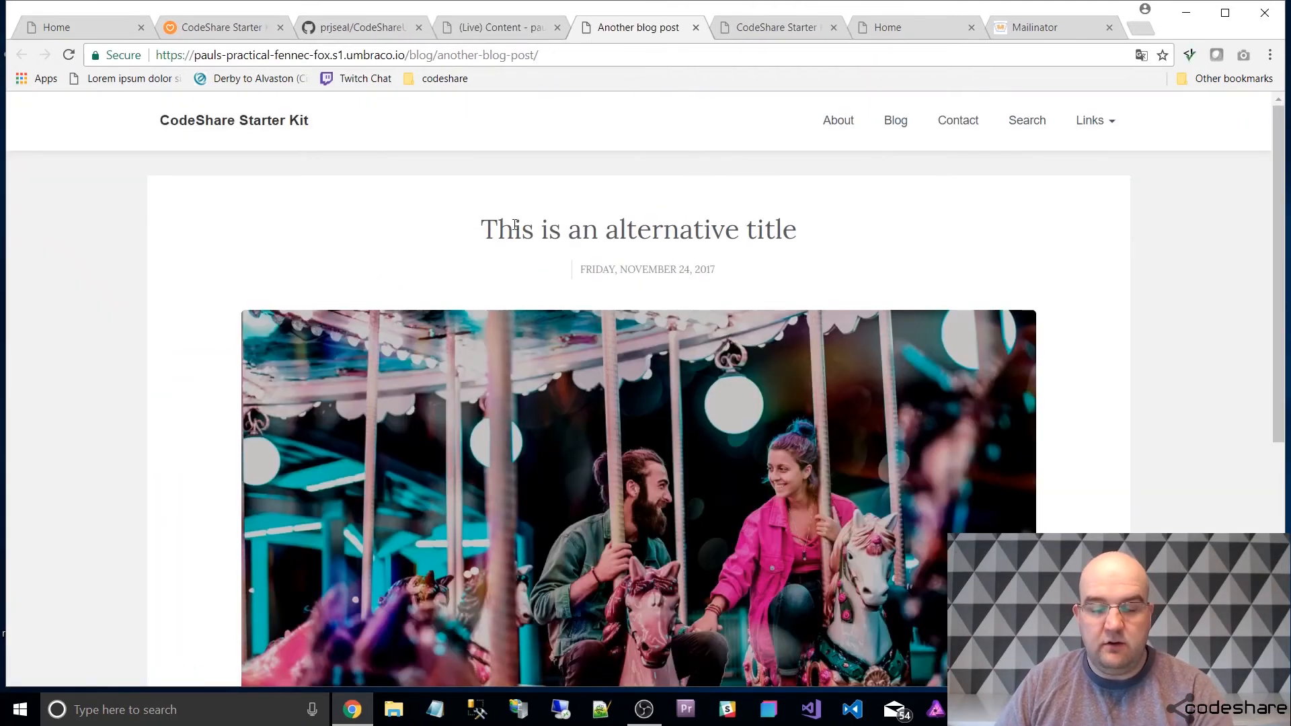
{"action": "left_click", "coordinate": [501, 29]}
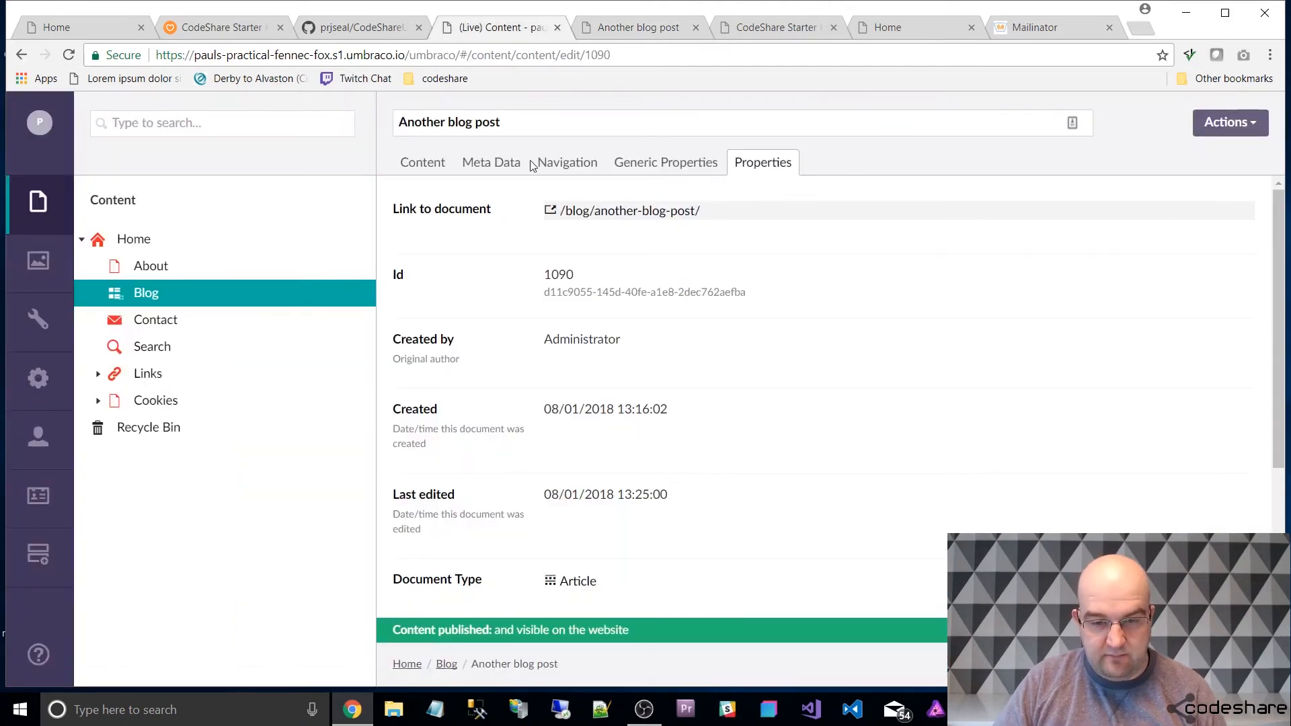
Clear the article's Title field in its Content properties and publish the change.
{"action": "left_click", "coordinate": [423, 164]}
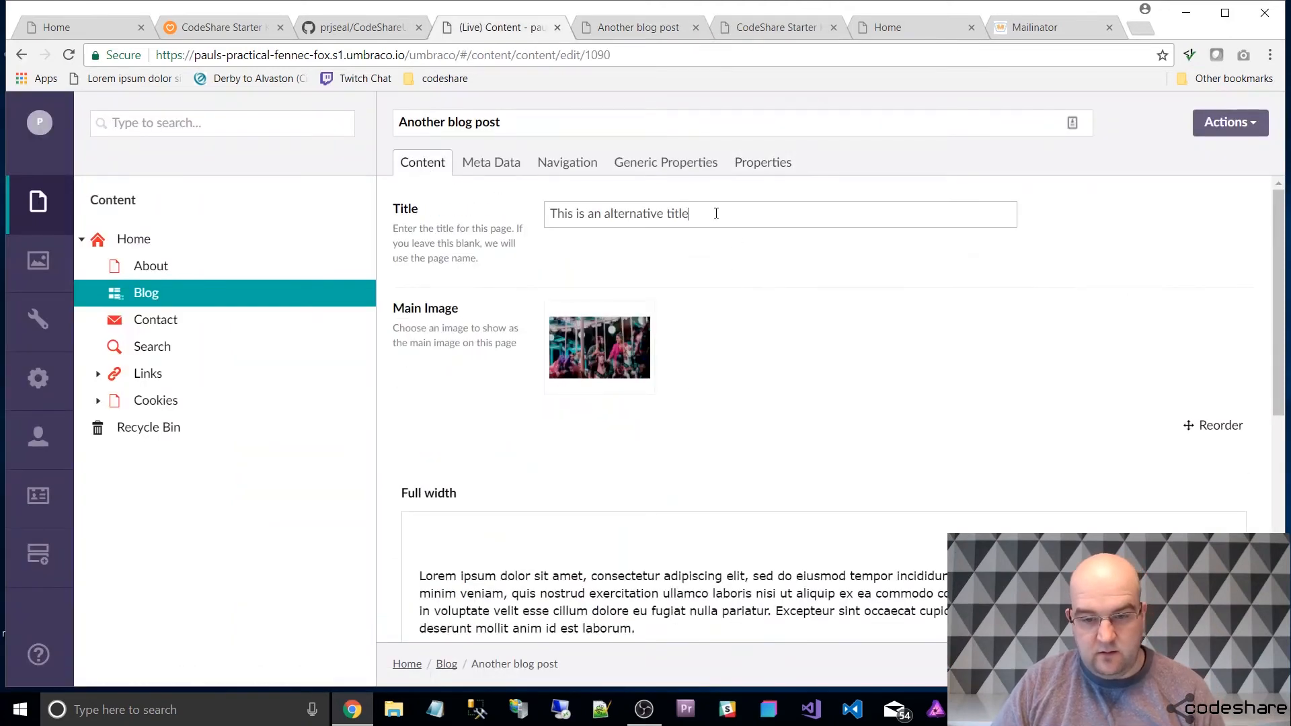
{"action": "left_click_drag", "start_coordinate": [713, 214], "coordinate": [549, 261]}
{"action": "key", "text": "BackSpace"}
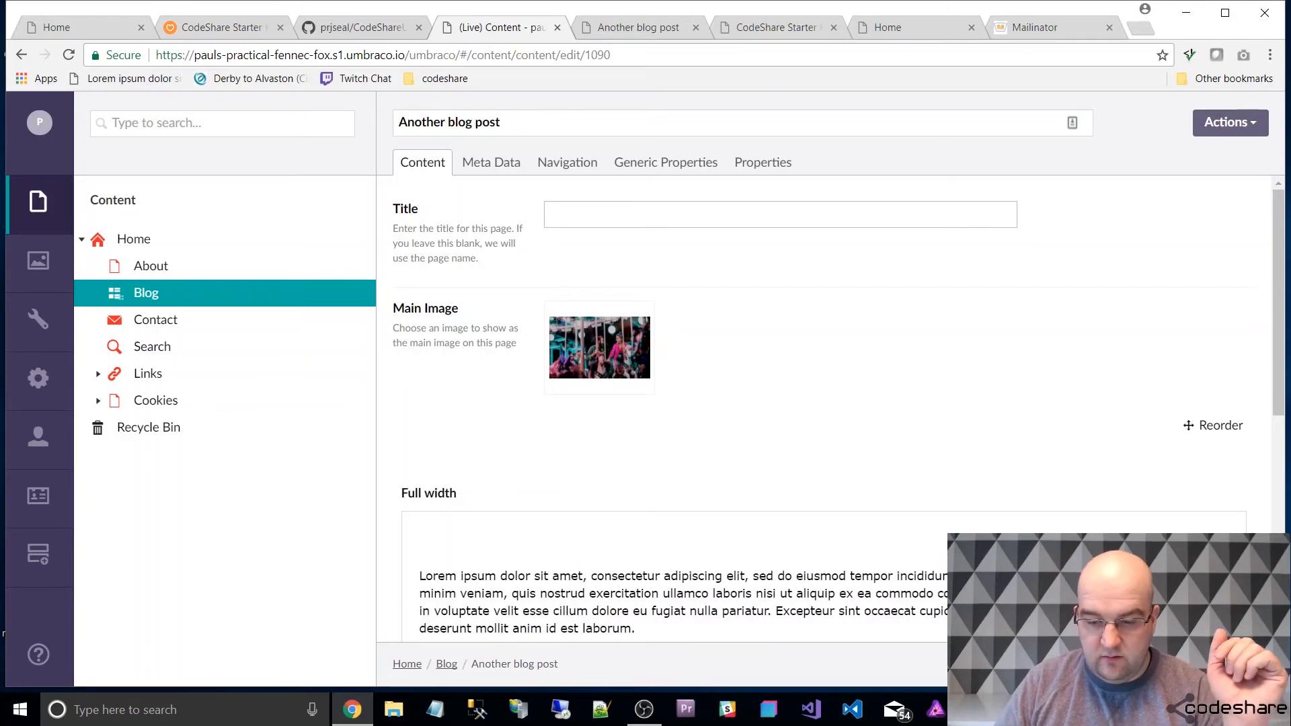
{"action": "key", "text": "ctrl+p"}
Reload the live article page to check which heading is used without a title, and return to the backoffice.
{"action": "left_click", "coordinate": [632, 28]}
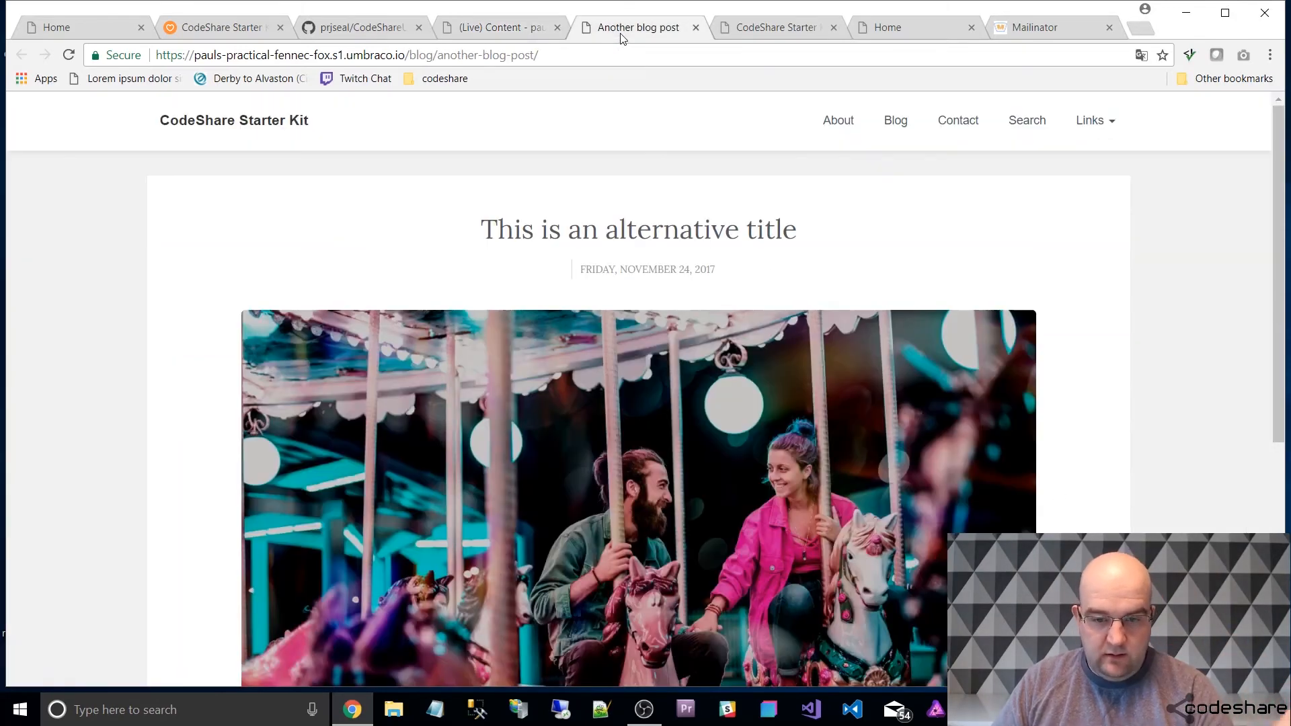
{"action": "key", "text": "F5"}
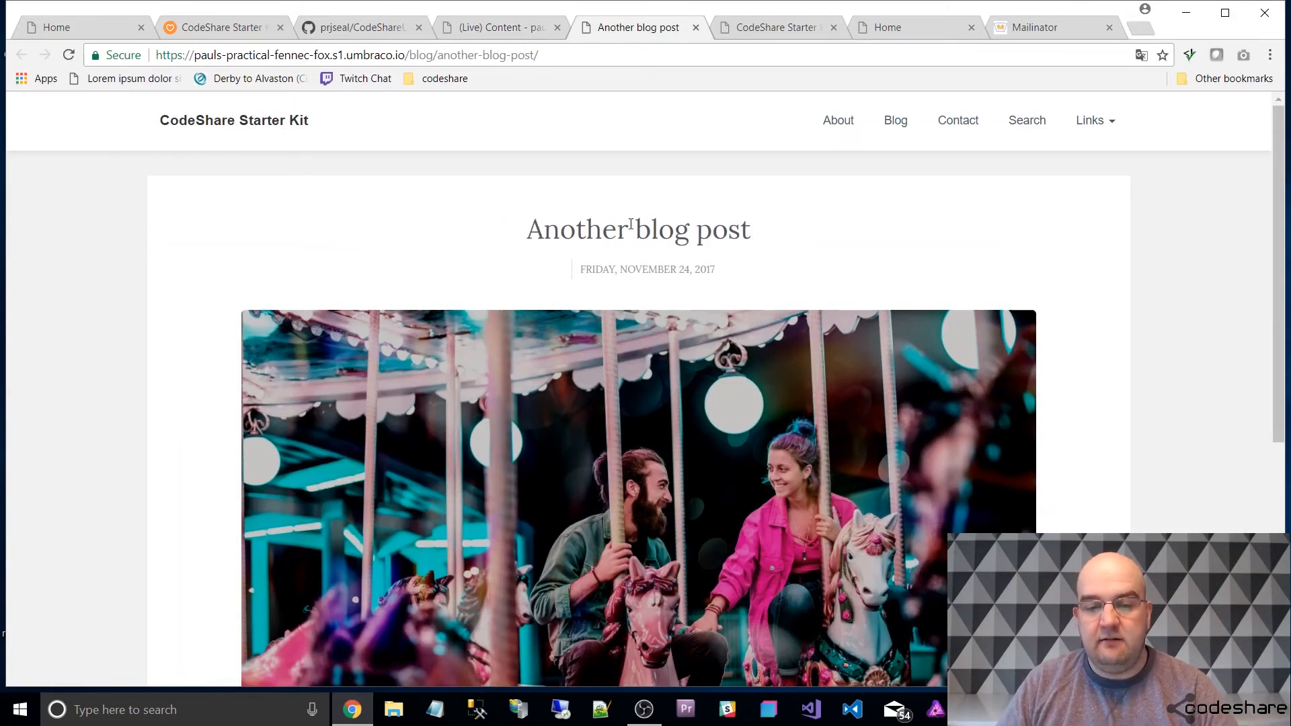
{"action": "left_click", "coordinate": [495, 28]}
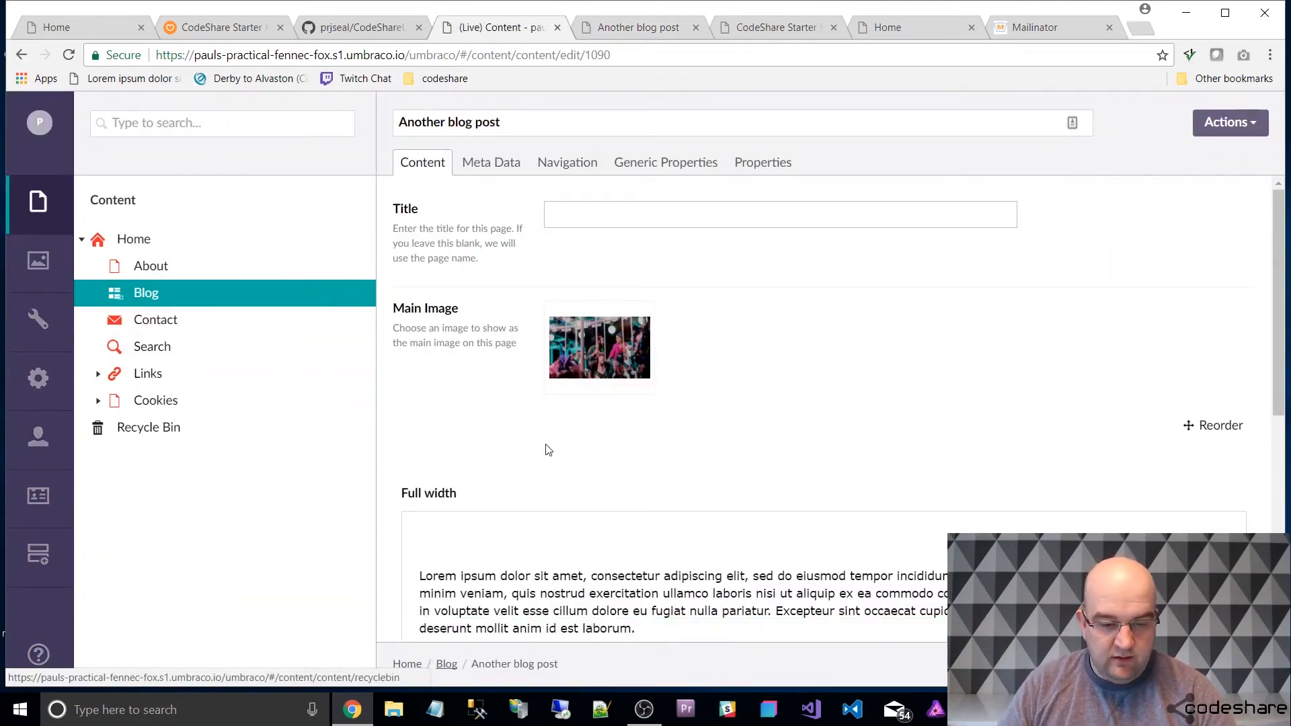
Add a Thirds row below the article's Full width grid row.
{"action": "scroll", "coordinate": [686, 427], "scroll_direction": "down", "scroll_amount": 5}
{"action": "scroll", "coordinate": [704, 281], "scroll_direction": "up", "scroll_amount": 2}
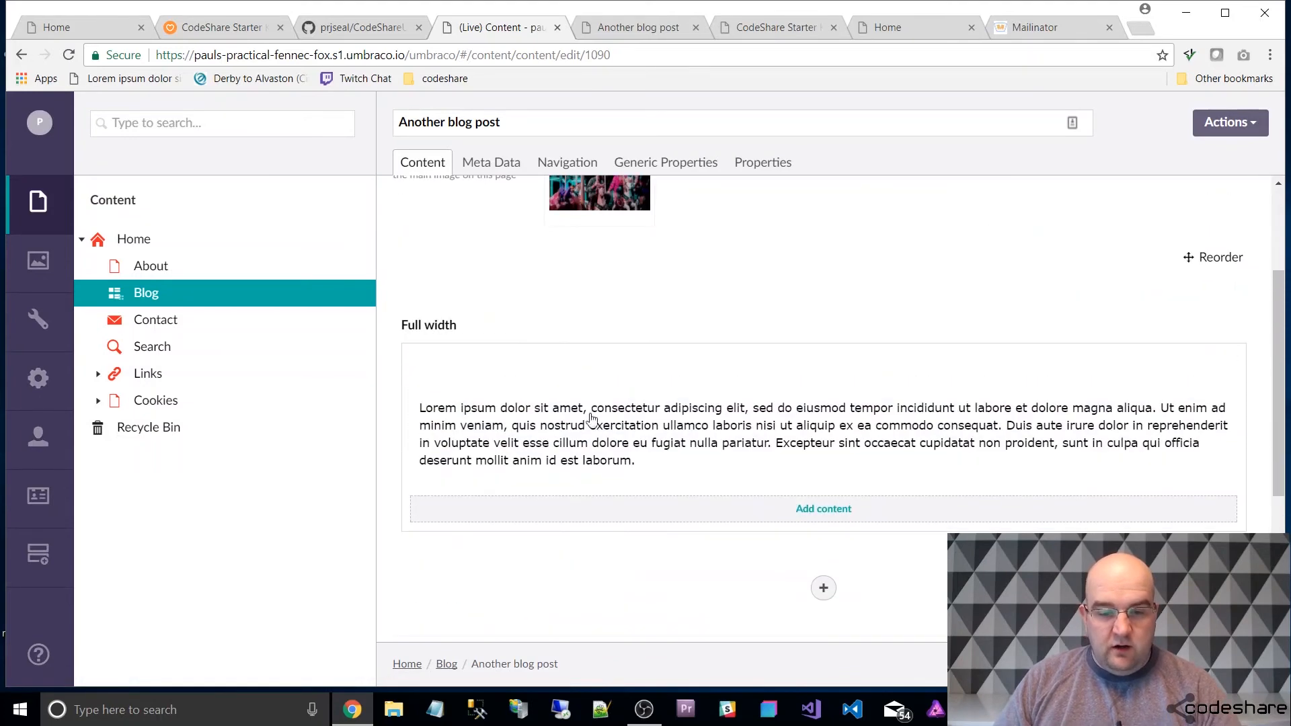
{"action": "left_click", "coordinate": [823, 588]}
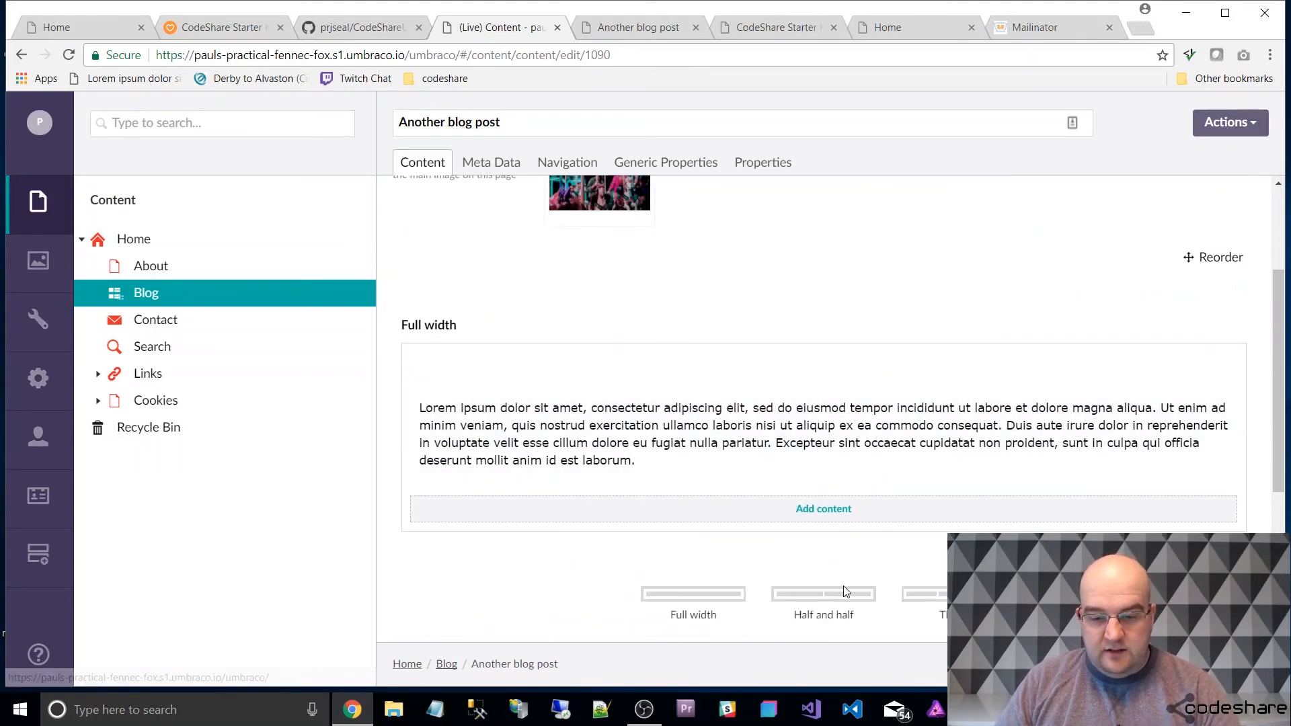
{"action": "scroll", "coordinate": [912, 539], "scroll_direction": "down", "scroll_amount": 3}
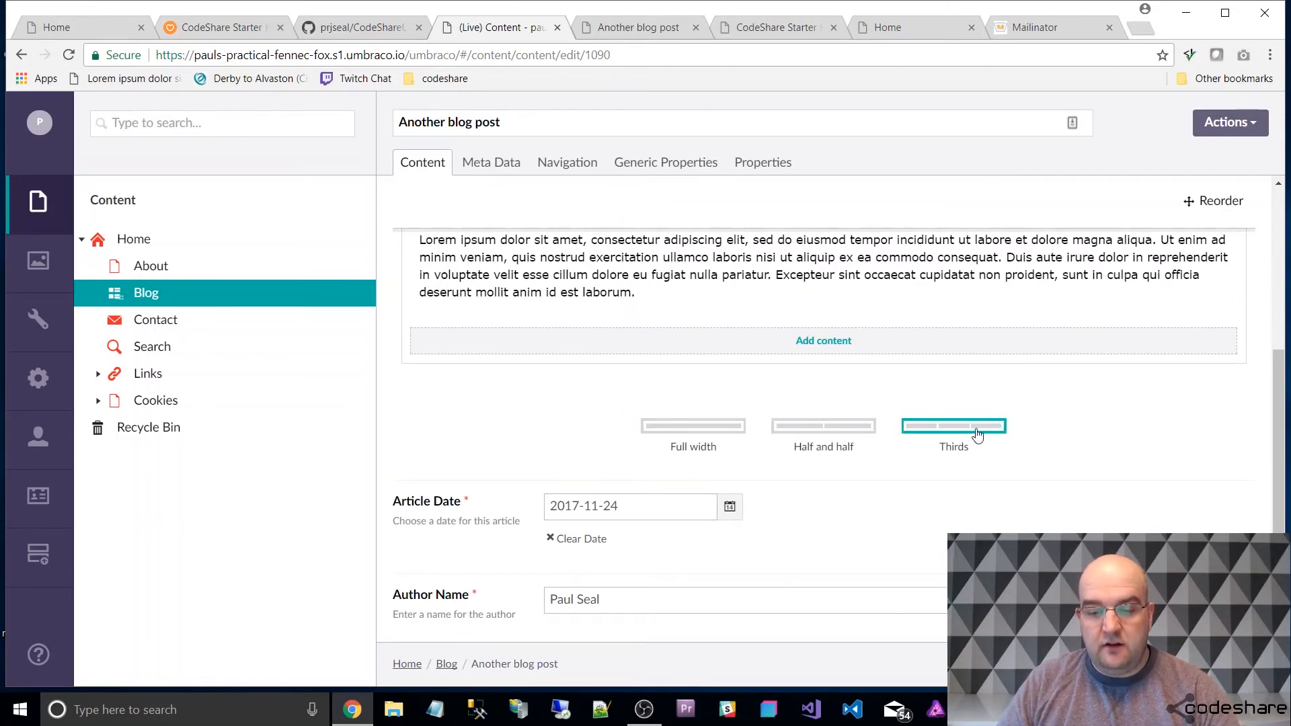
{"action": "left_click", "coordinate": [959, 430]}
Add a rich text editor to the Thirds row's first column containing "asdasdasdj alkdj alkjd alksdjasdkjlaksdjlaksdj alksjd alksjd alksdj lakjdas".
{"action": "left_click", "coordinate": [549, 497]}
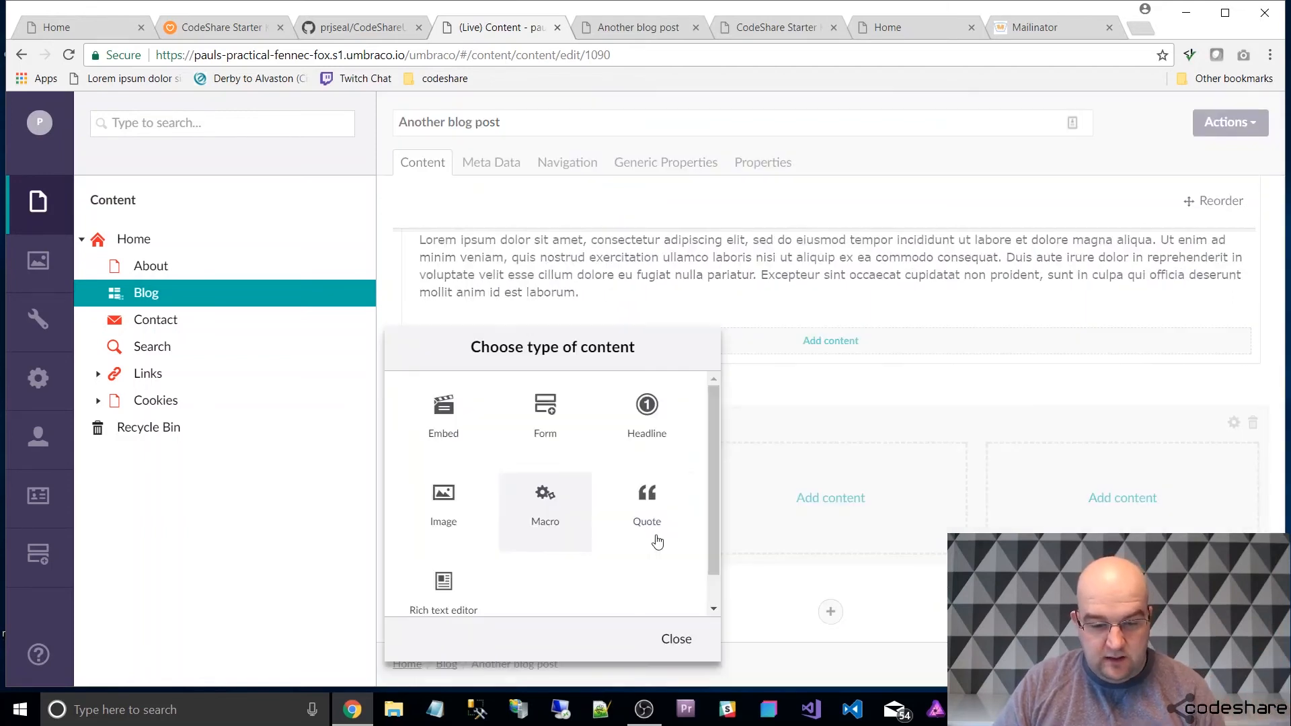
{"action": "left_click", "coordinate": [444, 590]}
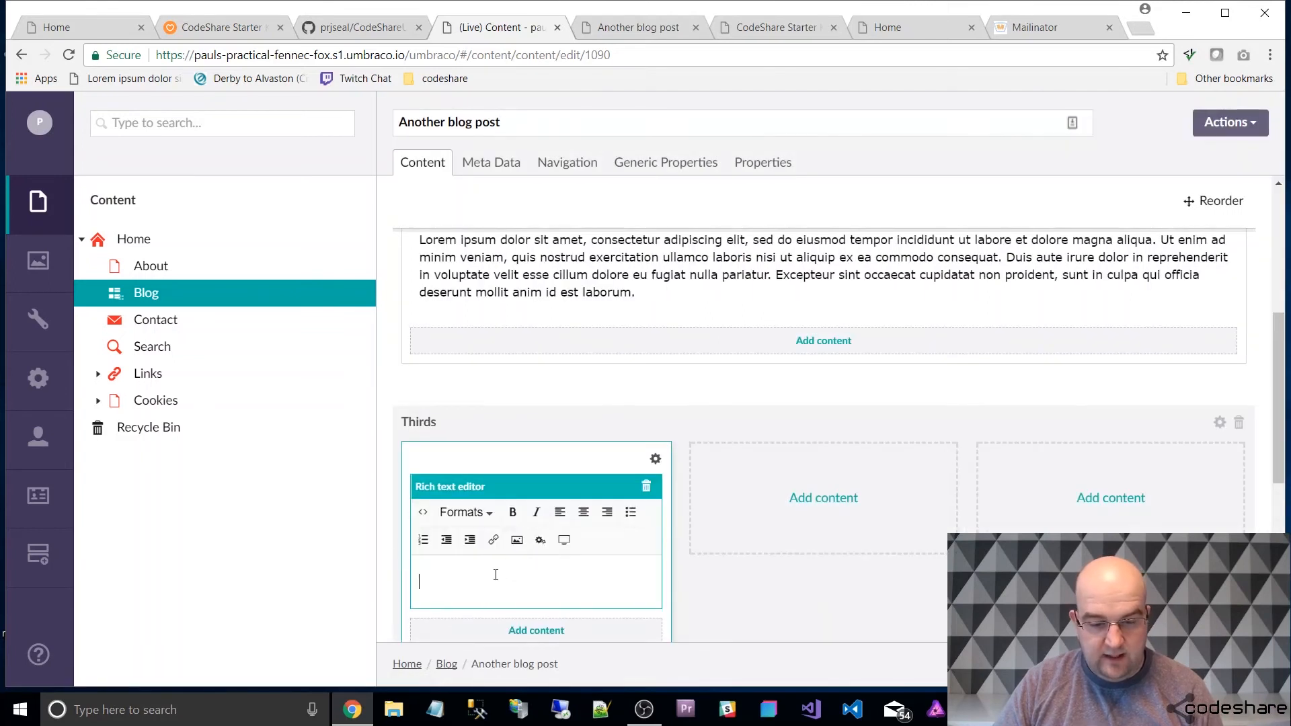
{"action": "type", "text": "asdasdasdj alkdj alkjd alk"}
{"action": "type", "text": "sdjasdkjlaksdjlaksdj alksjd alksjd alksdj lakjdas"}
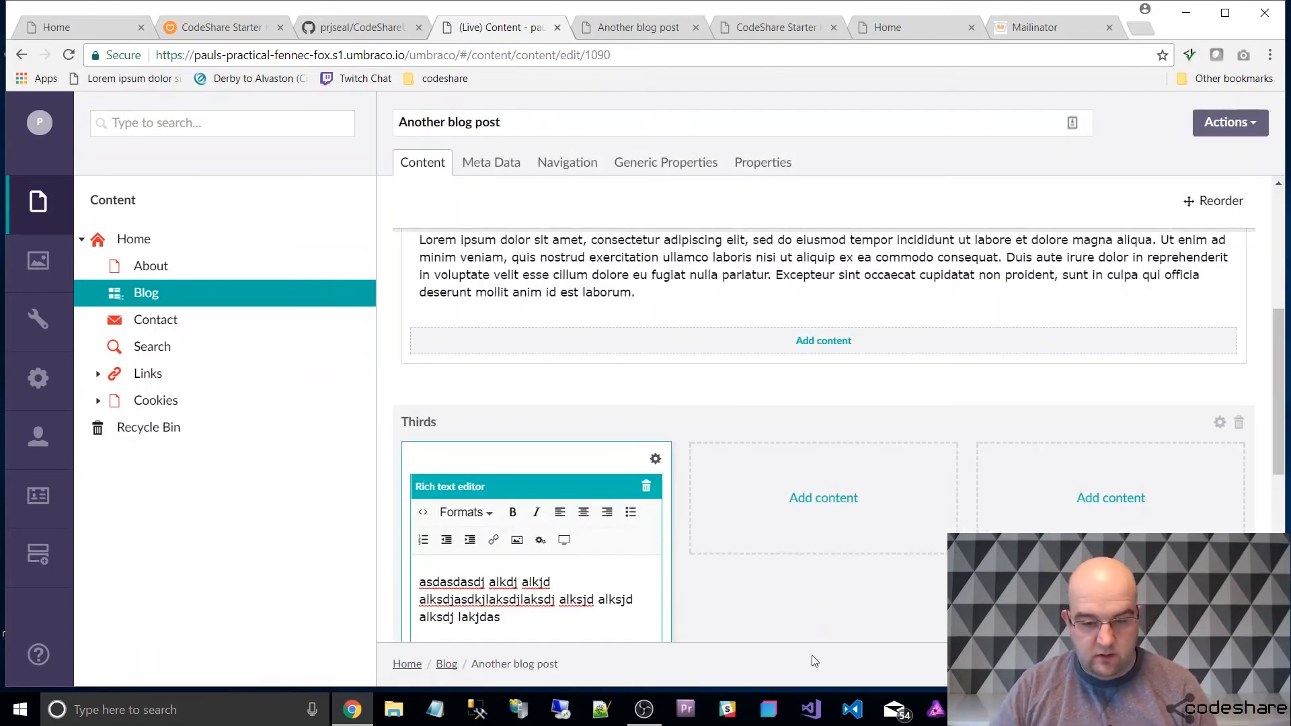
Copy the first column's text into new rich text editors in the second and third columns, and publish the article.
{"action": "key", "text": "ctrl+a"}
{"action": "key", "text": "ctrl+c"}
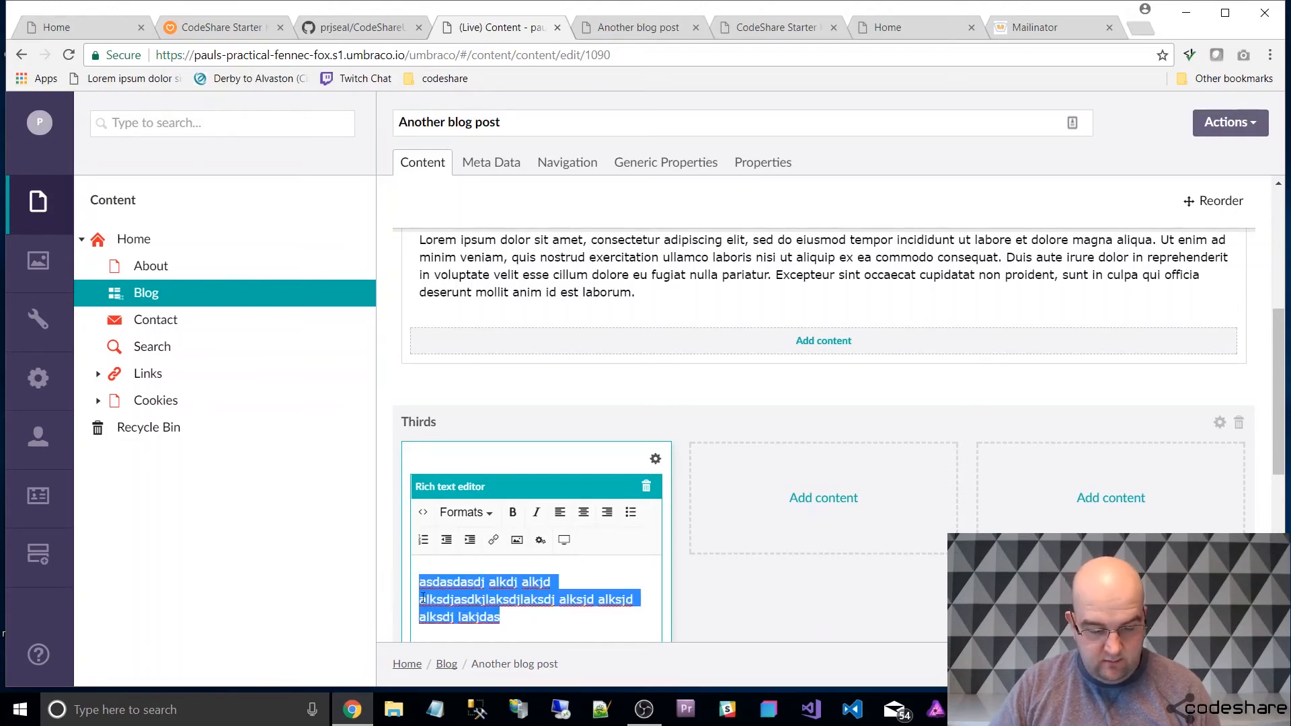
{"action": "left_click", "coordinate": [902, 497]}
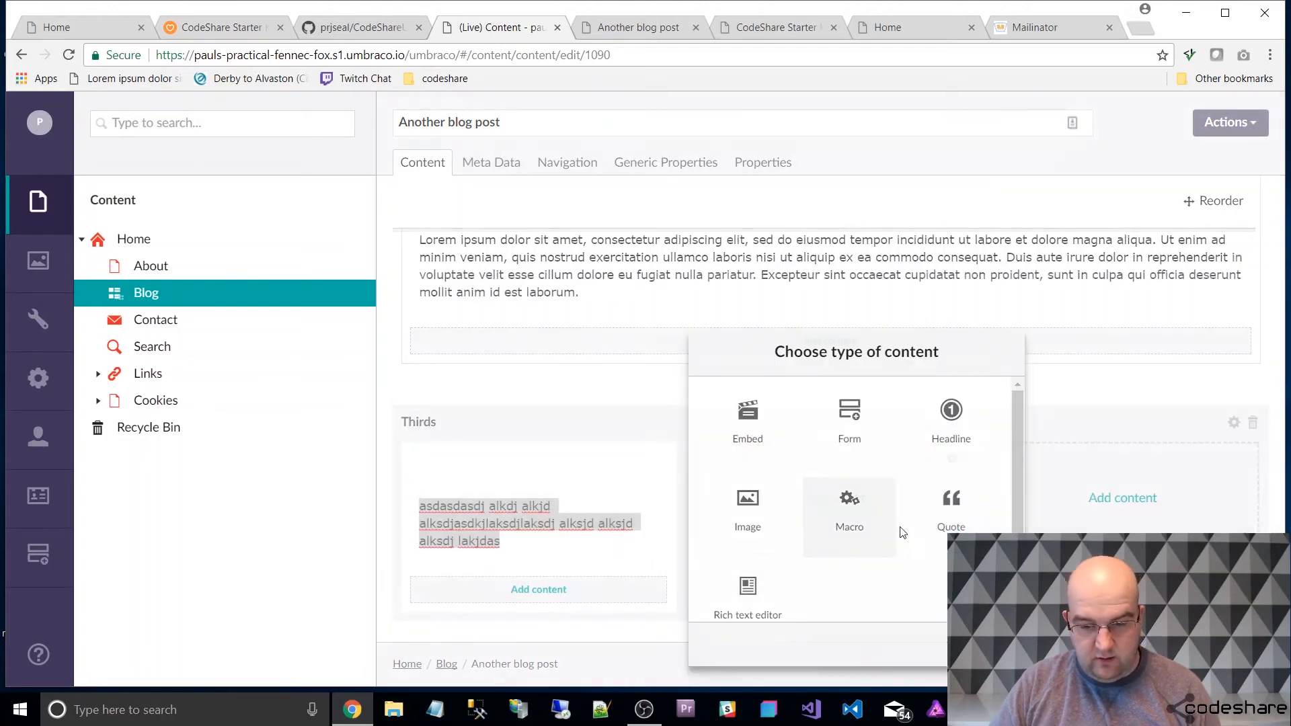
{"action": "left_click", "coordinate": [750, 589]}
{"action": "key", "text": "ctrl+v"}
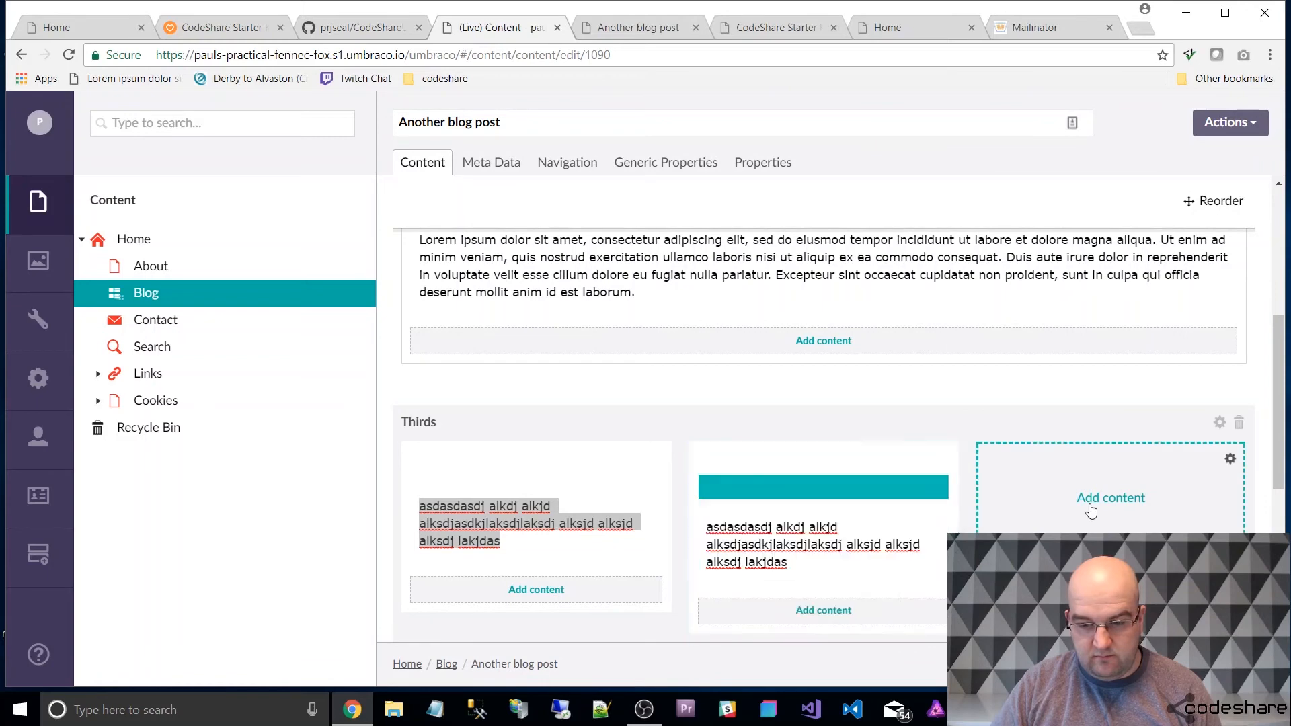
{"action": "left_click", "coordinate": [1091, 510]}
{"action": "left_click", "coordinate": [979, 592]}
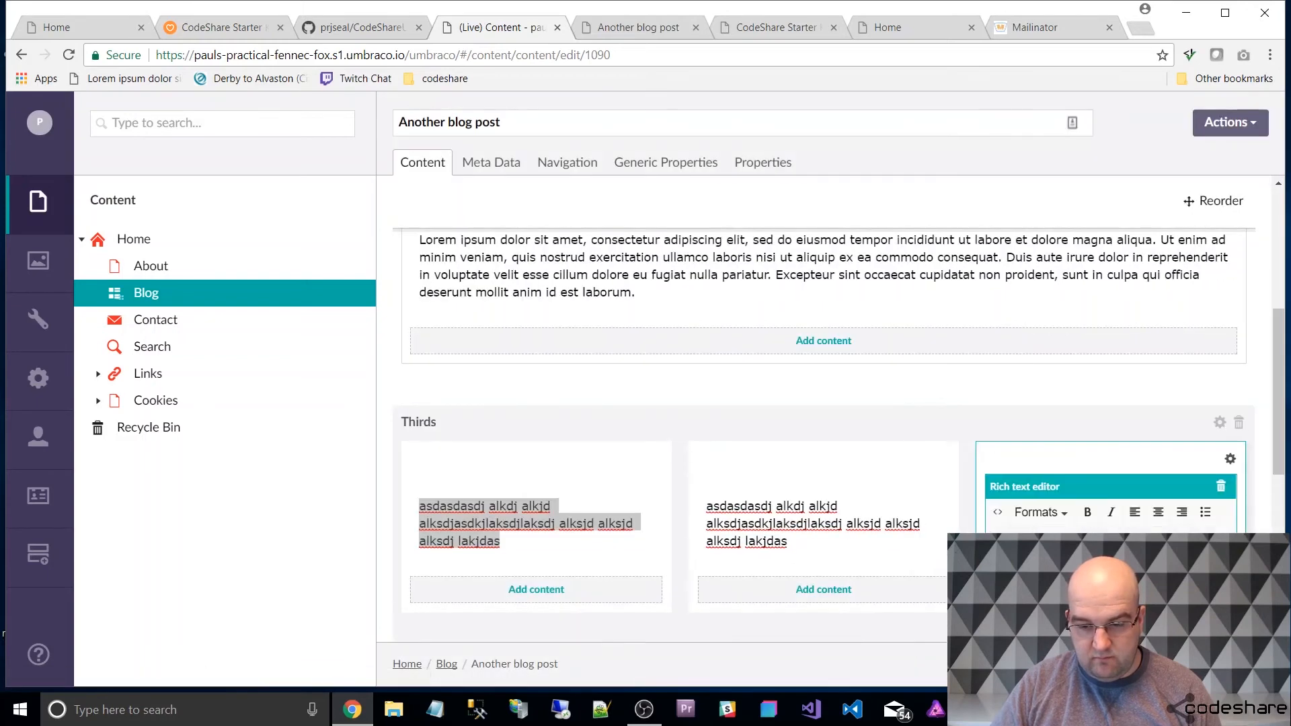
{"action": "left_click", "coordinate": [1188, 664]}
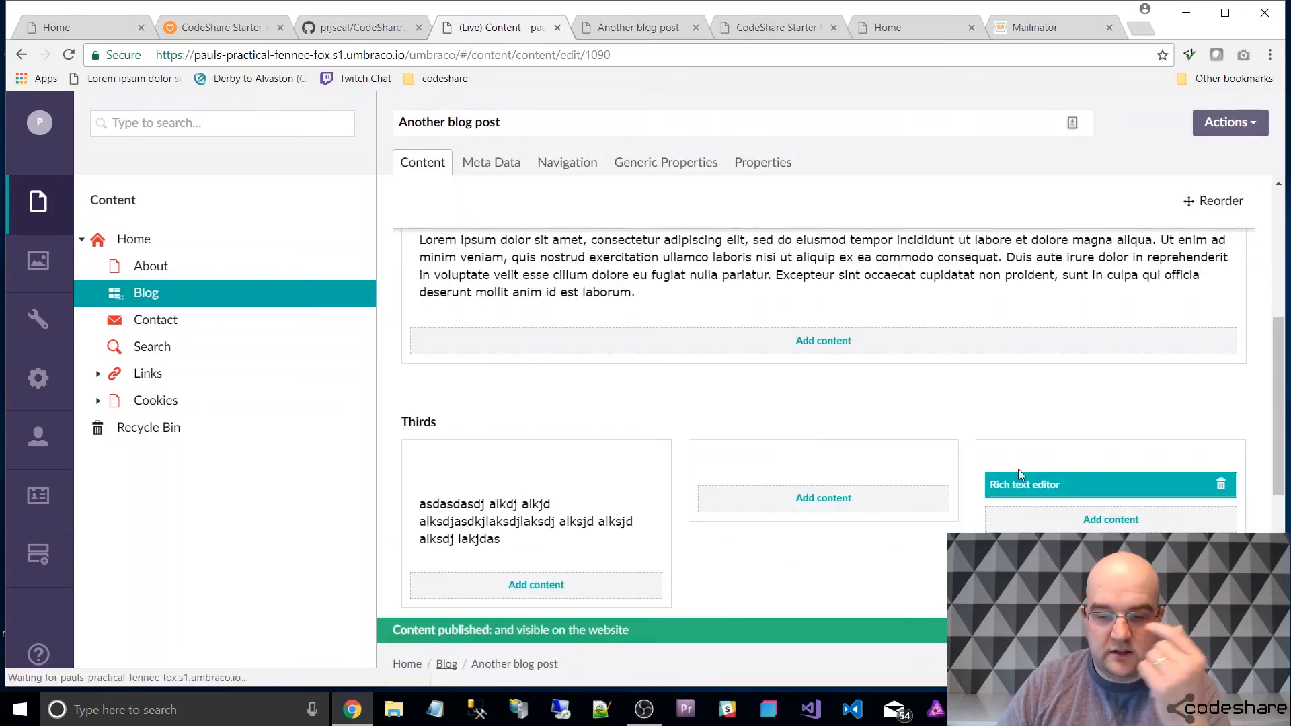
Replace the middle column's rich text editor with an image element showing code.jpg, and publish the article.
{"action": "scroll", "coordinate": [887, 366], "scroll_direction": "down", "scroll_amount": 4}
{"action": "scroll", "coordinate": [908, 316], "scroll_direction": "up", "scroll_amount": 1}
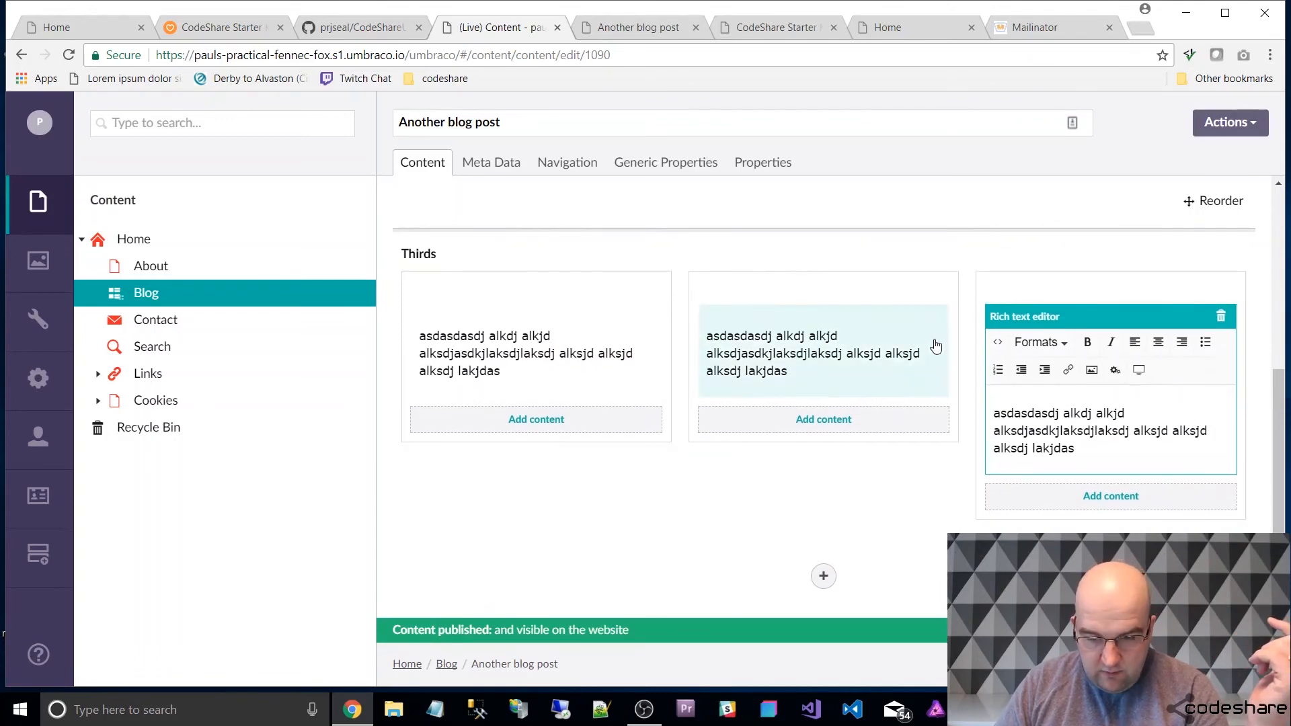
{"action": "left_click", "coordinate": [911, 309]}
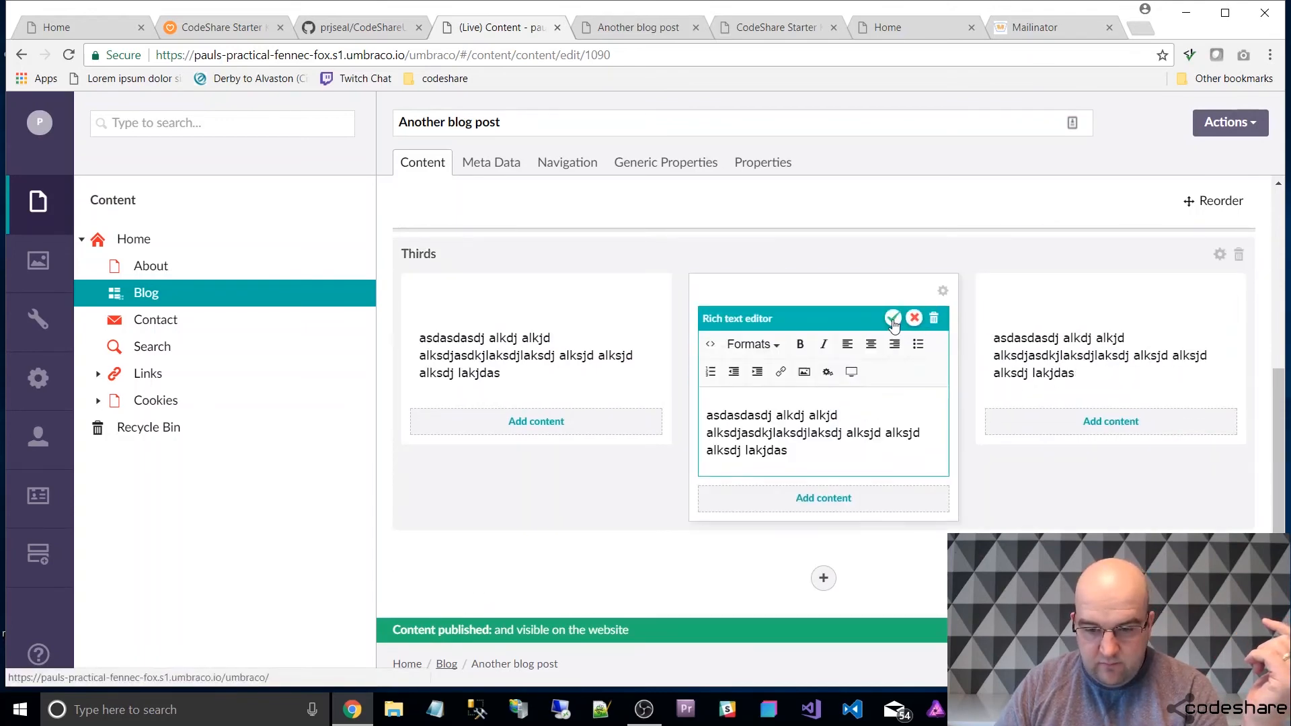
{"action": "left_click", "coordinate": [890, 318]}
{"action": "left_click", "coordinate": [865, 336]}
{"action": "left_click", "coordinate": [750, 346]}
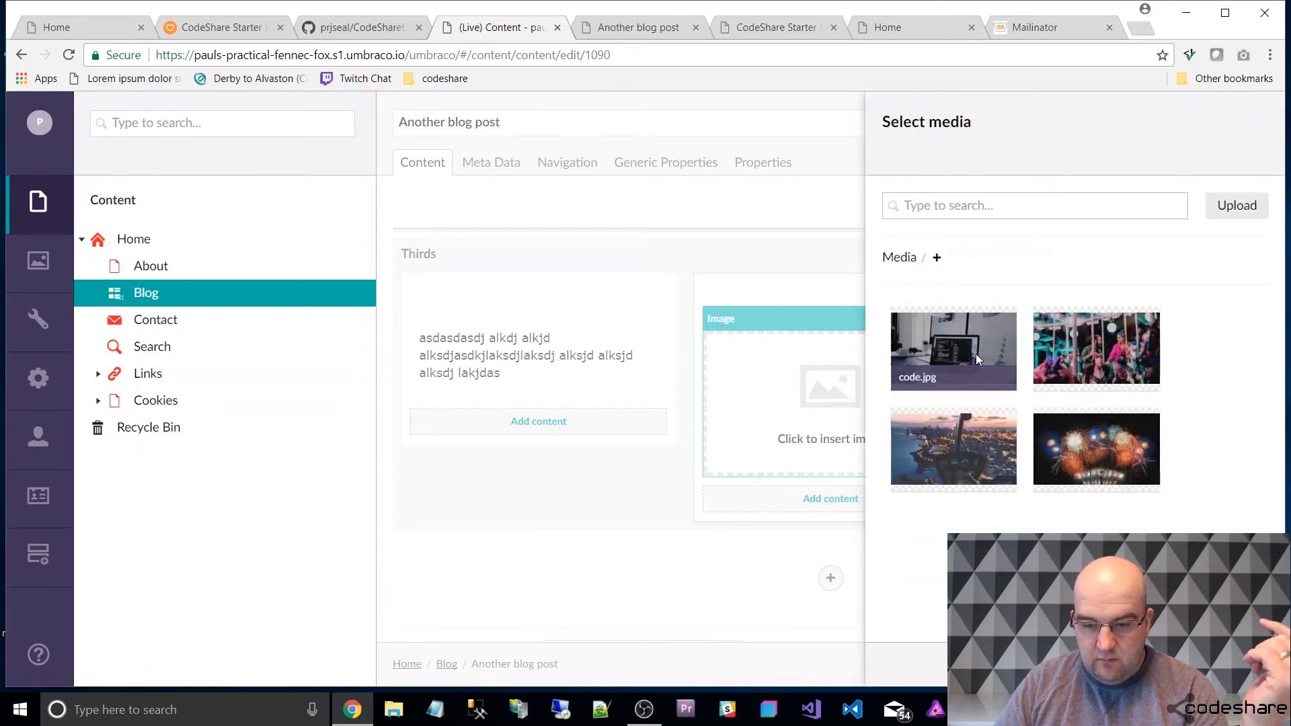
{"action": "left_click", "coordinate": [975, 353]}
{"action": "left_click", "coordinate": [1084, 296]}
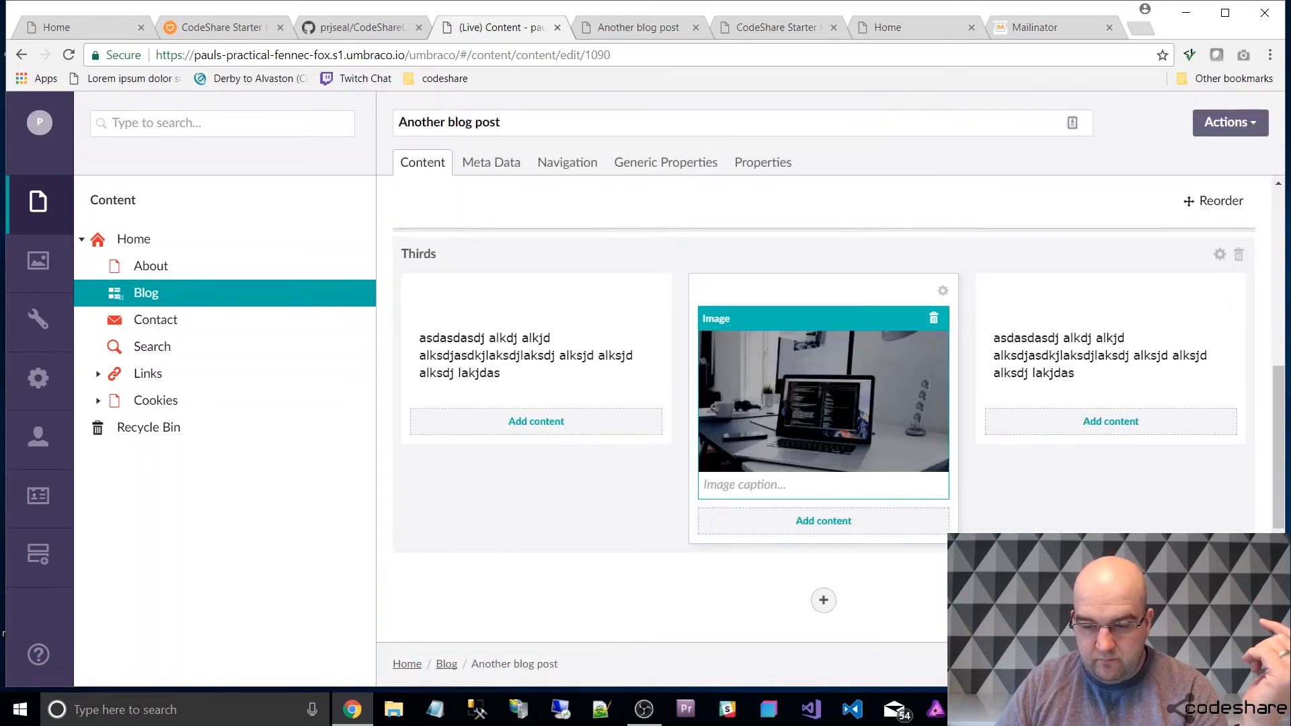
{"action": "key", "text": "ctrl+p"}
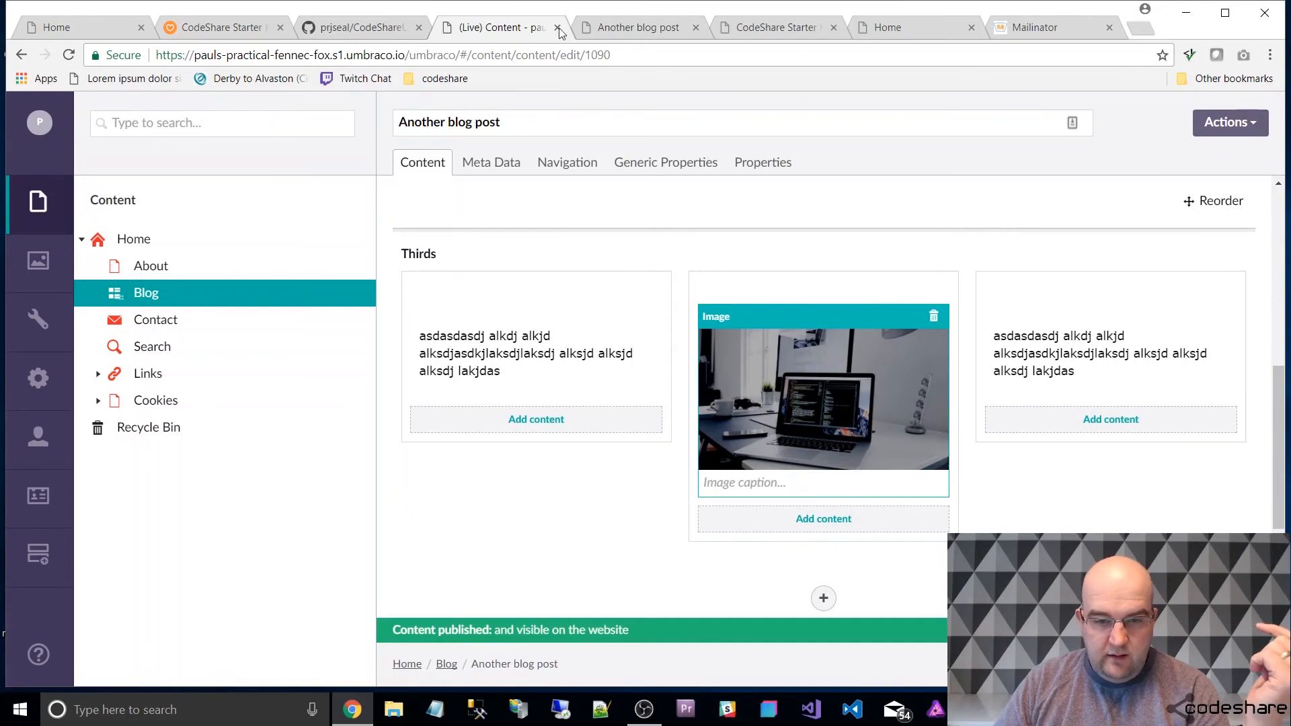
Reload the live article page and examine how the Thirds row is rendered beneath the full-width text.
{"action": "left_click", "coordinate": [623, 30]}
{"action": "key", "text": "F5"}
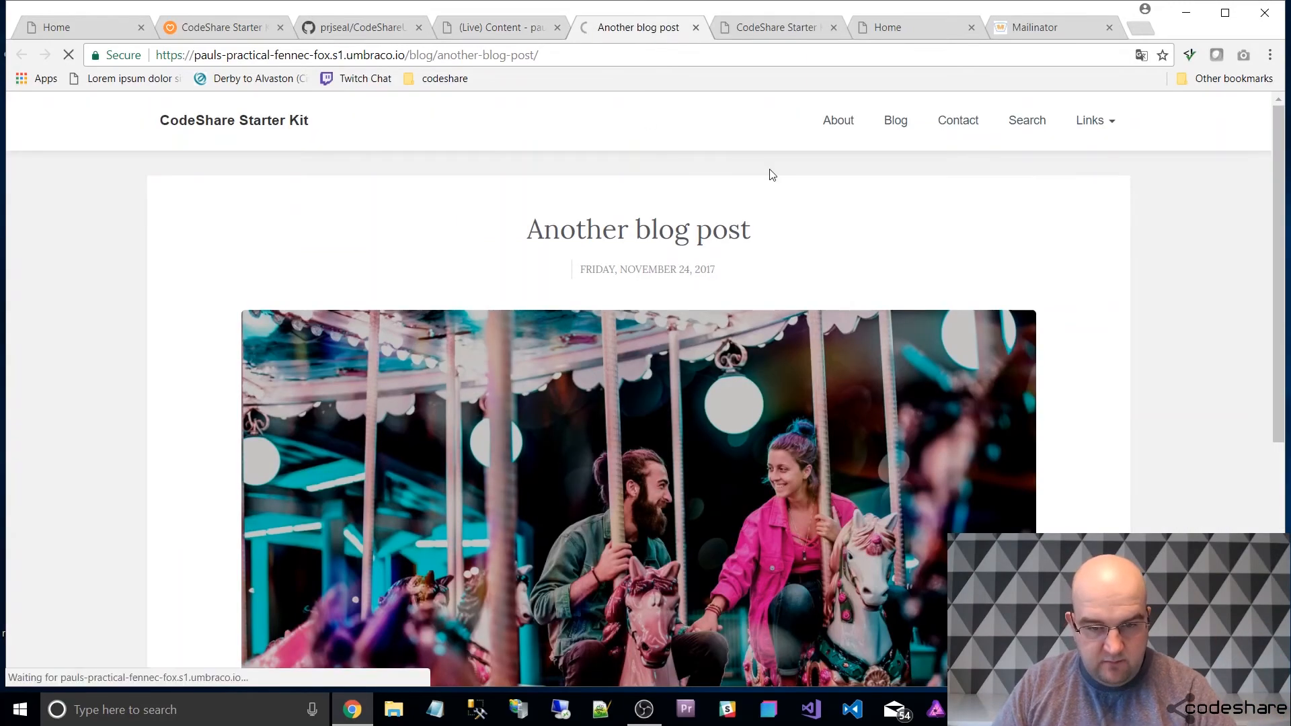
{"action": "scroll", "coordinate": [941, 289], "scroll_direction": "down", "scroll_amount": 10}
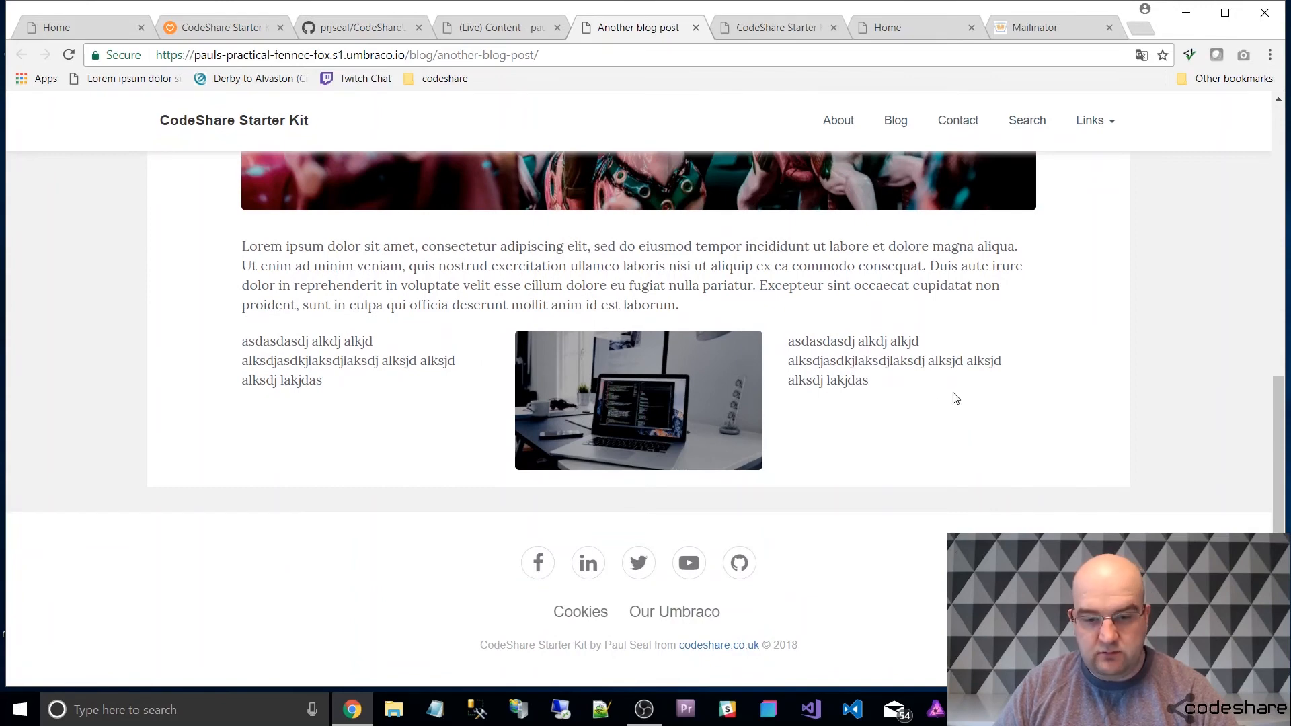
Open the CSUSKGrid.cshtml partial view from the Grid folder in the back office settings and examine how it renders grid rows and columns.
{"action": "left_click", "coordinate": [498, 30]}
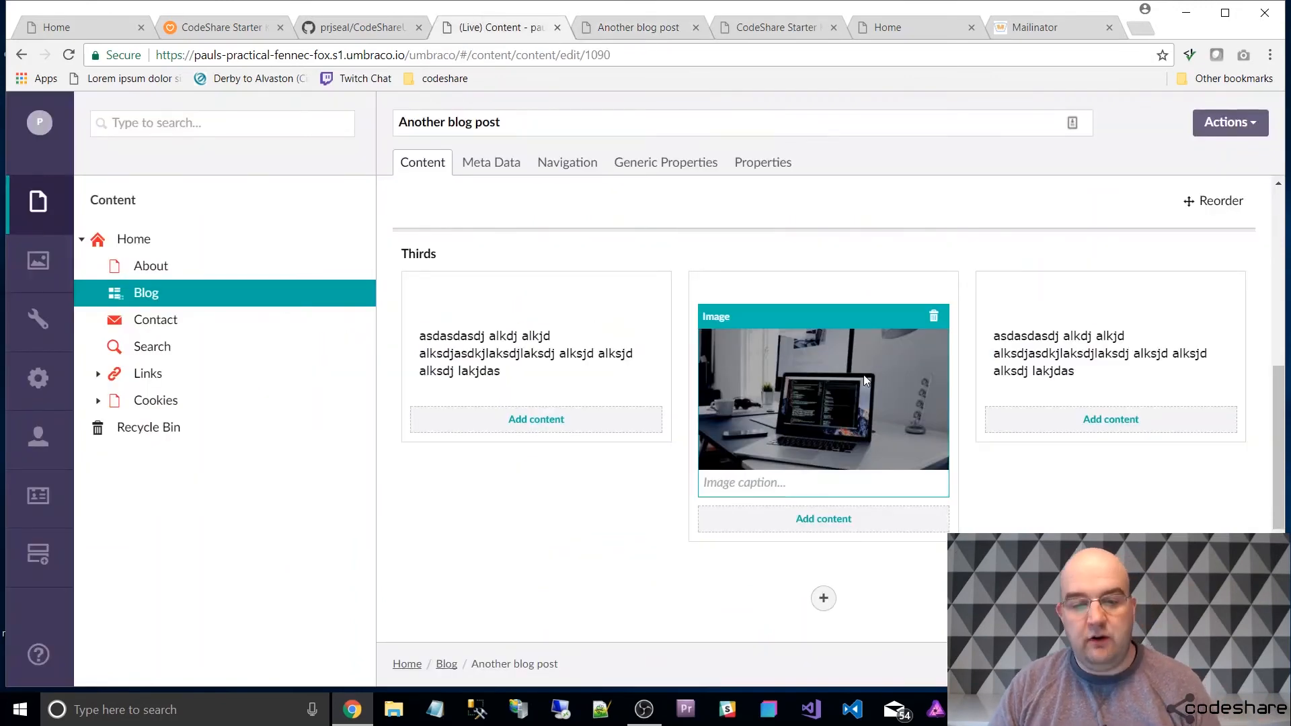
{"action": "left_click", "coordinate": [39, 320]}
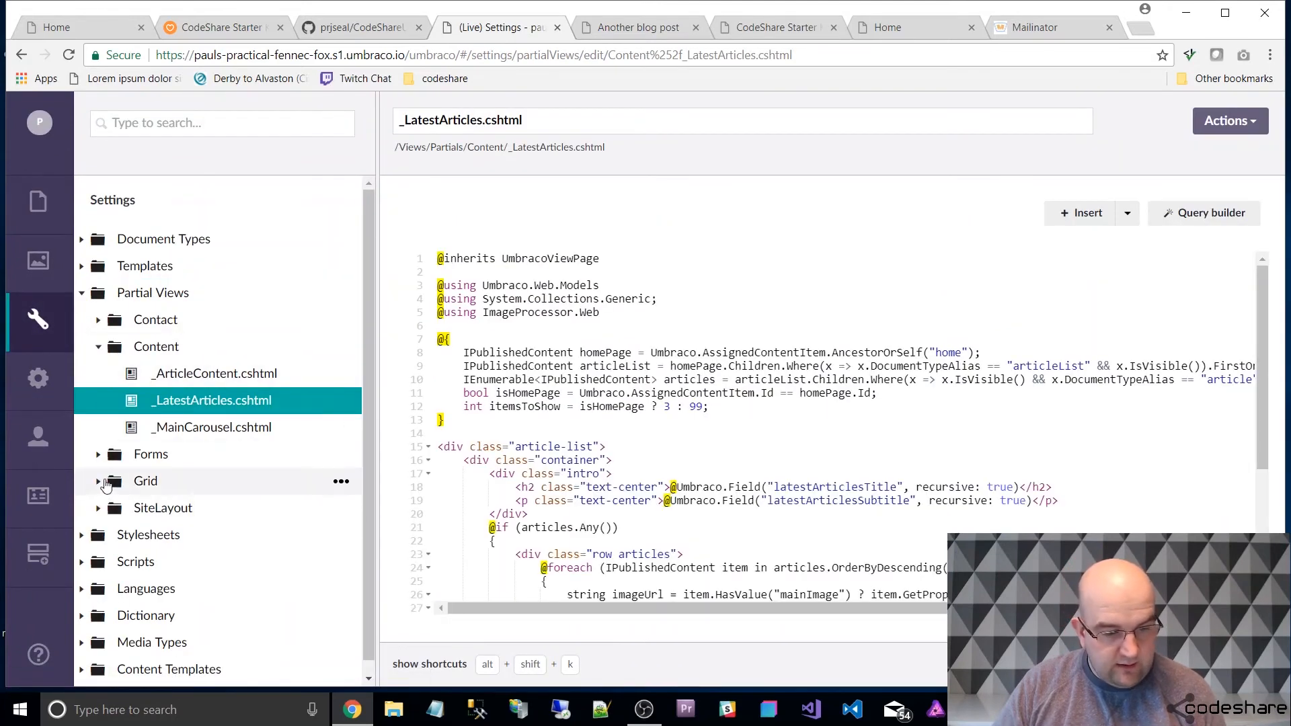
{"action": "left_click", "coordinate": [98, 482]}
{"action": "scroll", "coordinate": [130, 497], "scroll_direction": "down", "scroll_amount": 1}
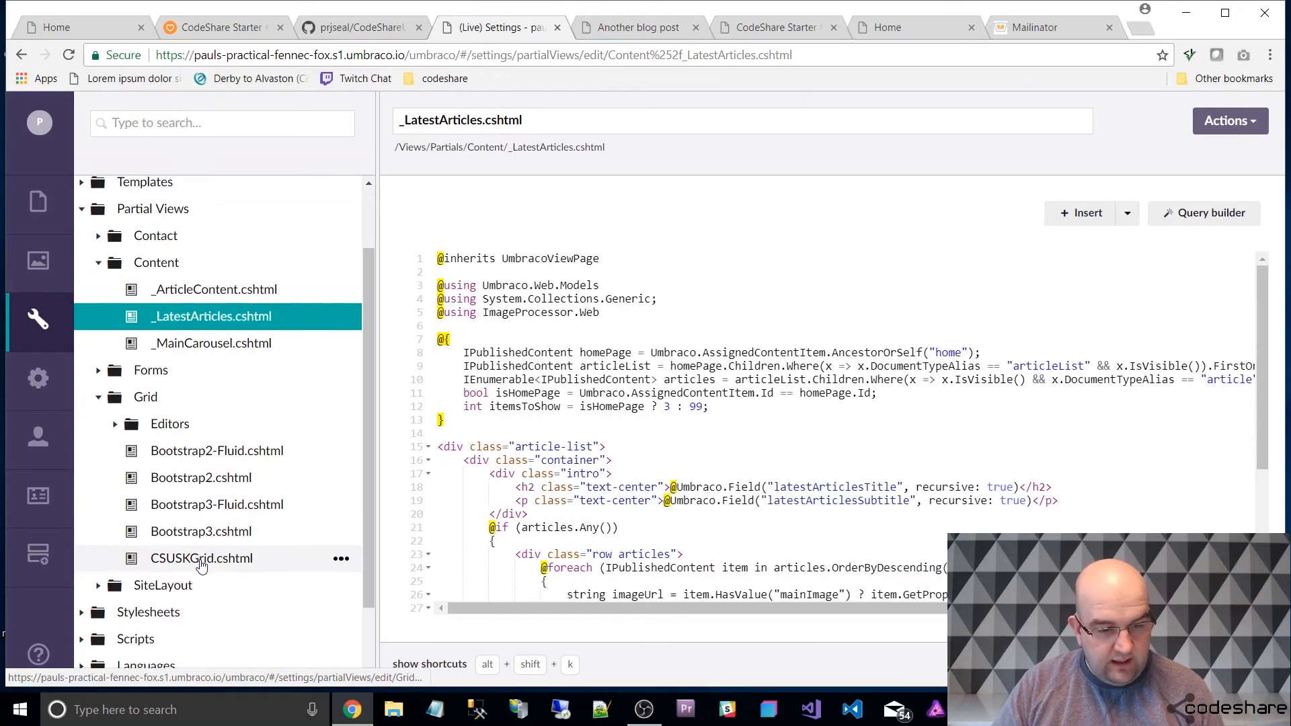
{"action": "left_click", "coordinate": [201, 559]}
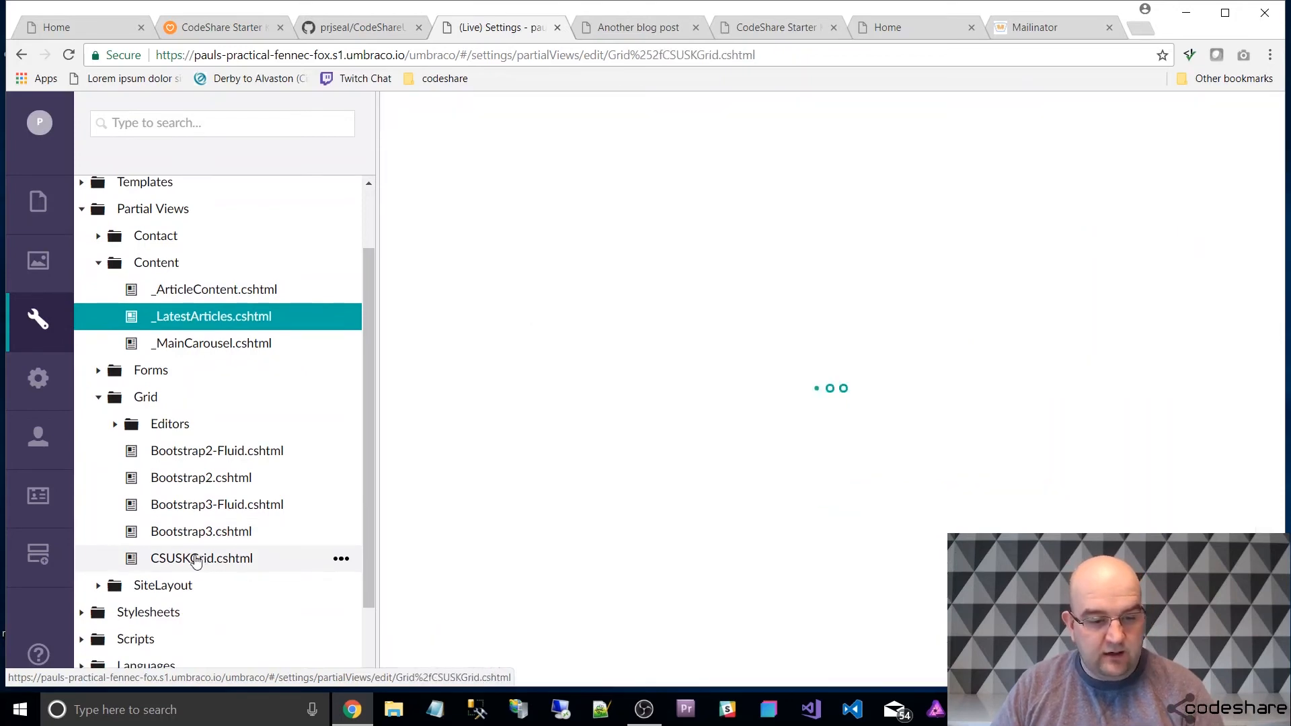
{"action": "scroll", "coordinate": [808, 428], "scroll_direction": "down", "scroll_amount": 3}
{"action": "scroll", "coordinate": [808, 428], "scroll_direction": "down", "scroll_amount": 10}
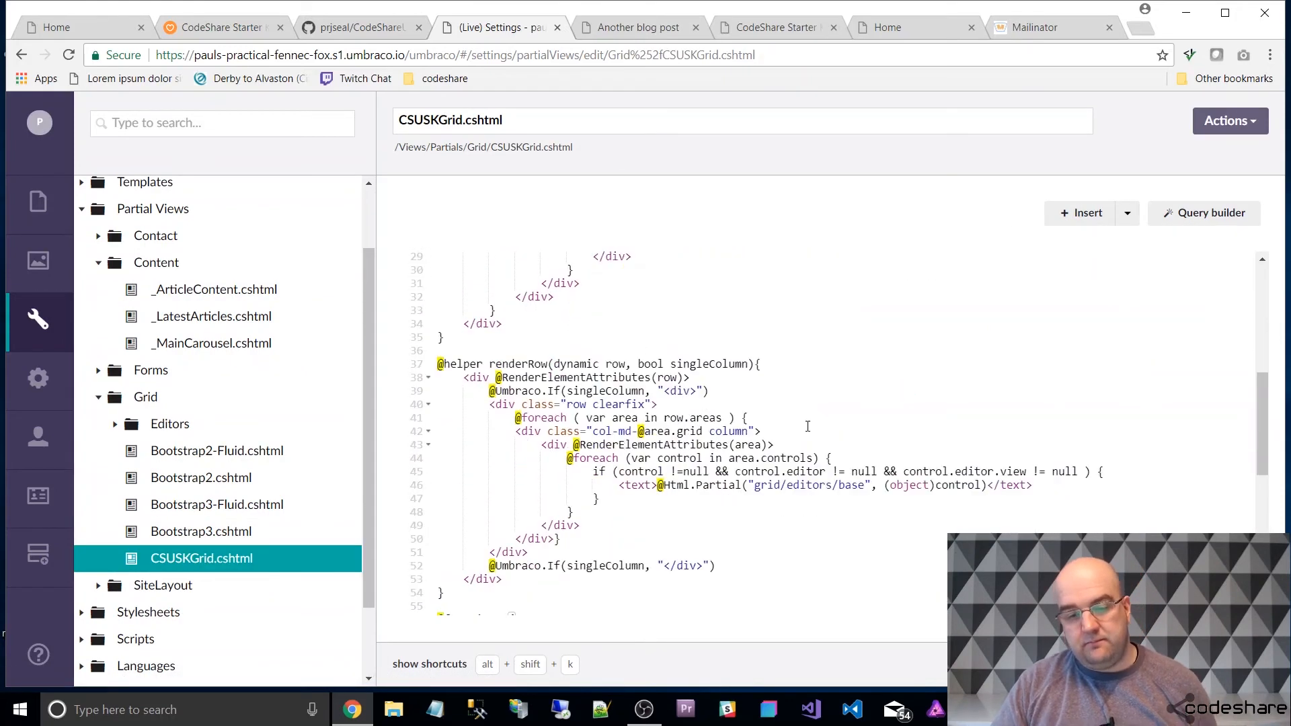
{"action": "scroll", "coordinate": [859, 453], "scroll_direction": "up", "scroll_amount": 12}
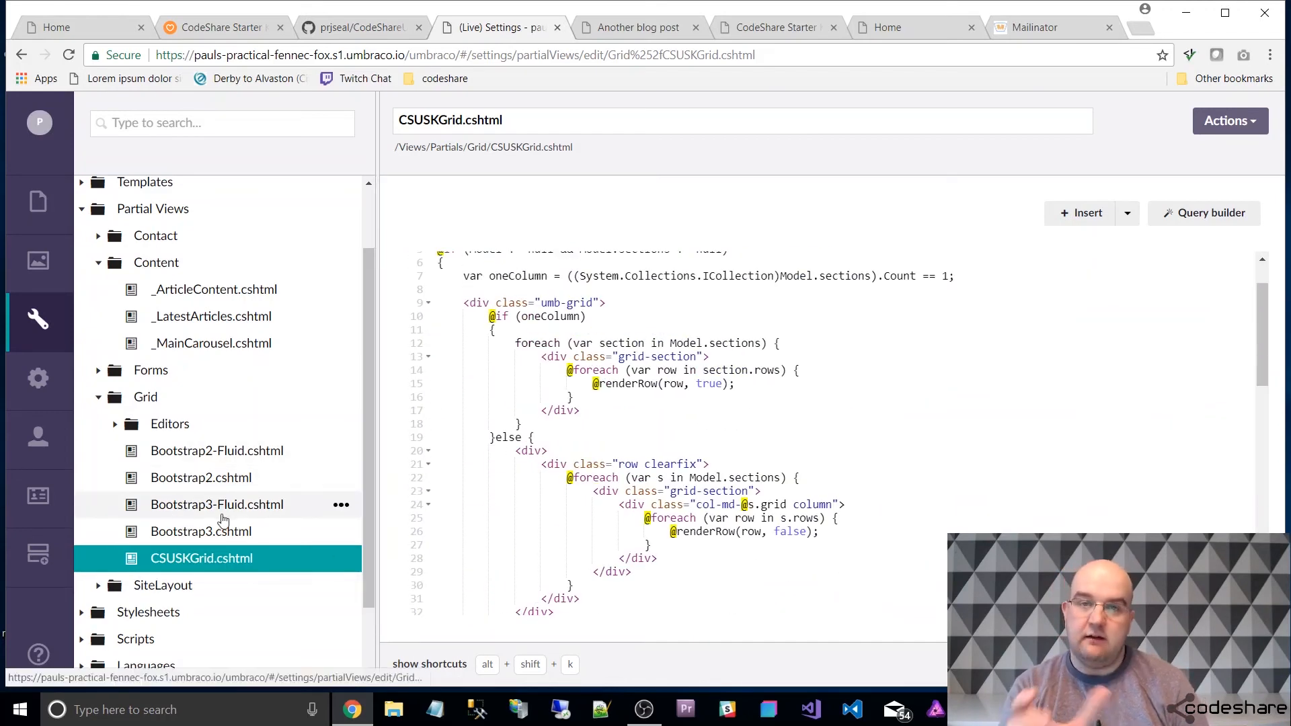
{"action": "scroll", "coordinate": [788, 464], "scroll_direction": "up", "scroll_amount": 2}
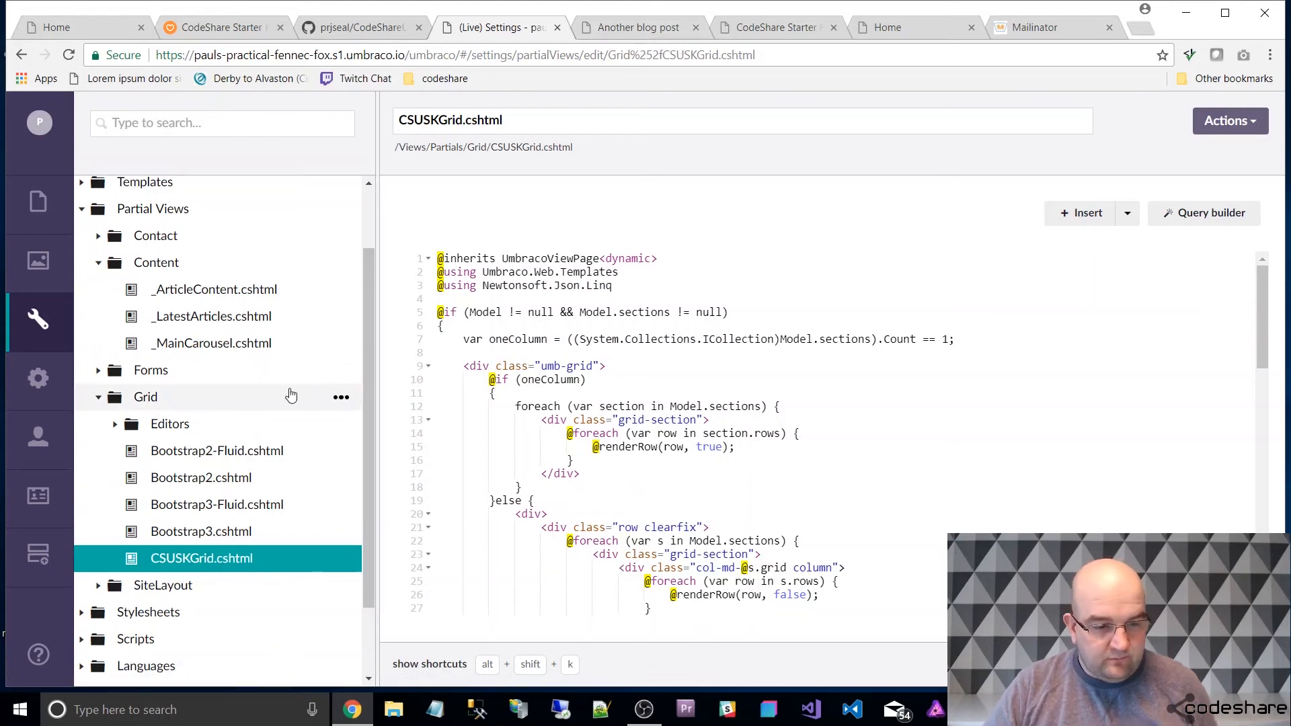
Review the Contact page's meta description and the available template options in its properties.
{"action": "left_click", "coordinate": [50, 216]}
{"action": "left_click", "coordinate": [126, 296]}
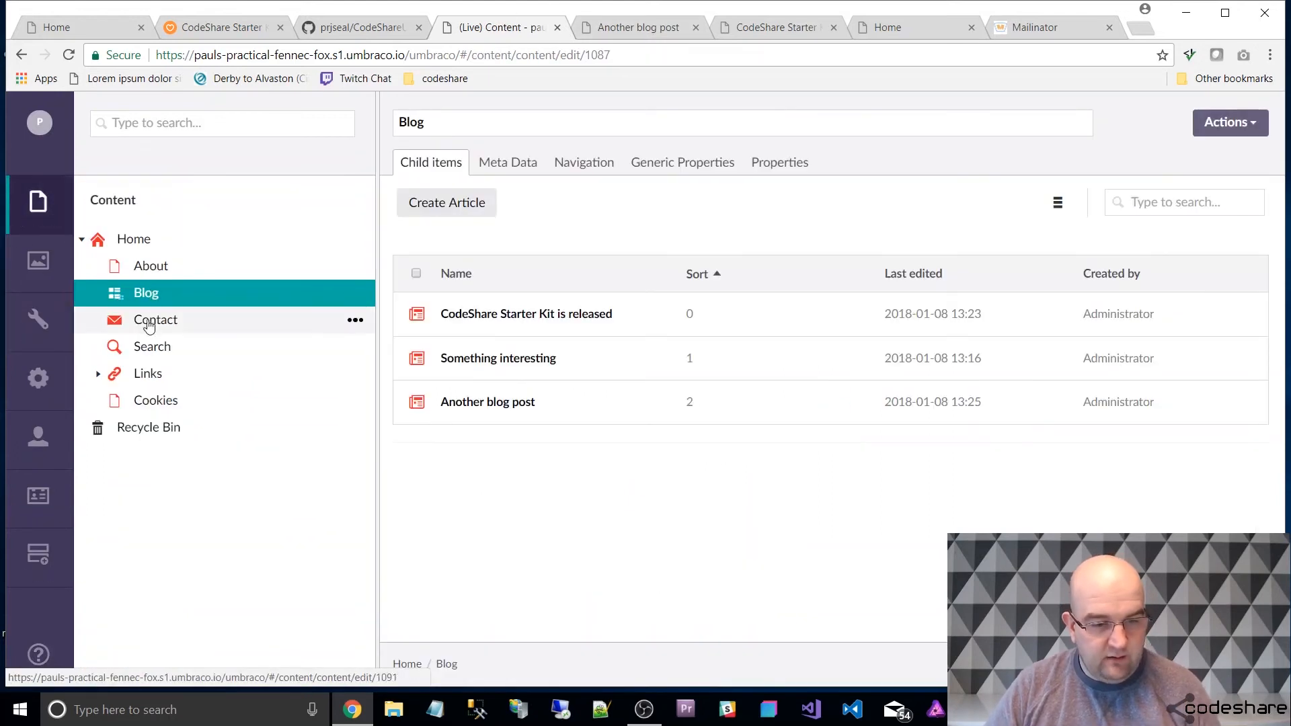
{"action": "left_click", "coordinate": [150, 323]}
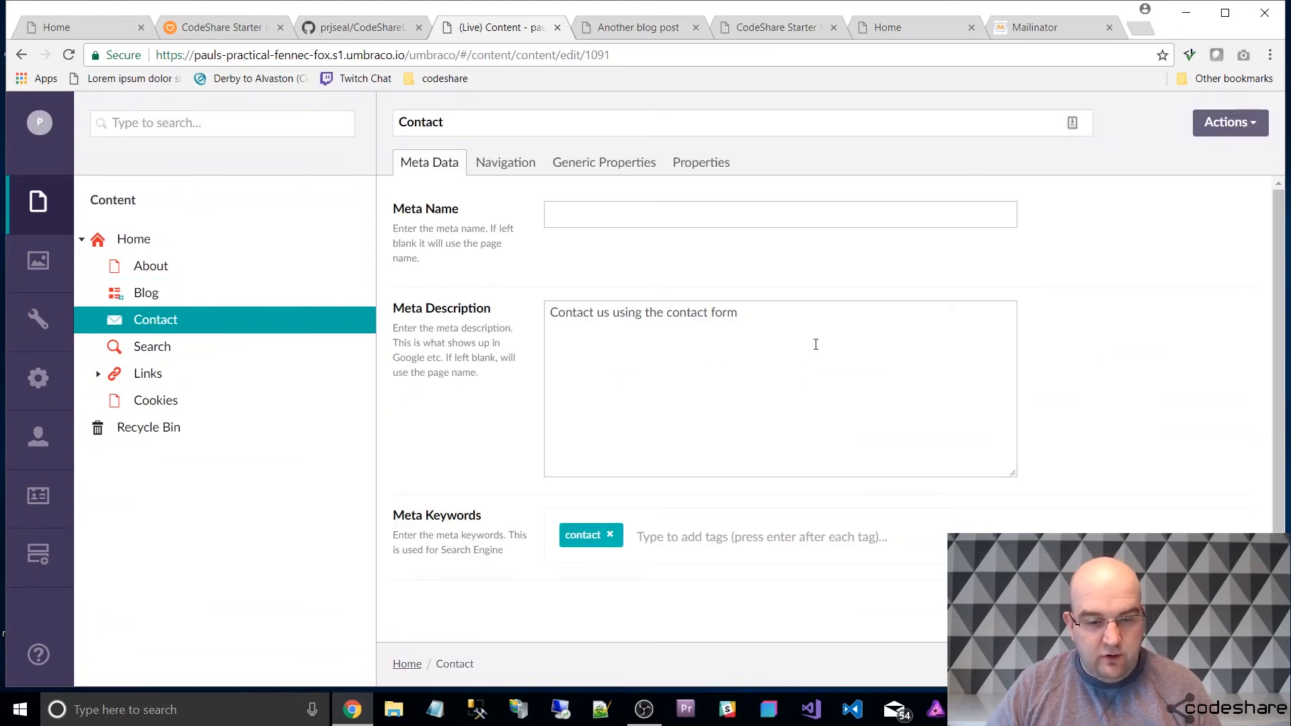
{"action": "key", "text": "ctrl+a"}
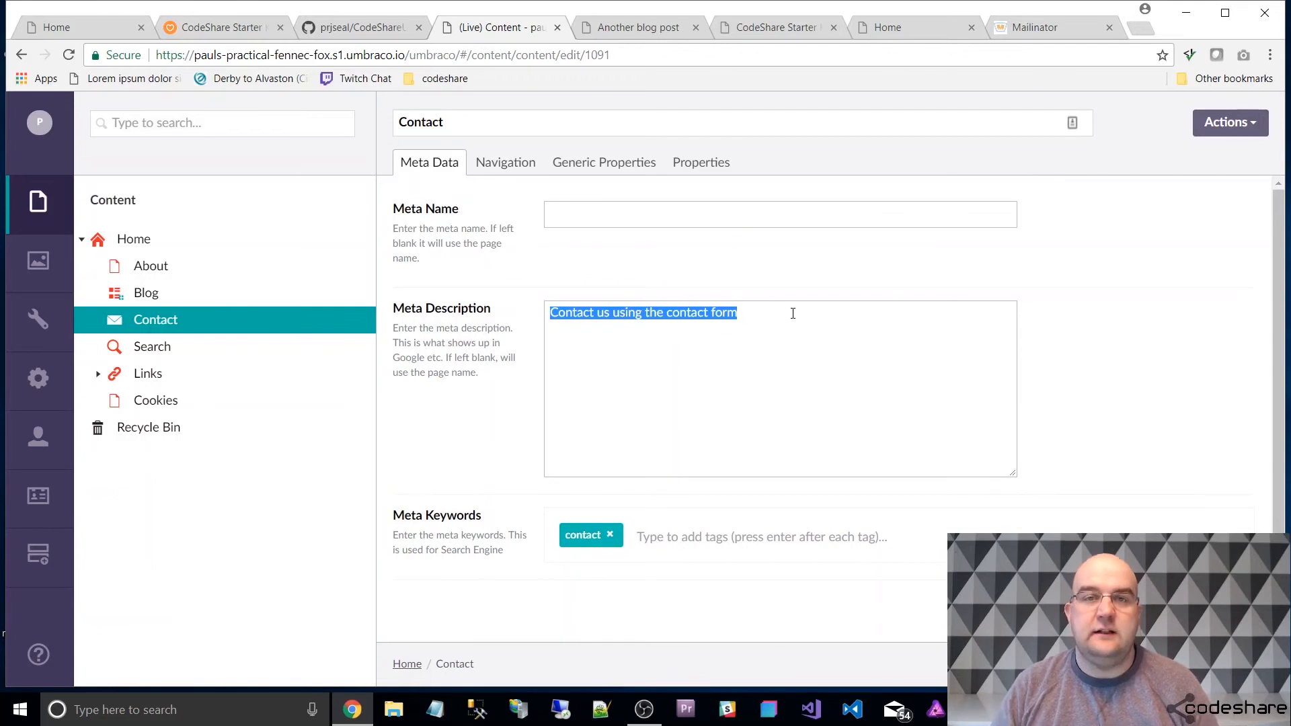
{"action": "left_click", "coordinate": [701, 162]}
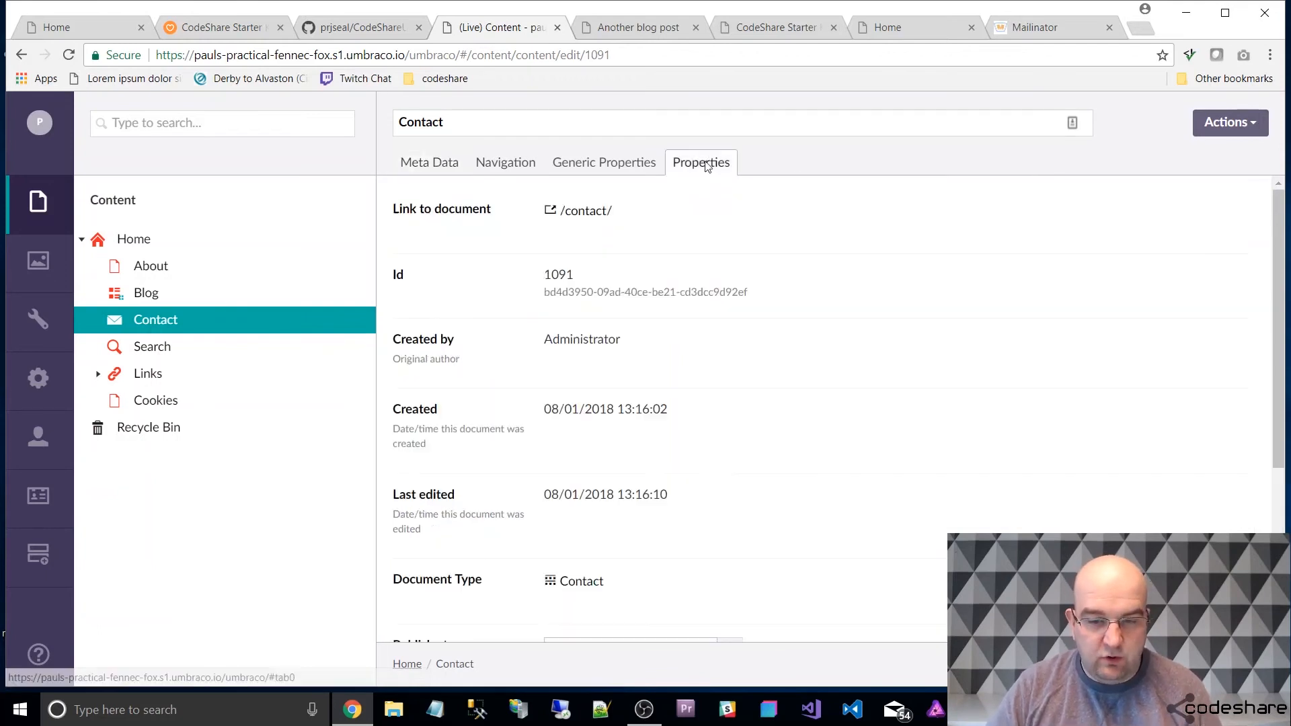
{"action": "scroll", "coordinate": [1071, 354], "scroll_direction": "down", "scroll_amount": 4}
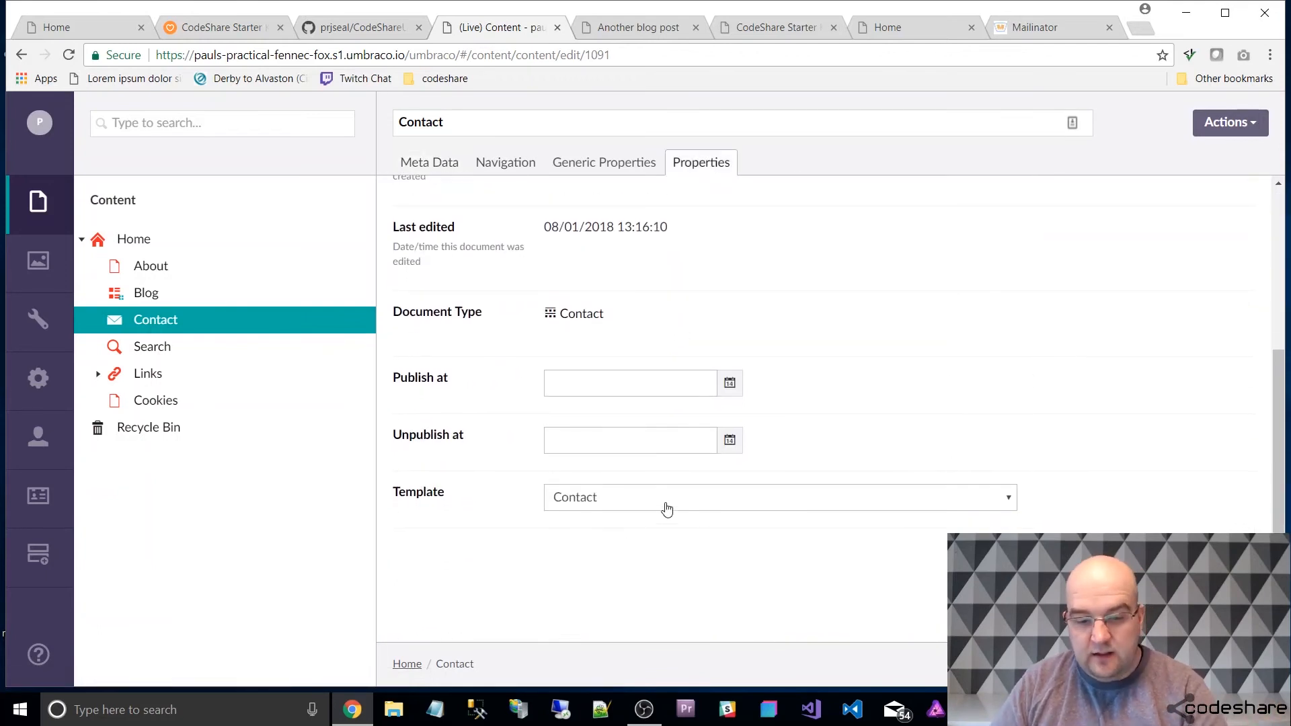
{"action": "left_click", "coordinate": [1008, 496]}
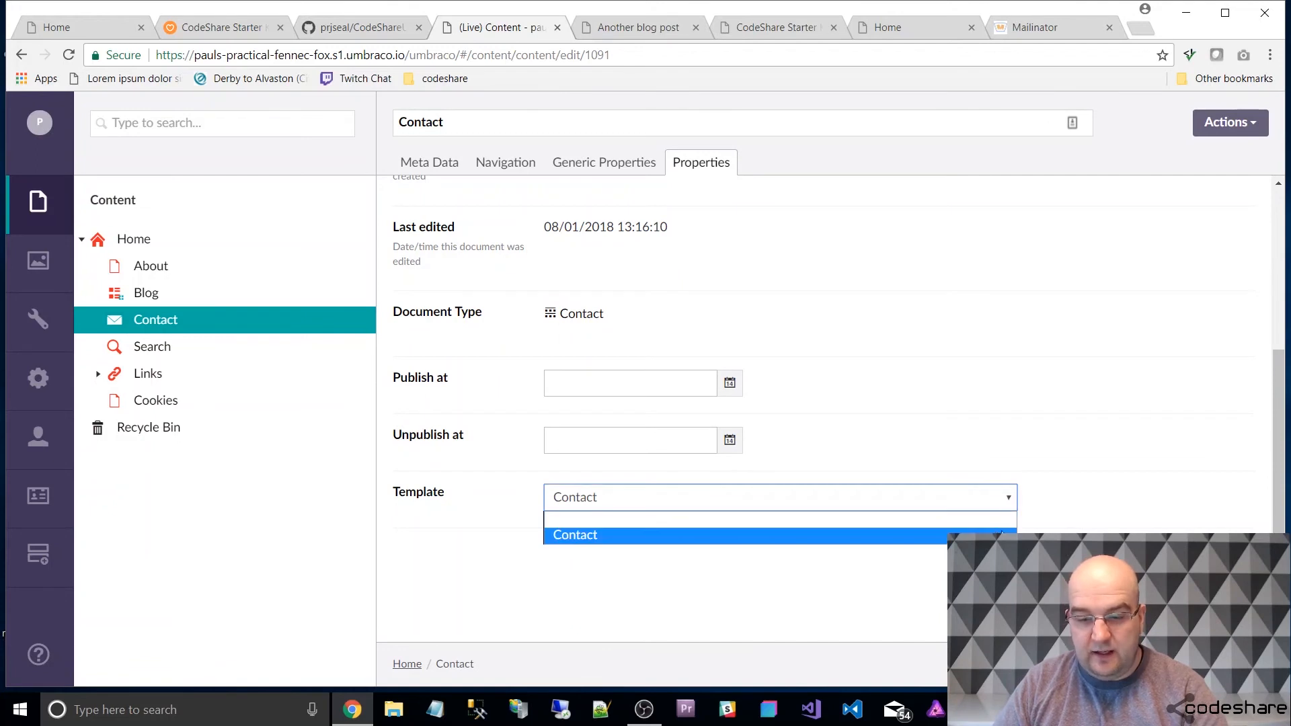
{"action": "left_click", "coordinate": [1058, 521]}
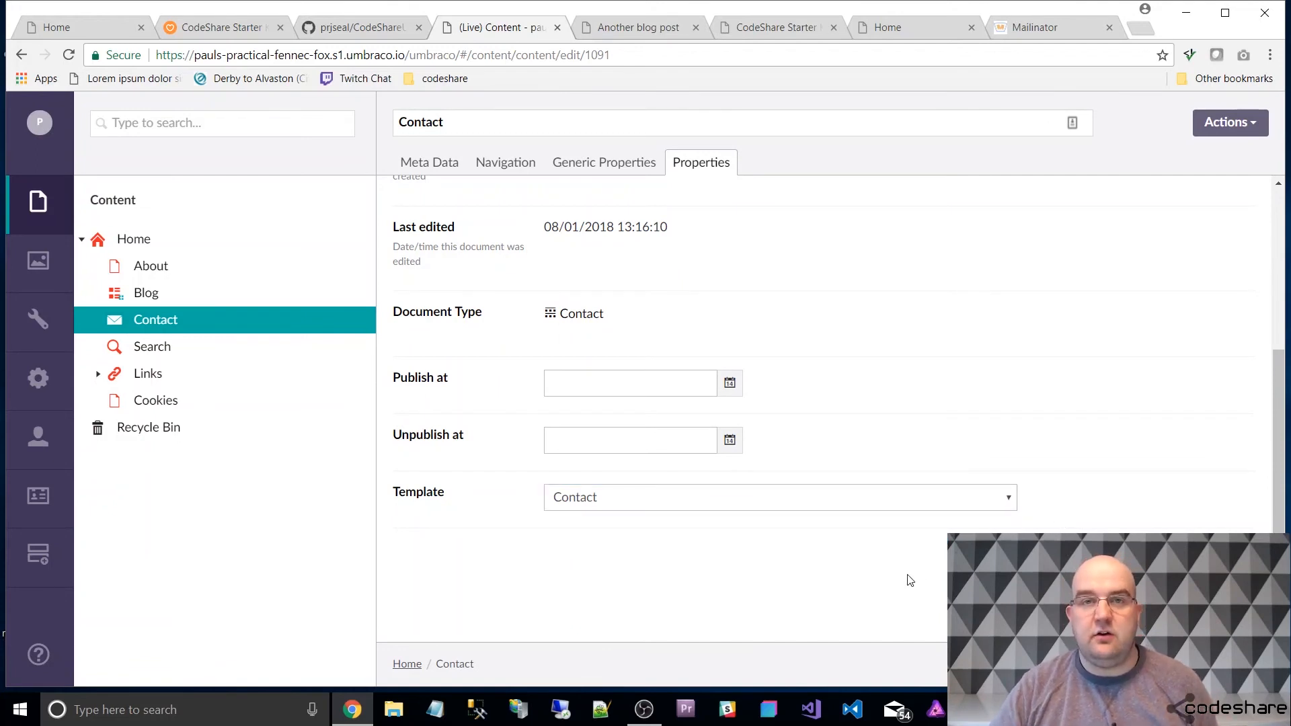
Review the Search page's metadata, then the Links item's link target and child links.
{"action": "left_click", "coordinate": [139, 348]}
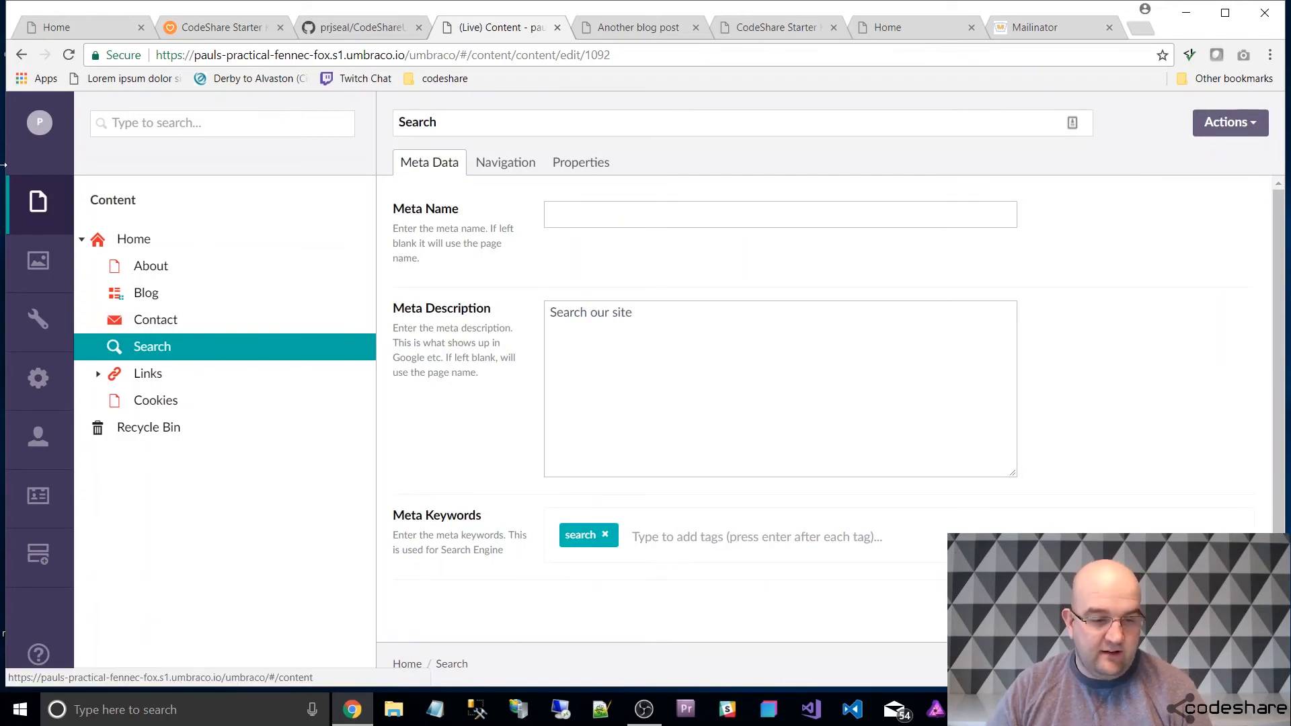
{"action": "left_click", "coordinate": [99, 373]}
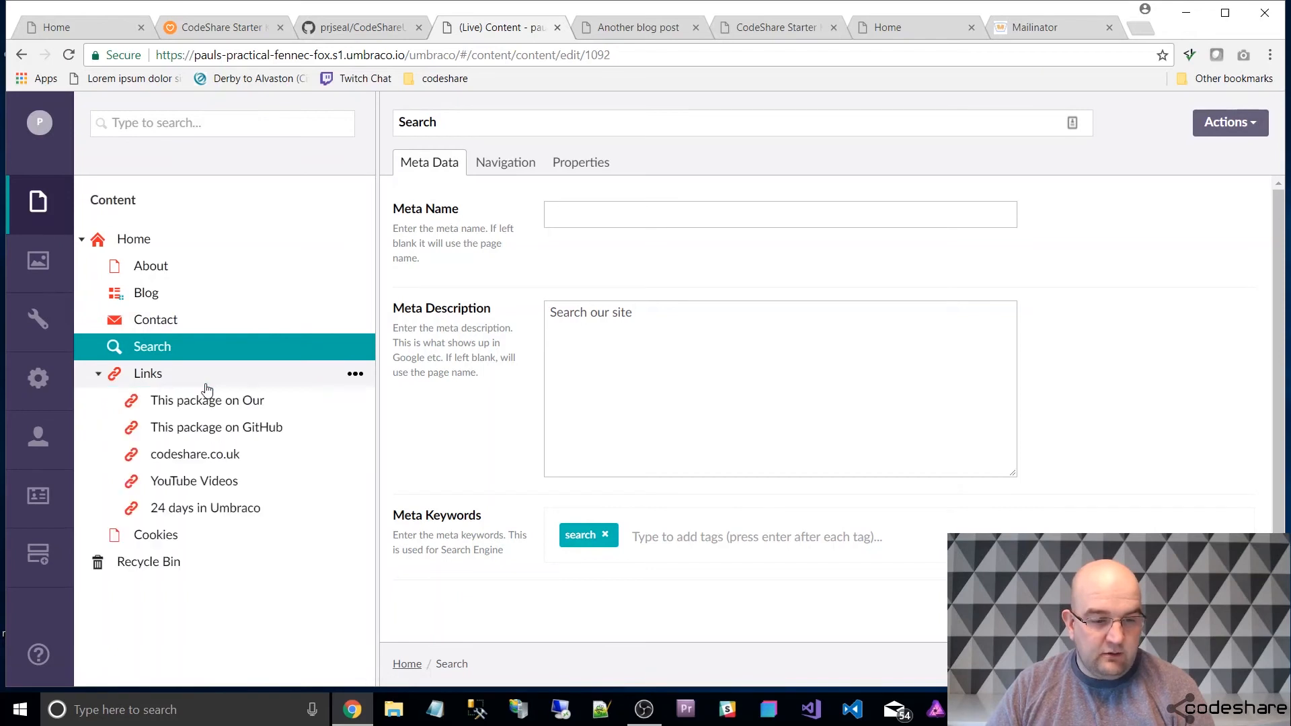
{"action": "left_click", "coordinate": [168, 380]}
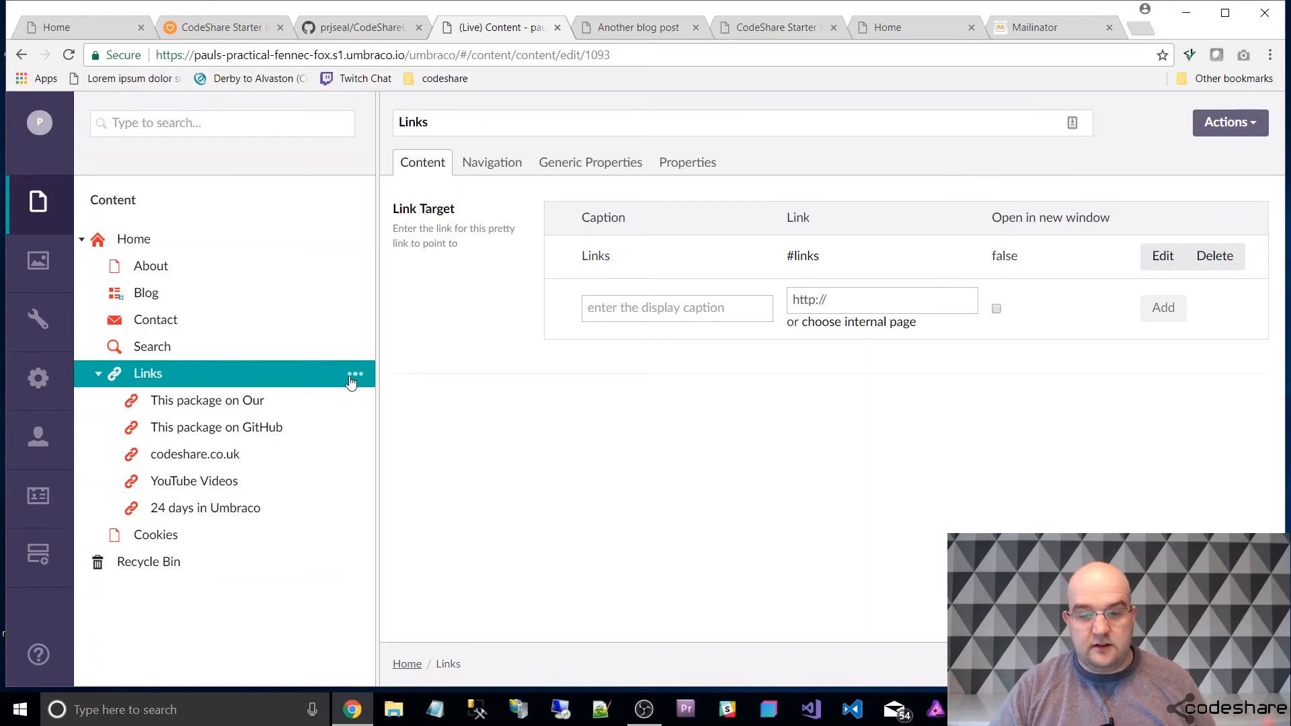
Create a Pretty Link under Links named "10 golden rules" and enter "10 golden rules" as its link caption.
{"action": "left_click", "coordinate": [355, 380]}
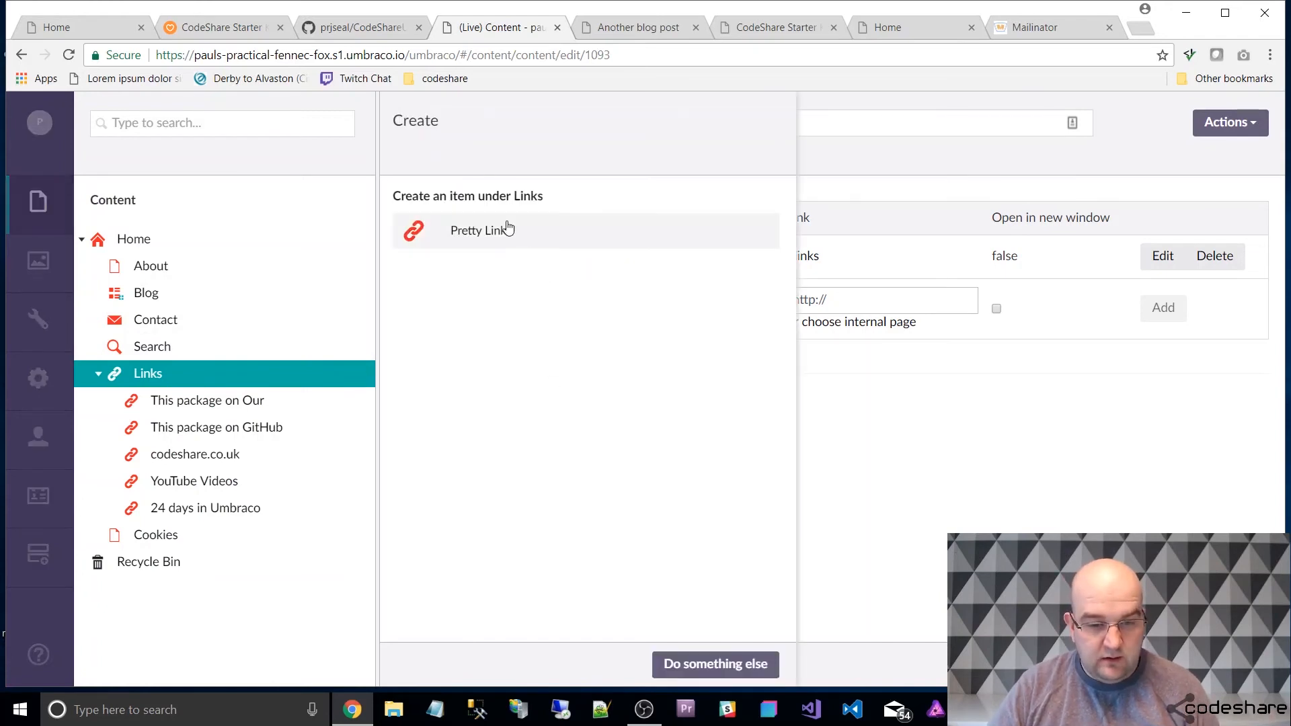
{"action": "left_click", "coordinate": [504, 226]}
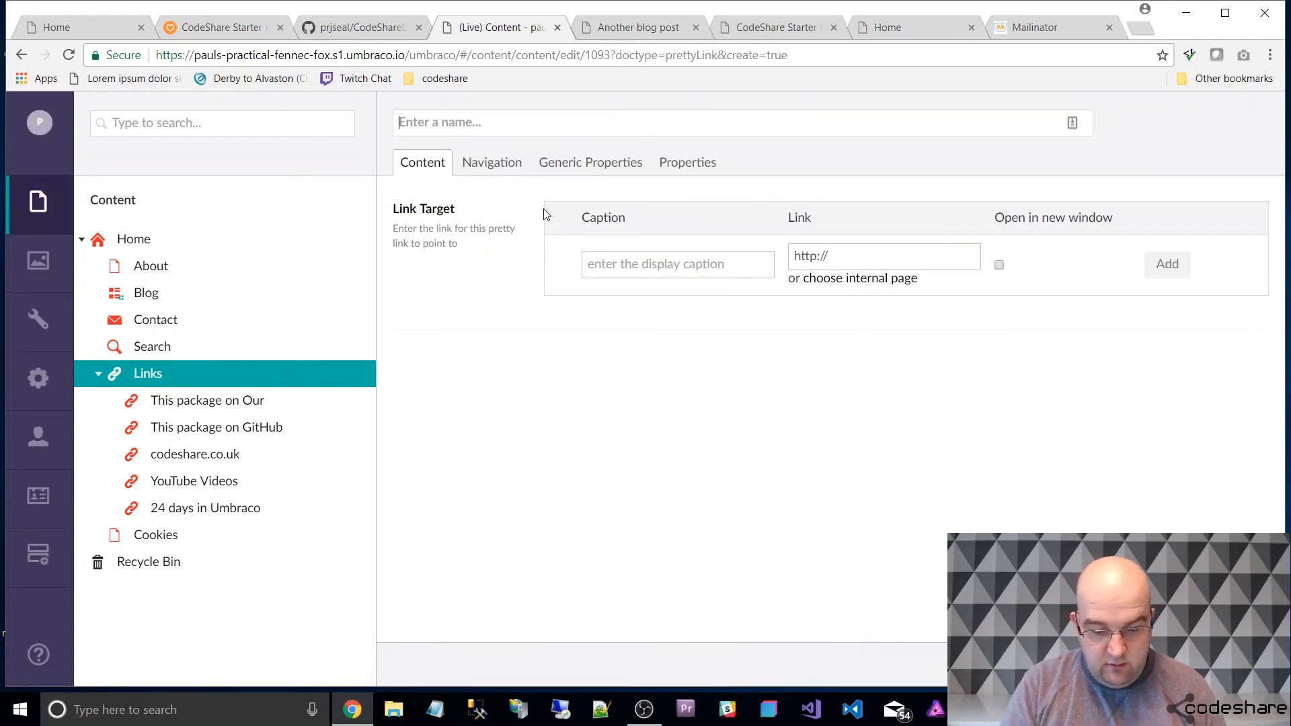
{"action": "type", "text": "10 golden rules"}
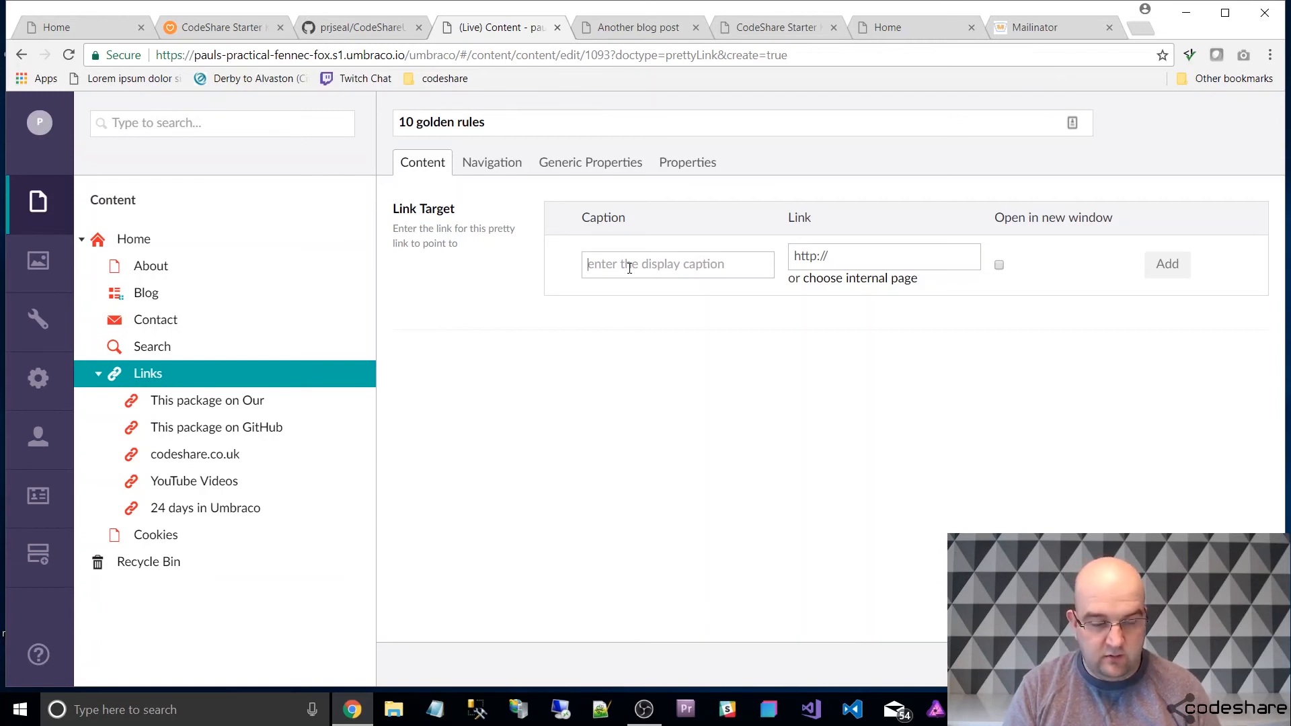
{"action": "type", "text": "10 golden rules"}
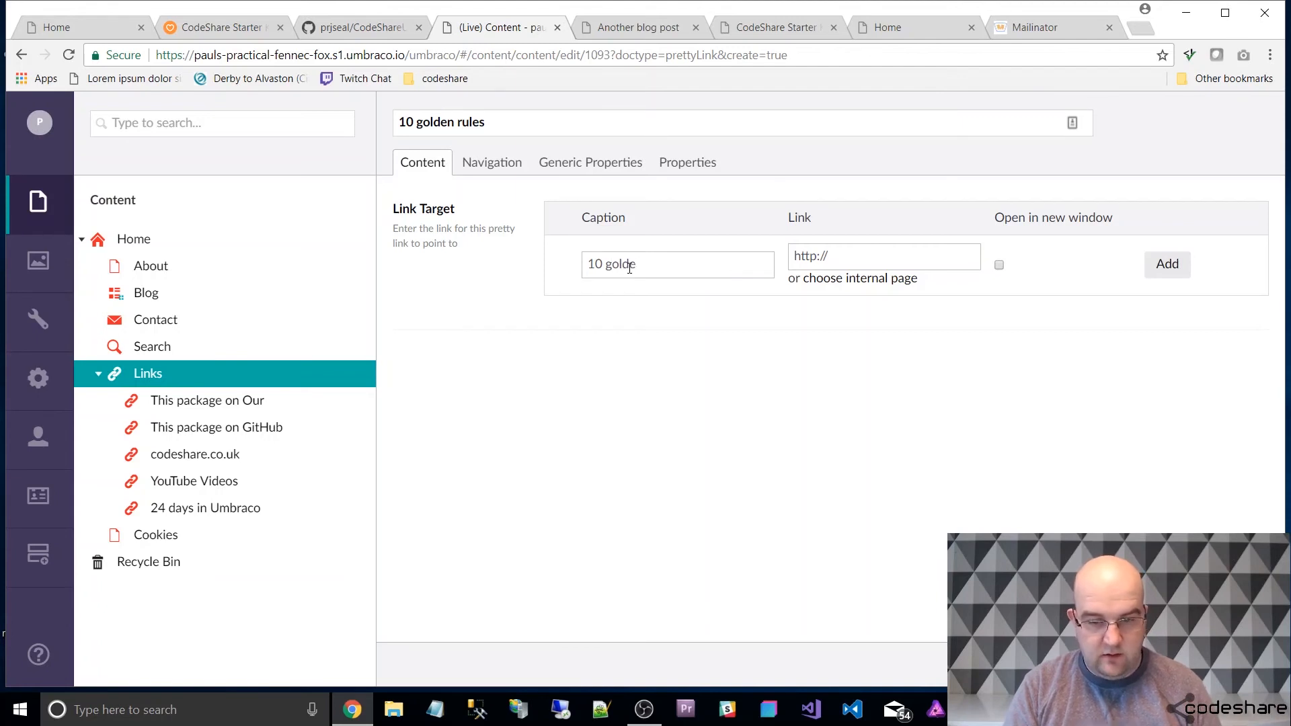
{"action": "left_click", "coordinate": [851, 256]}
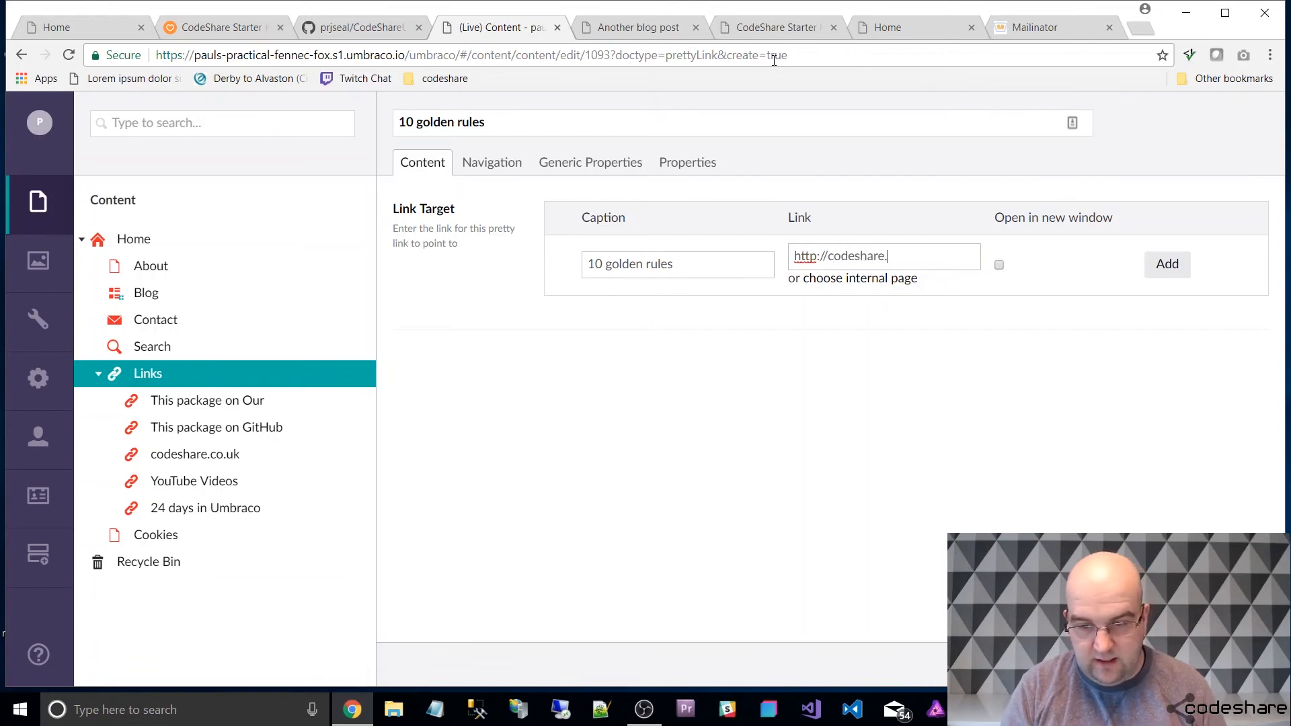
{"action": "type", "text": "codeshare.co.uk/10"}
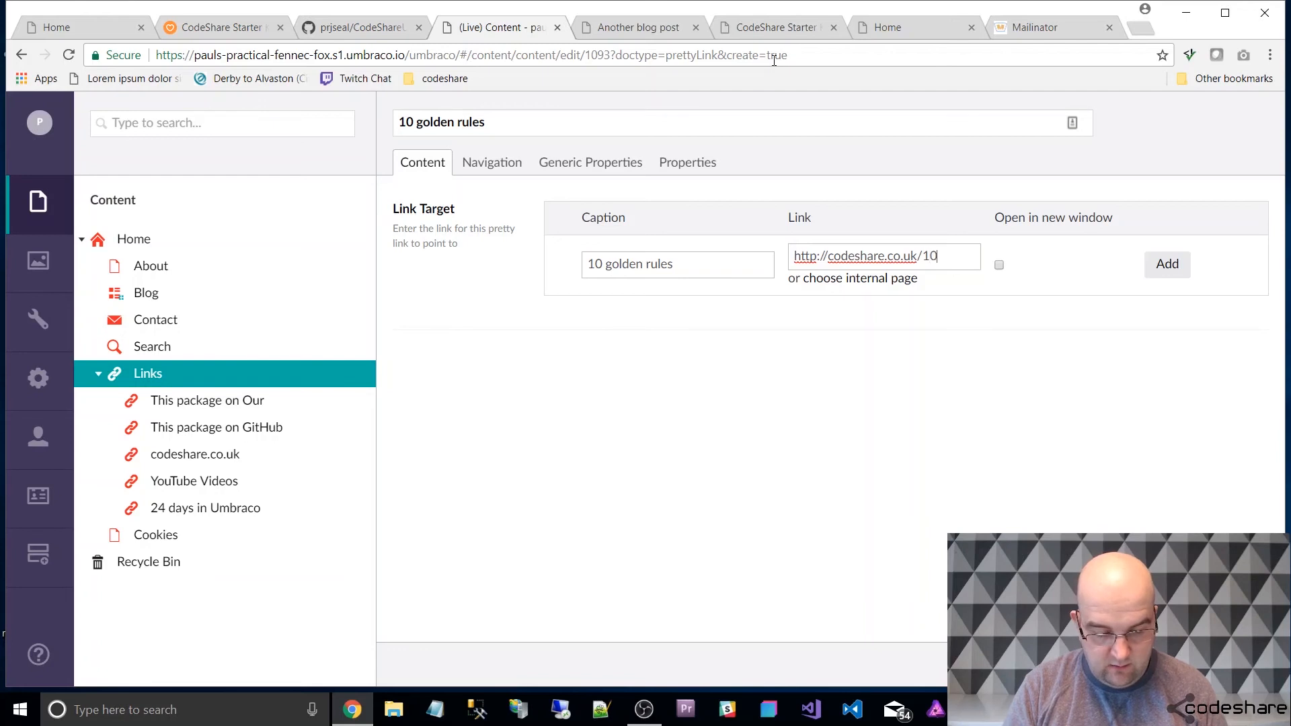
{"action": "type", "text": "goldenrules"}
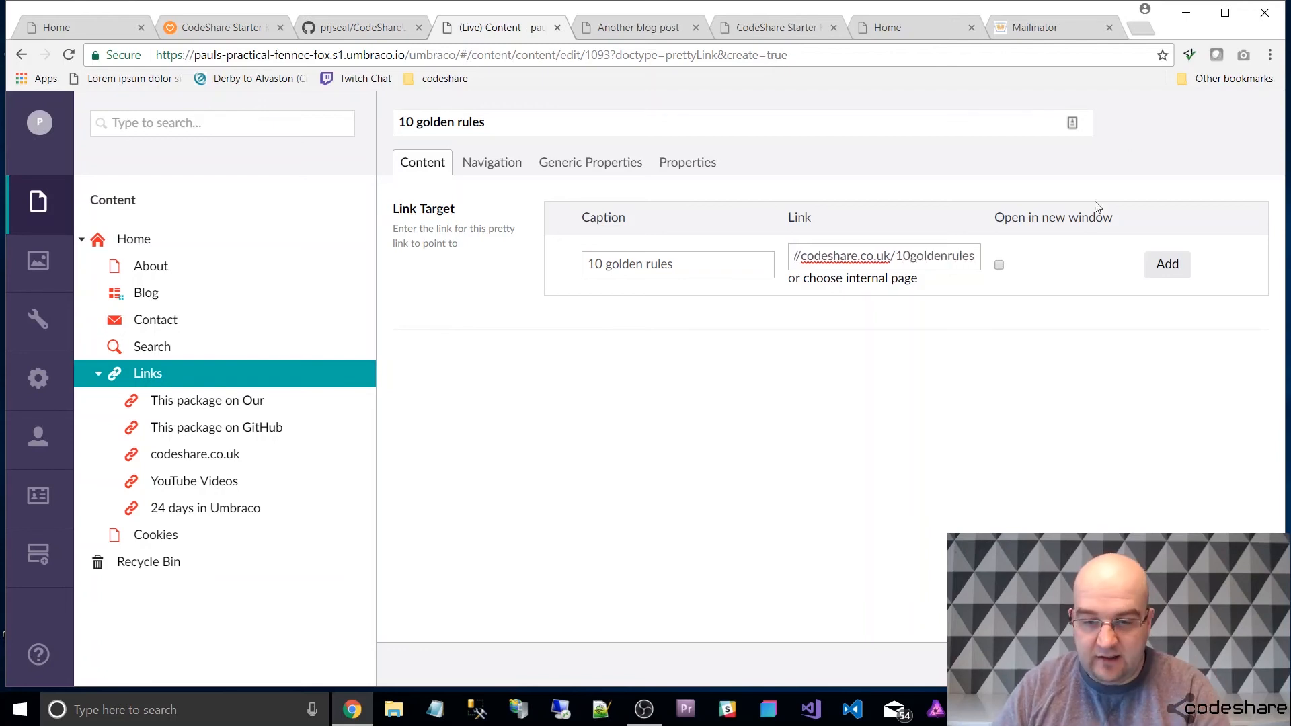
{"action": "left_click", "coordinate": [803, 258]}
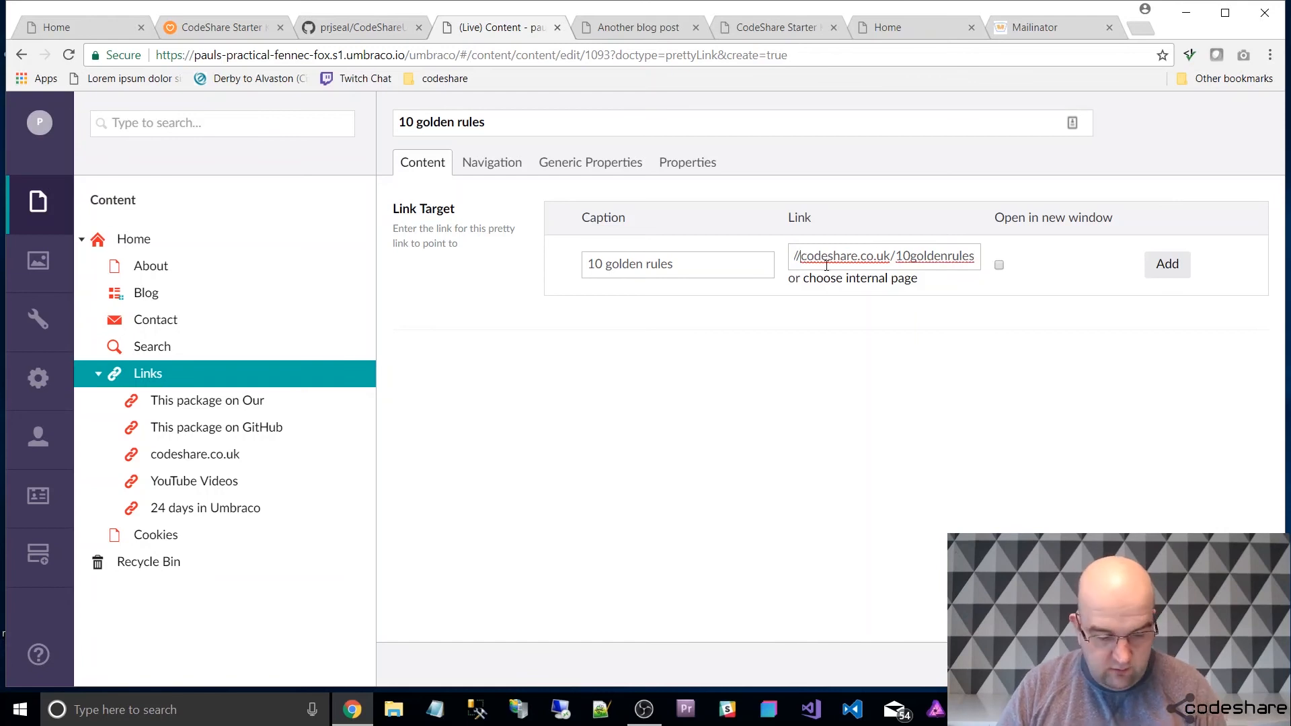
{"action": "type", "text": "www."}
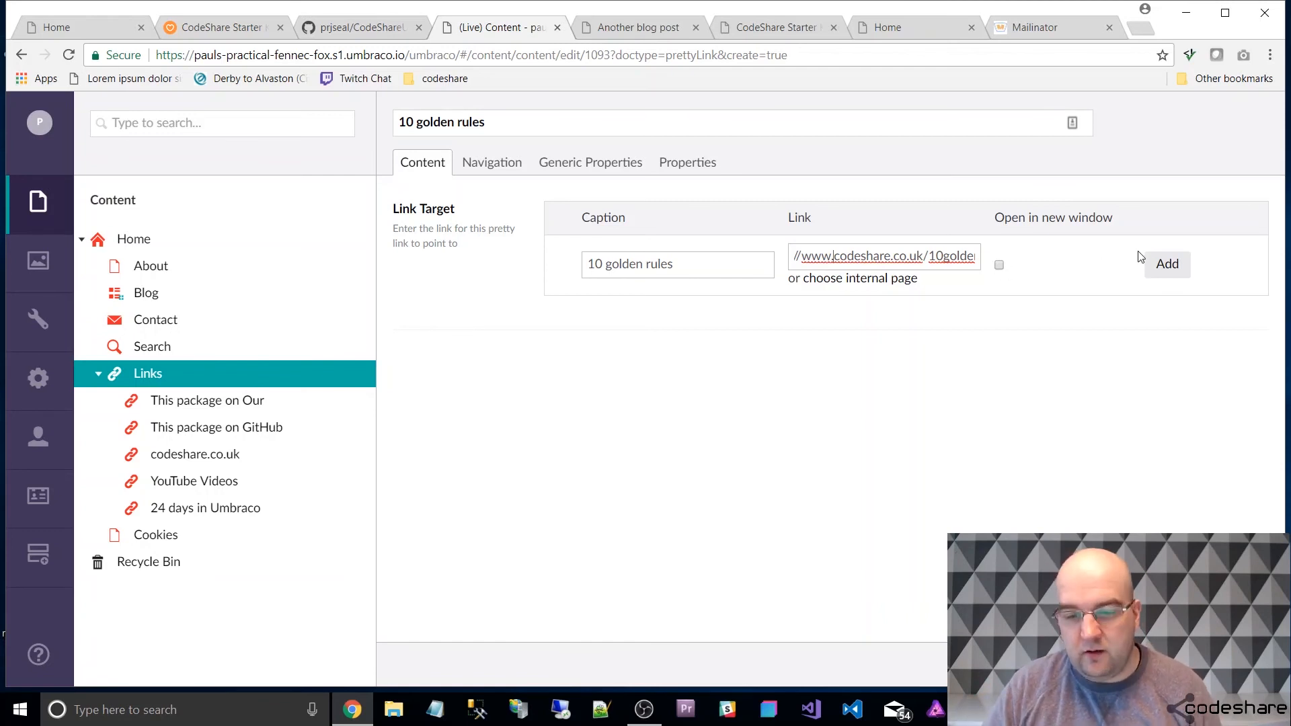
Add the link target with opening in a new window enabled, and publish the "10 golden rules" item.
{"action": "left_click", "coordinate": [1000, 266]}
{"action": "left_click", "coordinate": [1167, 263]}
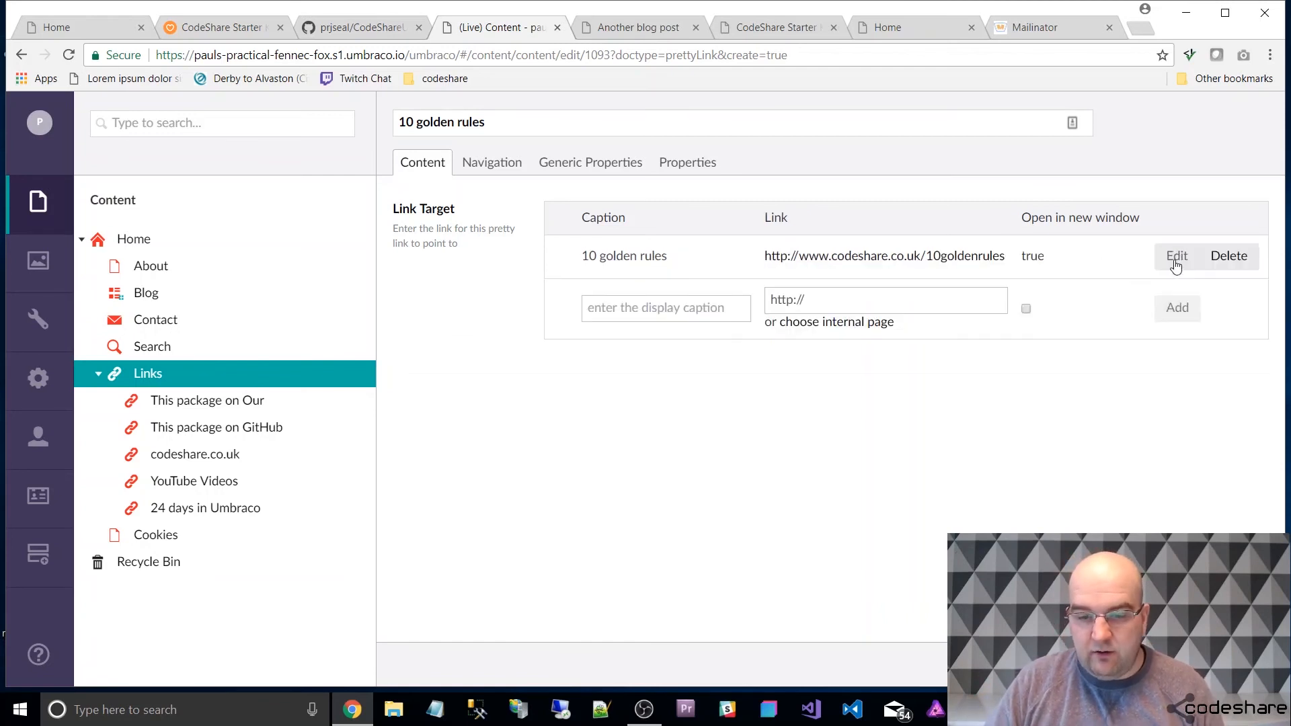
{"action": "left_click", "coordinate": [1207, 663]}
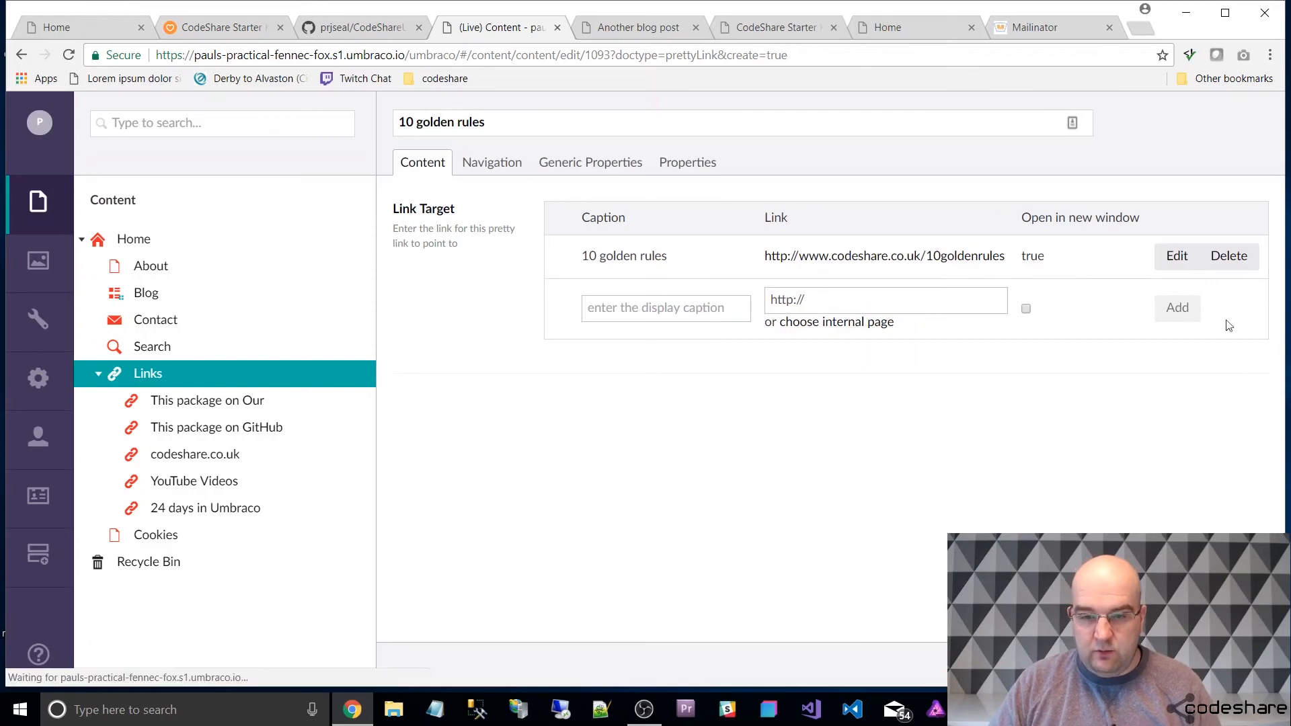
Follow "10 golden rules" from the live site's Links navigation to check its target page, and return to the blog post.
{"action": "left_click", "coordinate": [636, 27]}
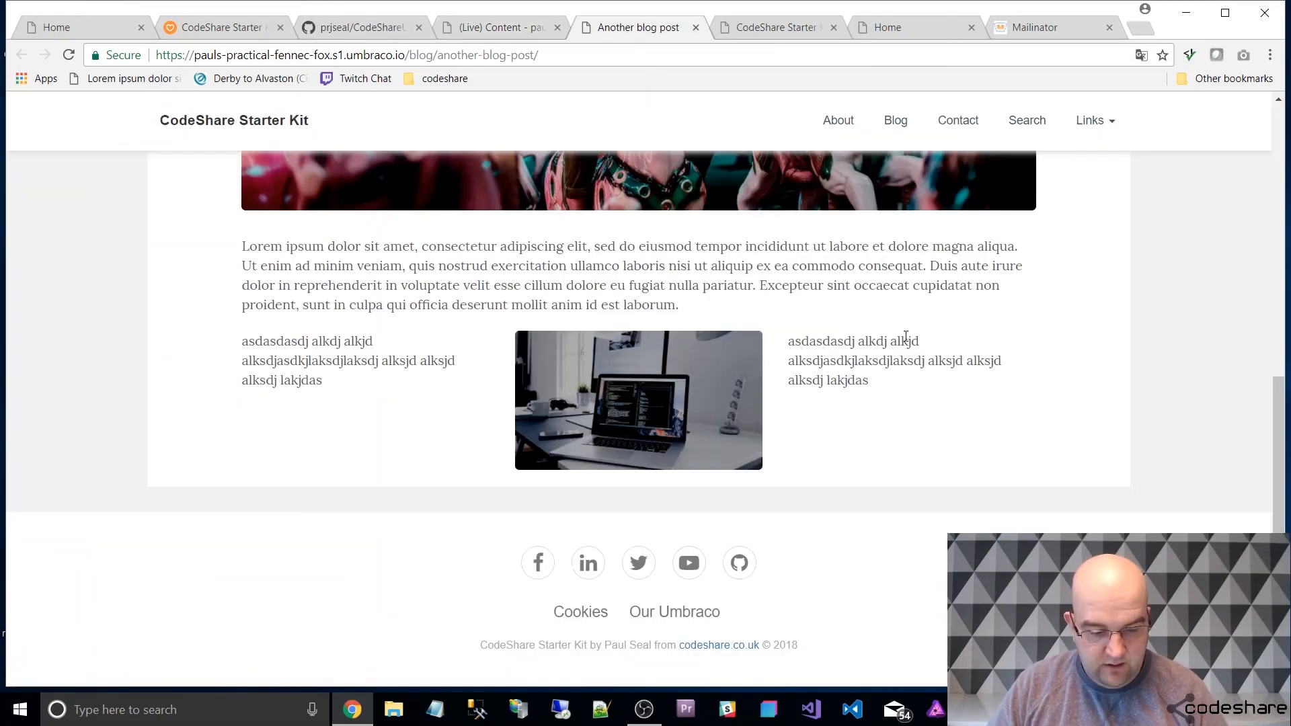
{"action": "scroll", "coordinate": [1143, 269], "scroll_direction": "up", "scroll_amount": 10}
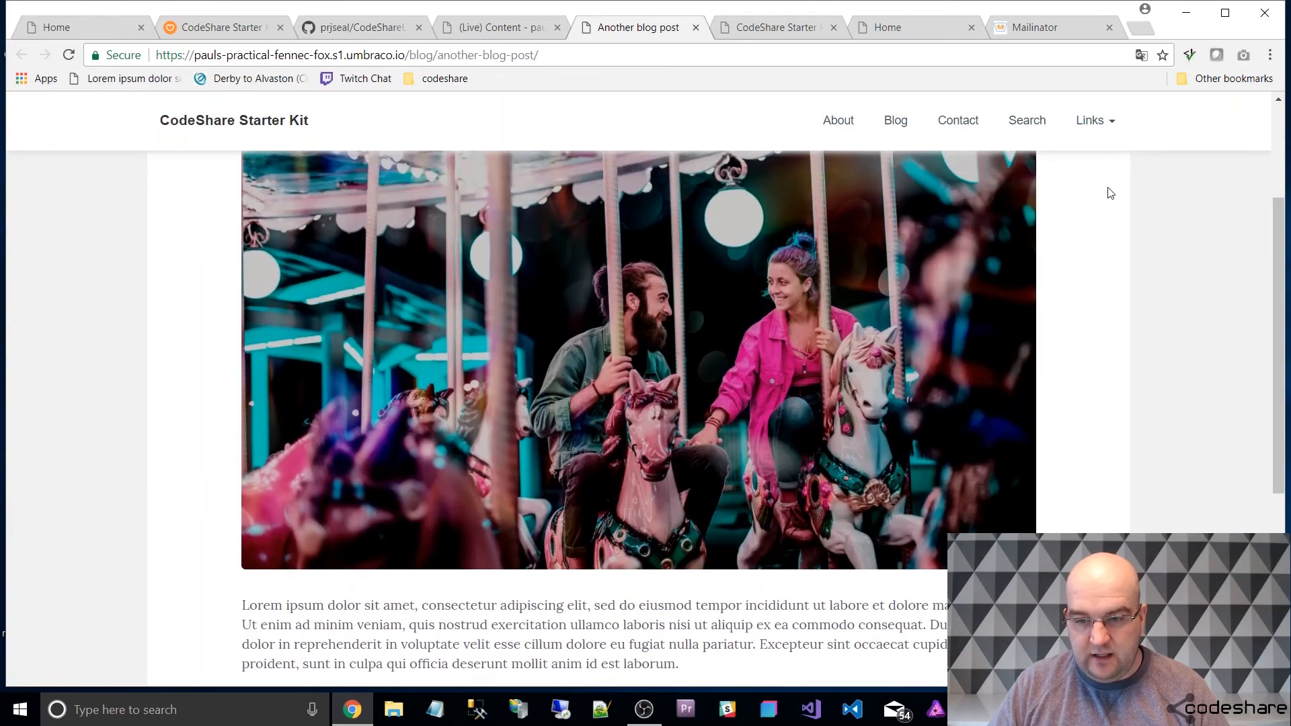
{"action": "left_click", "coordinate": [1110, 123]}
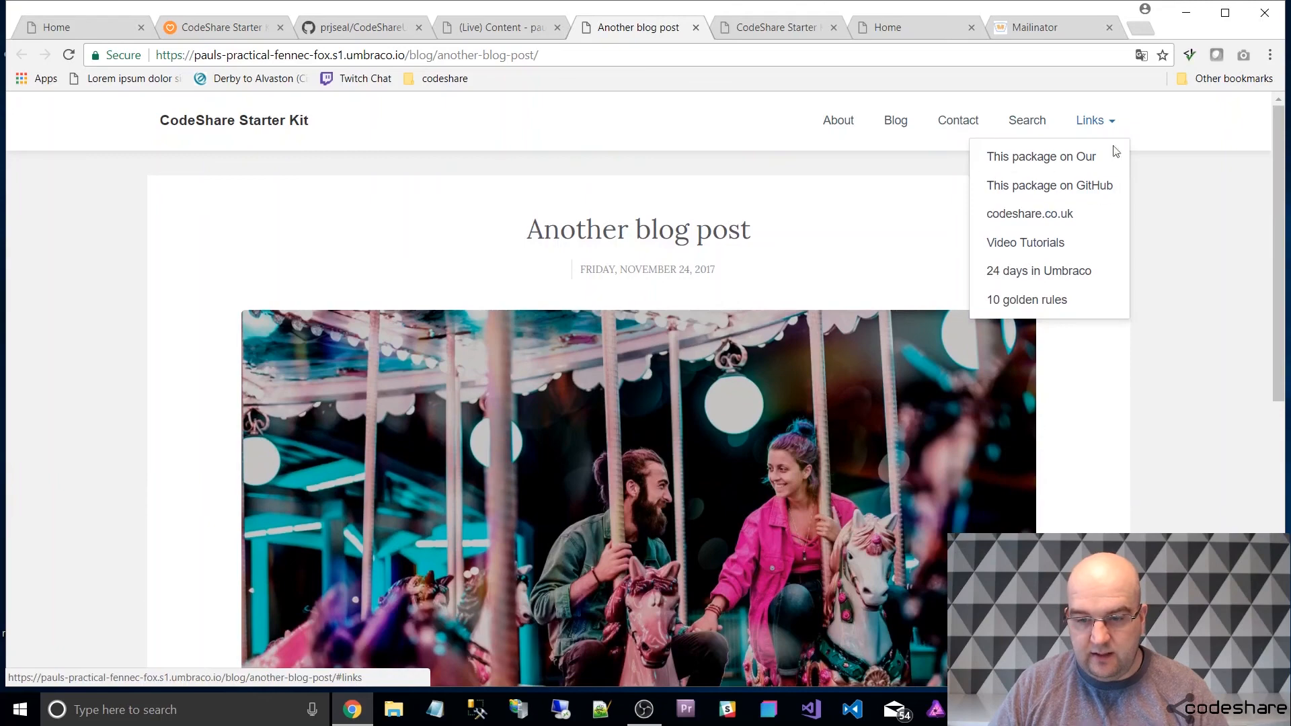
{"action": "left_click", "coordinate": [1062, 299]}
{"action": "scroll", "coordinate": [767, 308], "scroll_direction": "down", "scroll_amount": 2}
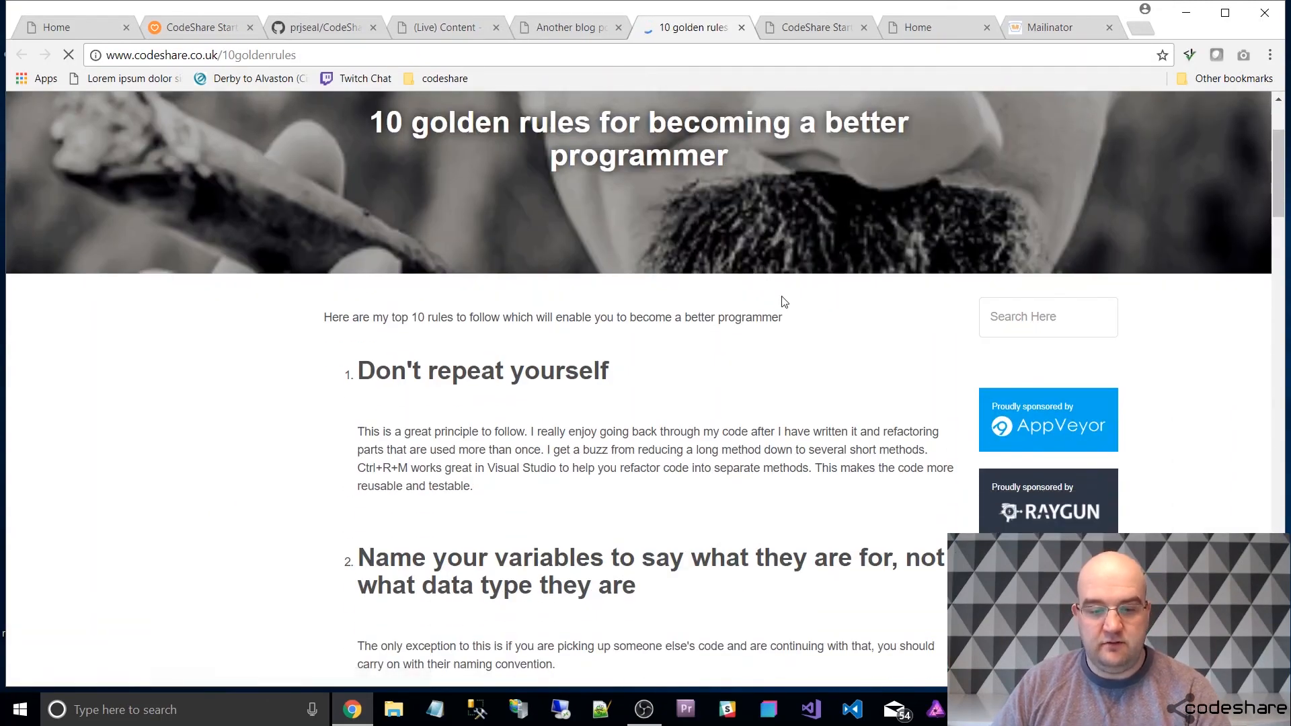
{"action": "scroll", "coordinate": [779, 302], "scroll_direction": "down", "scroll_amount": 15}
{"action": "left_click", "coordinate": [566, 26]}
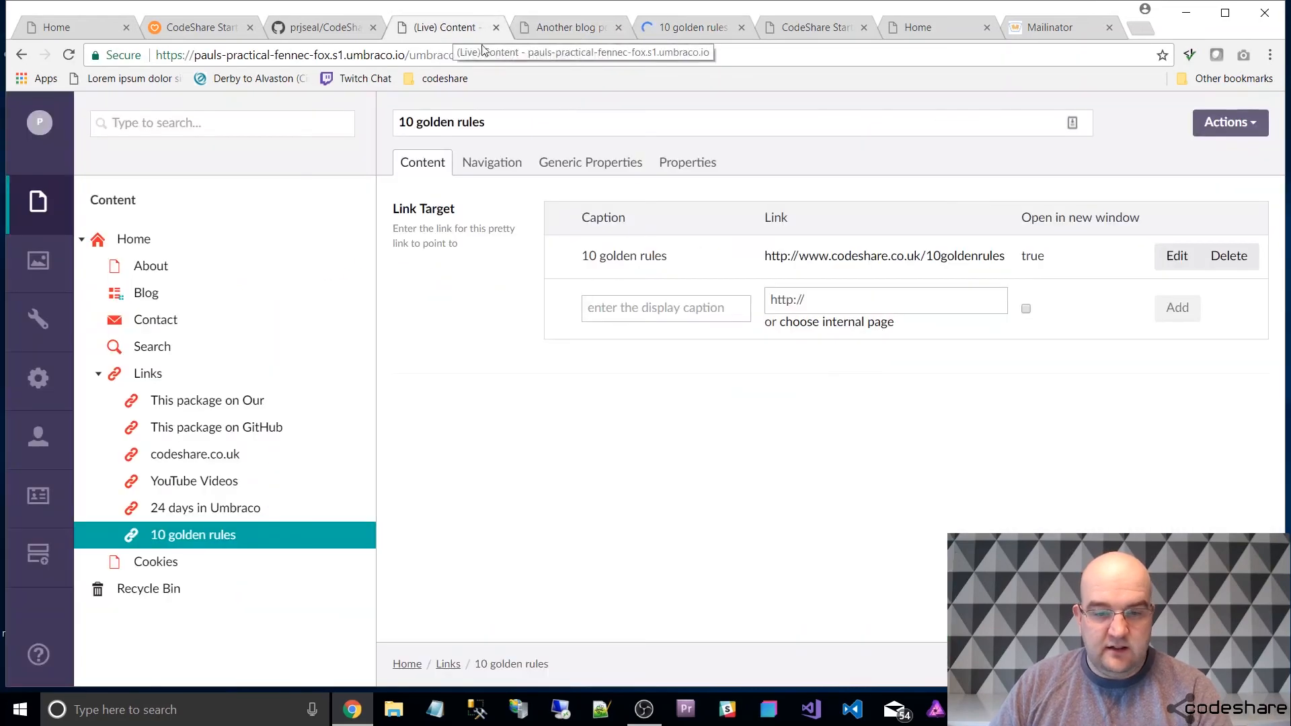
Set carousel.jpg as the main image of the Cookies page in the Umbraco backoffice and publish the page.
{"action": "left_click", "coordinate": [447, 27]}
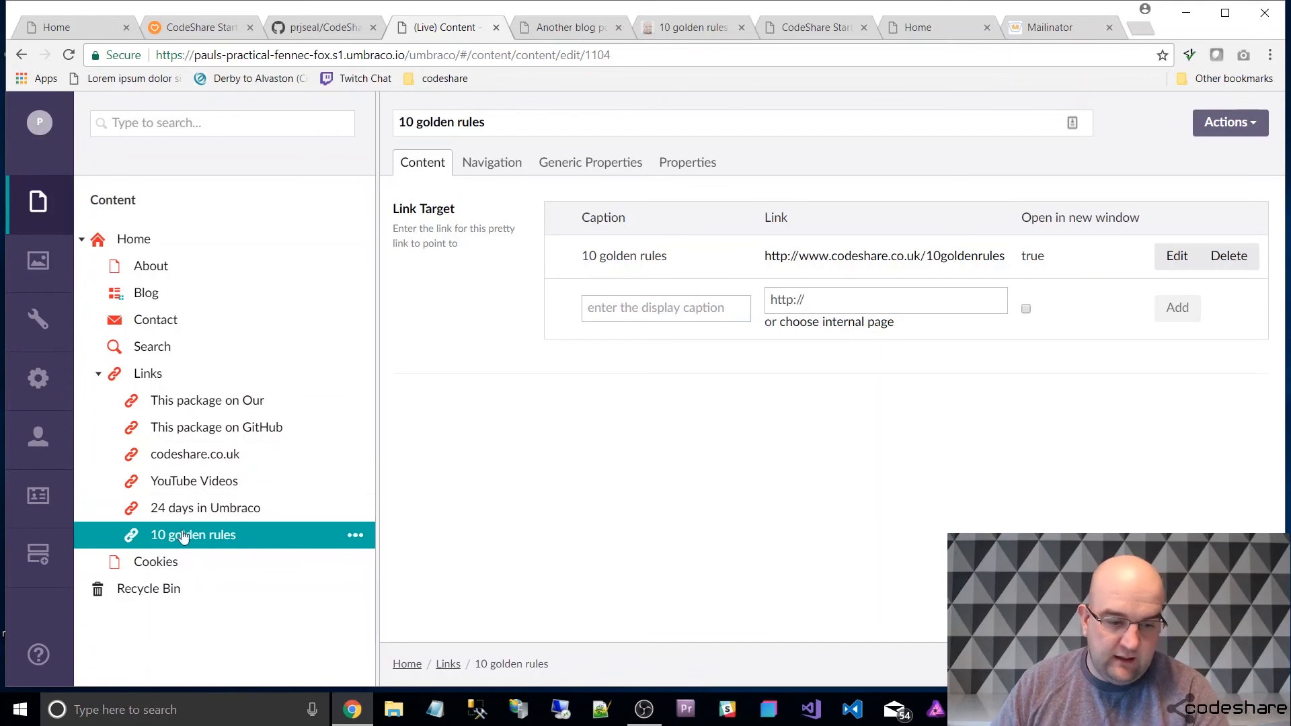
{"action": "left_click", "coordinate": [159, 559]}
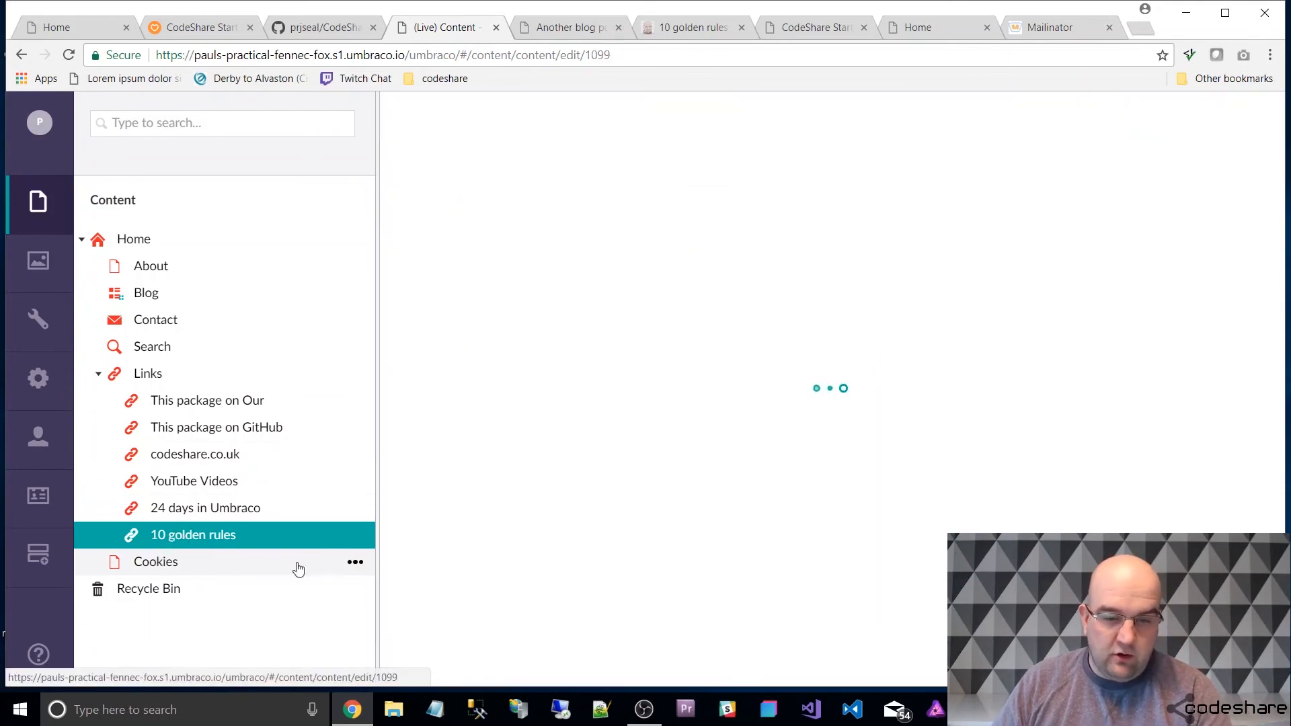
{"action": "left_click", "coordinate": [596, 352]}
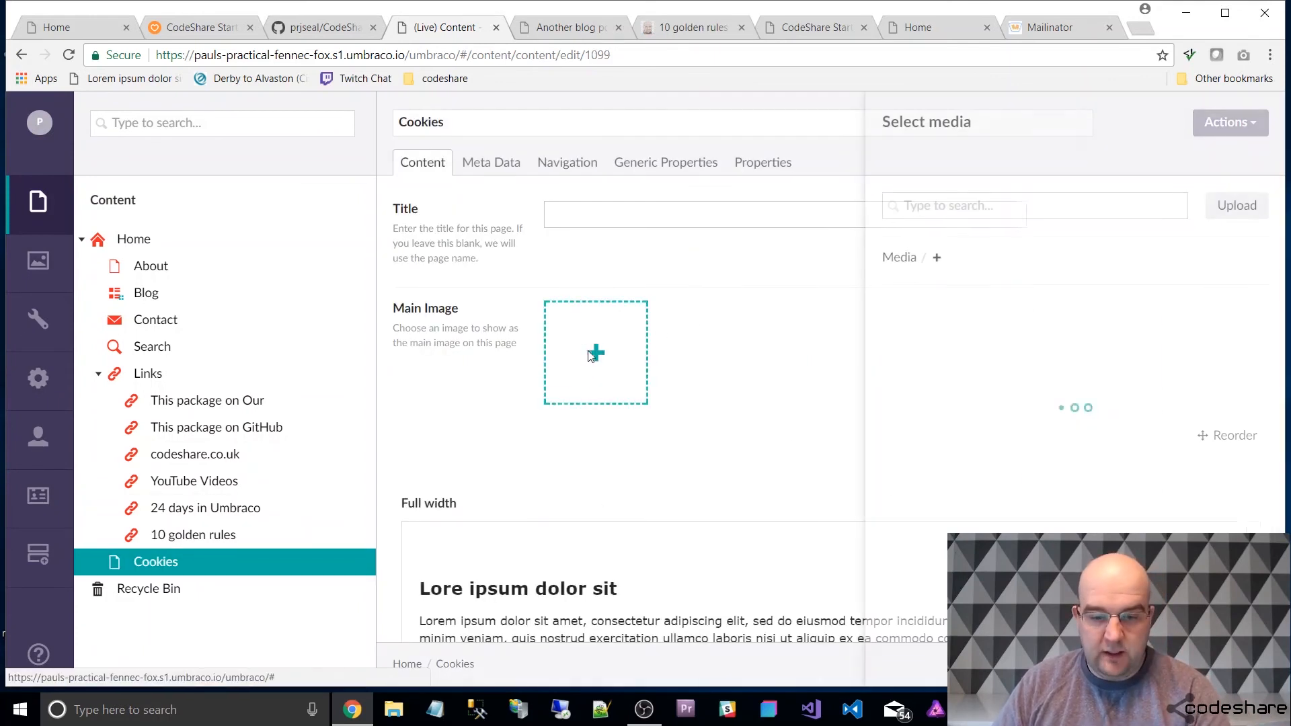
{"action": "left_click", "coordinate": [1117, 351]}
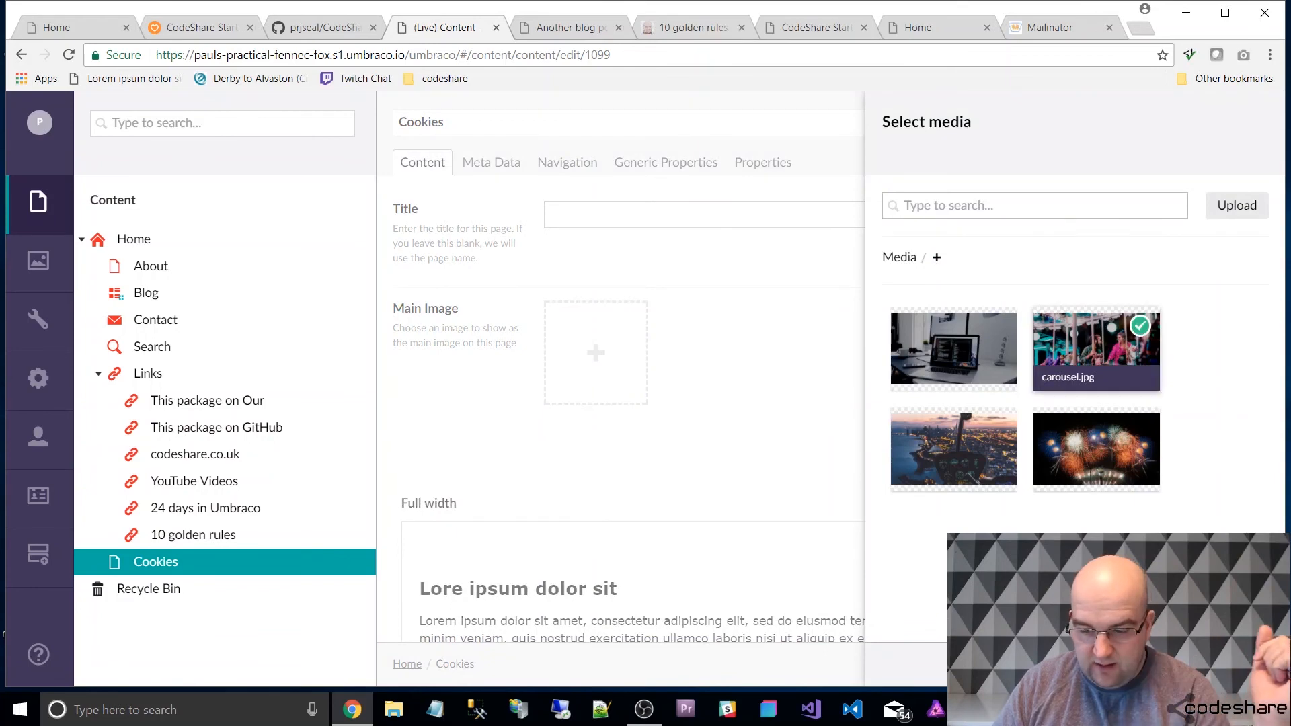
{"action": "left_click", "coordinate": [1197, 664]}
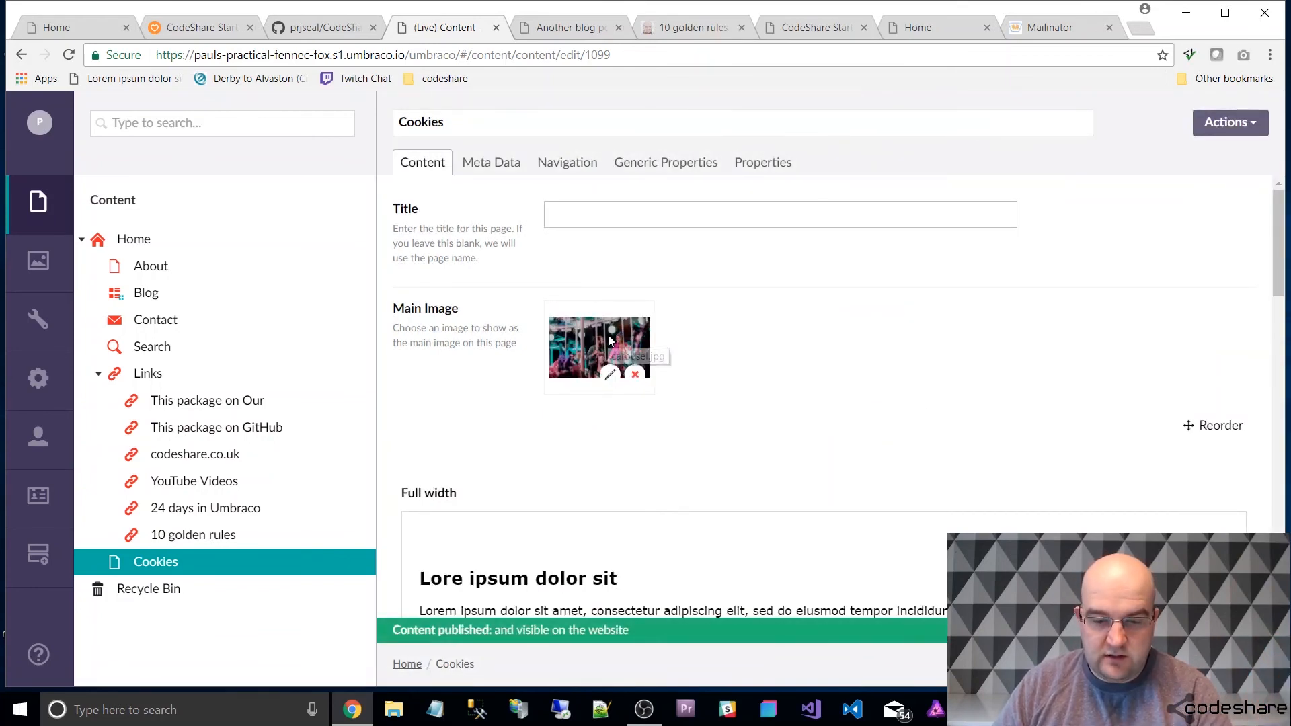
Open the Cookies page on the live site from its properties and review its main image, text columns and footer.
{"action": "left_click", "coordinate": [763, 162]}
{"action": "left_click", "coordinate": [604, 212]}
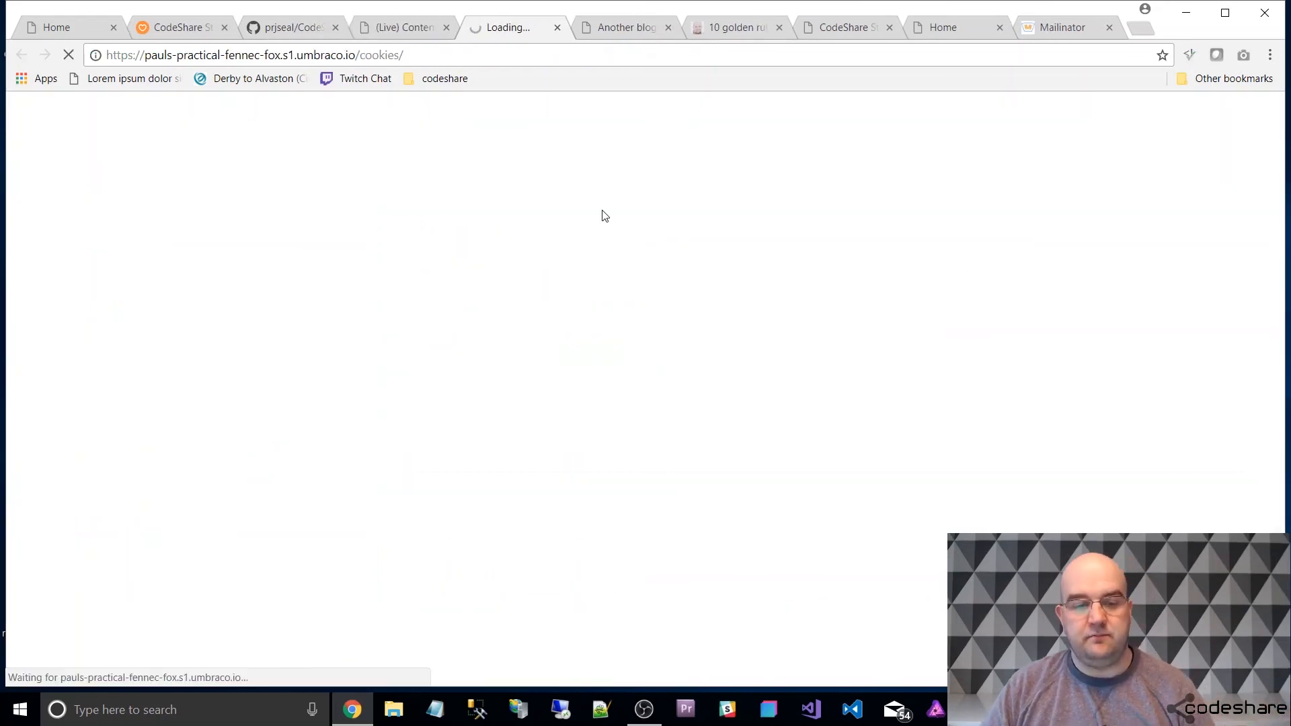
{"action": "scroll", "coordinate": [753, 237], "scroll_direction": "down", "scroll_amount": 15}
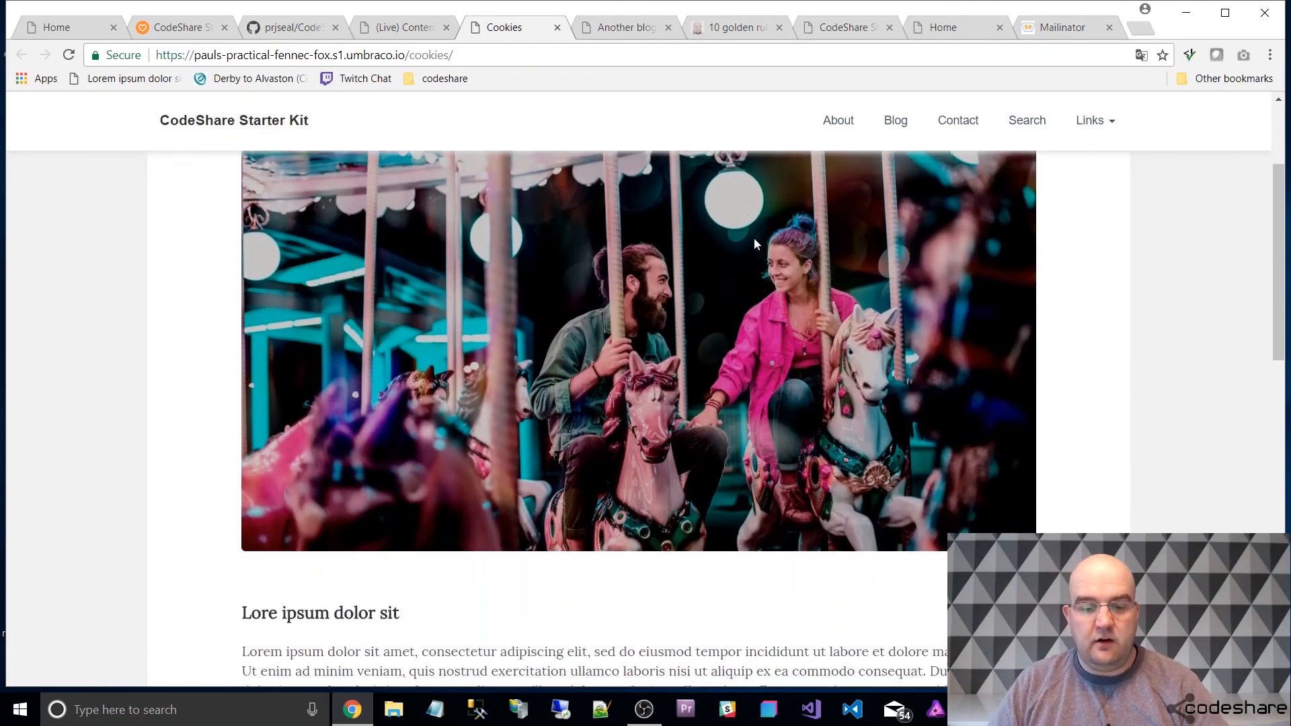
{"action": "scroll", "coordinate": [759, 263], "scroll_direction": "up", "scroll_amount": 6}
{"action": "scroll", "coordinate": [760, 263], "scroll_direction": "up", "scroll_amount": 10}
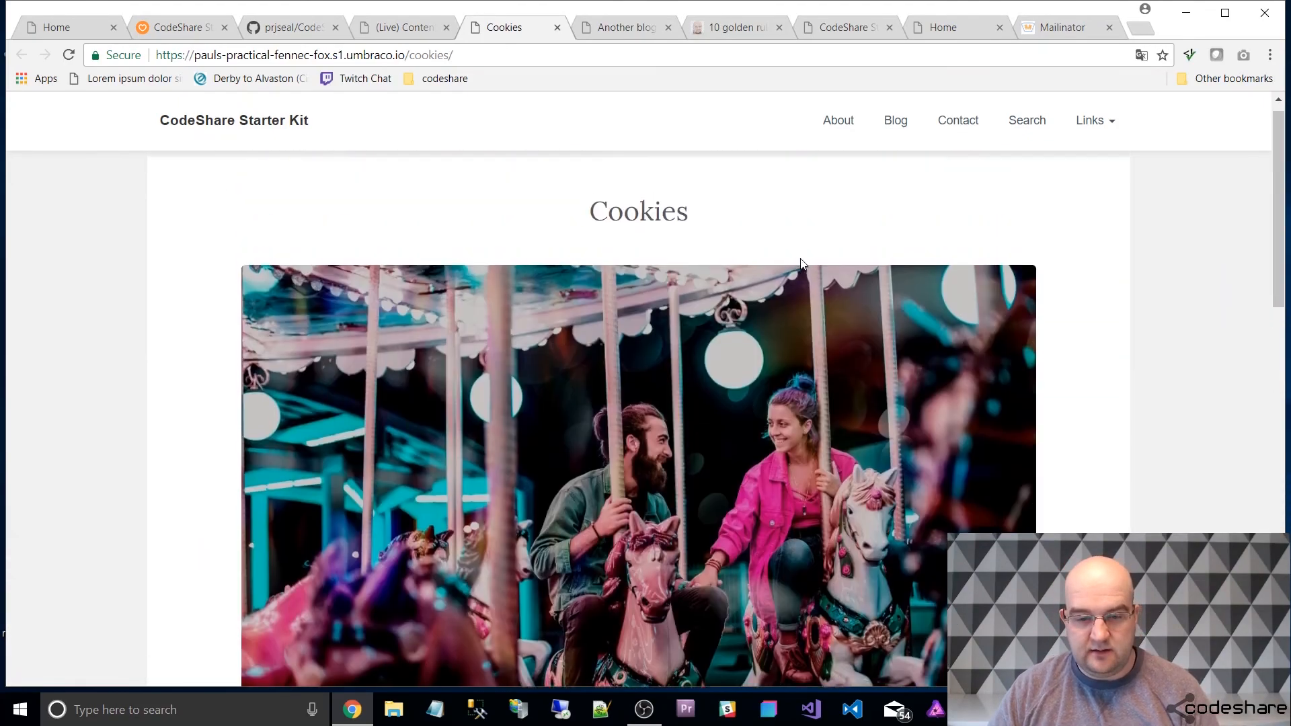
{"action": "scroll", "coordinate": [812, 274], "scroll_direction": "down", "scroll_amount": 3}
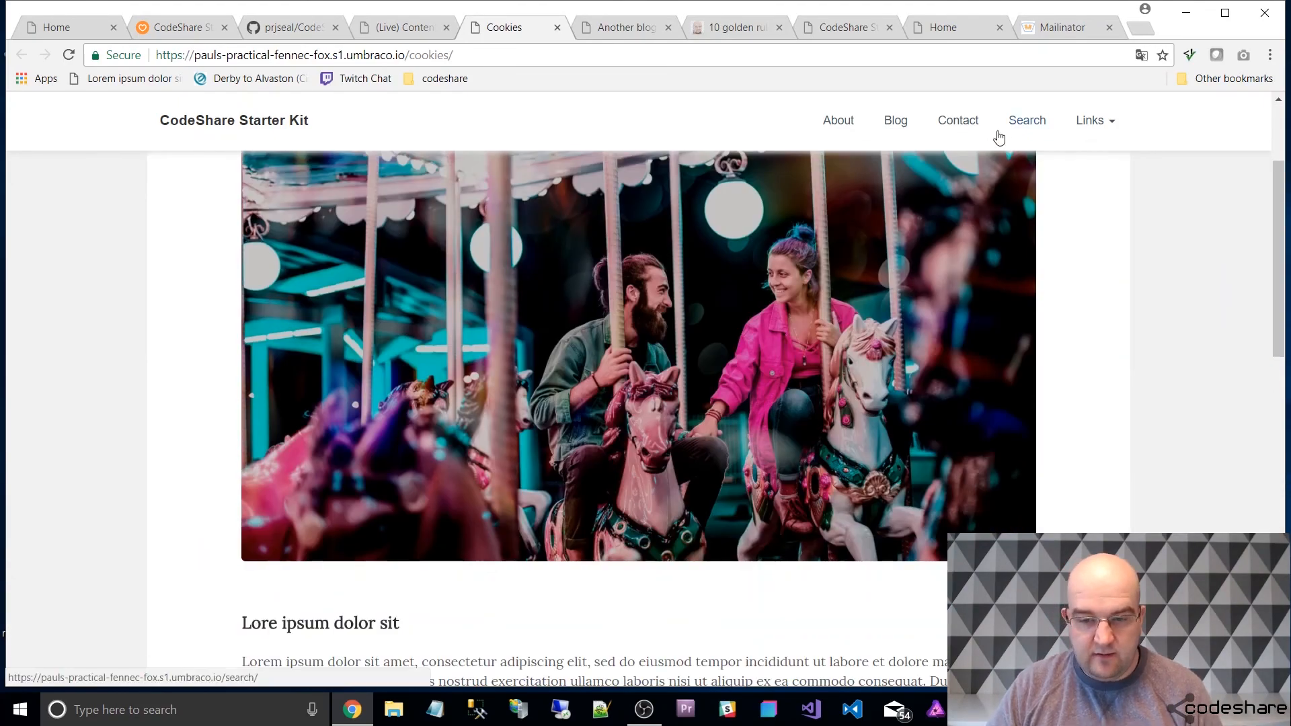
{"action": "scroll", "coordinate": [876, 397], "scroll_direction": "down", "scroll_amount": 15}
{"action": "scroll", "coordinate": [876, 396], "scroll_direction": "down", "scroll_amount": 1}
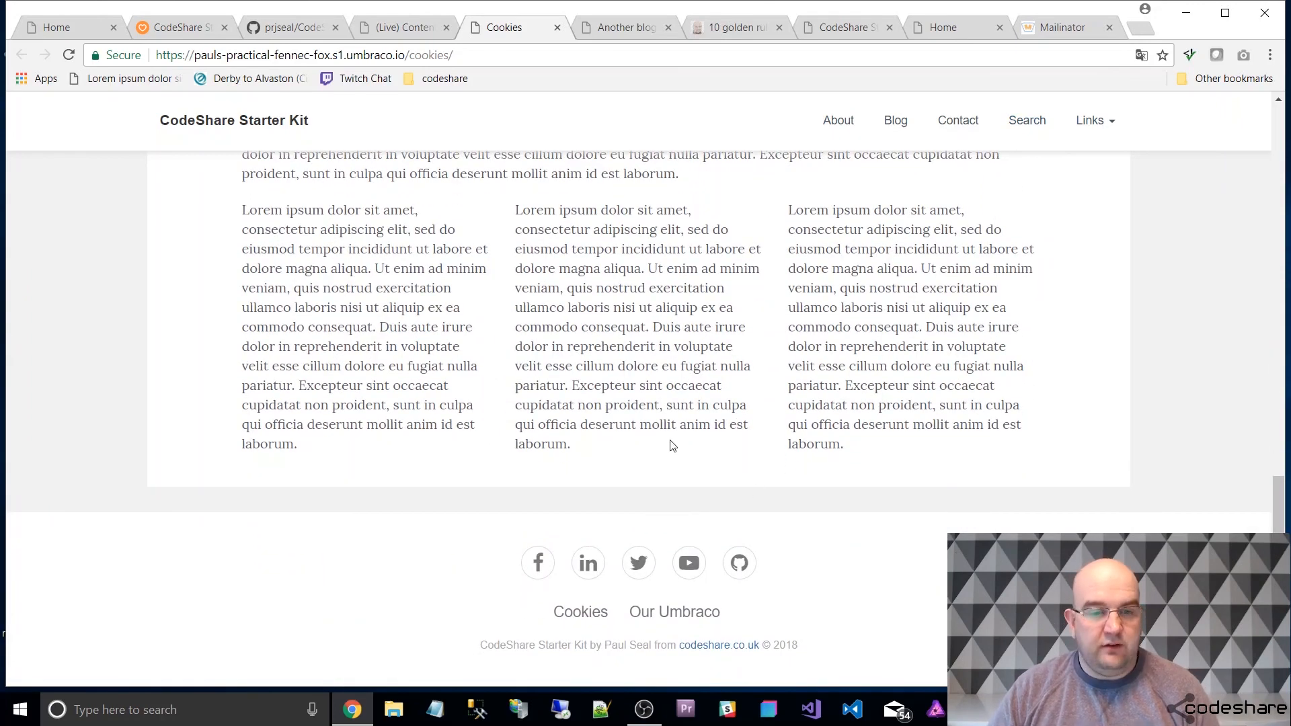
Review the CodeShare Starter Kit project page on Our Umbraco, including its feature list, screenshots, compatibility and package files.
{"action": "left_click", "coordinate": [176, 29]}
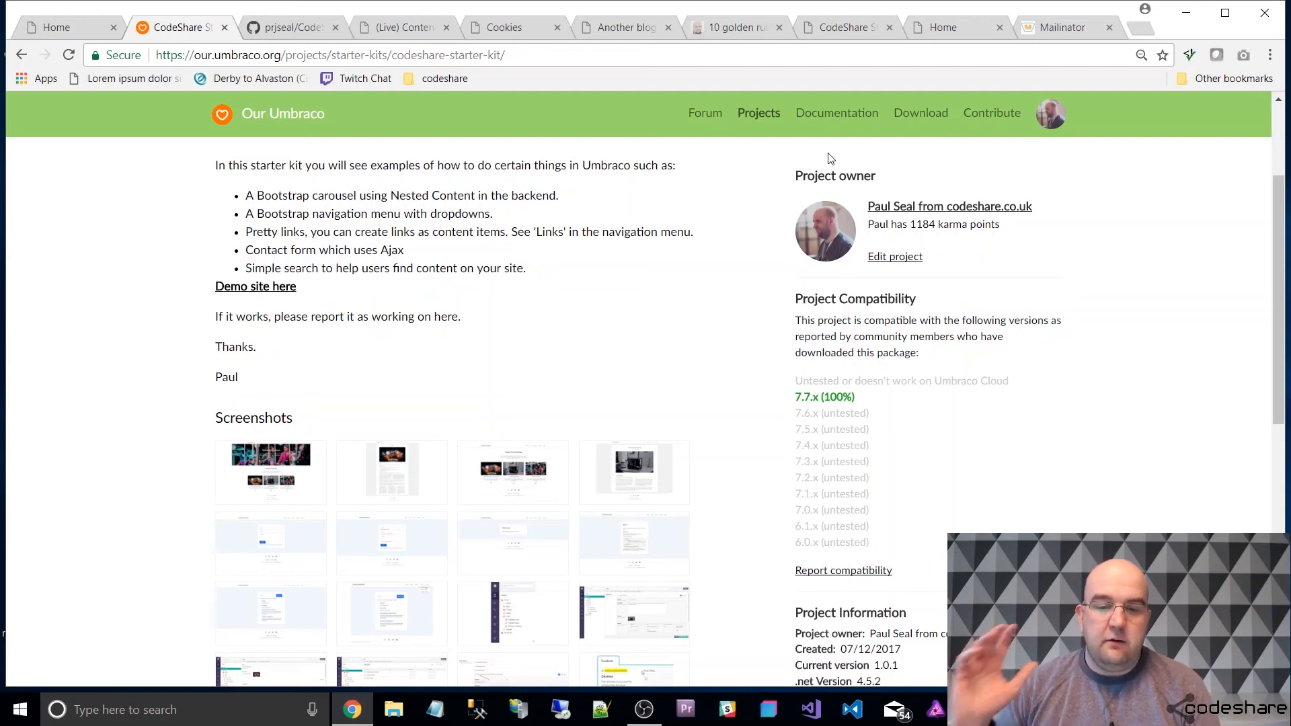
{"action": "scroll", "coordinate": [977, 336], "scroll_direction": "up", "scroll_amount": 3}
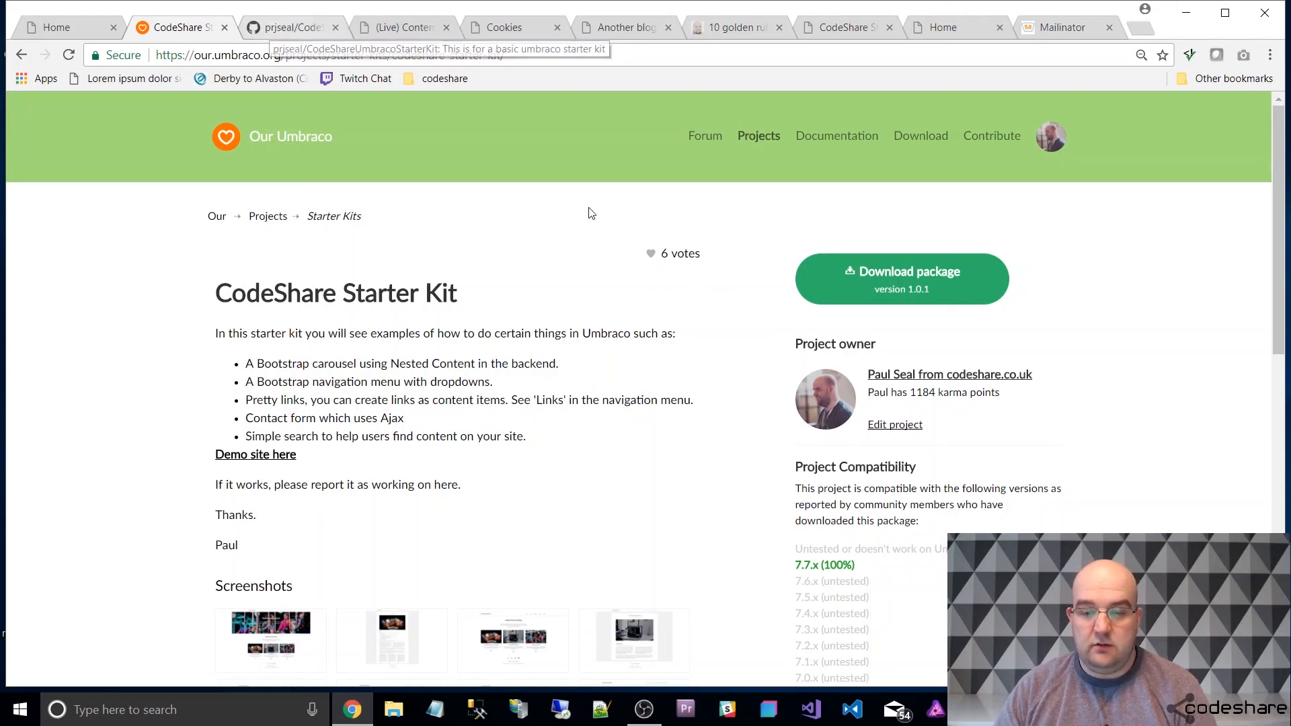
{"action": "scroll", "coordinate": [931, 463], "scroll_direction": "down", "scroll_amount": 1}
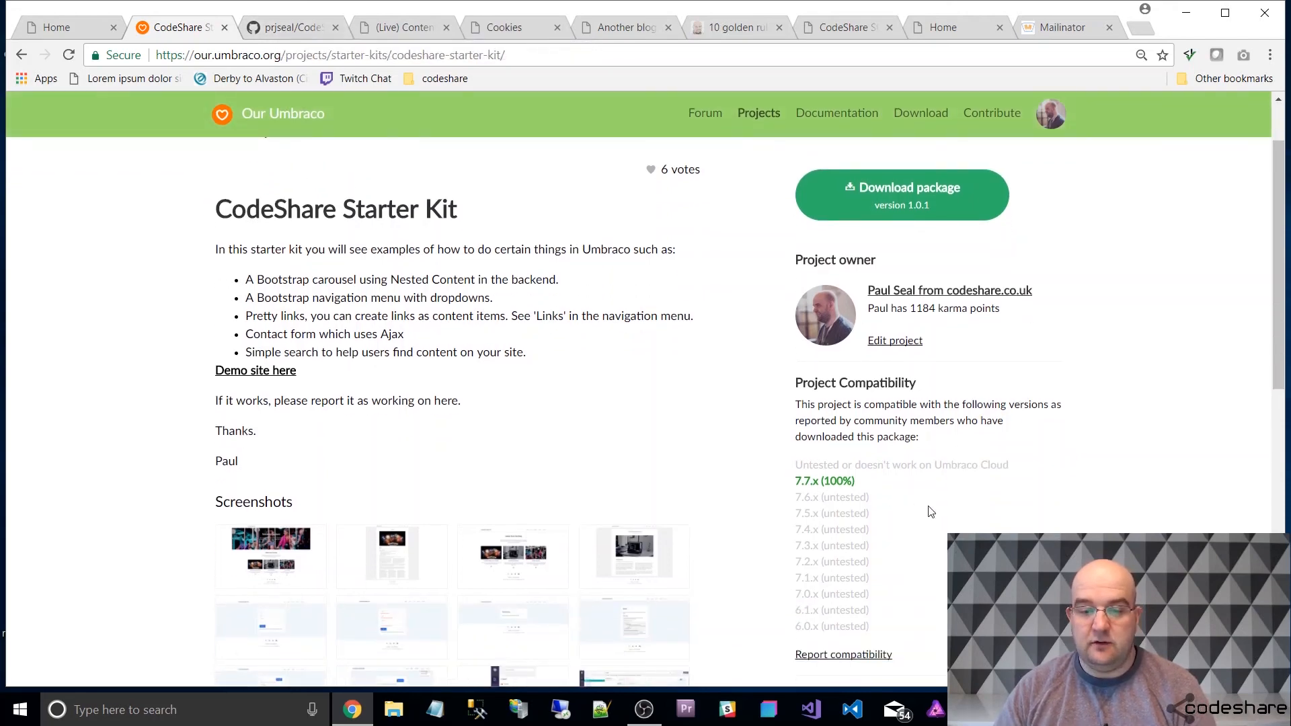
{"action": "scroll", "coordinate": [931, 511], "scroll_direction": "up", "scroll_amount": 1}
{"action": "scroll", "coordinate": [1076, 405], "scroll_direction": "down", "scroll_amount": 3}
{"action": "scroll", "coordinate": [1098, 404], "scroll_direction": "down", "scroll_amount": 3}
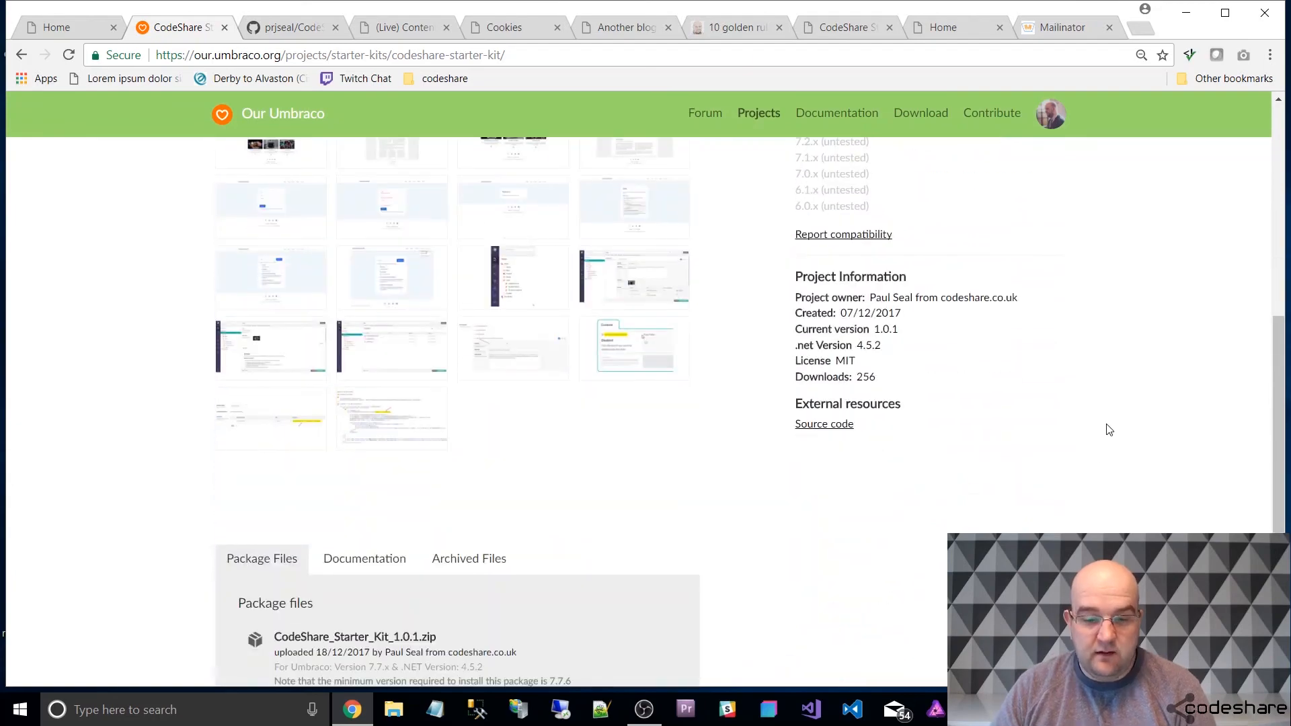
{"action": "scroll", "coordinate": [1106, 429], "scroll_direction": "up", "scroll_amount": 6}
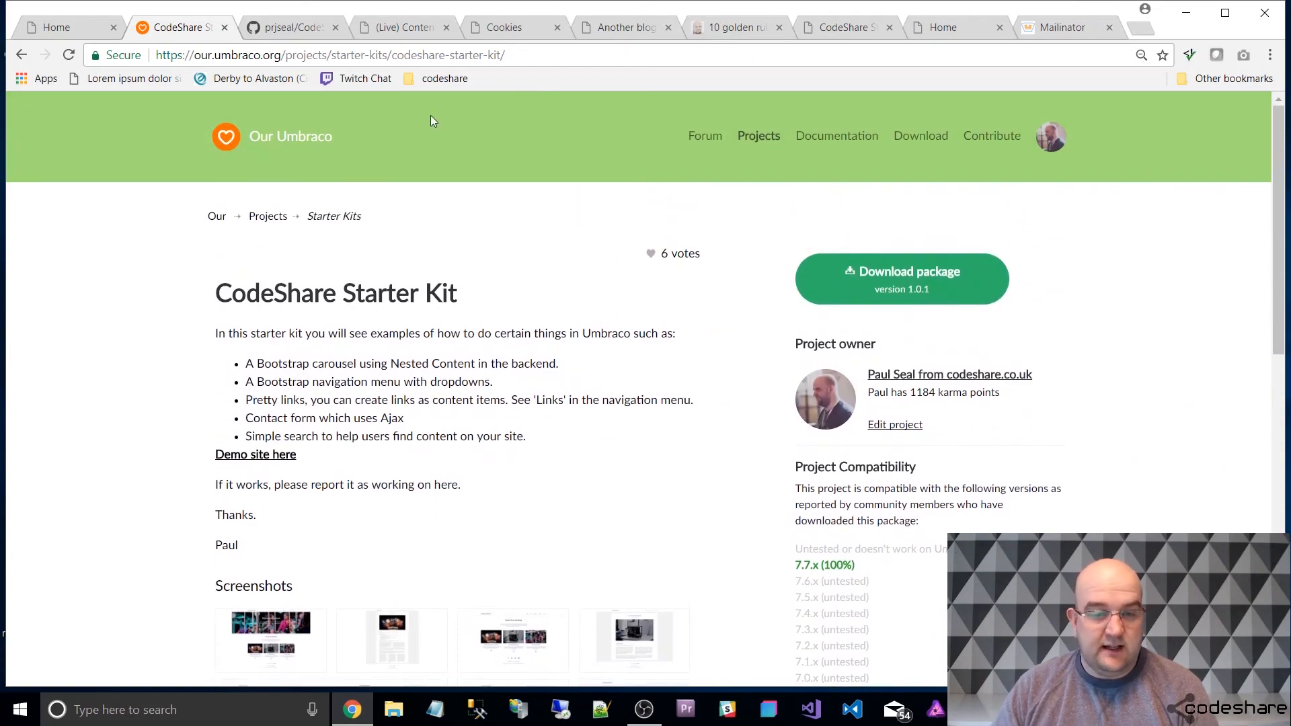
Examine the CodeShareUmbracoStarterKit repository on GitHub, including its file list and README.
{"action": "left_click", "coordinate": [293, 27]}
{"action": "scroll", "coordinate": [549, 264], "scroll_direction": "down", "scroll_amount": 1}
{"action": "scroll", "coordinate": [549, 264], "scroll_direction": "down", "scroll_amount": 2}
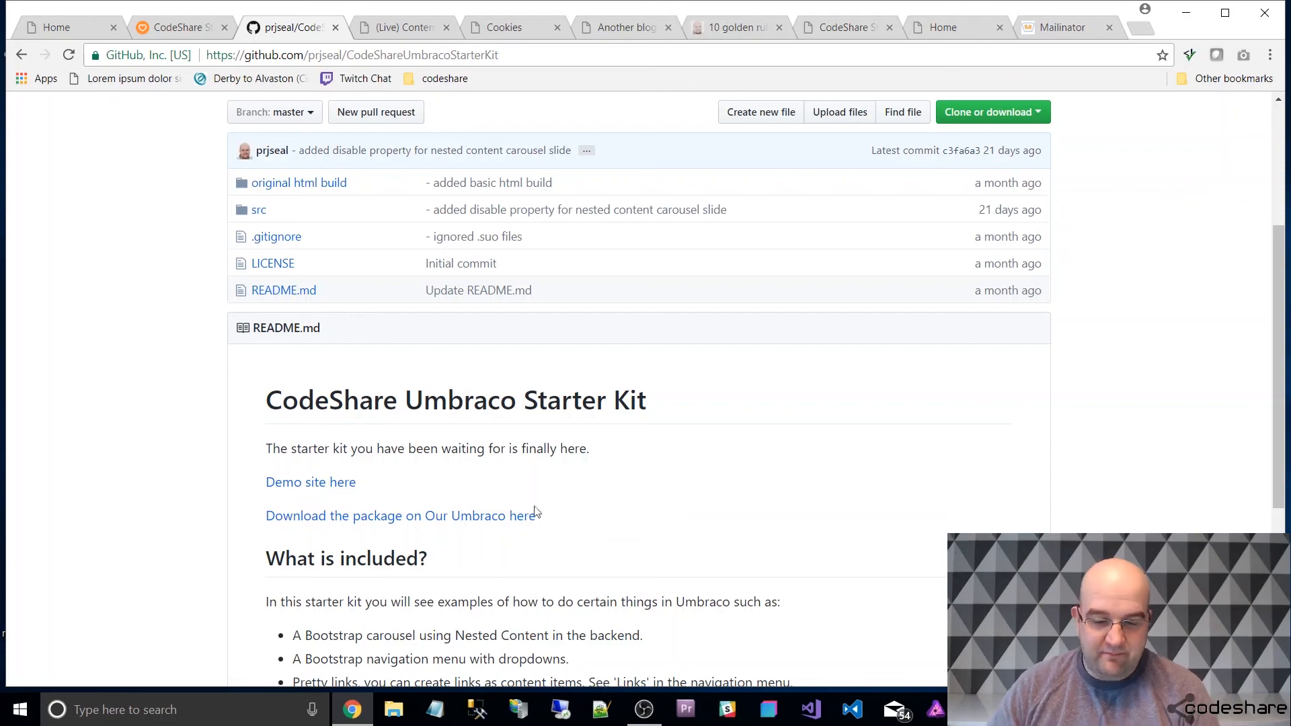
{"action": "left_click", "coordinate": [644, 709]}
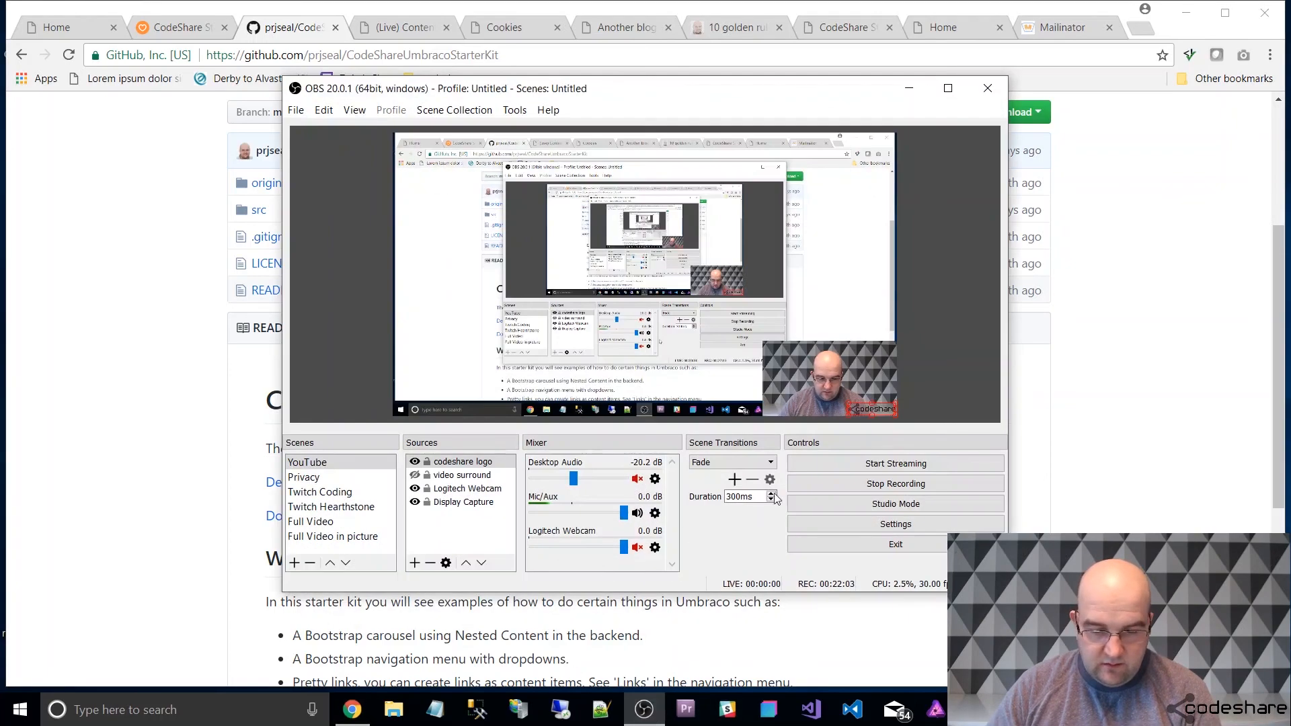